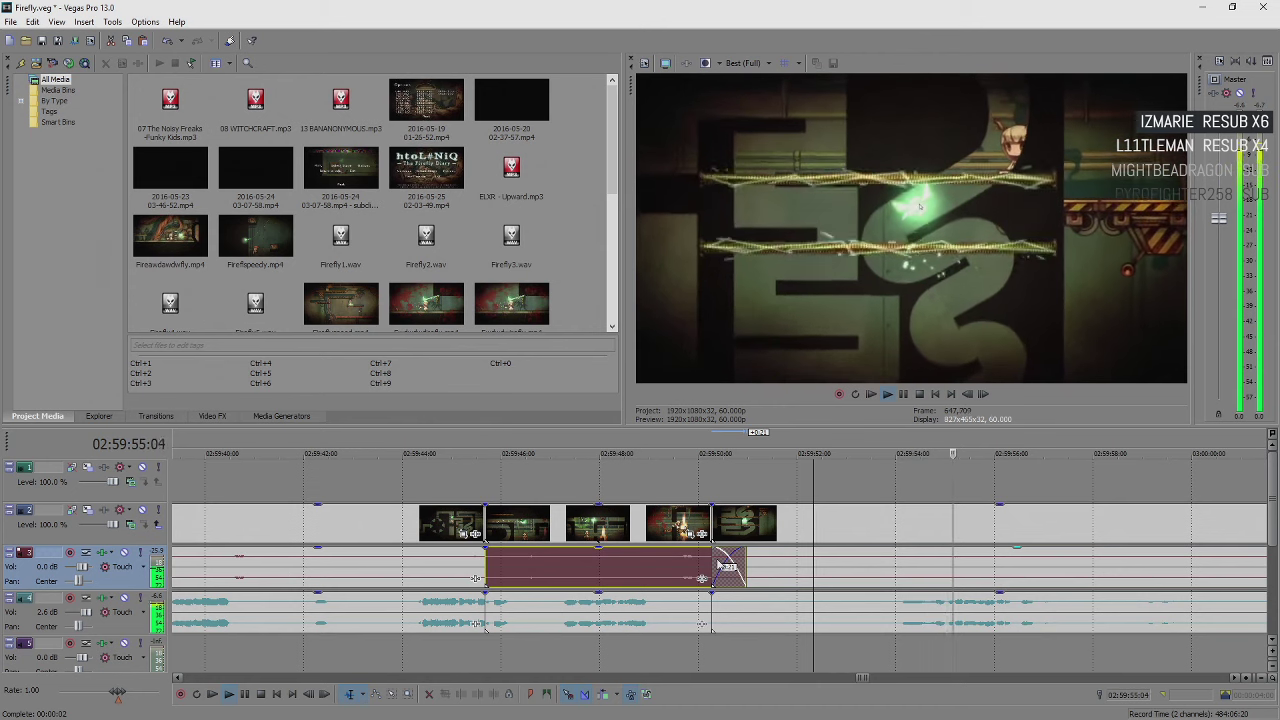
# Step: Stop playback at 03:00:00:07 and split the gameplay video and both audio tracks there
pyautogui.scroll(-3, 743, 571)
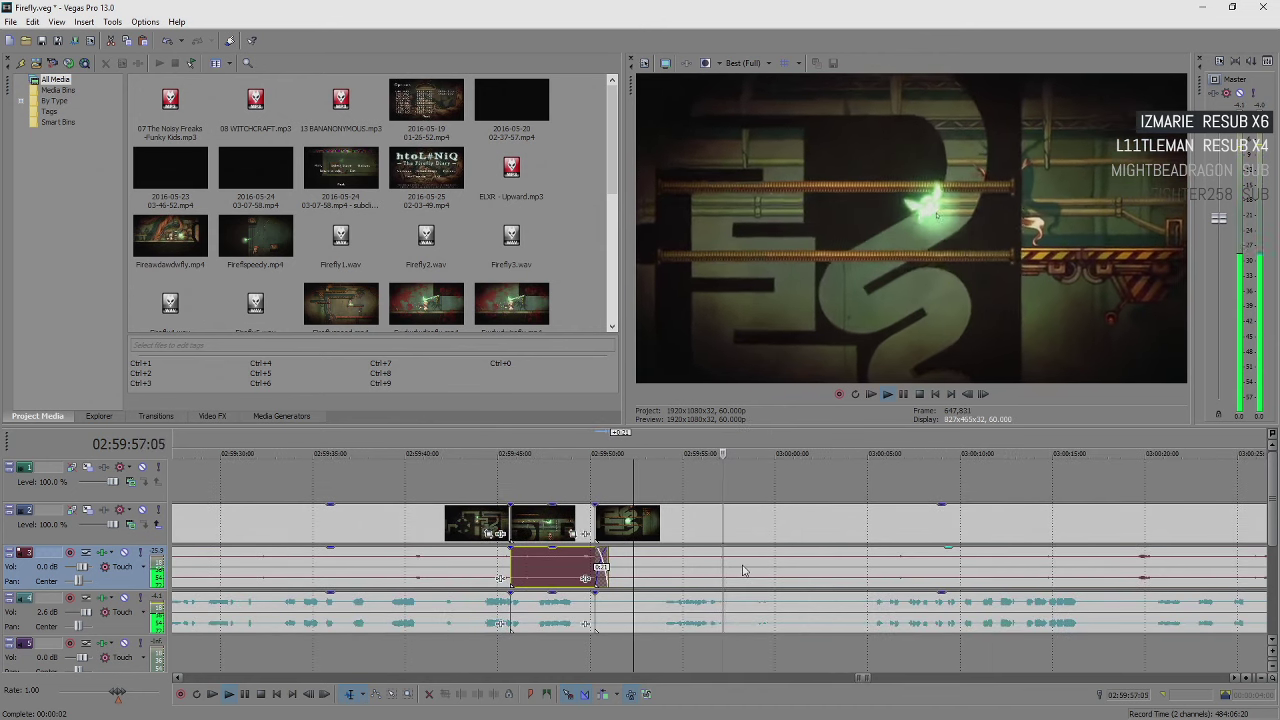
pyautogui.click(764, 533)
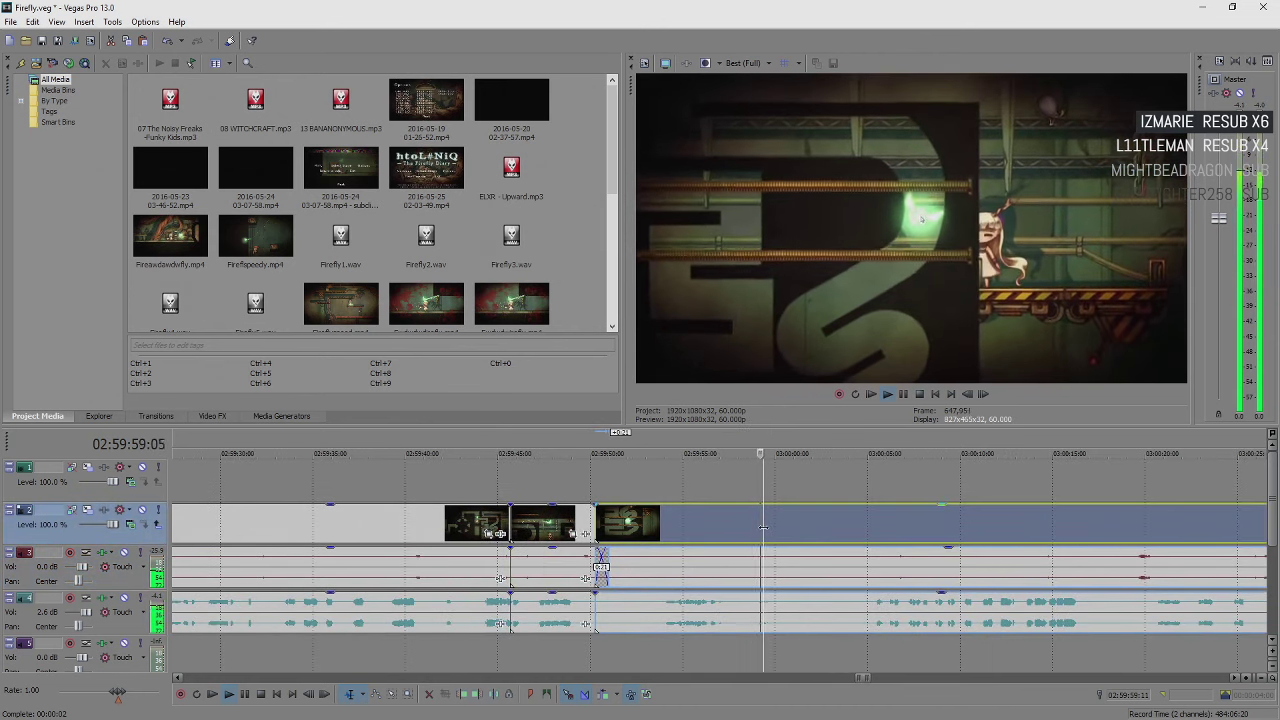
pyautogui.press('Return')
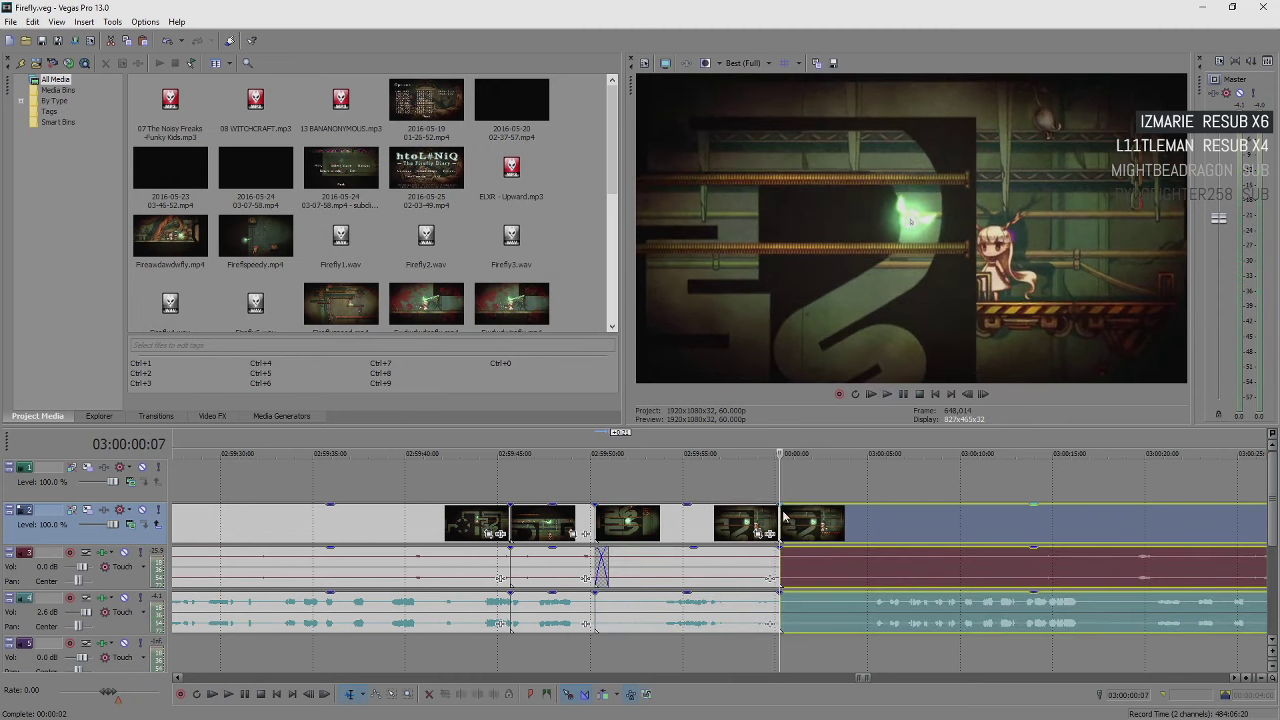
# Step: Trim off the opening of the clip after the 03:00:00:07 cut, keeping it against the previous clip
pyautogui.moveTo(780, 512); pyautogui.dragTo(790, 545)
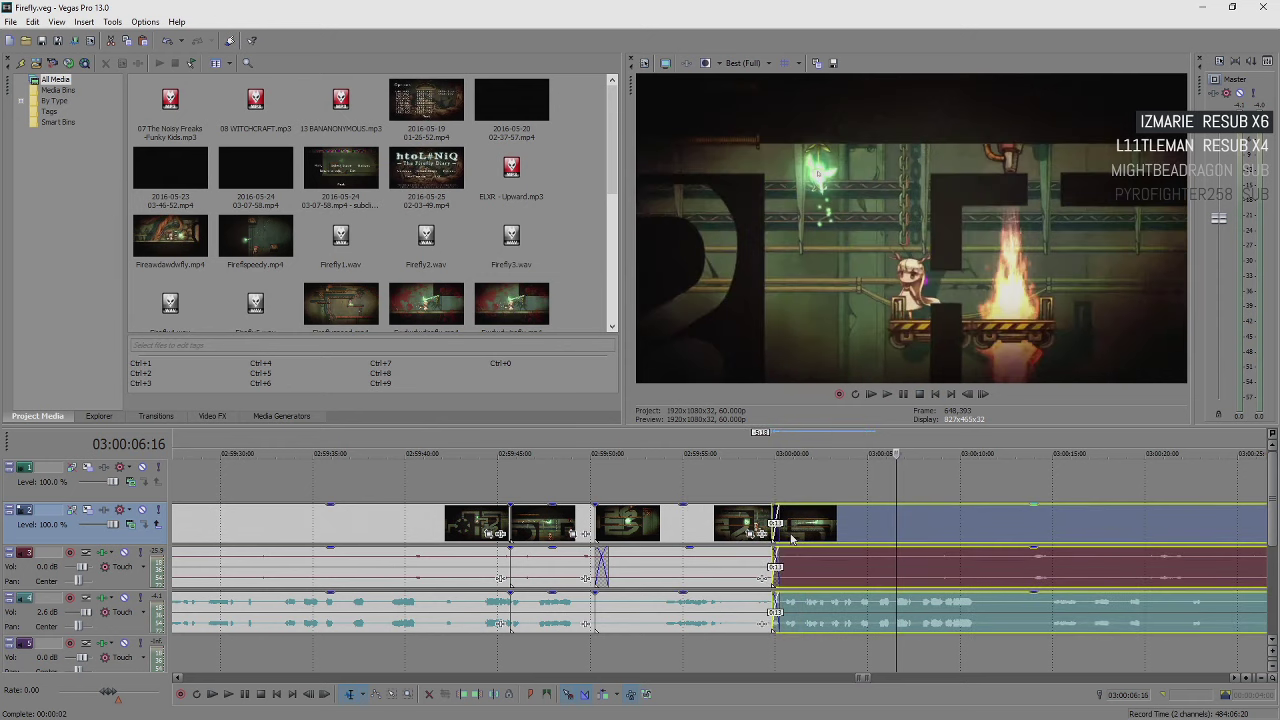
pyautogui.click(770, 578)
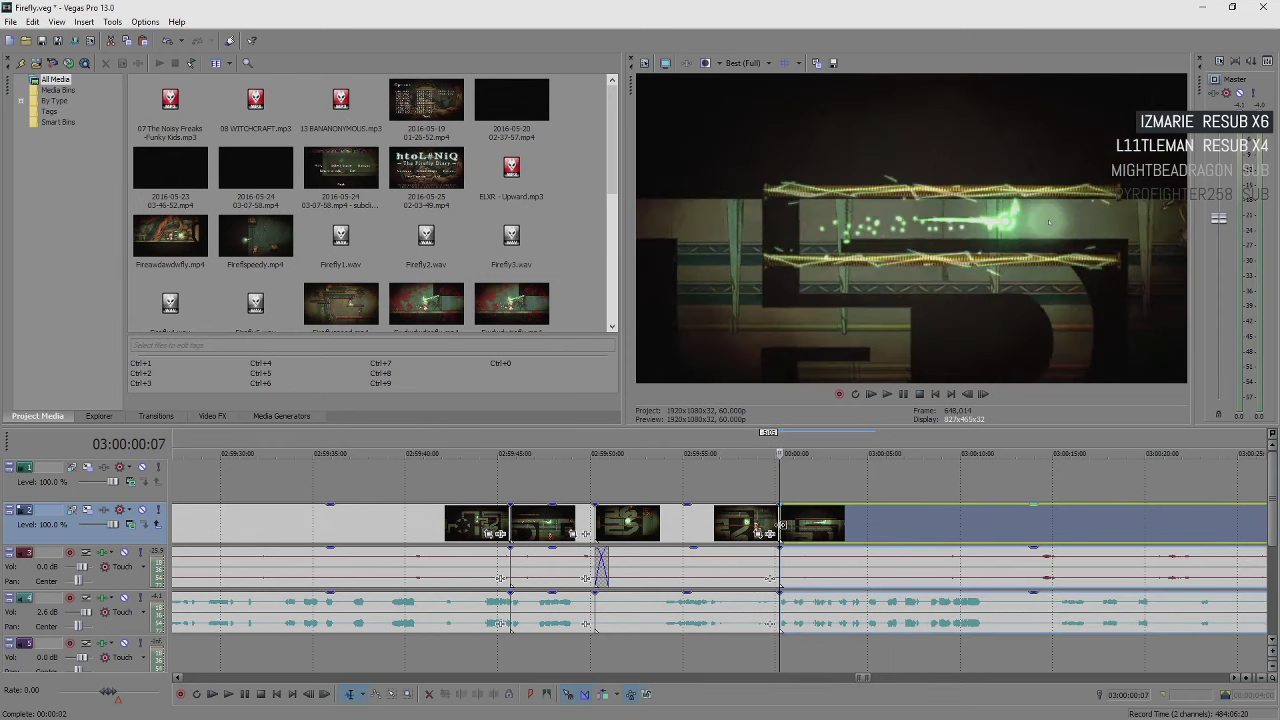
pyautogui.press('Return')
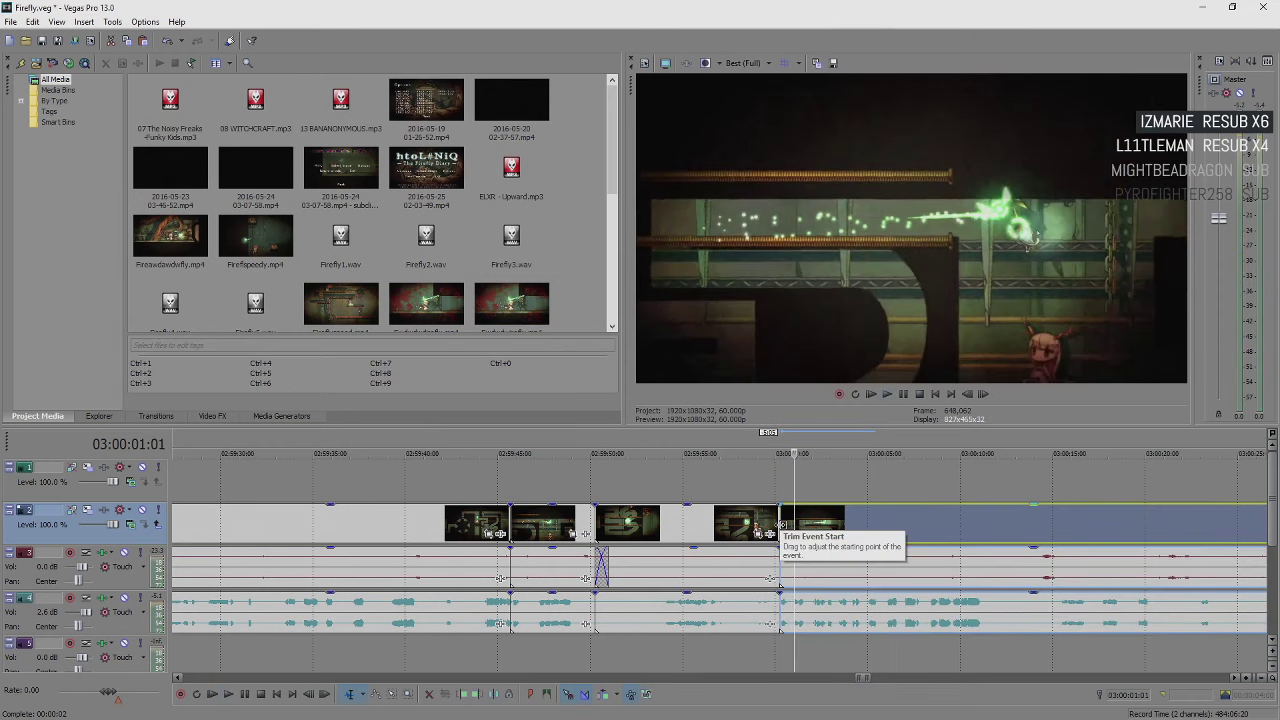
pyautogui.scroll(5, 780, 527)
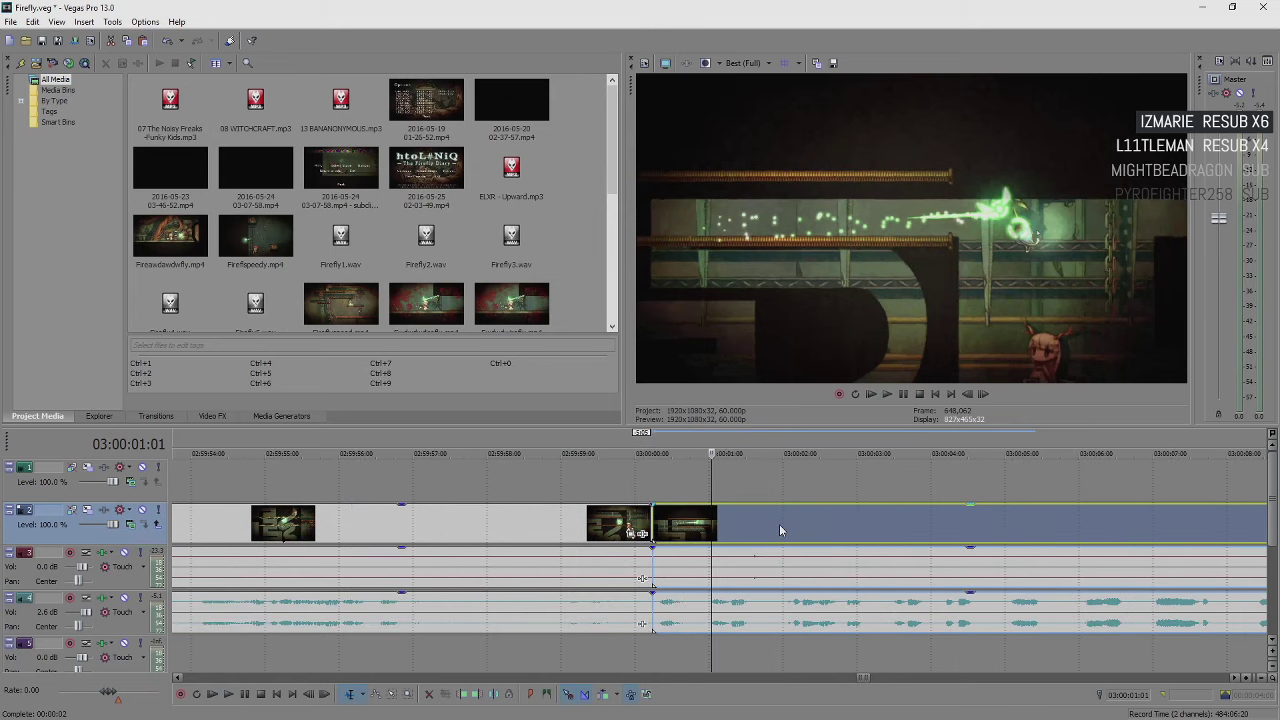
pyautogui.scroll(3, 780, 530)
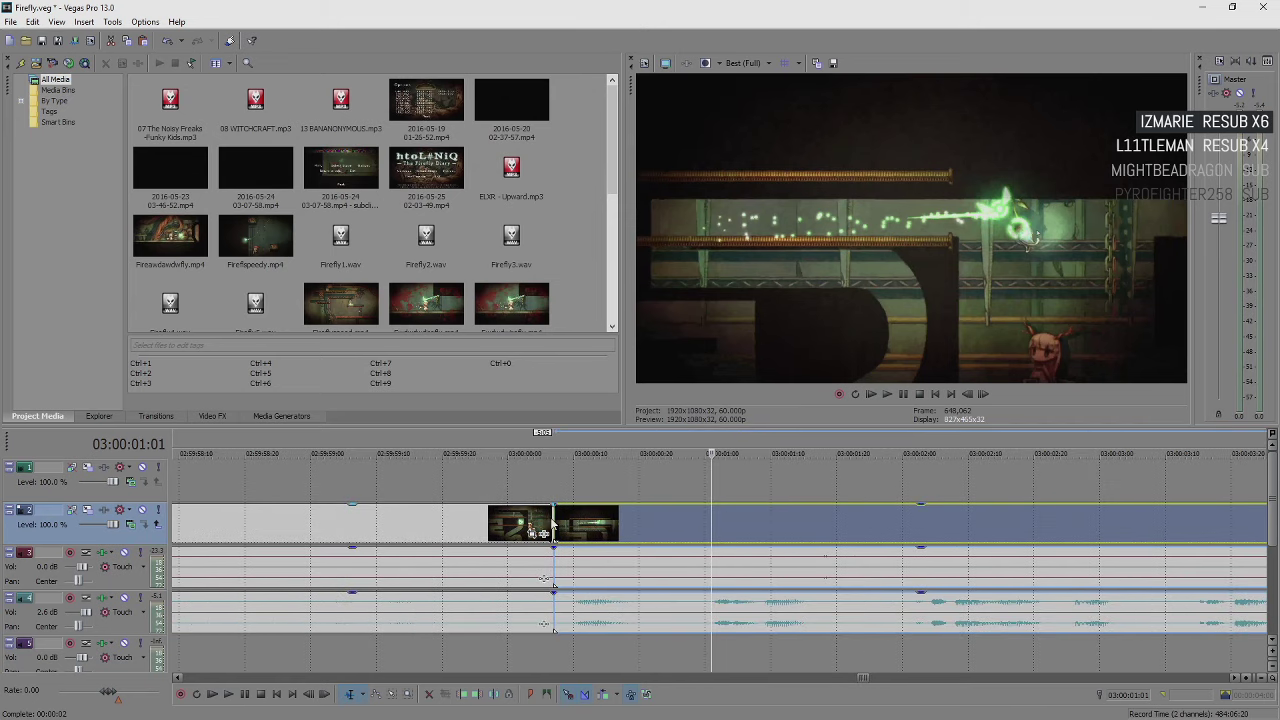
pyautogui.click(553, 520)
pyautogui.moveTo(561, 521)
pyautogui.mouseDown()
pyautogui.moveTo(700, 525)
pyautogui.moveTo(715, 550)
pyautogui.moveTo(740, 556)
pyautogui.moveTo(573, 532)
pyautogui.mouseUp()
# Step: Overlap the track 3 audio at the 03:00:00:07 cut with a crossfade of about 7 frames and play back the join
pyautogui.click(524, 572)
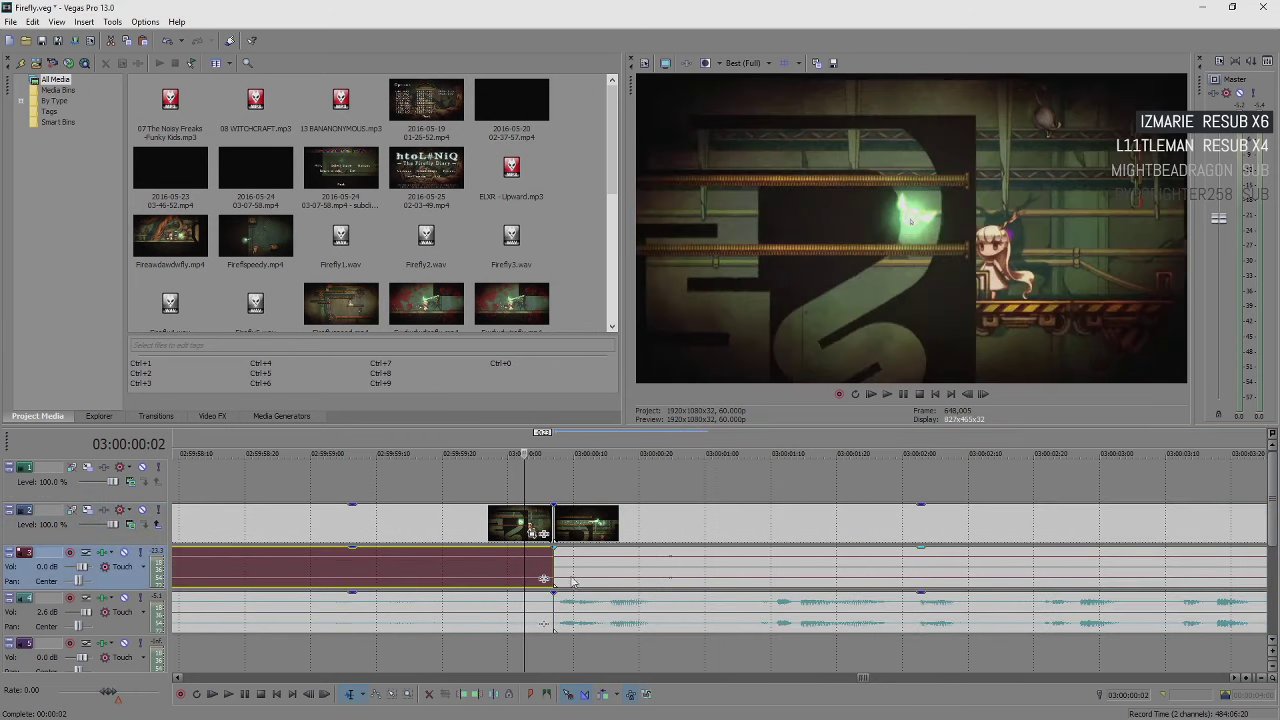
pyautogui.click(505, 574)
pyautogui.press('space')
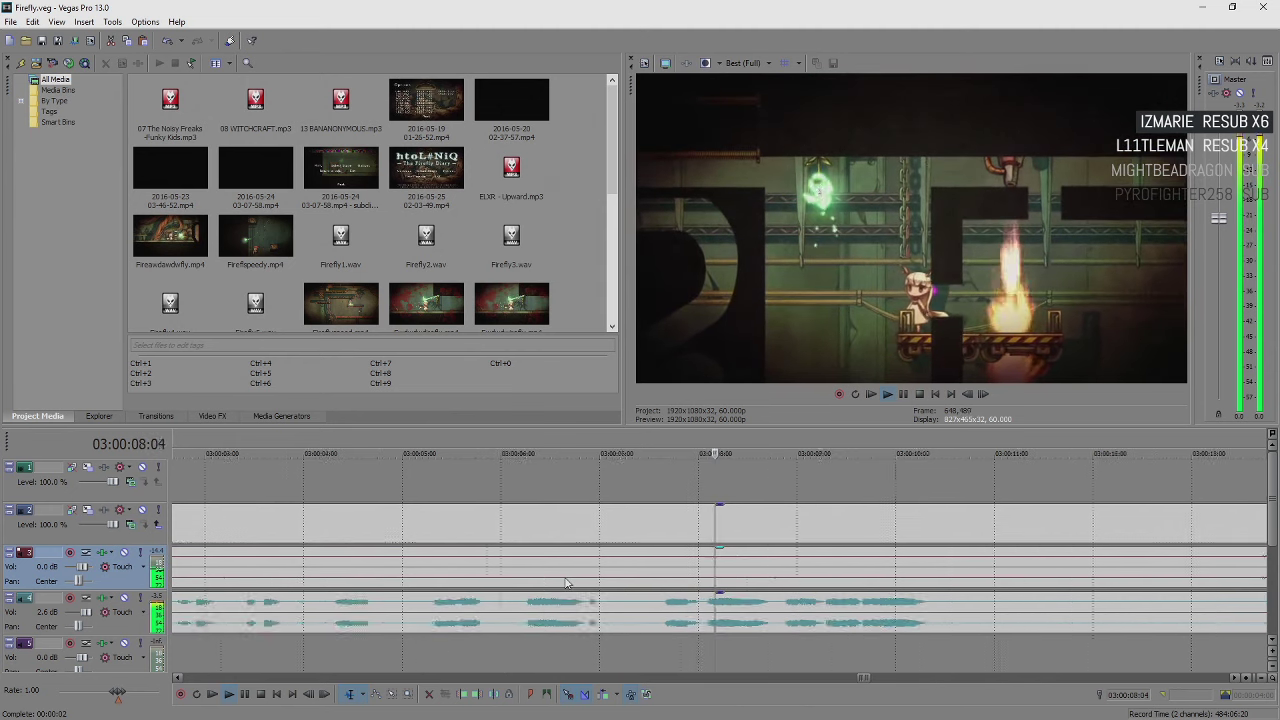
# Step: Play on to the burning death scene and split the video and both audio tracks at 03:00:22:27
pyautogui.scroll(-5, 686, 540)
pyautogui.click(768, 540)
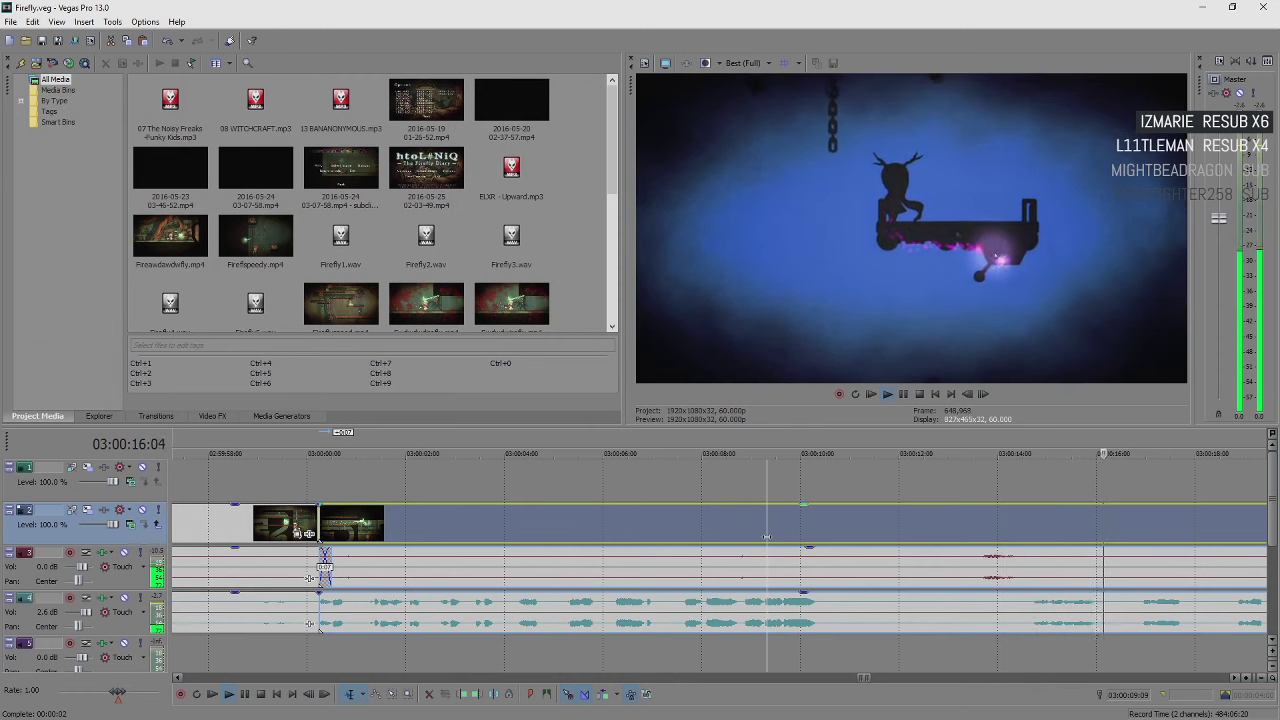
pyautogui.scroll(-5, 808, 609)
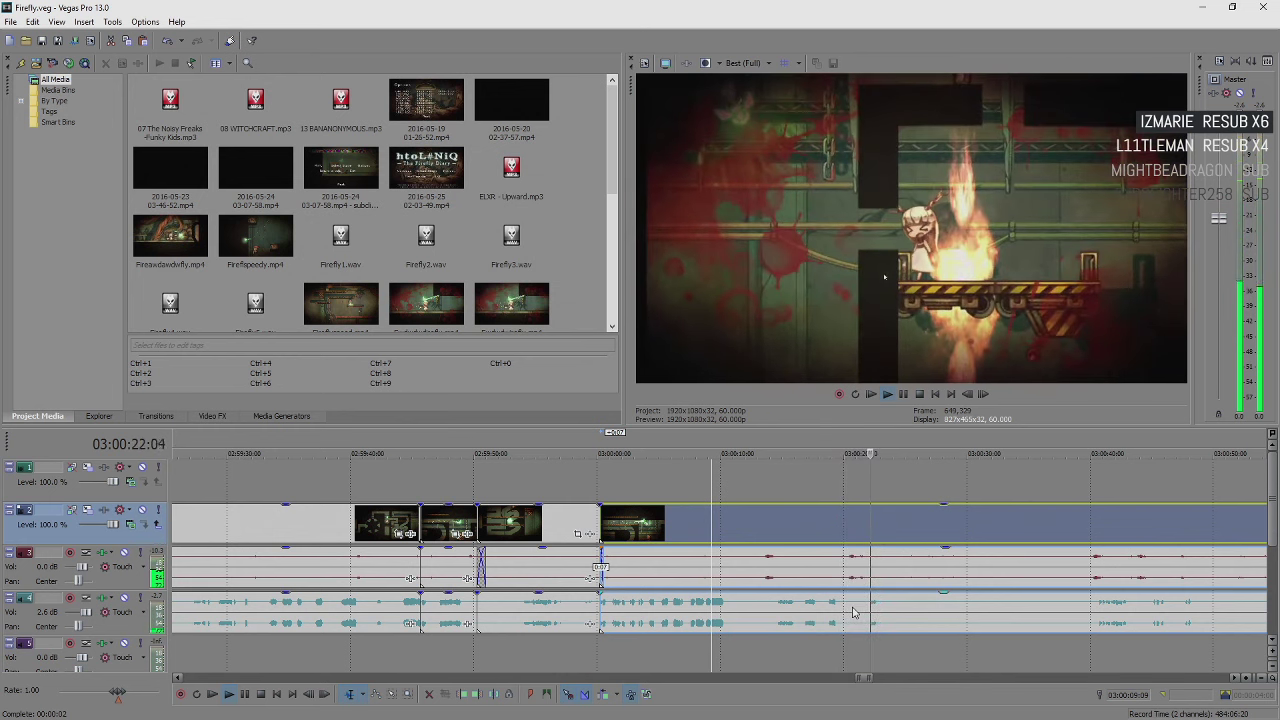
pyautogui.click(853, 612)
pyautogui.scroll(-3, 771, 580)
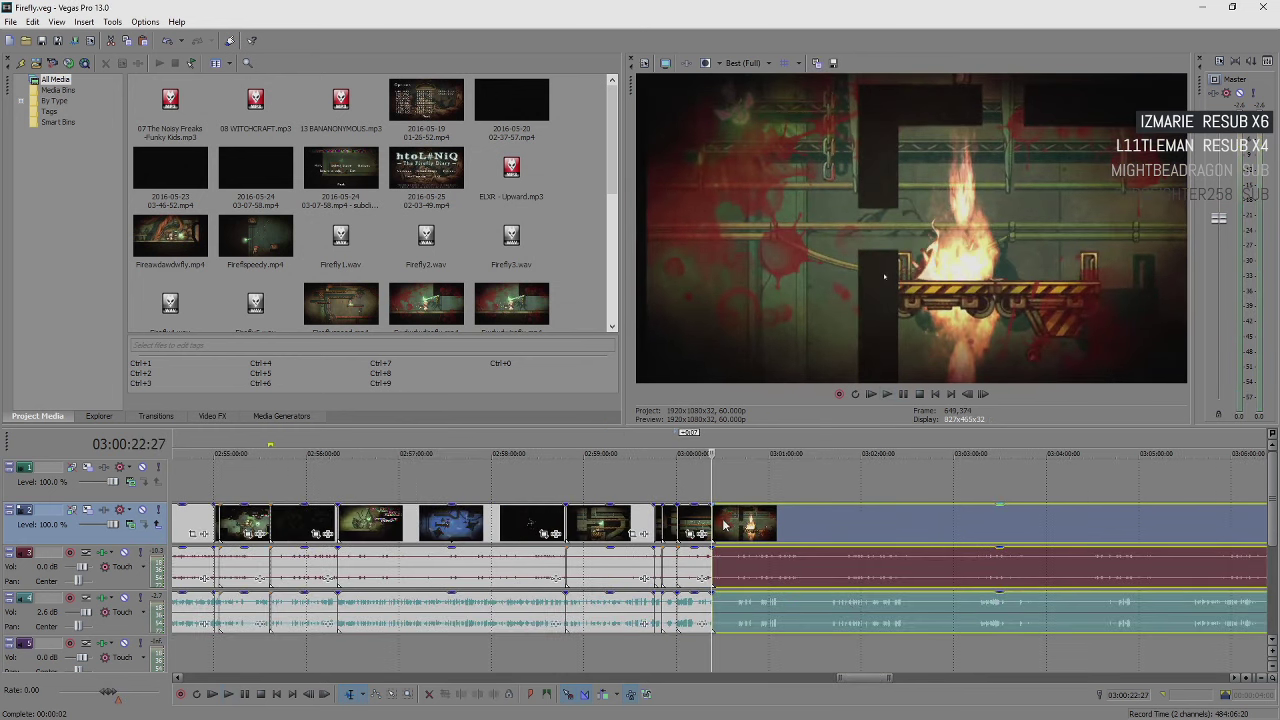
# Step: Trim the start of the clip after the 03:00:22:27 cut forward to about 03:03:18 and play its new opening
pyautogui.moveTo(717, 524); pyautogui.dragTo(739, 524)
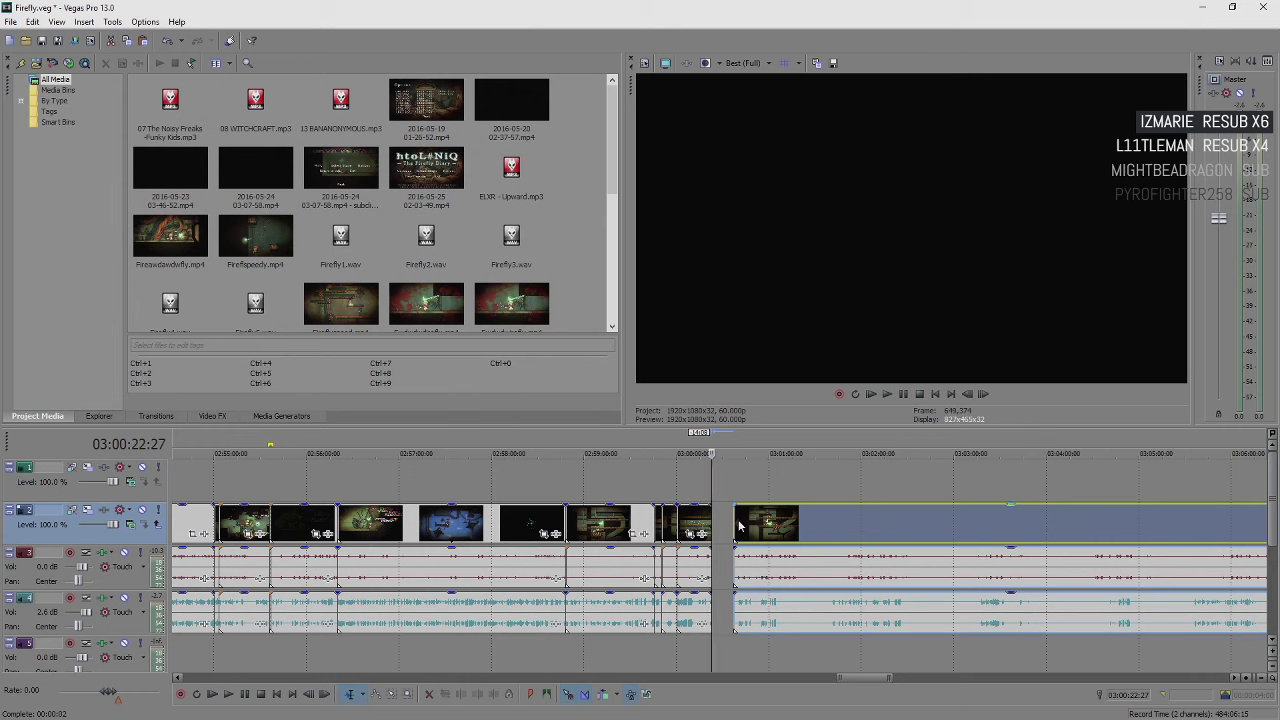
pyautogui.moveTo(735, 520); pyautogui.dragTo(980, 590)
pyautogui.press('space')
pyautogui.scroll(4, 963, 568)
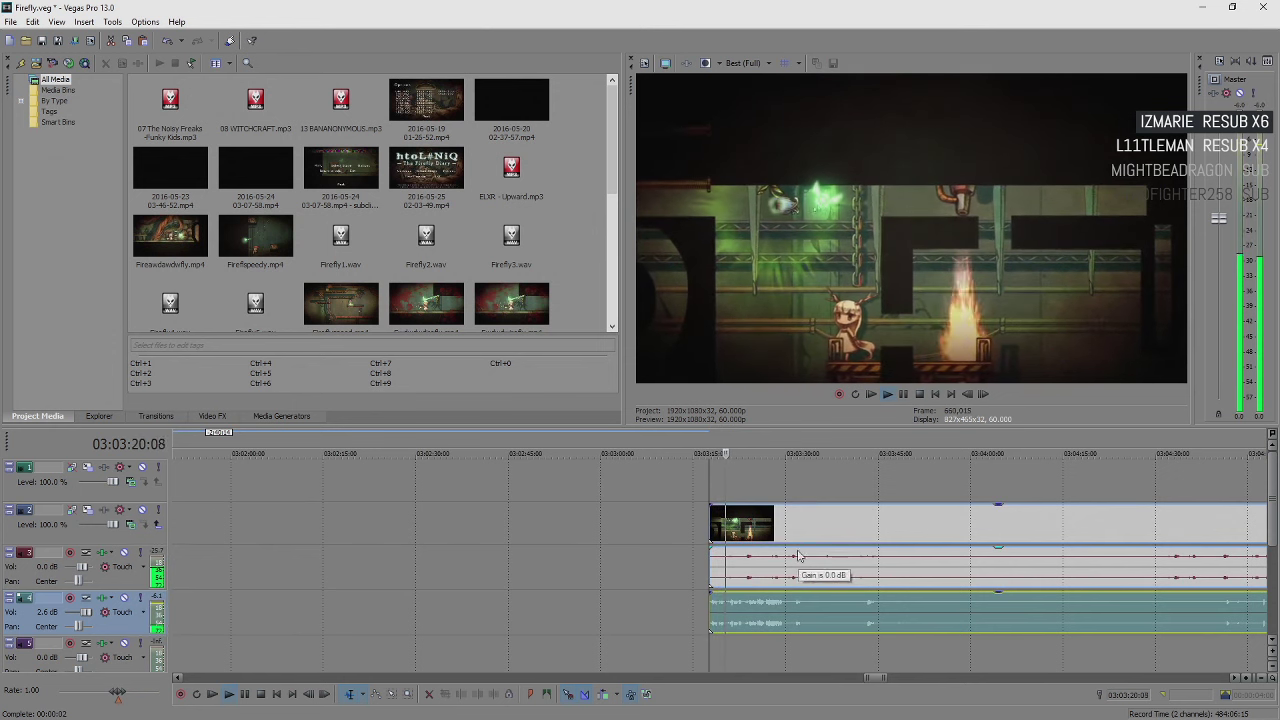
pyautogui.press('Return')
# Step: Select the trimmed clip on all three tracks and move it back against the previous clip's end at 03:00:22:27
pyautogui.click(718, 541)
pyautogui.keyDown('ctrl'); pyautogui.click(752, 610); pyautogui.keyUp('ctrl')
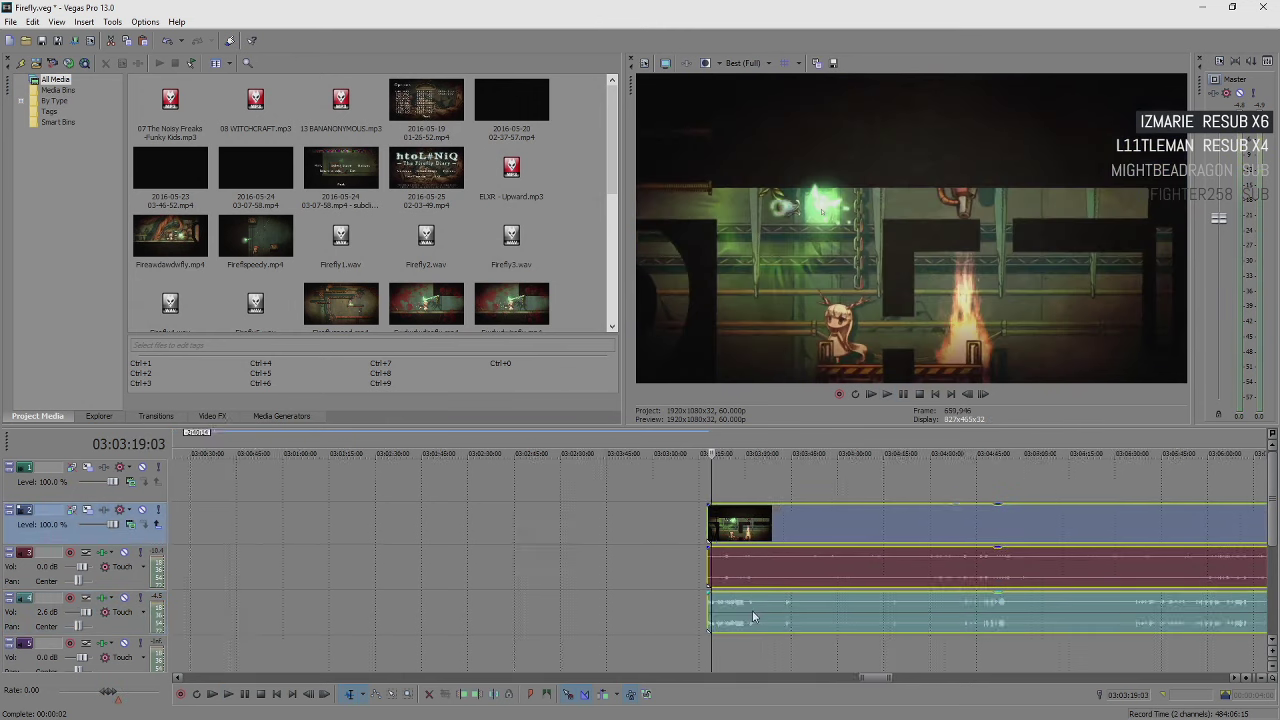
pyautogui.scroll(-5, 752, 610)
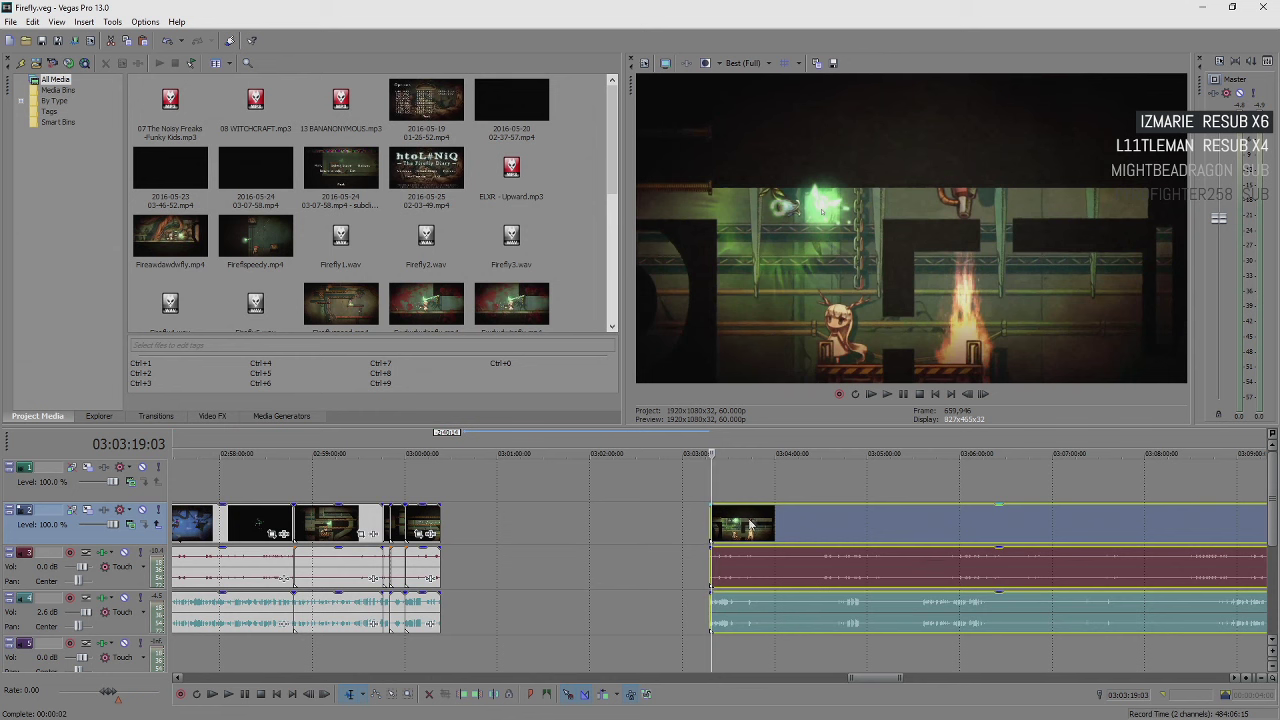
pyautogui.moveTo(752, 527); pyautogui.dragTo(442, 513)
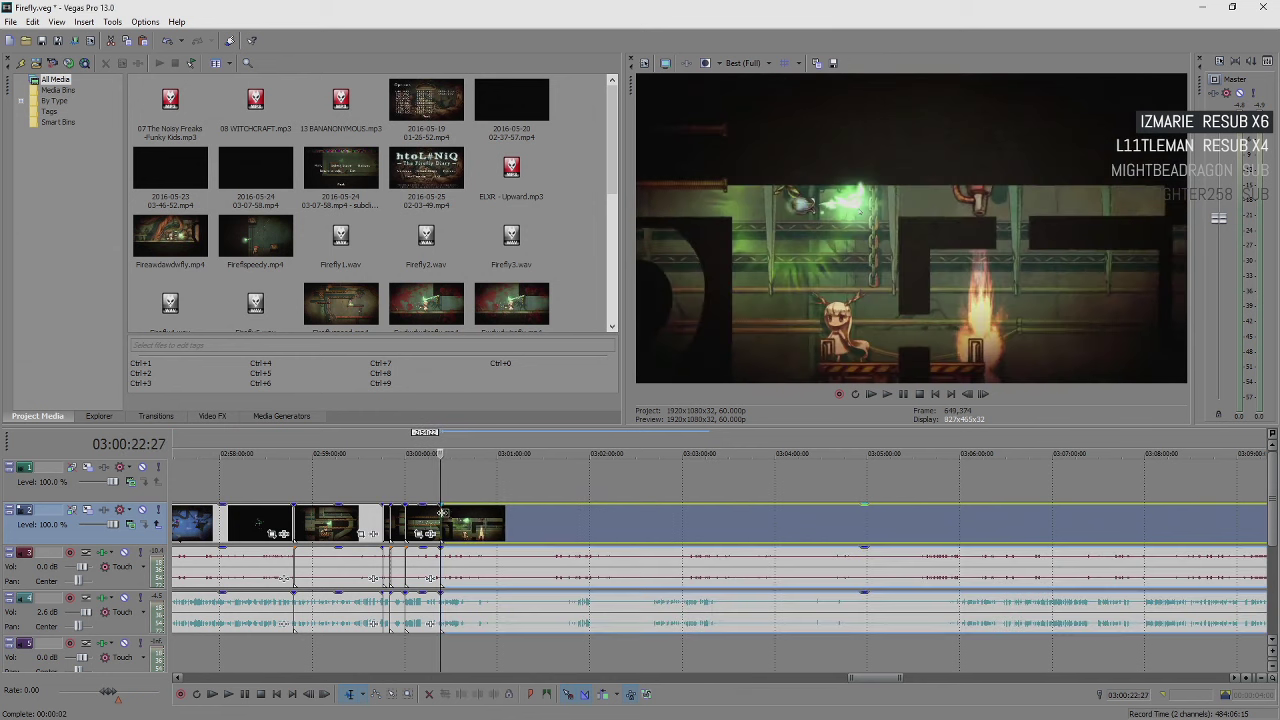
# Step: Trim the start of the clip after the 03:00:22:27 join and crossfade the track 3 audio there by about 18 frames
pyautogui.scroll(10, 442, 513)
pyautogui.press('space')
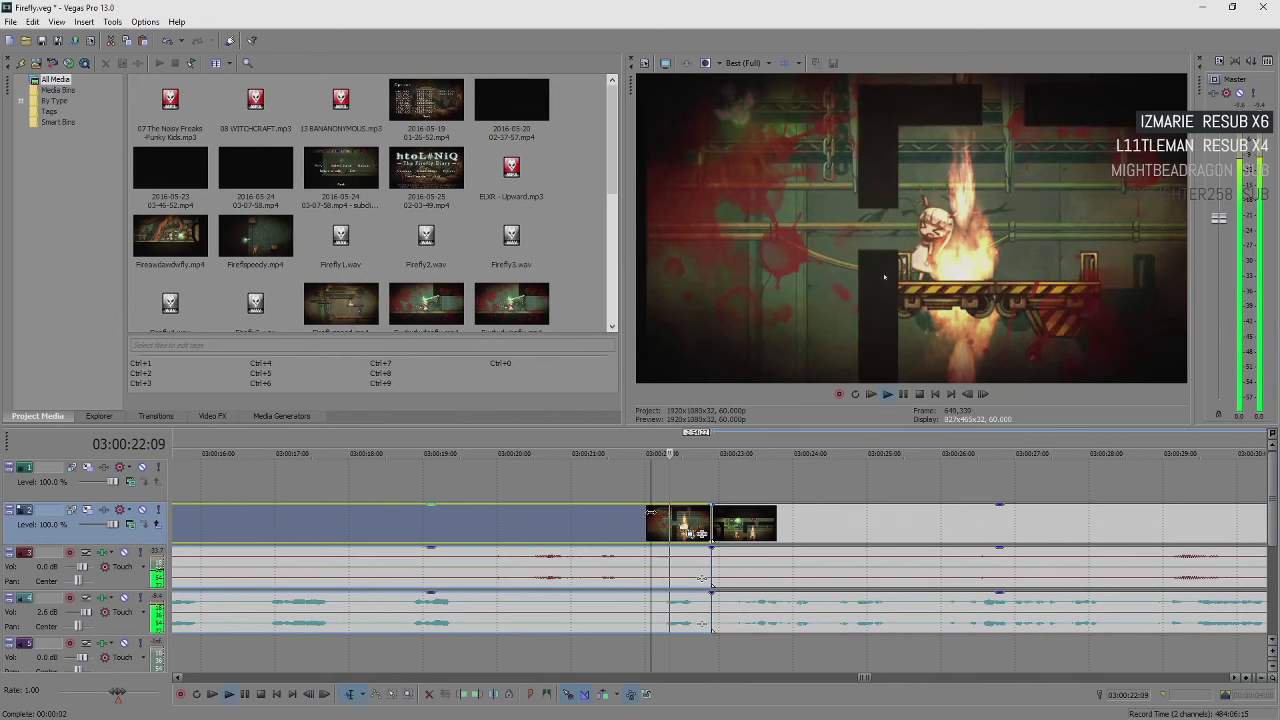
pyautogui.press('Return')
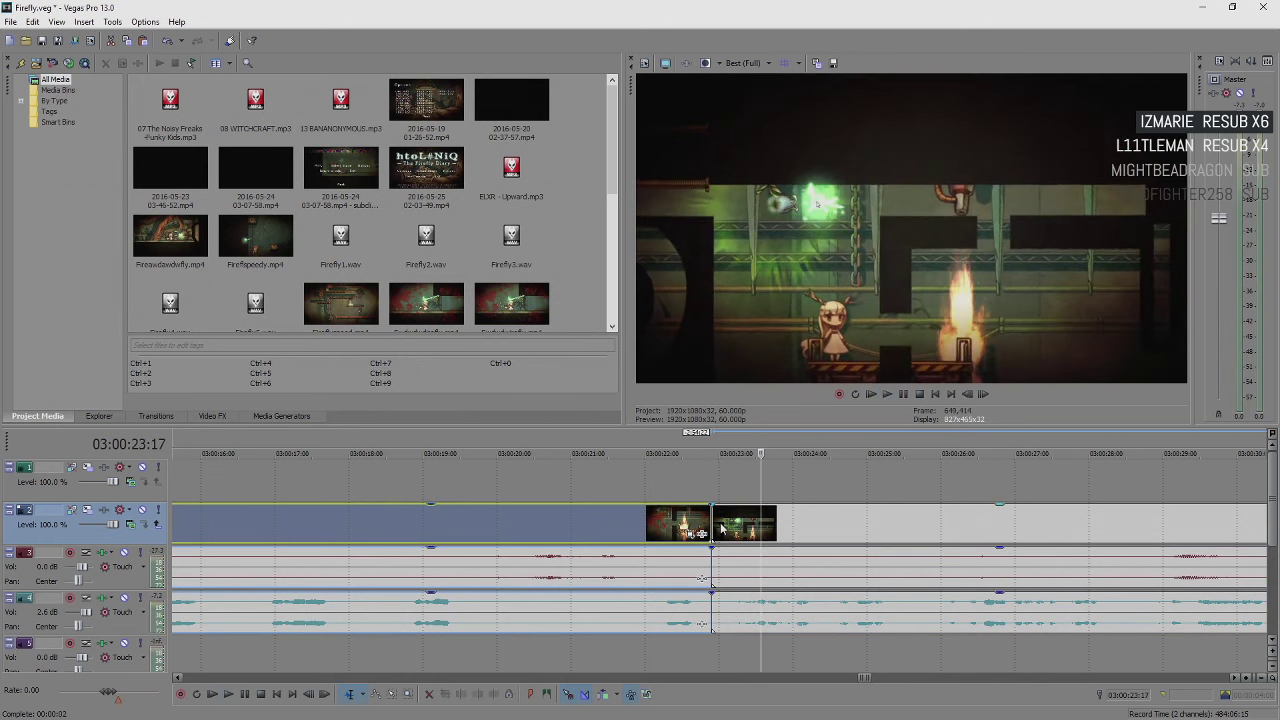
pyautogui.moveTo(714, 520); pyautogui.dragTo(726, 521)
pyautogui.hotkey('ctrl', 'z')
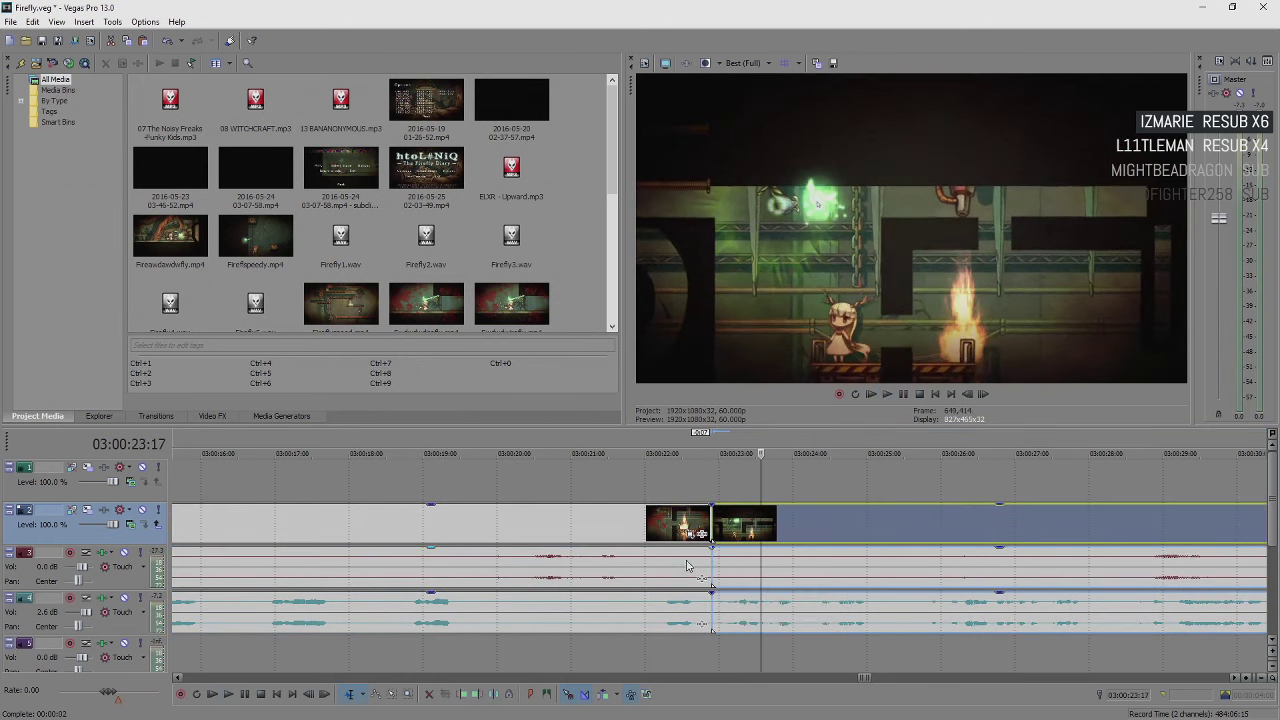
pyautogui.click(684, 570)
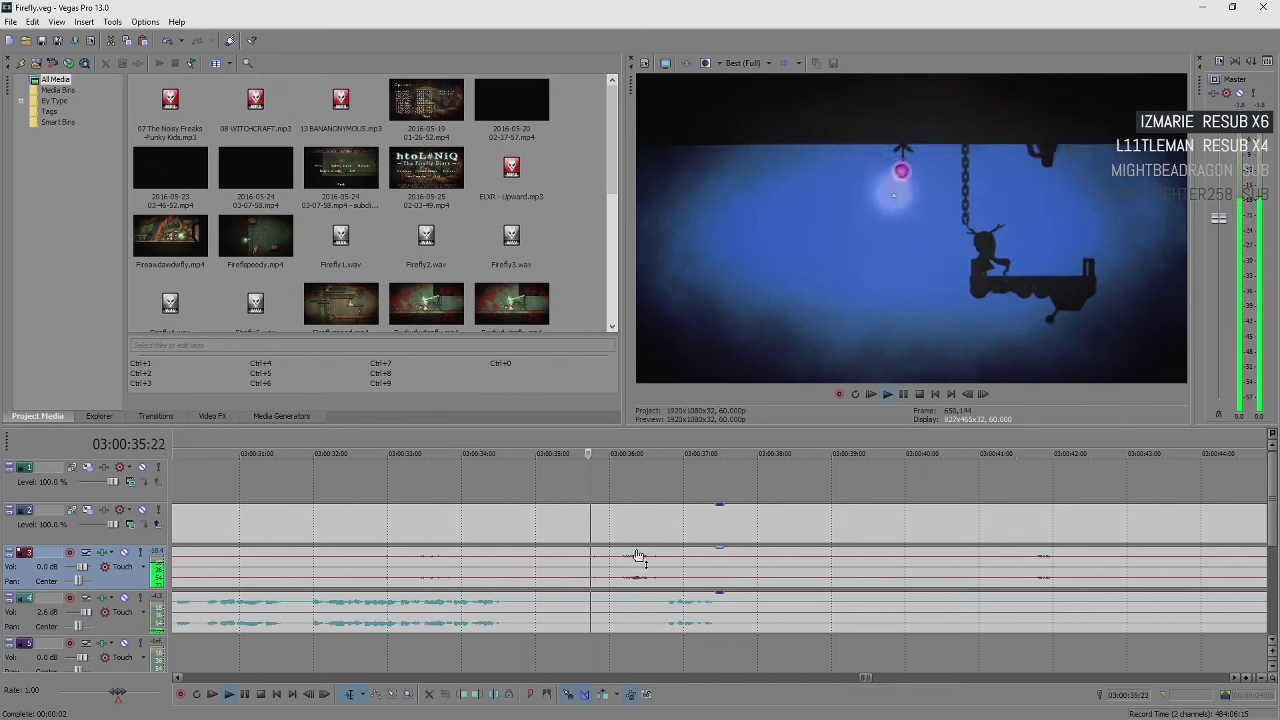
# Step: Play on to the following death scene and split the video and both audio tracks at 03:00:42:11
pyautogui.click(708, 522)
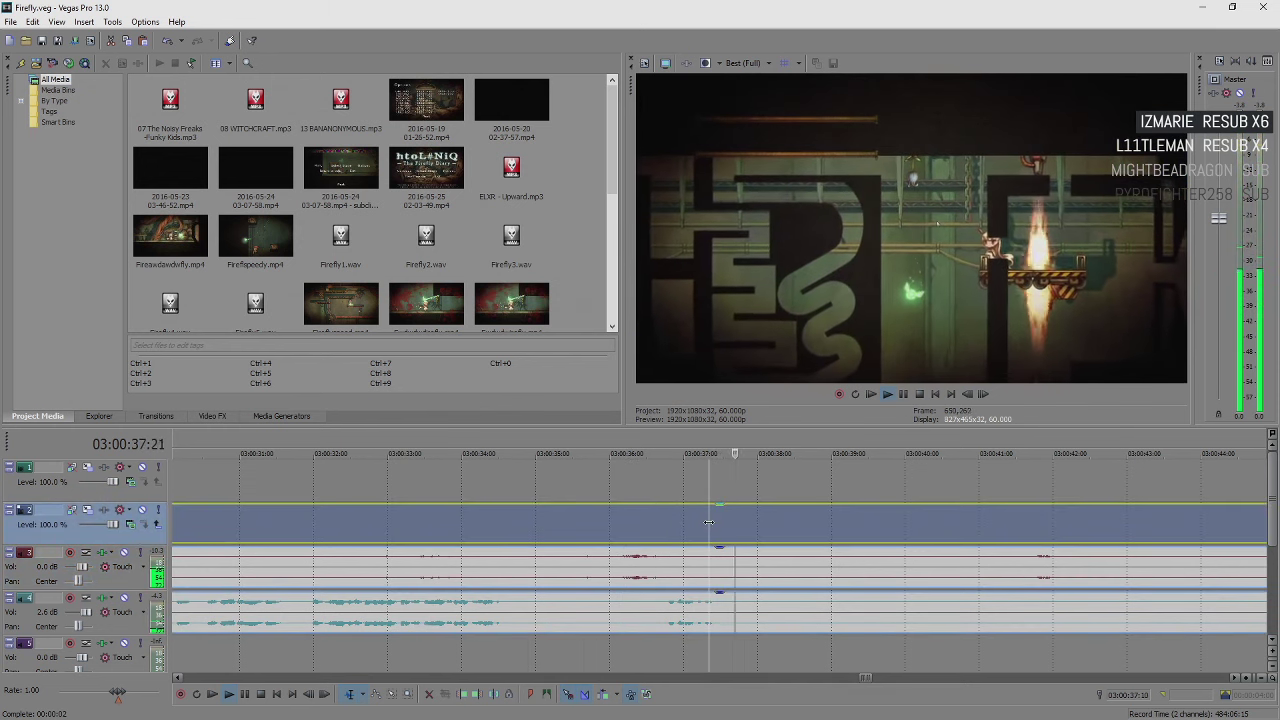
pyautogui.scroll(-3, 708, 522)
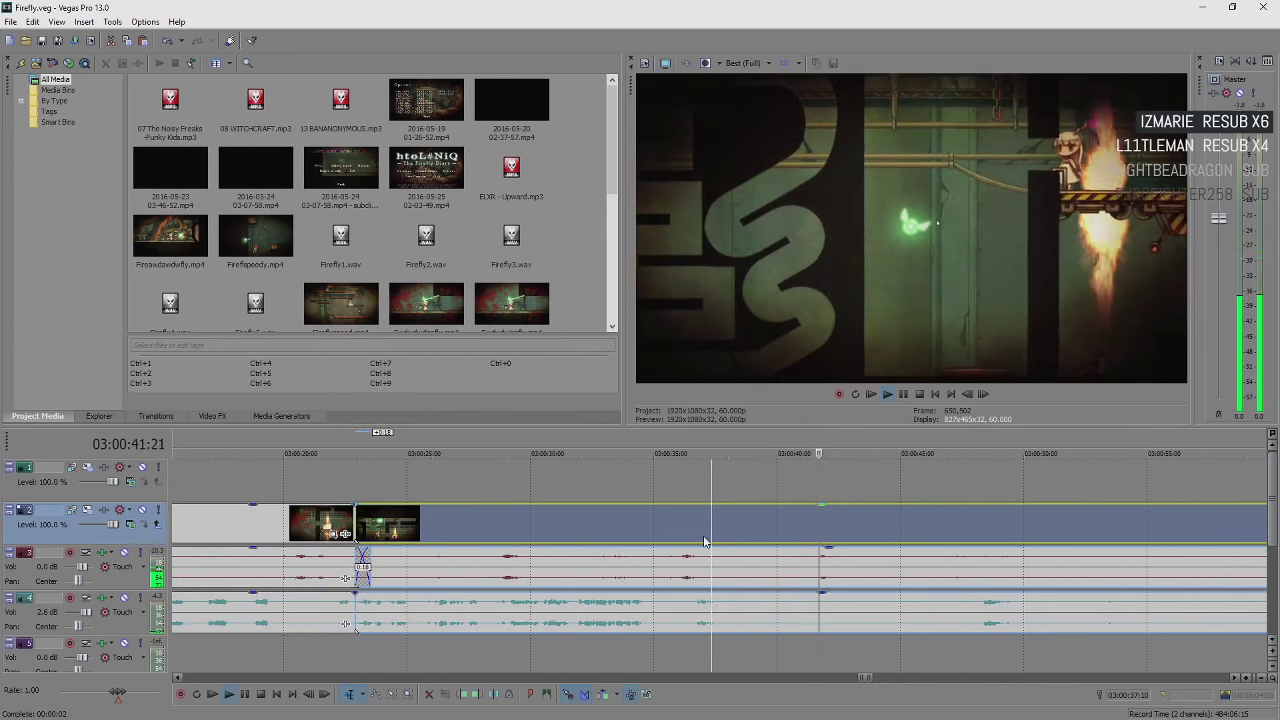
pyautogui.press('s')
pyautogui.scroll(-5, 740, 588)
pyautogui.scroll(-4, 707, 535)
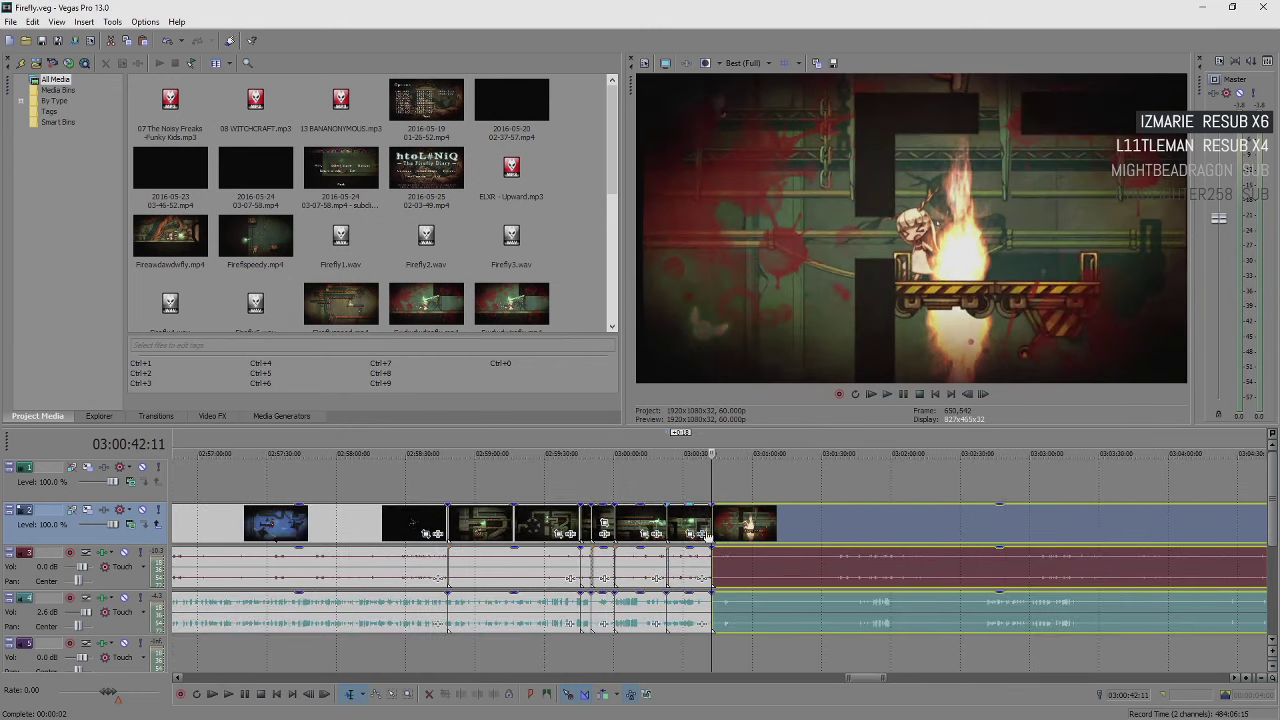
# Step: Trim the start of the clip after the 03:00:42:11 cut forward to about 03:01:53 and play its new opening
pyautogui.moveTo(713, 519); pyautogui.dragTo(877, 553)
pyautogui.press('space')
pyautogui.scroll(6, 877, 553)
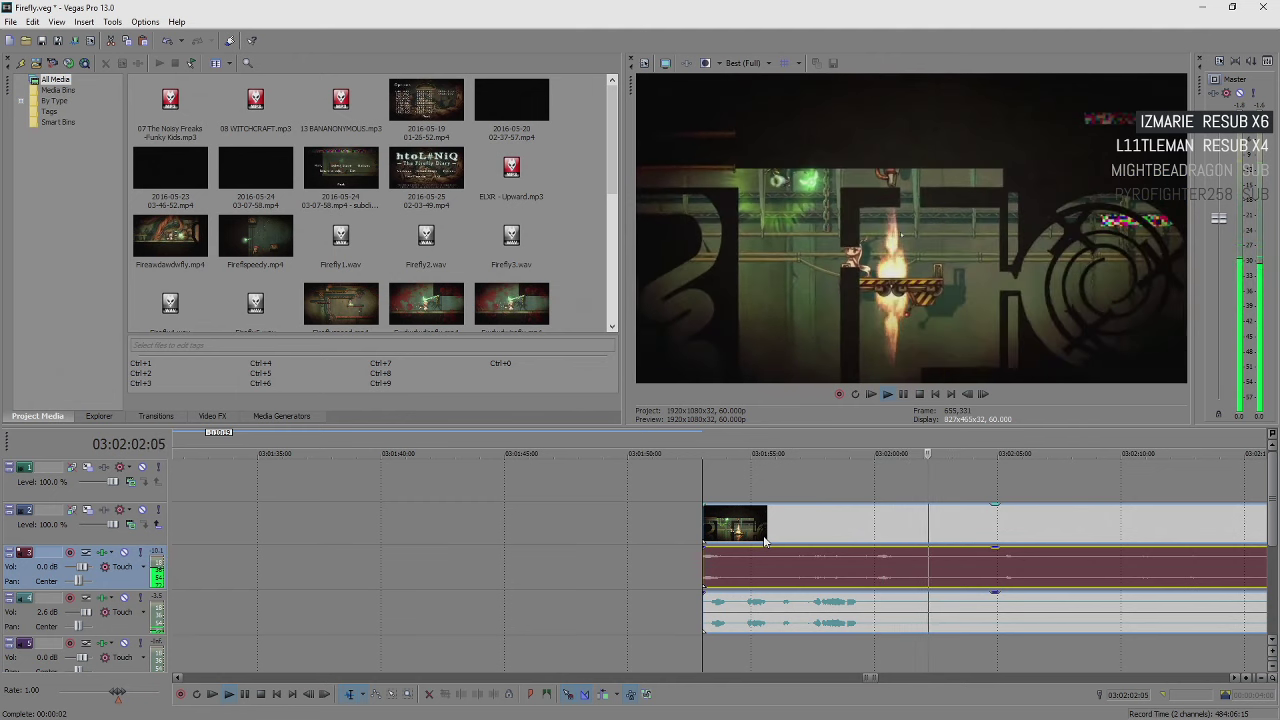
pyautogui.press('Return')
pyautogui.scroll(-3, 745, 591)
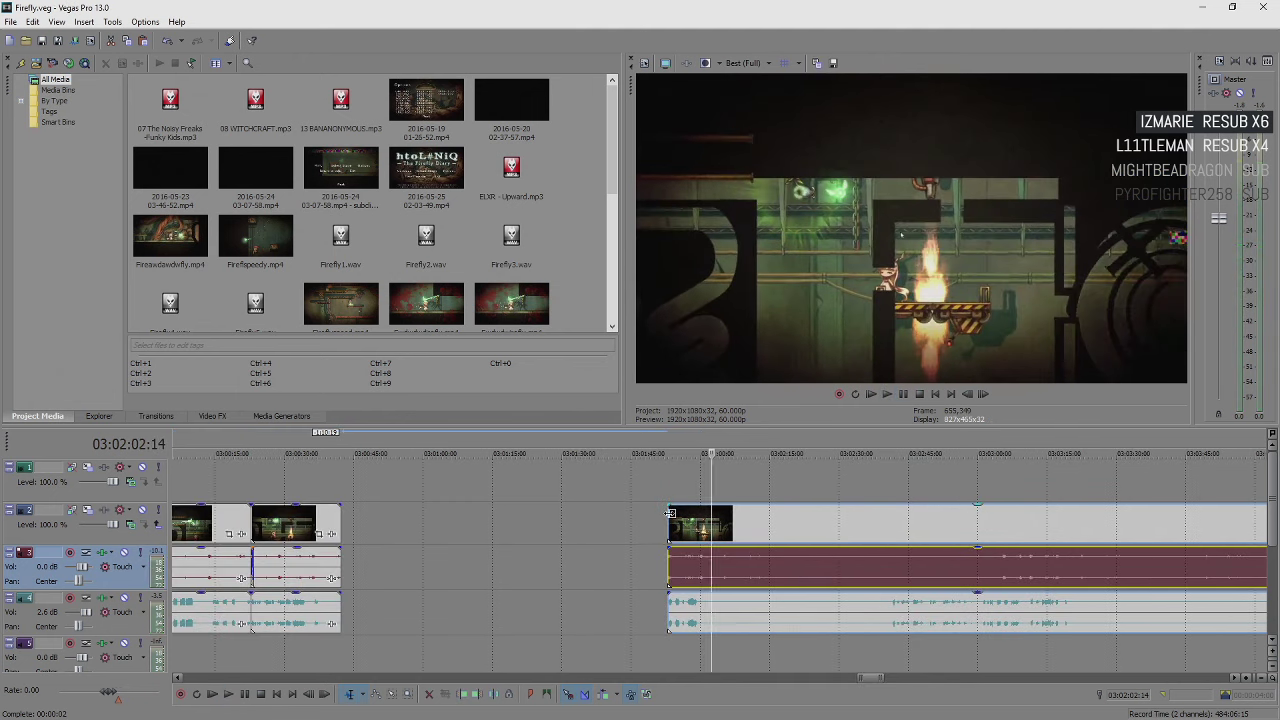
# Step: Extend the remaining clip's start back to about 03:01:48, playing its opening to find the right entry point
pyautogui.moveTo(670, 513)
pyautogui.mouseDown()
pyautogui.moveTo(656, 514)
pyautogui.moveTo(666, 518)
pyautogui.mouseUp()
pyautogui.press('space')
pyautogui.scroll(3, 666, 518)
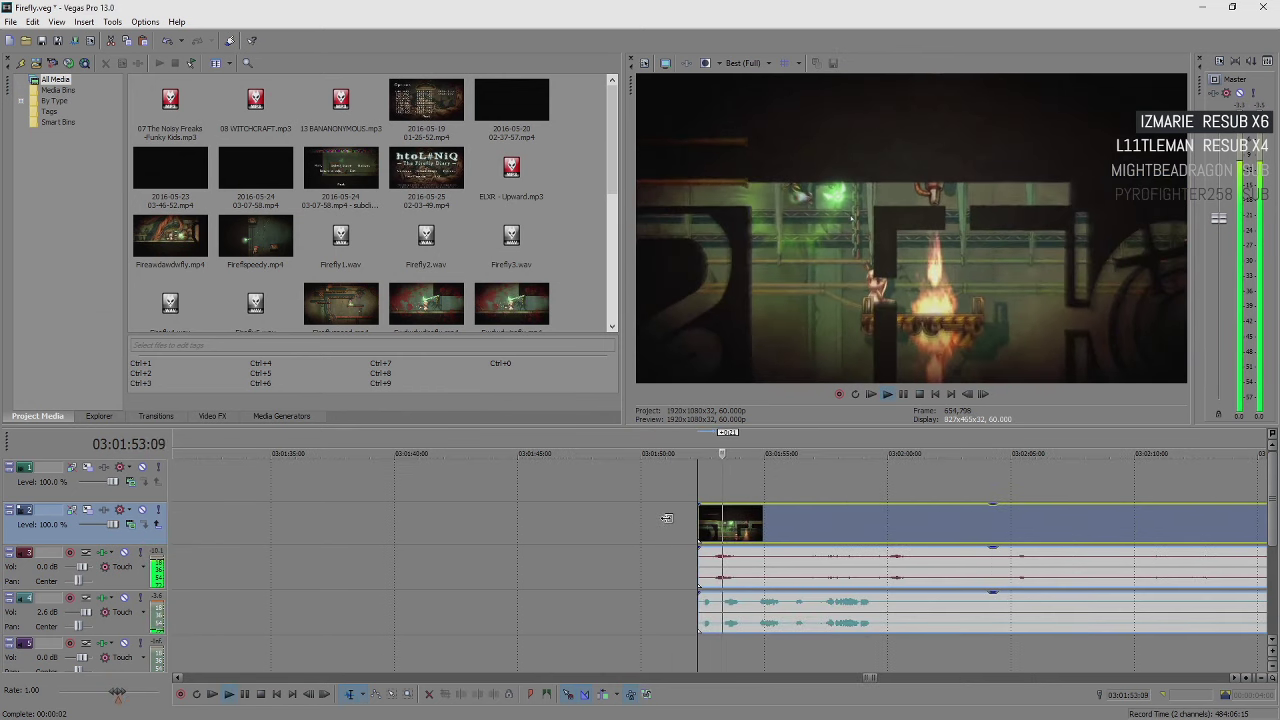
pyautogui.press('Return')
pyautogui.hotkey('ctrl', 'z')
pyautogui.press('space')
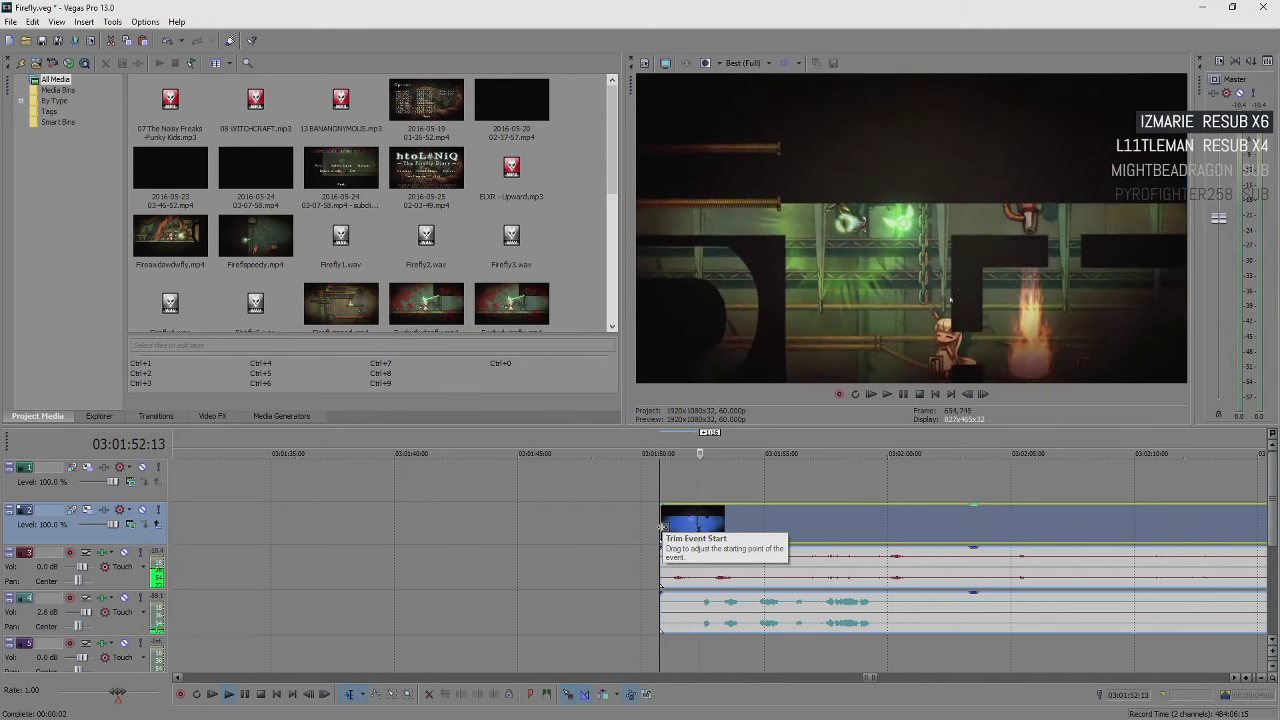
pyautogui.moveTo(661, 525); pyautogui.dragTo(595, 526)
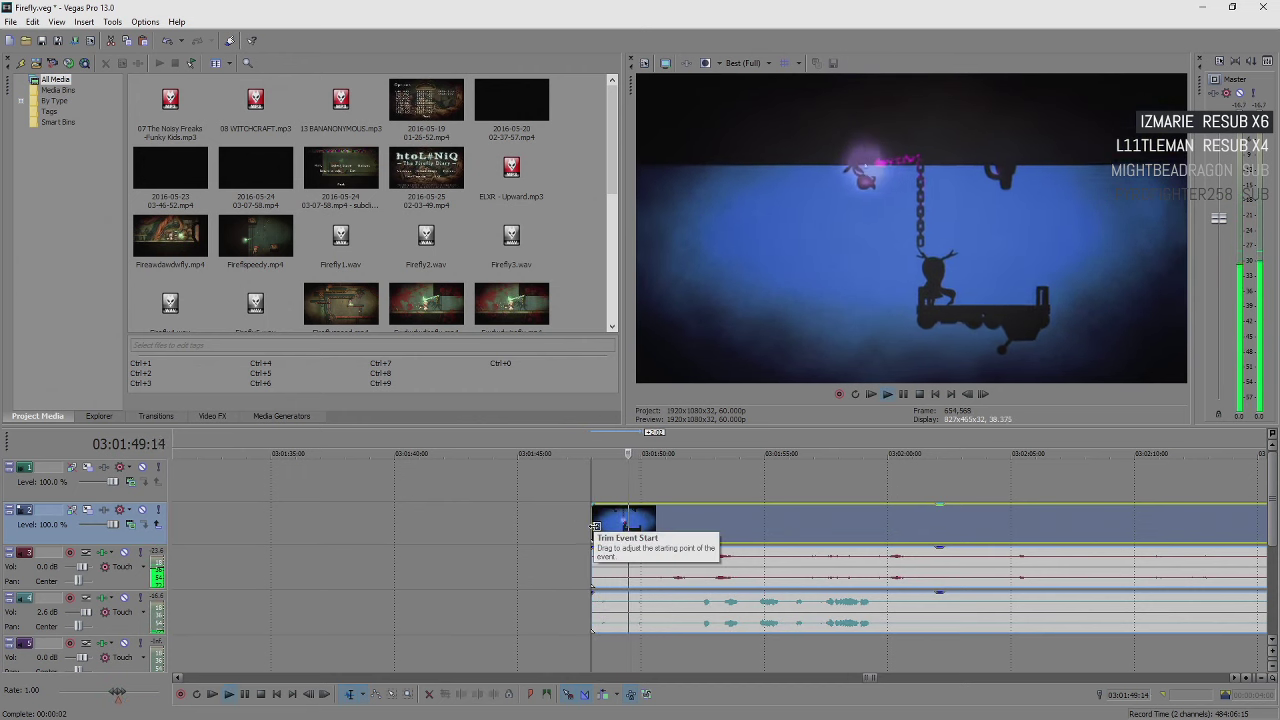
pyautogui.moveTo(595, 527); pyautogui.dragTo(600, 527)
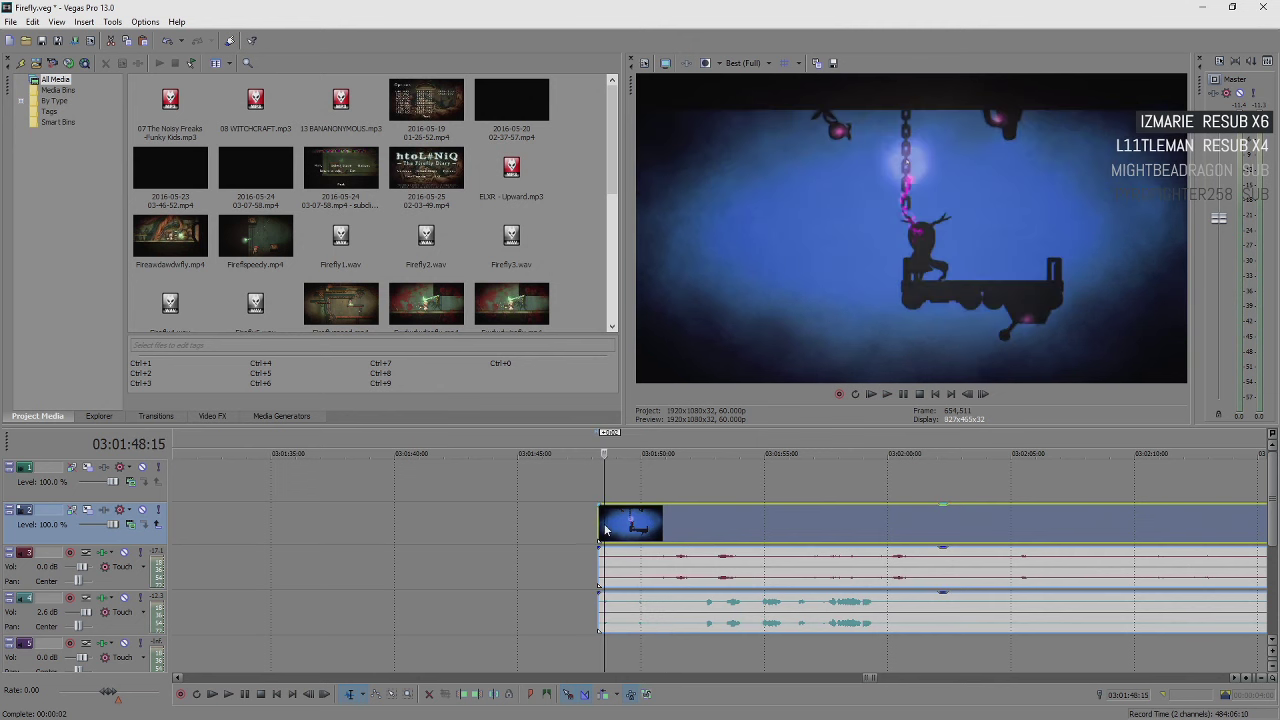
# Step: Move the trimmed clip on all three tracks back against the previous clip's end at 03:00:42:11
pyautogui.click(665, 603)
pyautogui.scroll(-4, 665, 603)
pyautogui.moveTo(737, 527); pyautogui.dragTo(537, 527)
pyautogui.click(516, 522)
pyautogui.scroll(5, 530, 545)
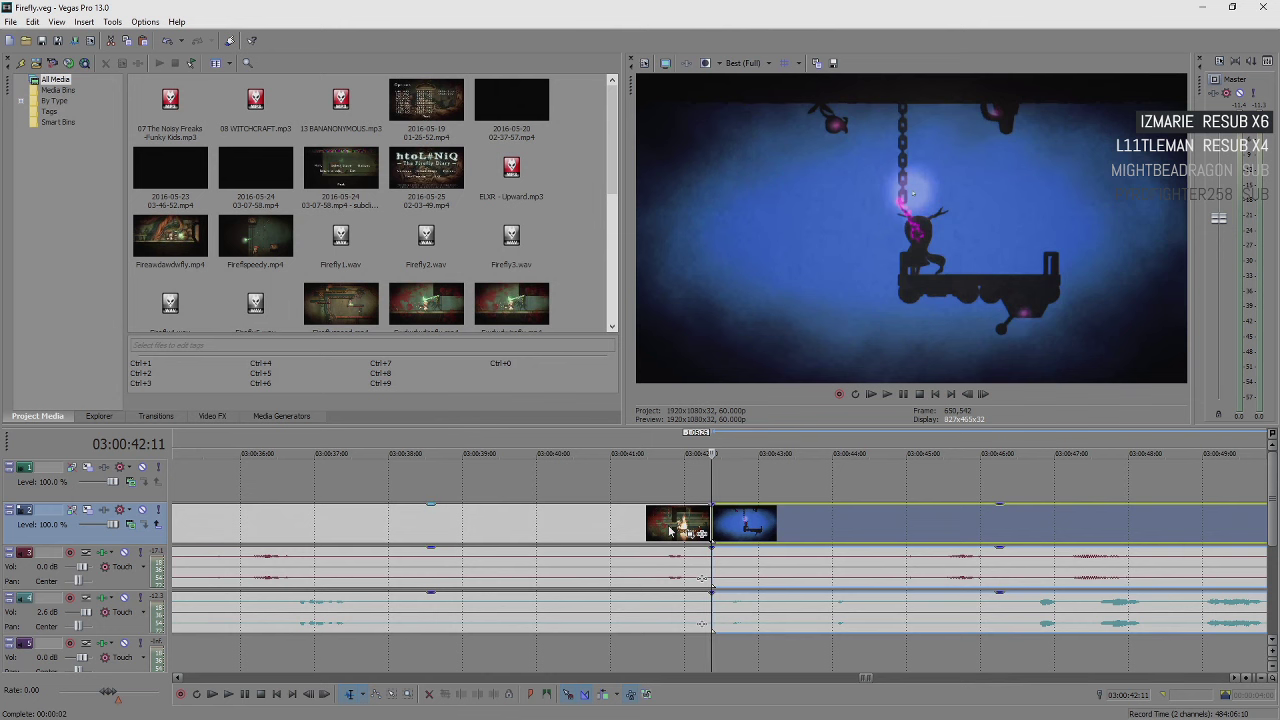
# Step: Extend the track 3 audio across the 03:00:42:11 join to crossfade it and play back the transition
pyautogui.click(697, 572)
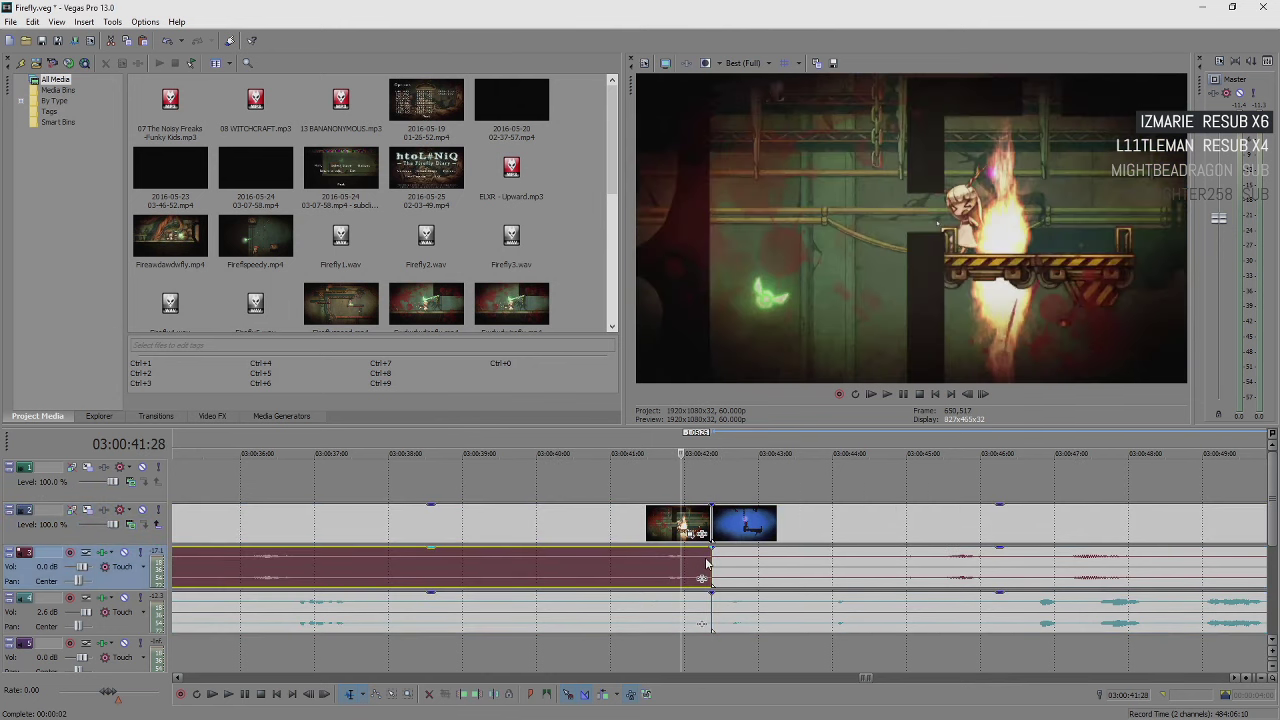
pyautogui.moveTo(709, 566); pyautogui.dragTo(747, 567)
pyautogui.click(661, 563)
pyautogui.press('space')
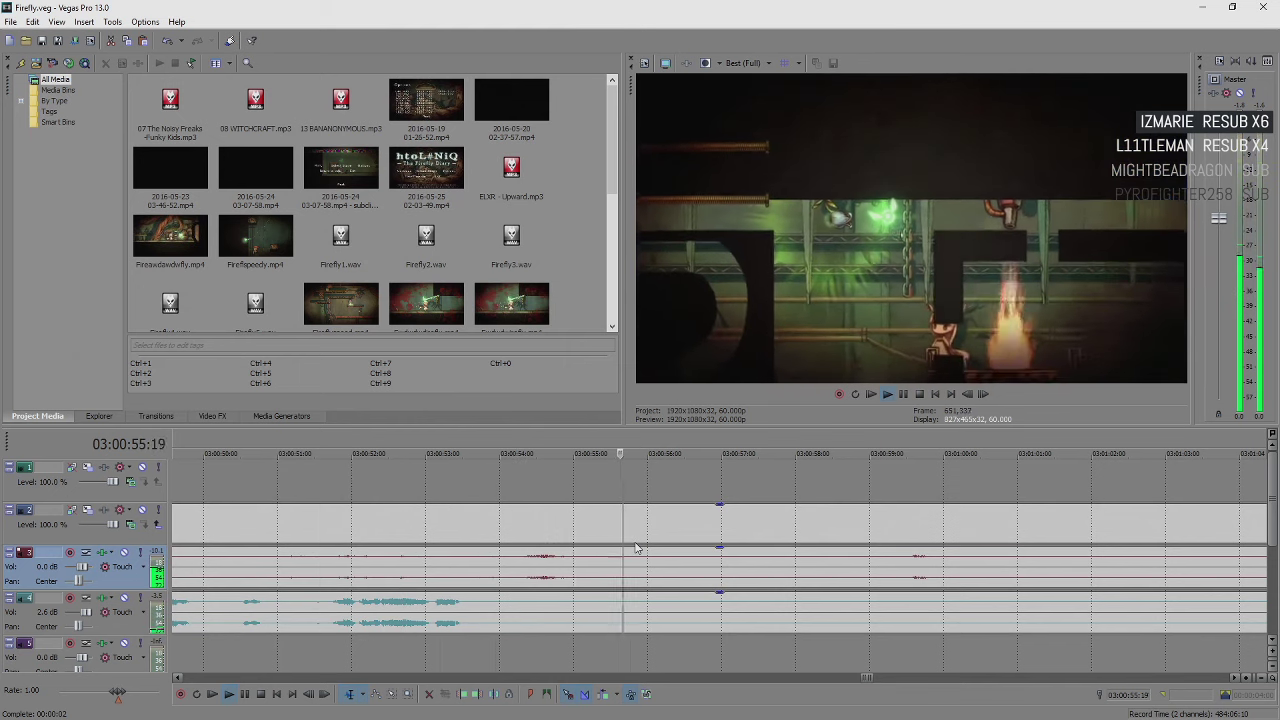
# Step: Split the clip on all three tracks at 03:00:59:26 and trim the start of the following clip forward to about 03:01:35
pyautogui.click(669, 518)
pyautogui.keyDown('ctrl'); pyautogui.click(733, 605); pyautogui.keyUp('ctrl')
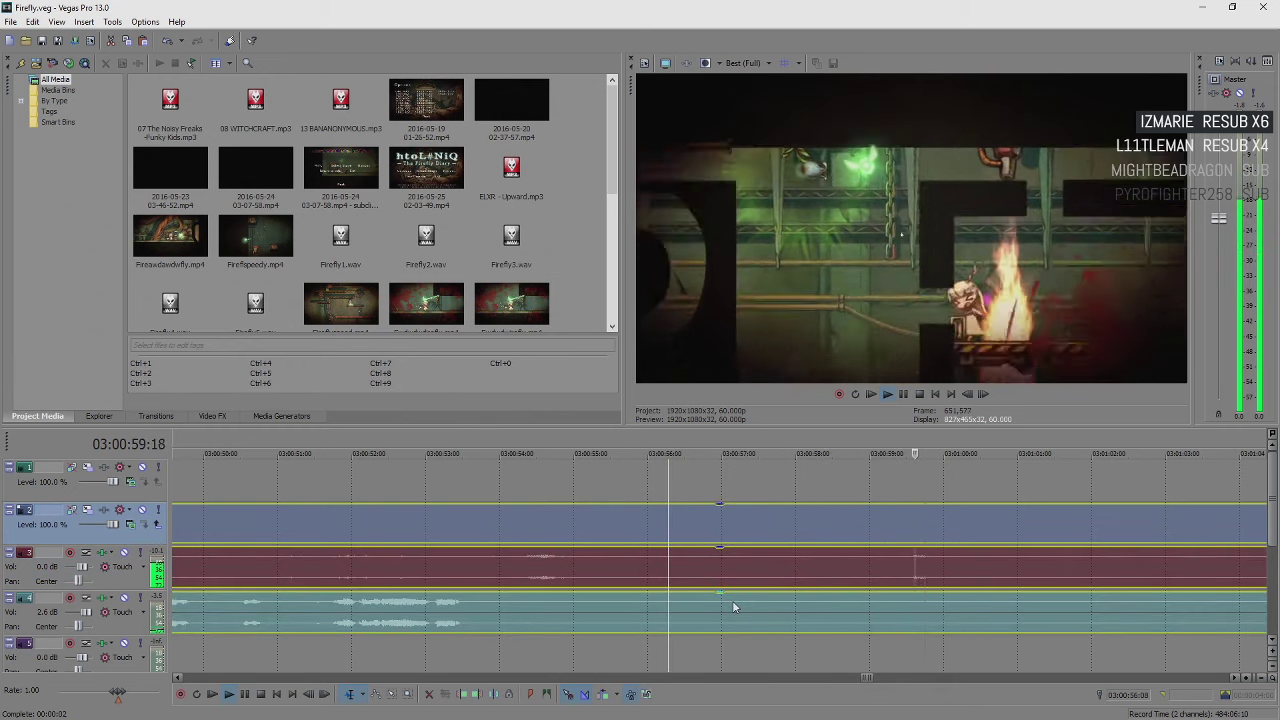
pyautogui.press('s')
pyautogui.scroll(-6, 735, 595)
pyautogui.scroll(-2, 740, 580)
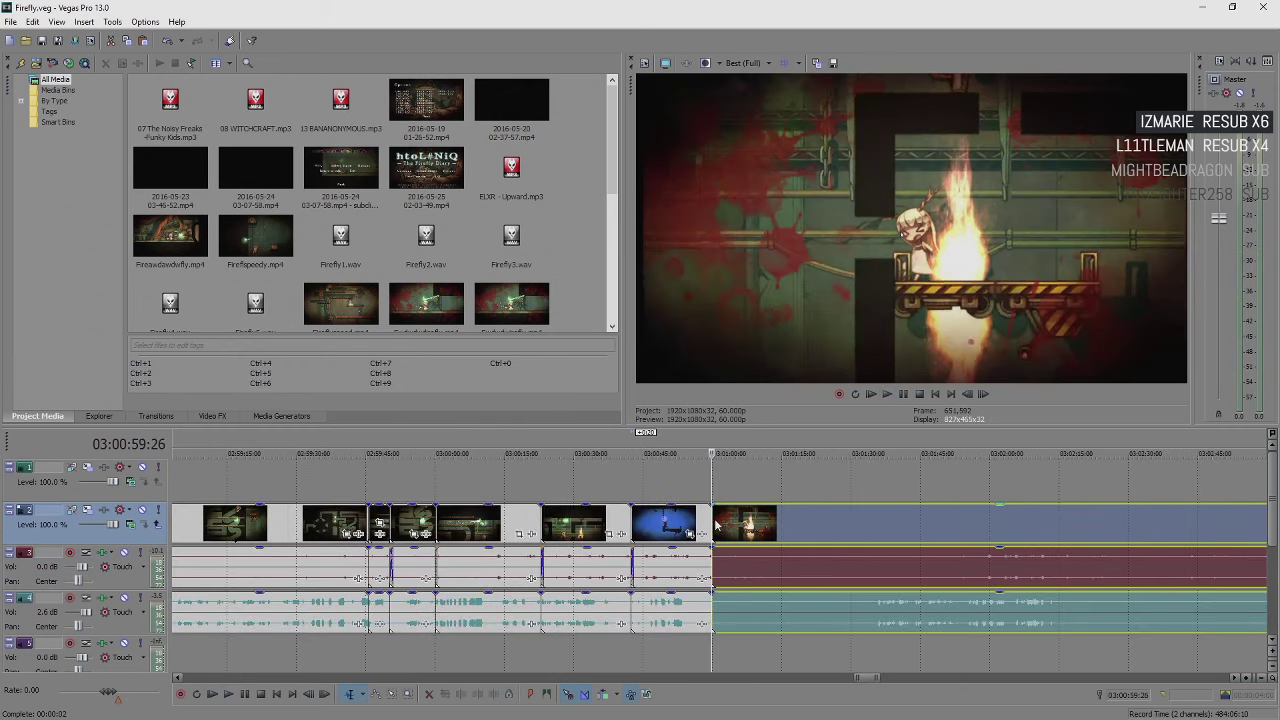
pyautogui.moveTo(714, 519); pyautogui.dragTo(881, 519)
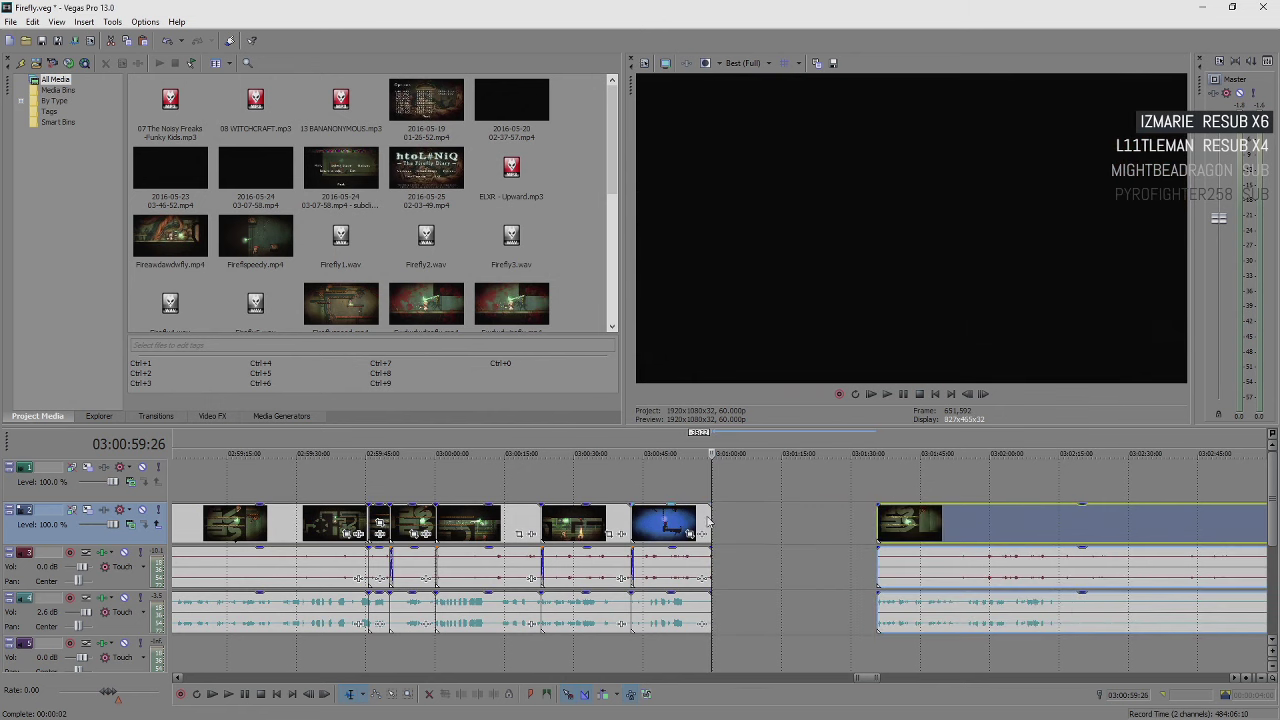
# Step: Play the footage leading up to the 03:00:59:26 cut and sample the remaining clip between about 03:01:35 and 03:02:11
pyautogui.scroll(3, 692, 527)
pyautogui.press('space')
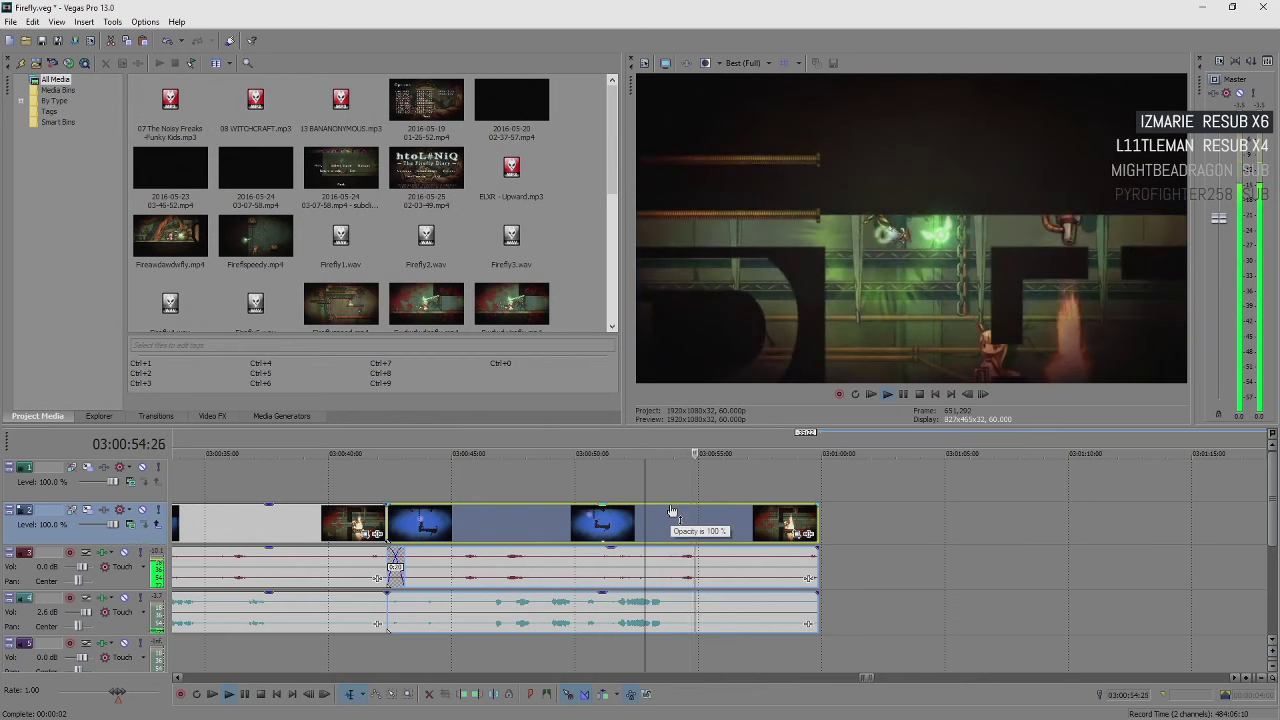
pyautogui.press('Return')
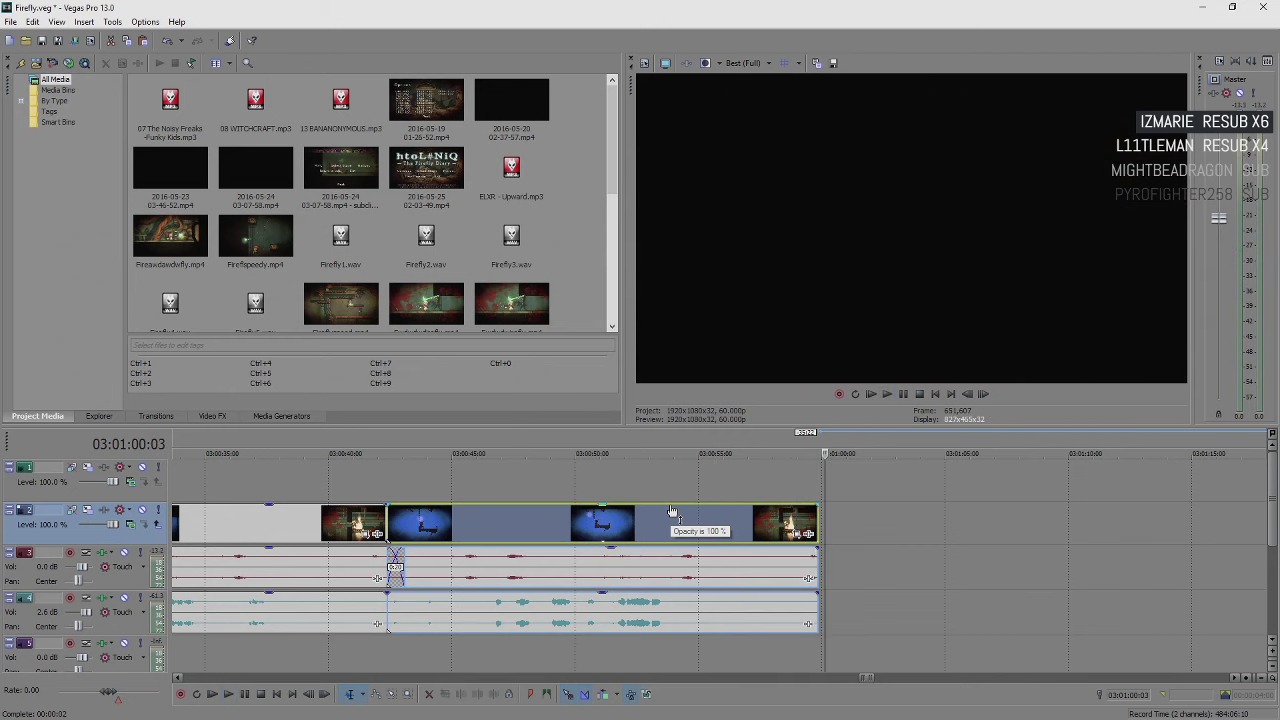
pyautogui.scroll(-5, 672, 512)
pyautogui.click(875, 516)
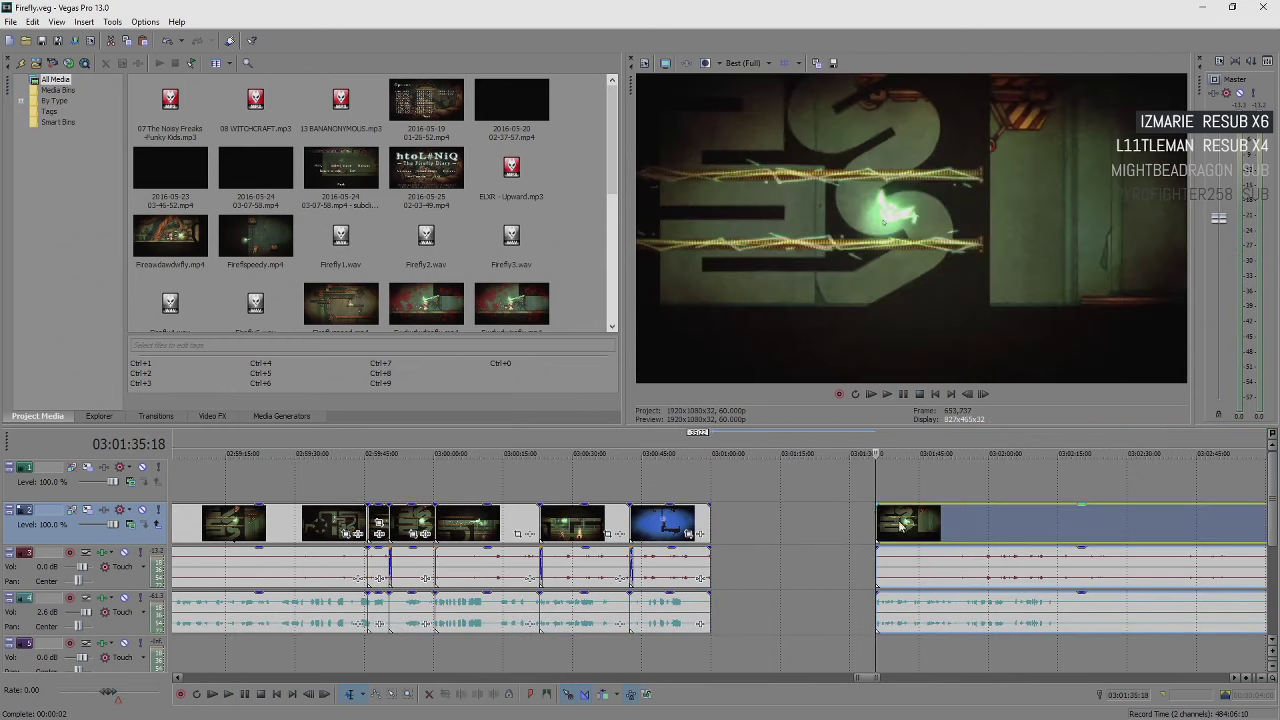
pyautogui.click(904, 518)
pyautogui.click(961, 520)
pyautogui.press('space')
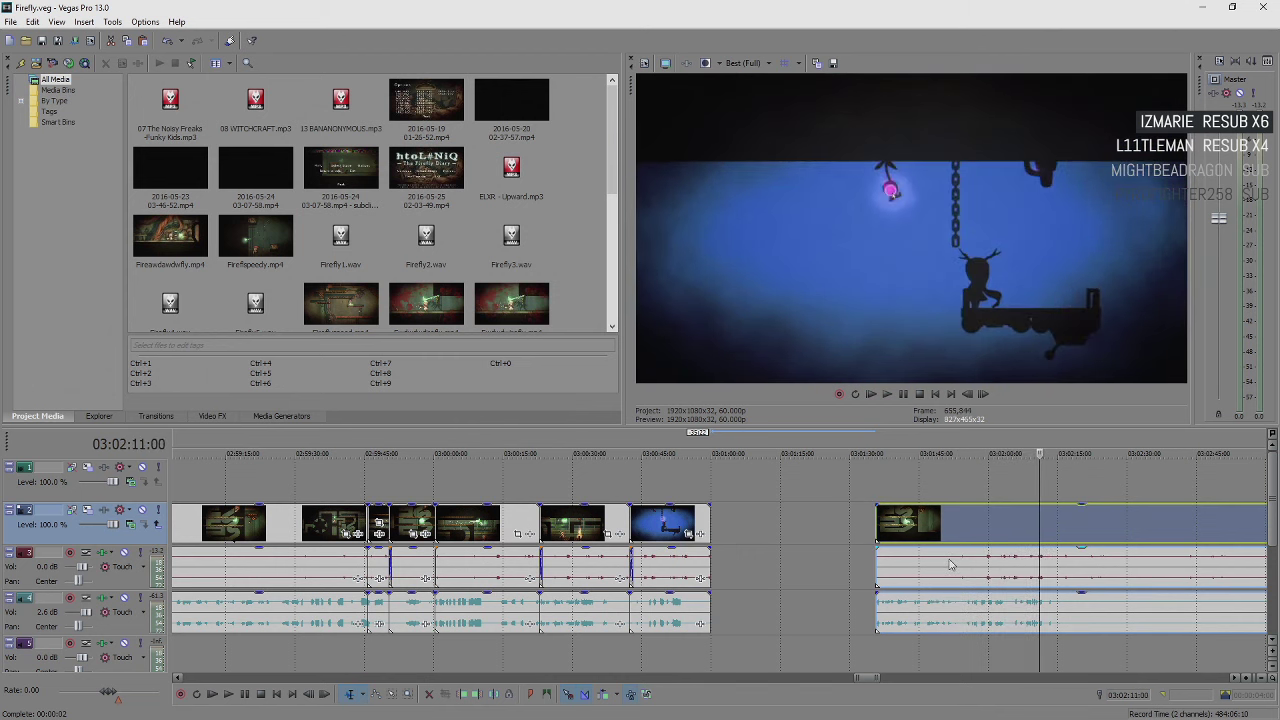
pyautogui.click(1025, 521)
pyautogui.scroll(-4, 984, 527)
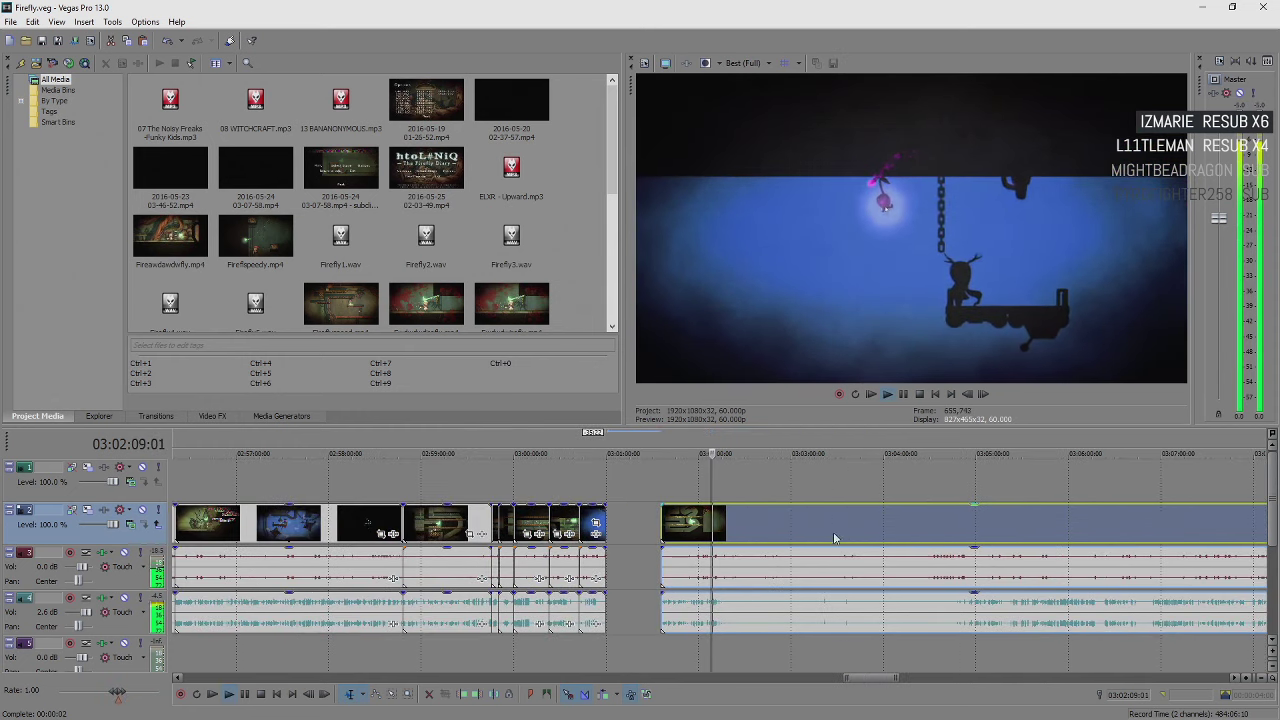
pyautogui.press('Return')
pyautogui.scroll(-3, 705, 545)
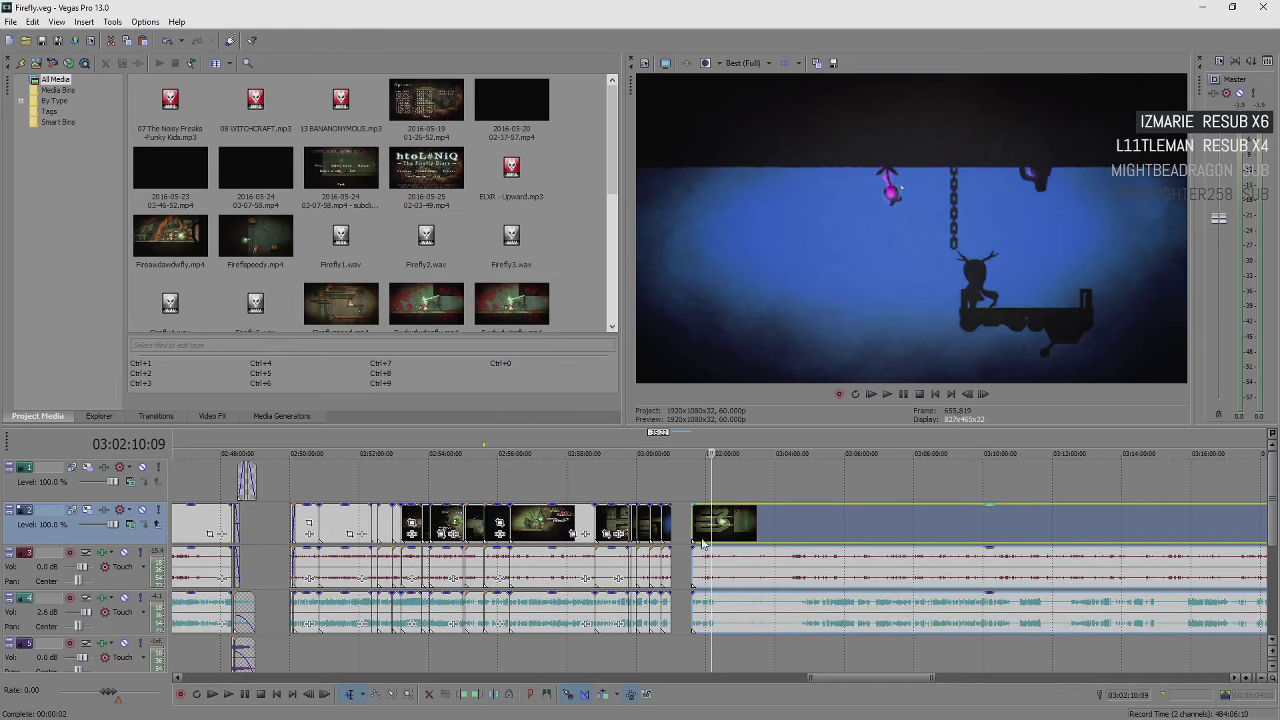
# Step: Trim the remaining clip's start forward to about 03:04:49 and play its new opening
pyautogui.moveTo(692, 545); pyautogui.dragTo(800, 565)
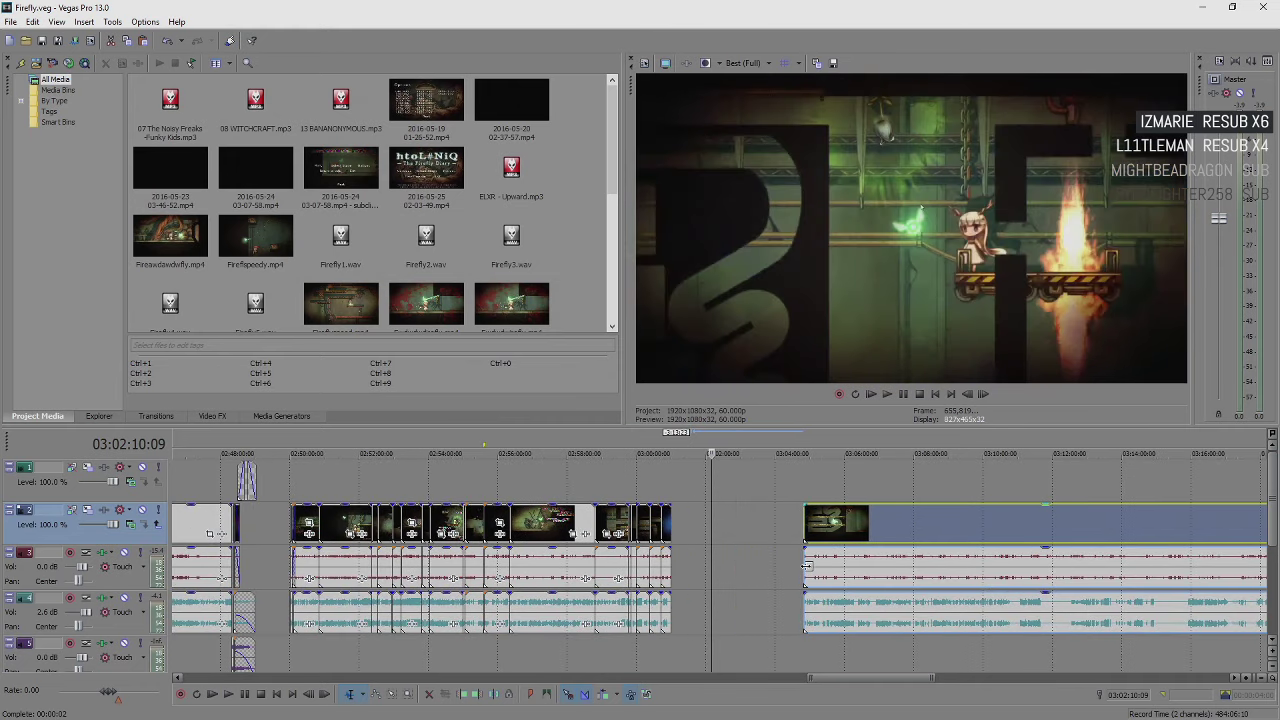
pyautogui.click(800, 565)
pyautogui.scroll(5, 800, 580)
pyautogui.press('space')
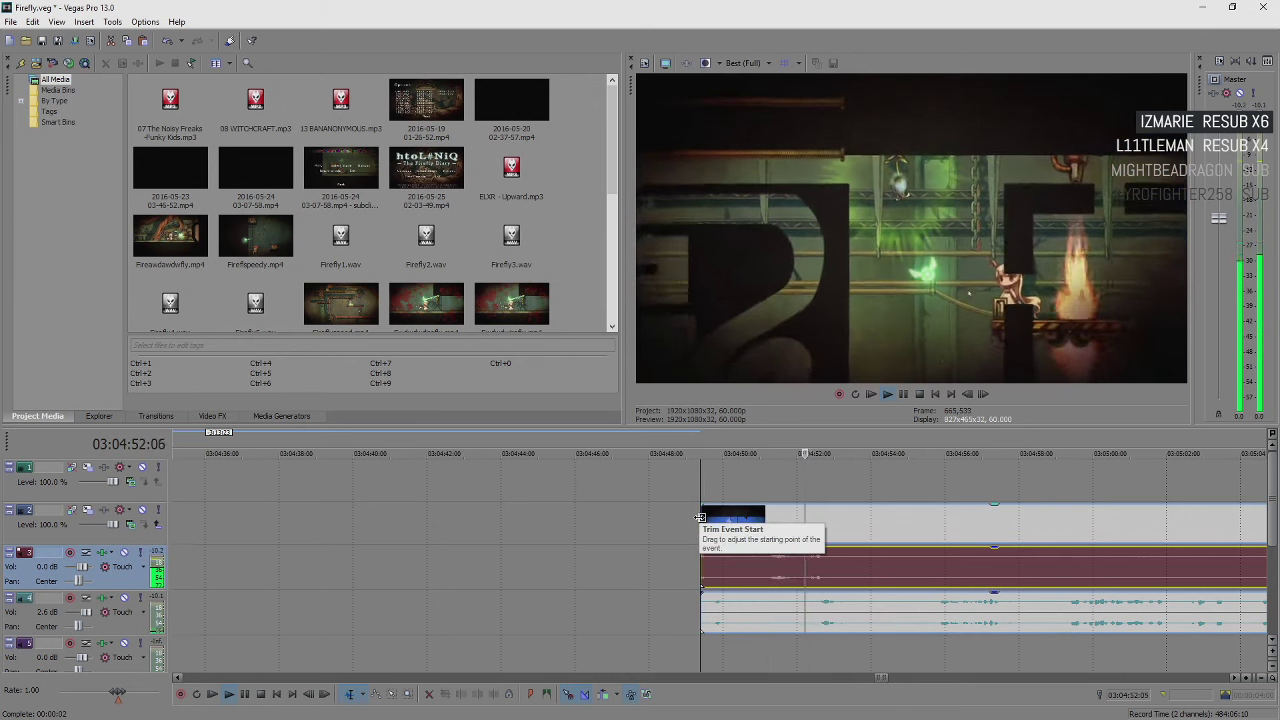
# Step: Extend the clip's start back to about 03:04:48 and move it on all three tracks against the previous clip's end at 03:00:59:26
pyautogui.moveTo(700, 517); pyautogui.dragTo(643, 527)
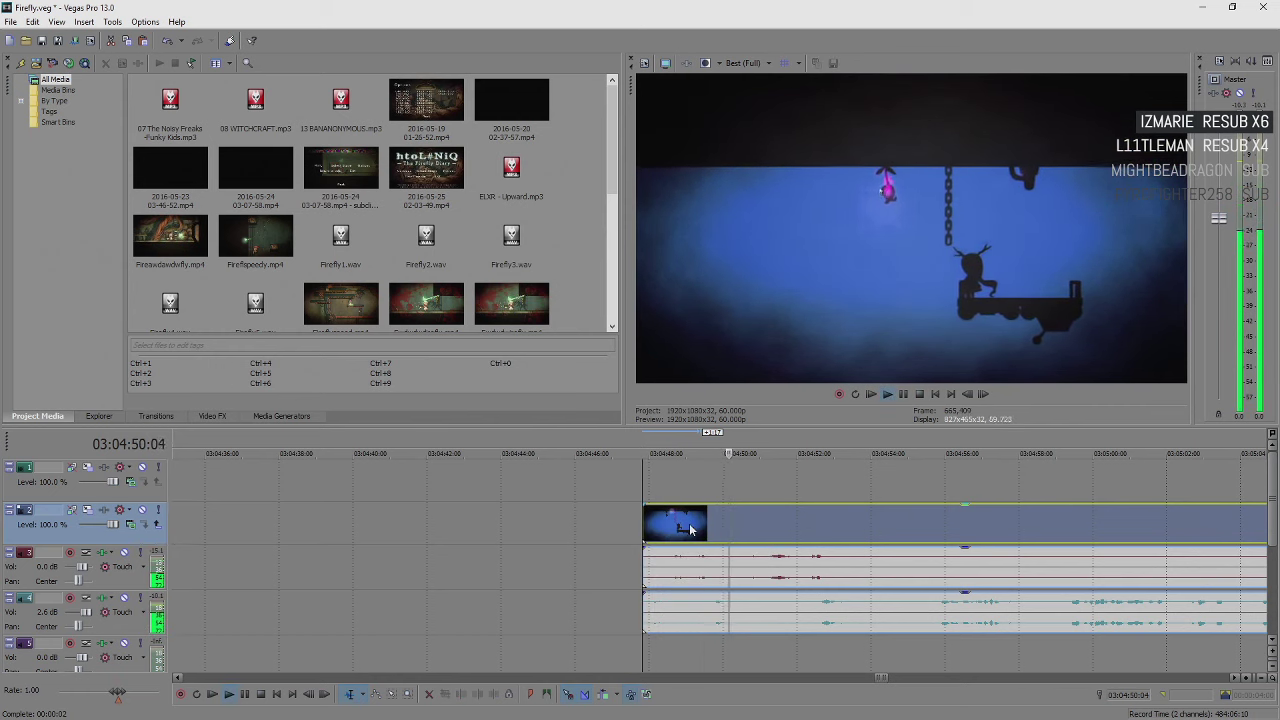
pyautogui.click(735, 592)
pyautogui.scroll(-3, 730, 593)
pyautogui.scroll(-2, 750, 537)
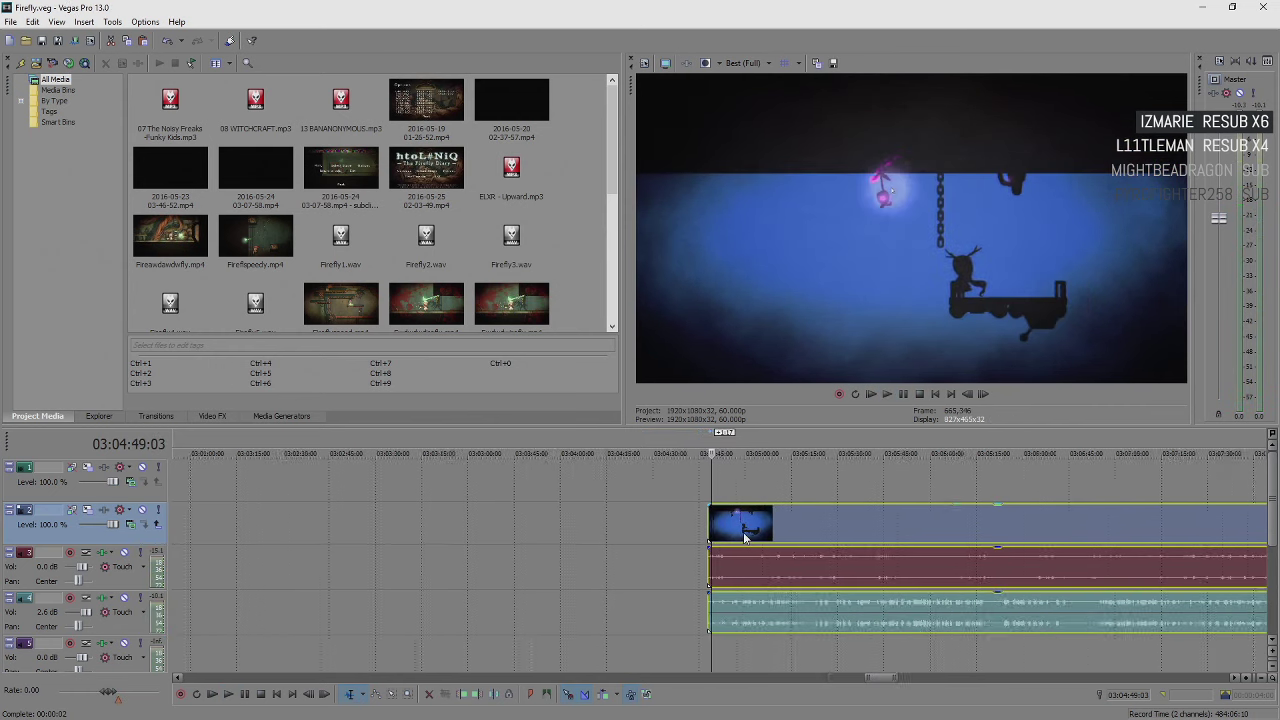
pyautogui.moveTo(740, 538); pyautogui.dragTo(215, 538)
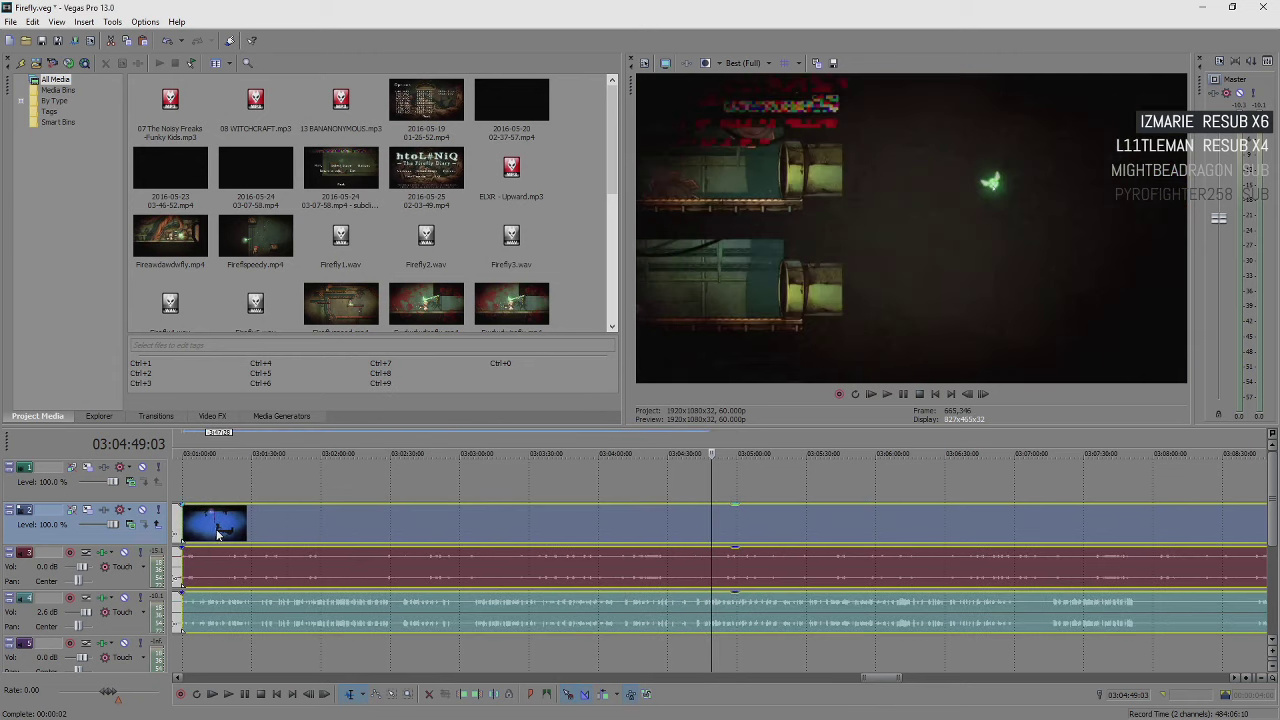
# Step: Extend the track 3 audio about 25 frames across the 03:00:59:26 join to crossfade it and play back the transition
pyautogui.click(330, 560)
pyautogui.scroll(2, 637, 556)
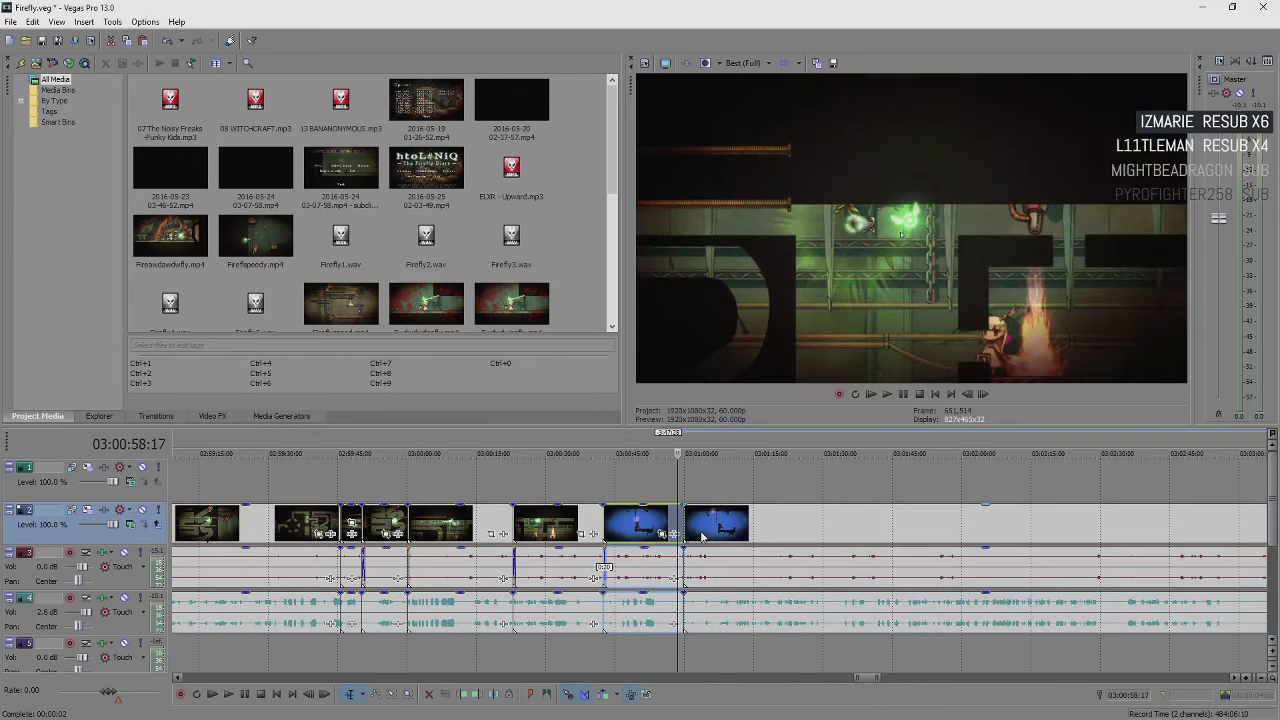
pyautogui.scroll(4, 763, 567)
pyautogui.click(763, 567)
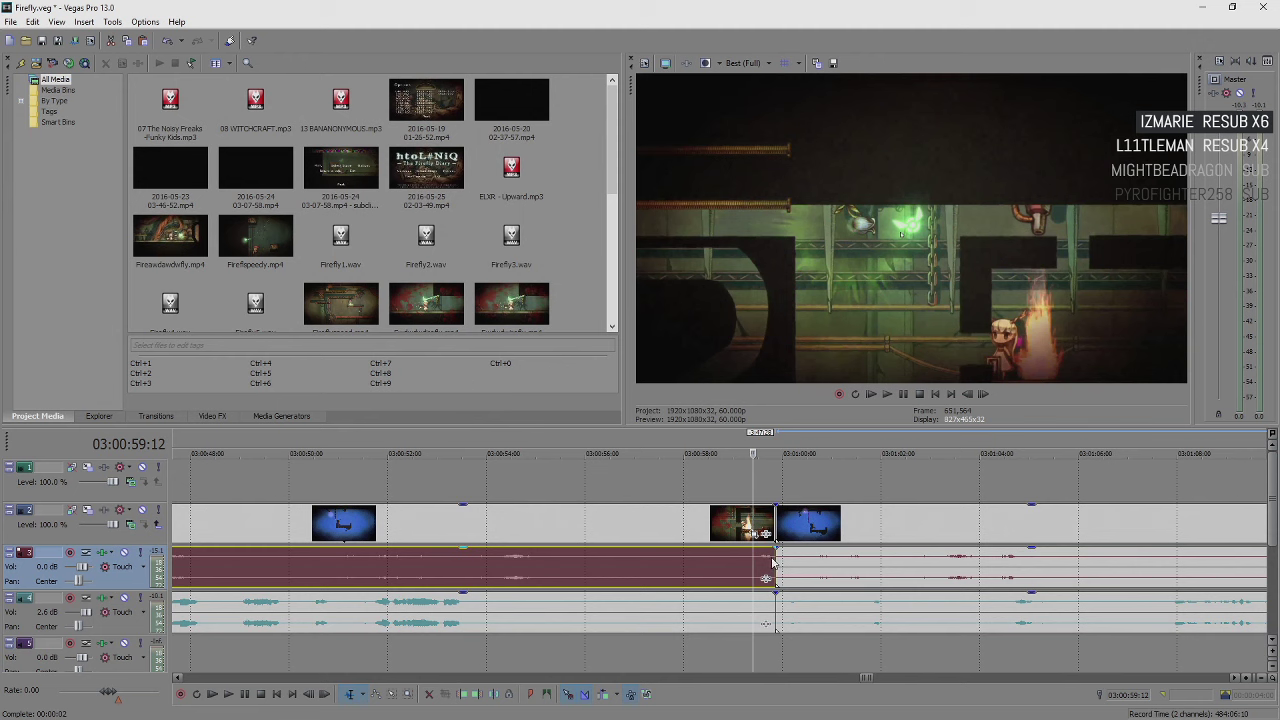
pyautogui.moveTo(770, 565); pyautogui.dragTo(818, 565)
pyautogui.click(744, 571)
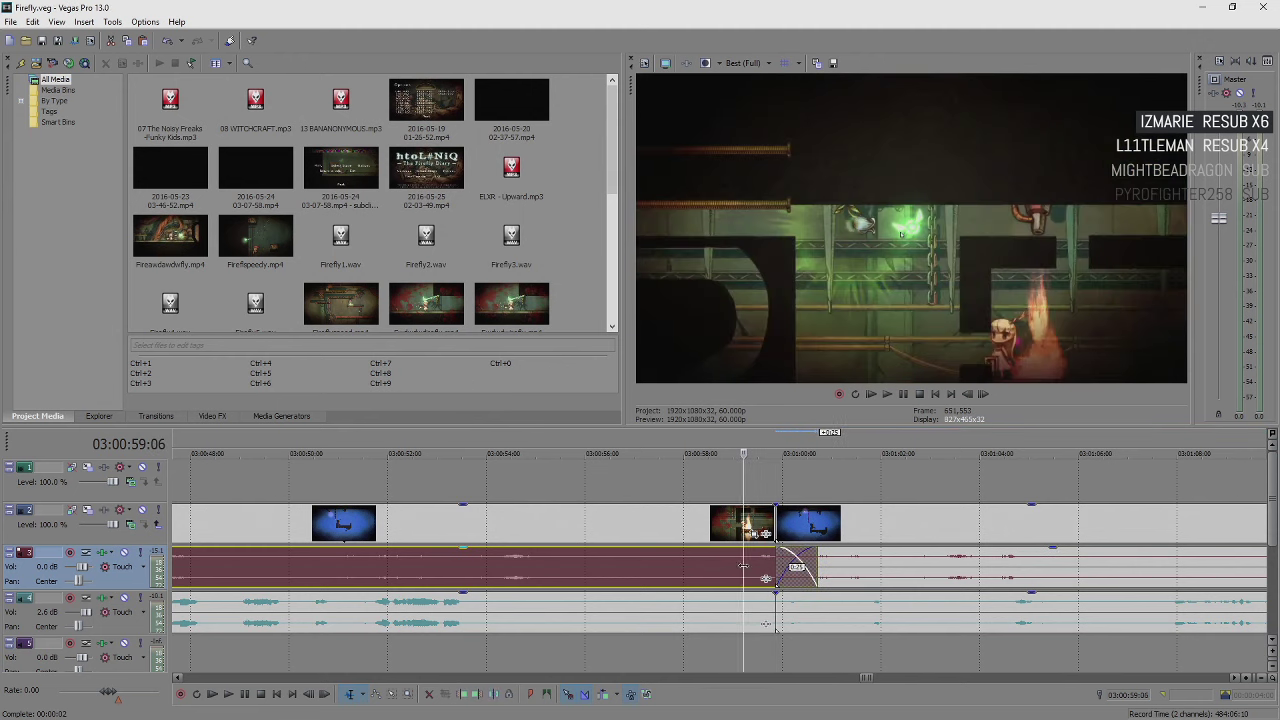
pyautogui.press('space')
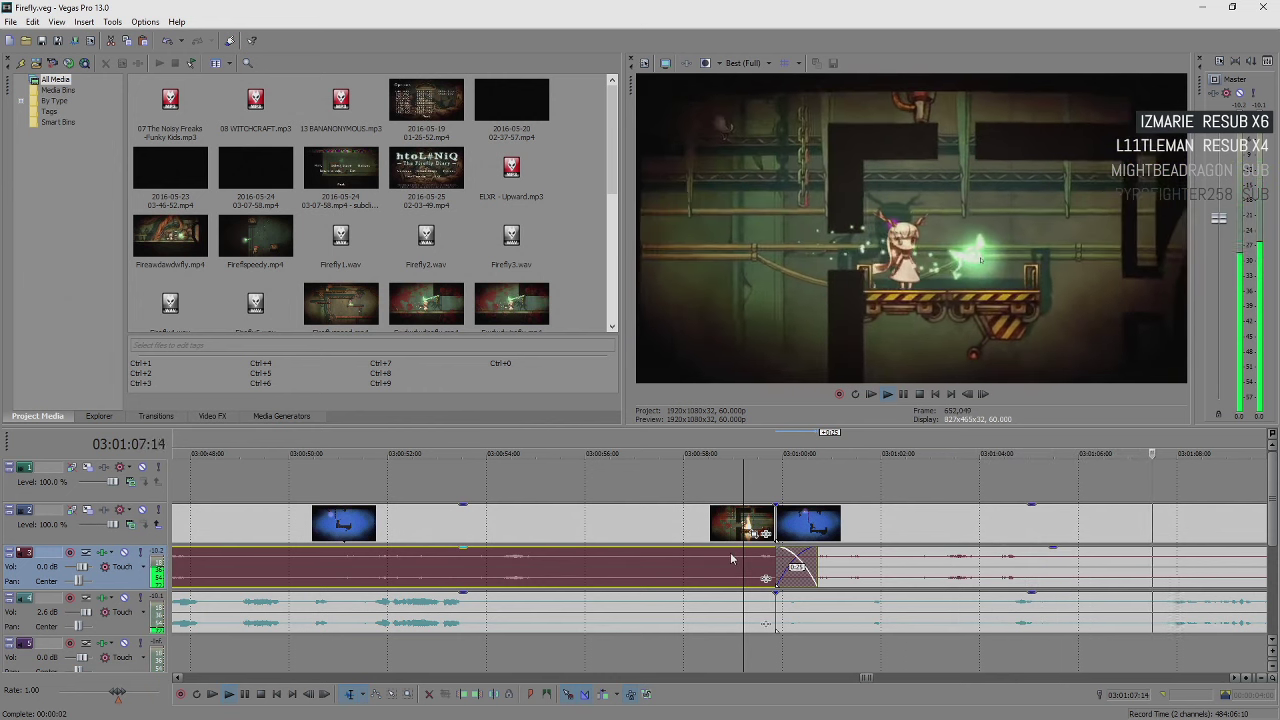
pyautogui.press('Return')
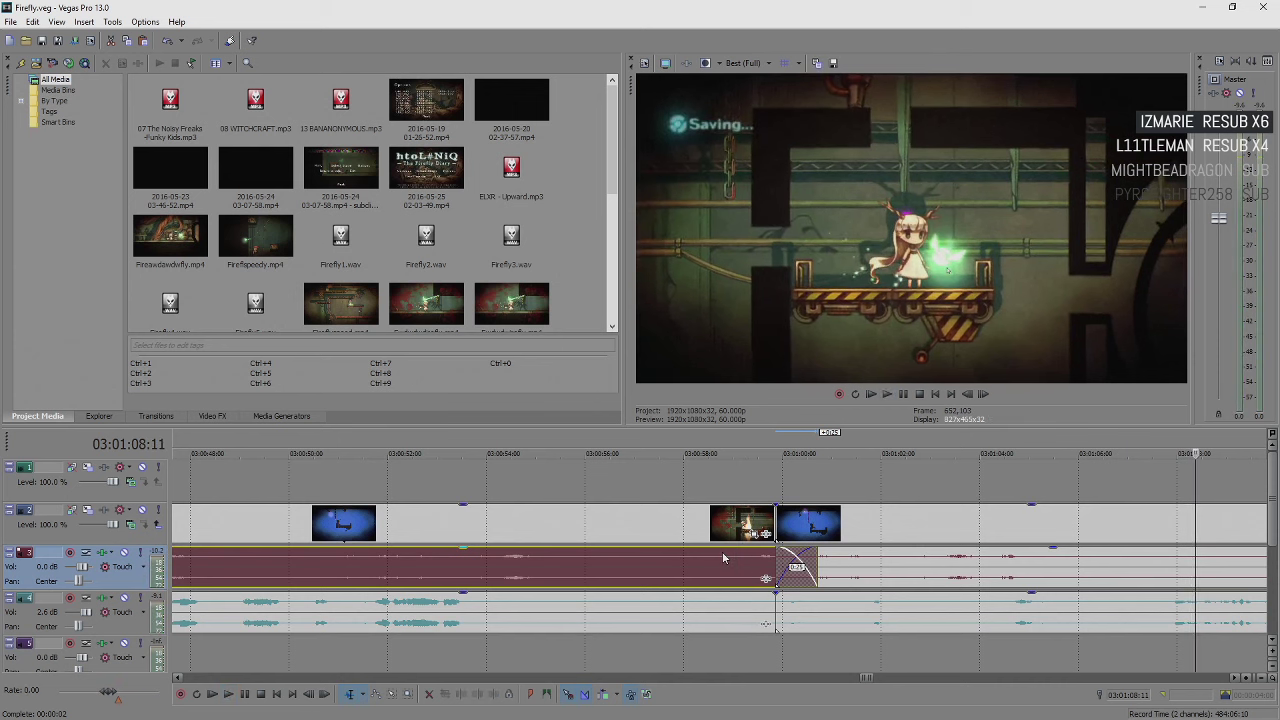
pyautogui.press('Return')
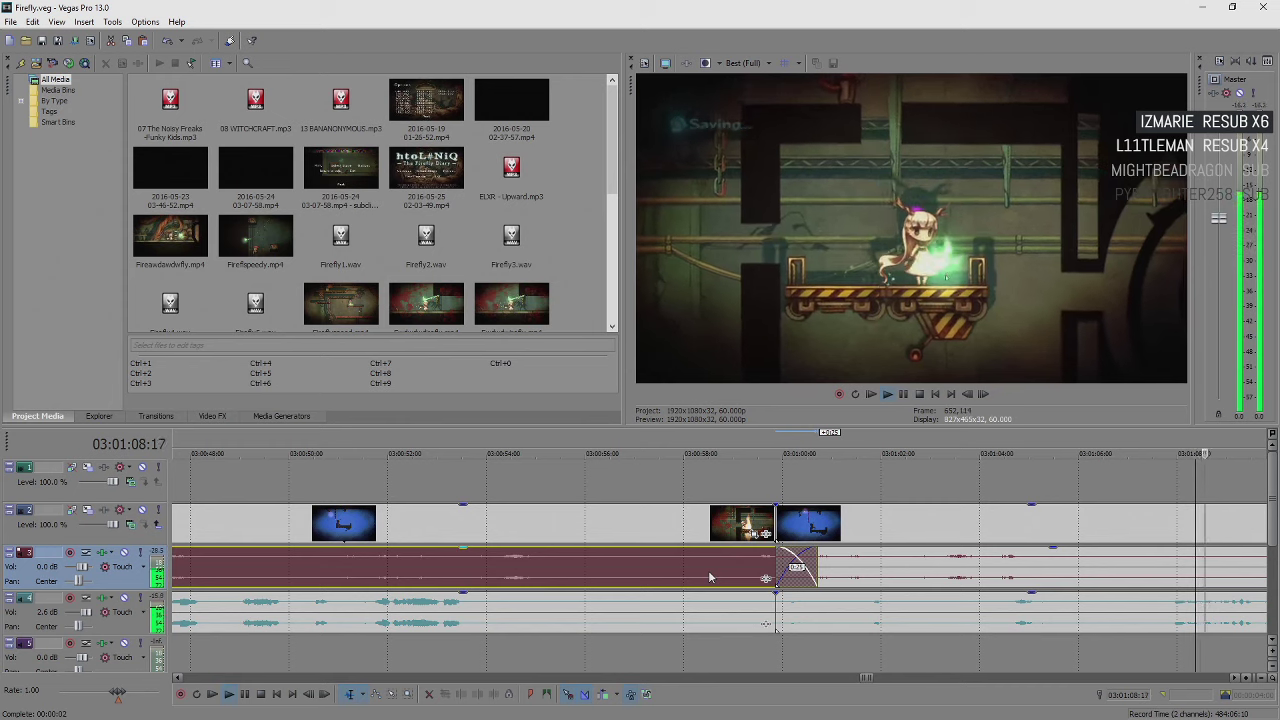
# Step: Review the joined clip's gameplay from about 03:01:08 to 03:01:58 for further failed attempts
pyautogui.scroll(-5, 850, 580)
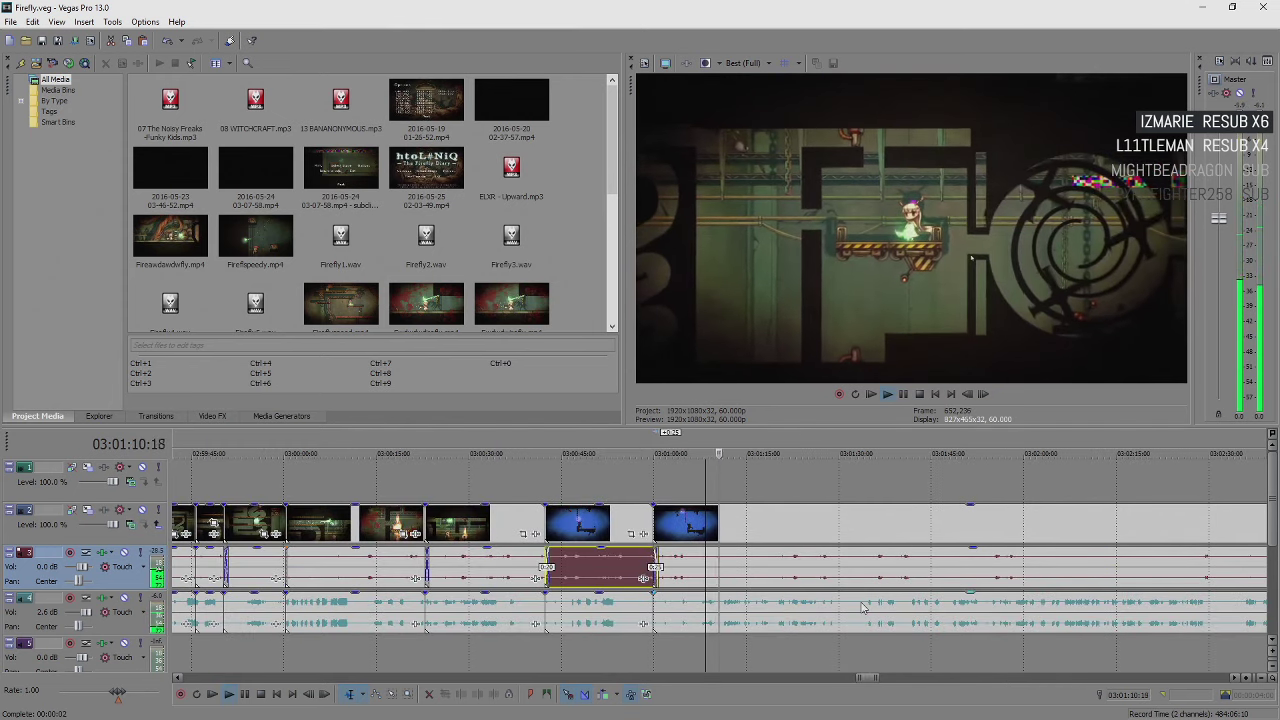
pyautogui.click(860, 602)
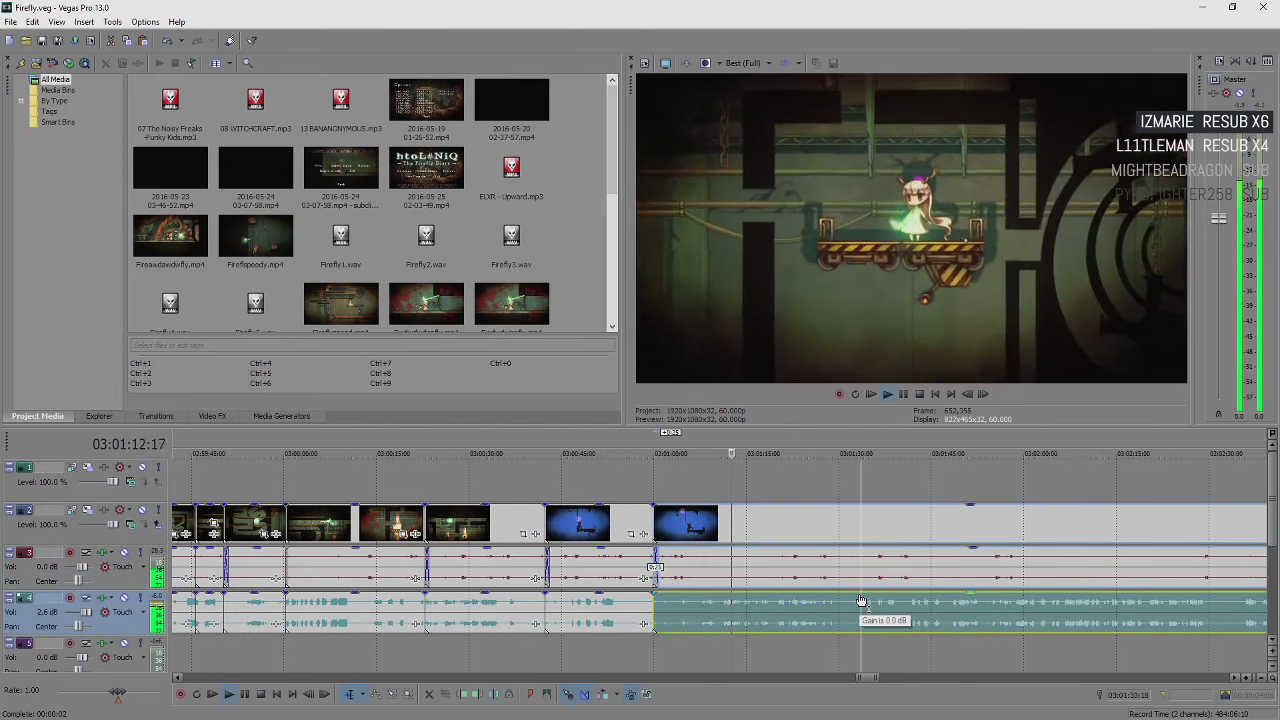
pyautogui.press('Return')
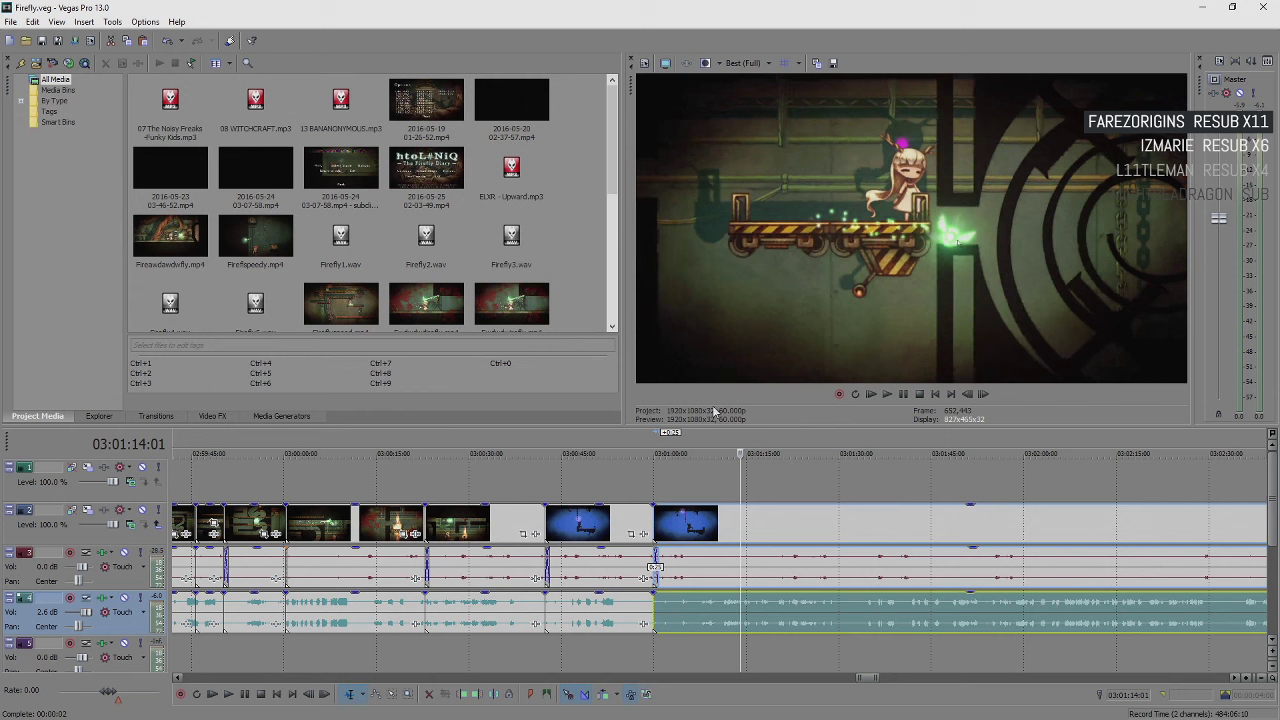
pyautogui.press('space')
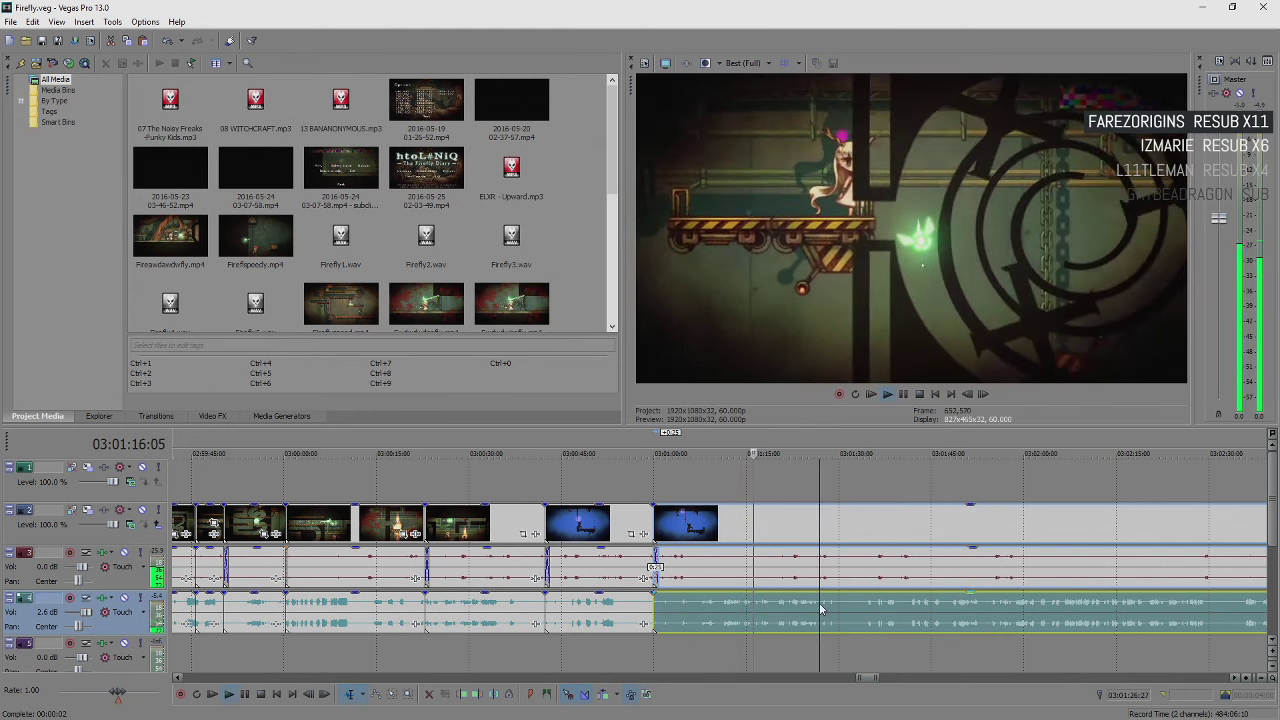
pyautogui.scroll(3, 800, 600)
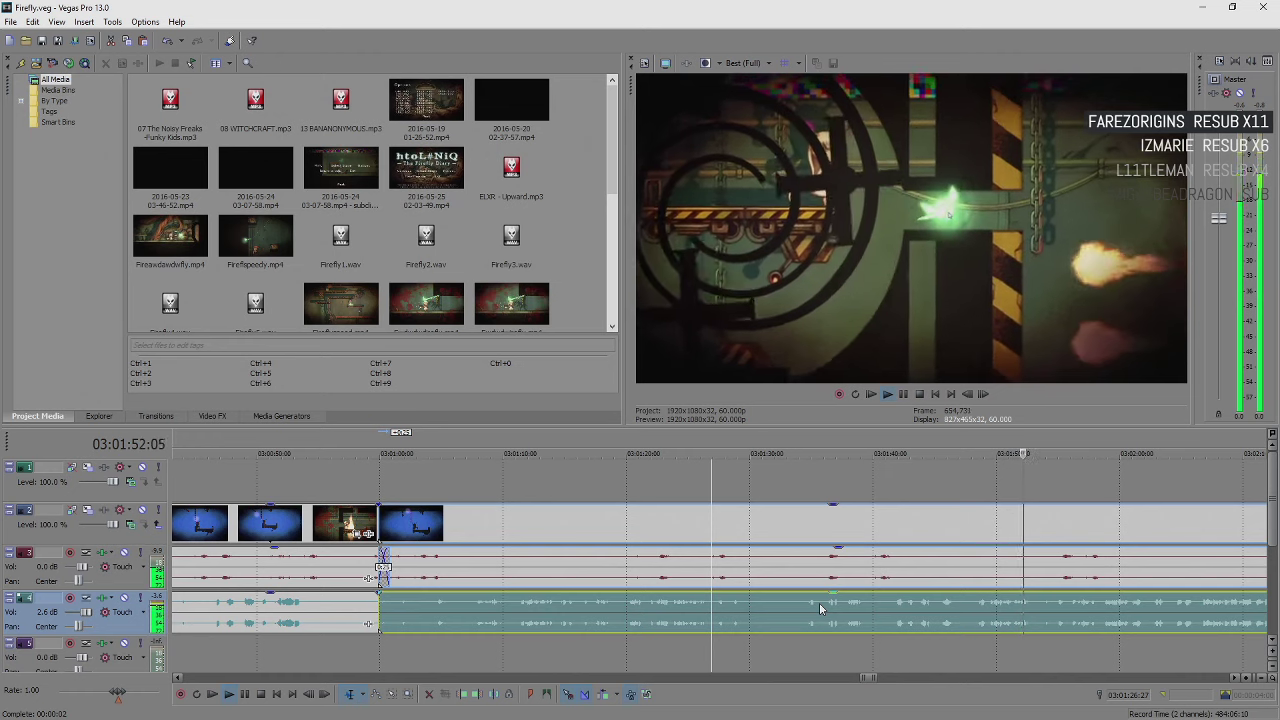
pyautogui.press('space')
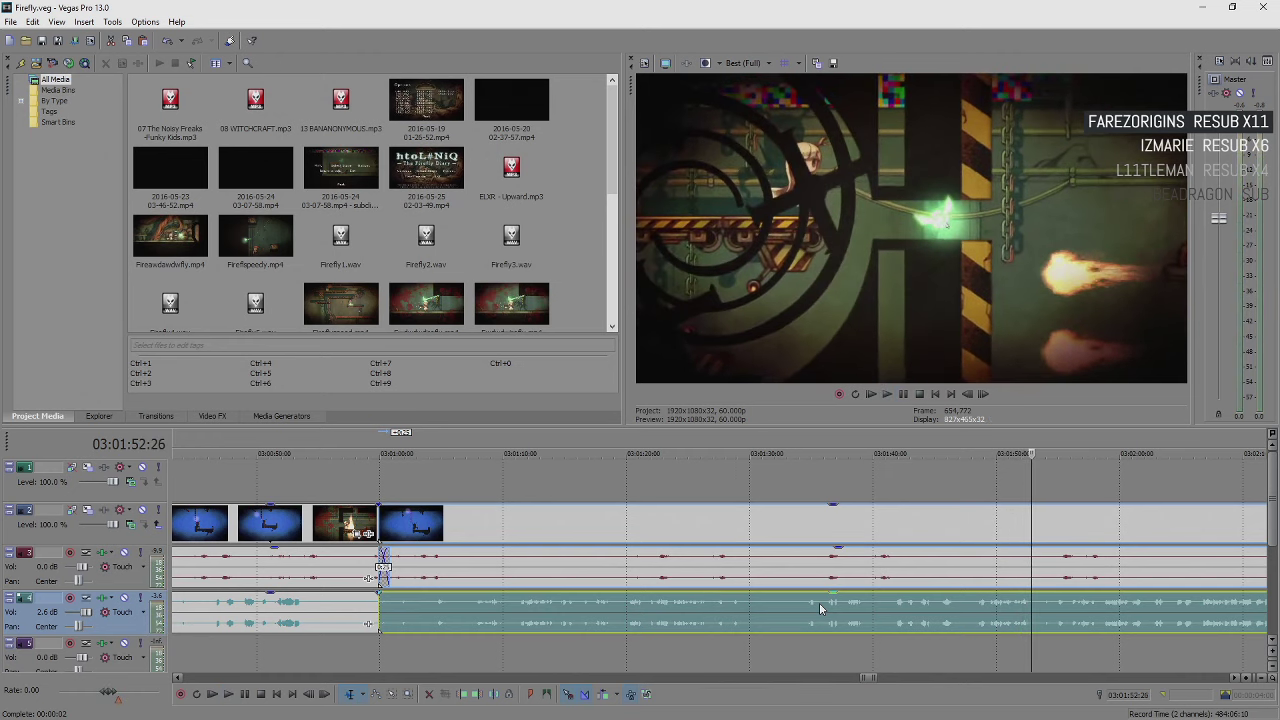
pyautogui.press('space')
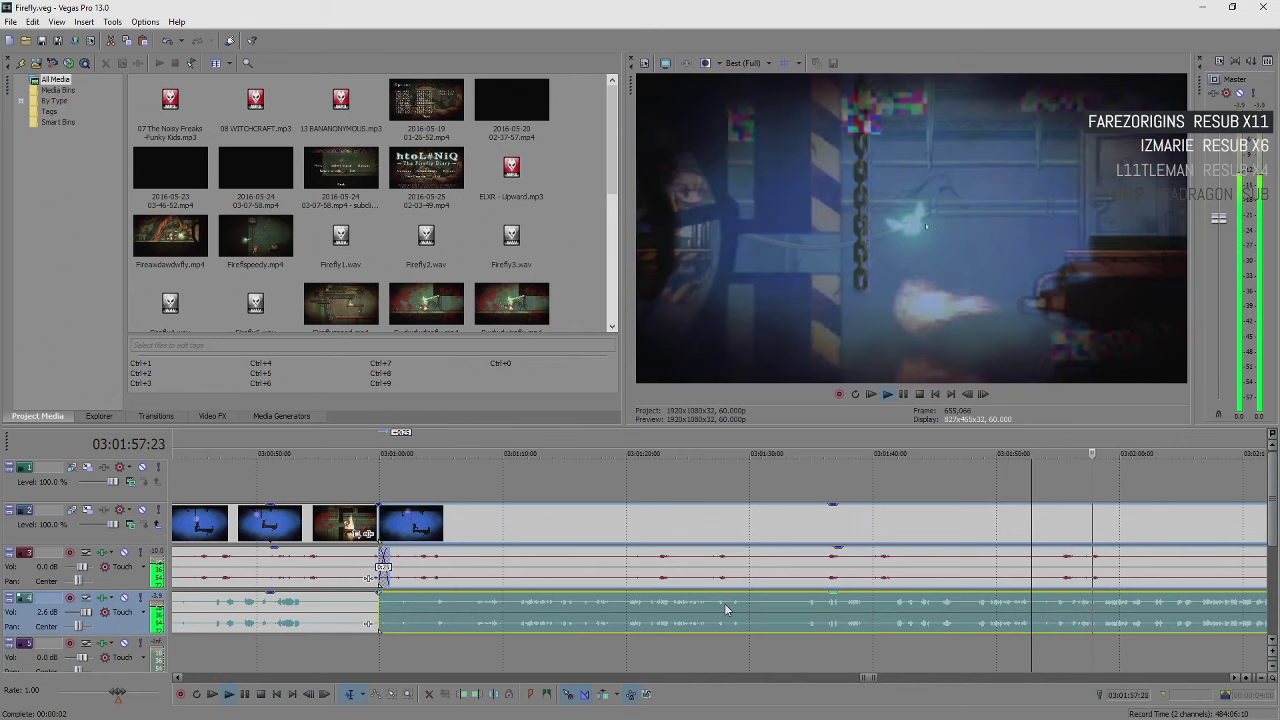
pyautogui.press('space')
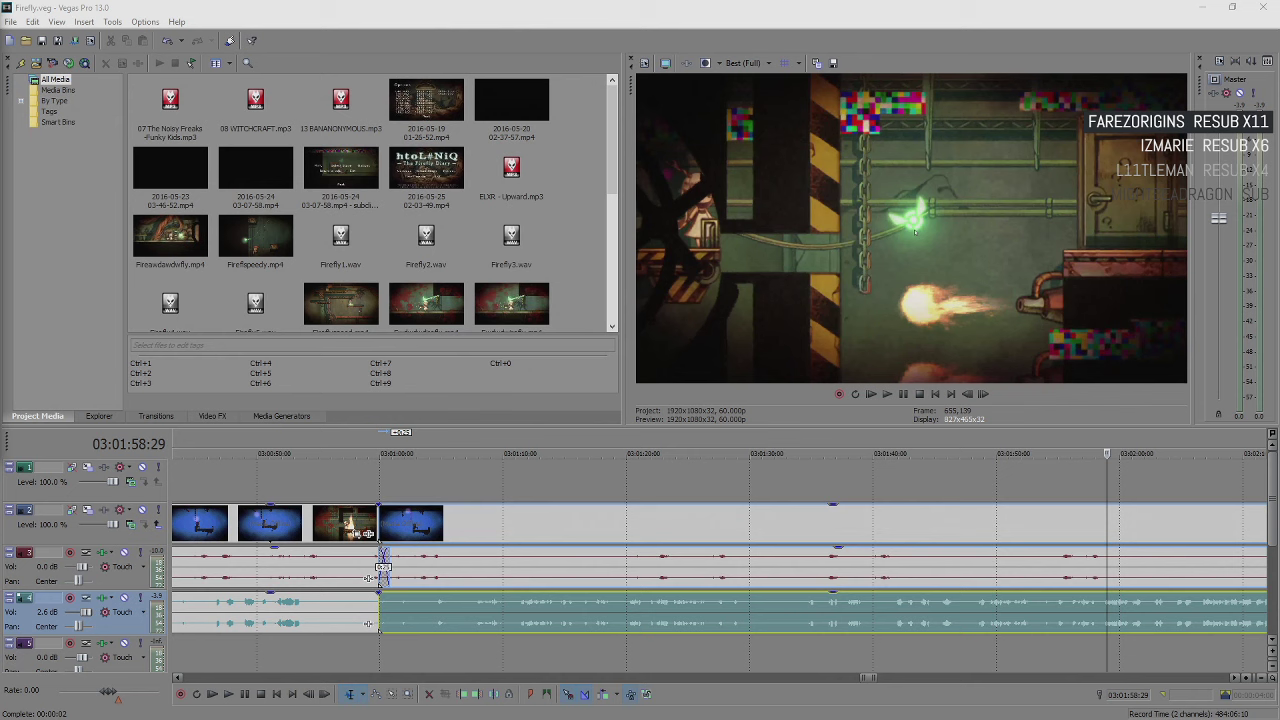
# Step: Continue reviewing the gameplay from about 03:01:58 to 03:02:52 for the next section that needs cutting
pyautogui.click(1100, 610)
pyautogui.scroll(5, 1100, 605)
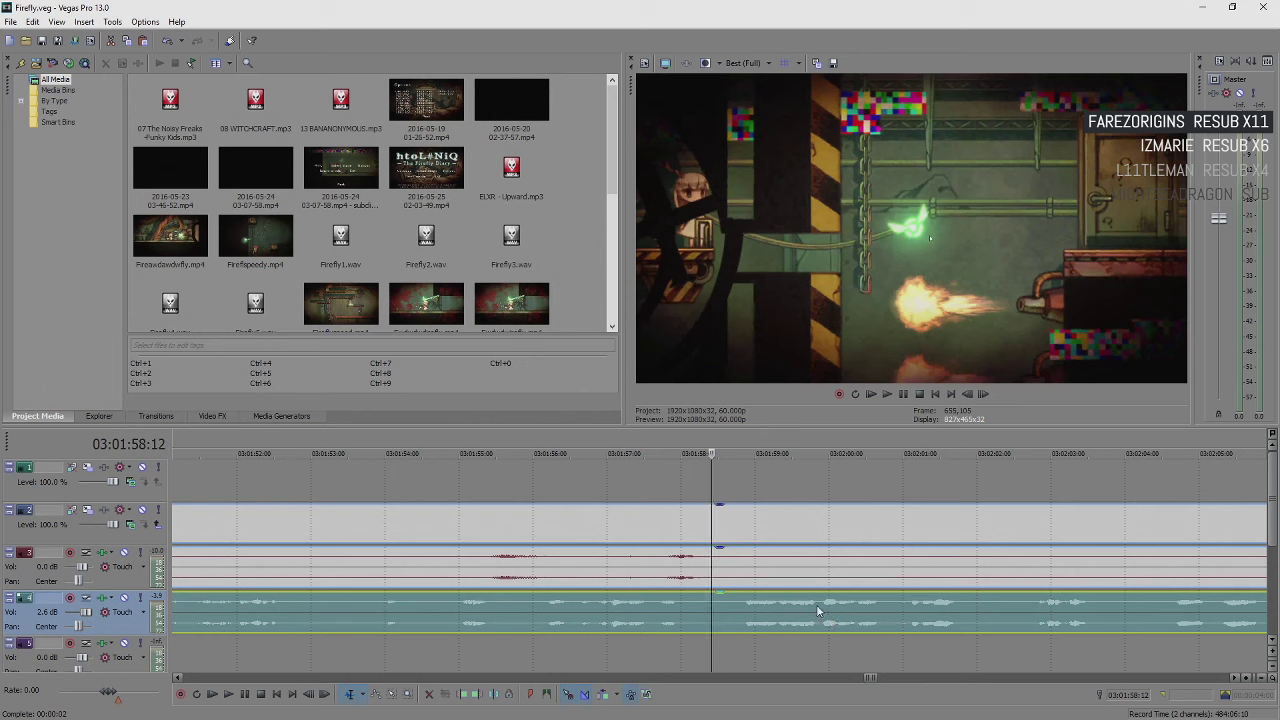
pyautogui.press('space')
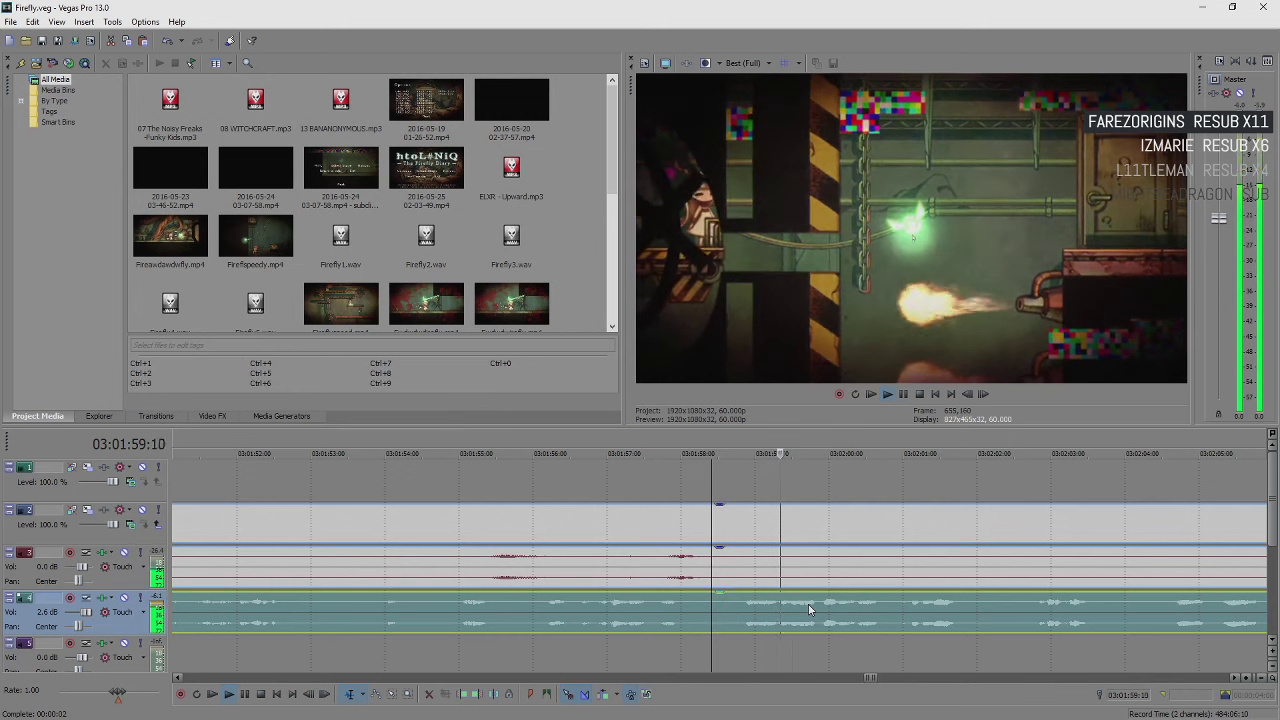
pyautogui.scroll(-3, 810, 608)
pyautogui.scroll(-4, 955, 611)
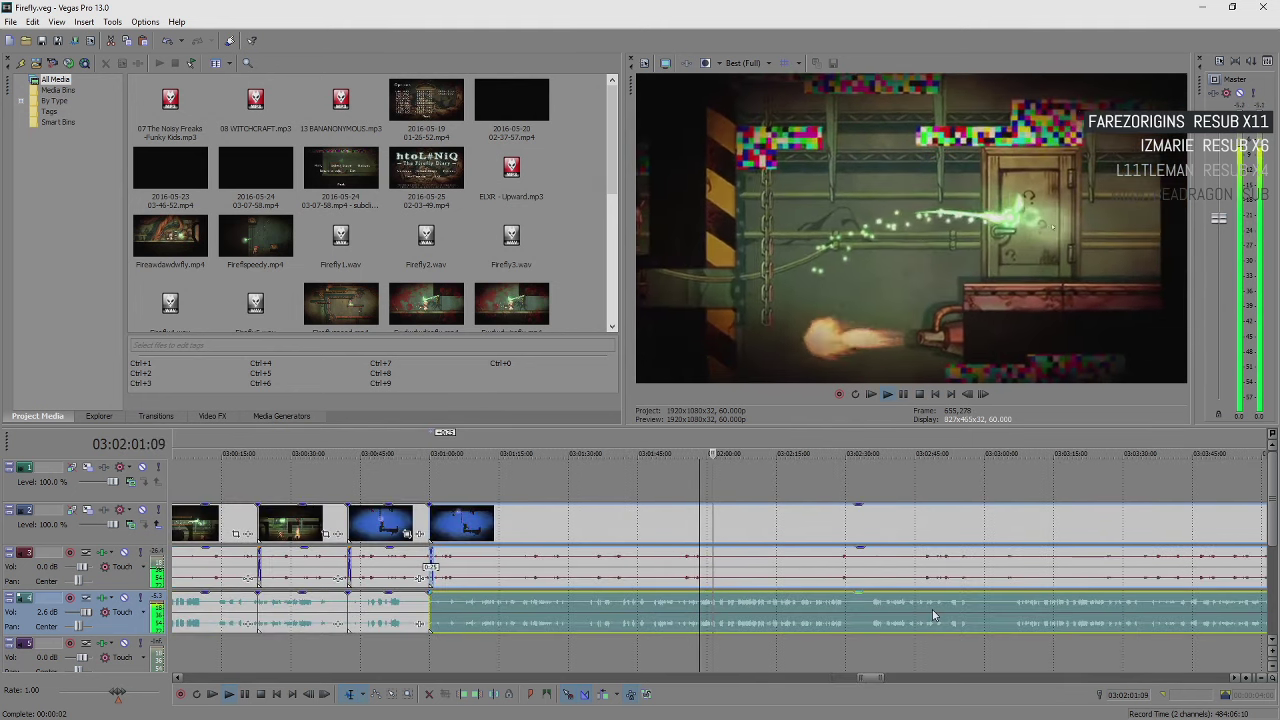
pyautogui.scroll(4, 868, 623)
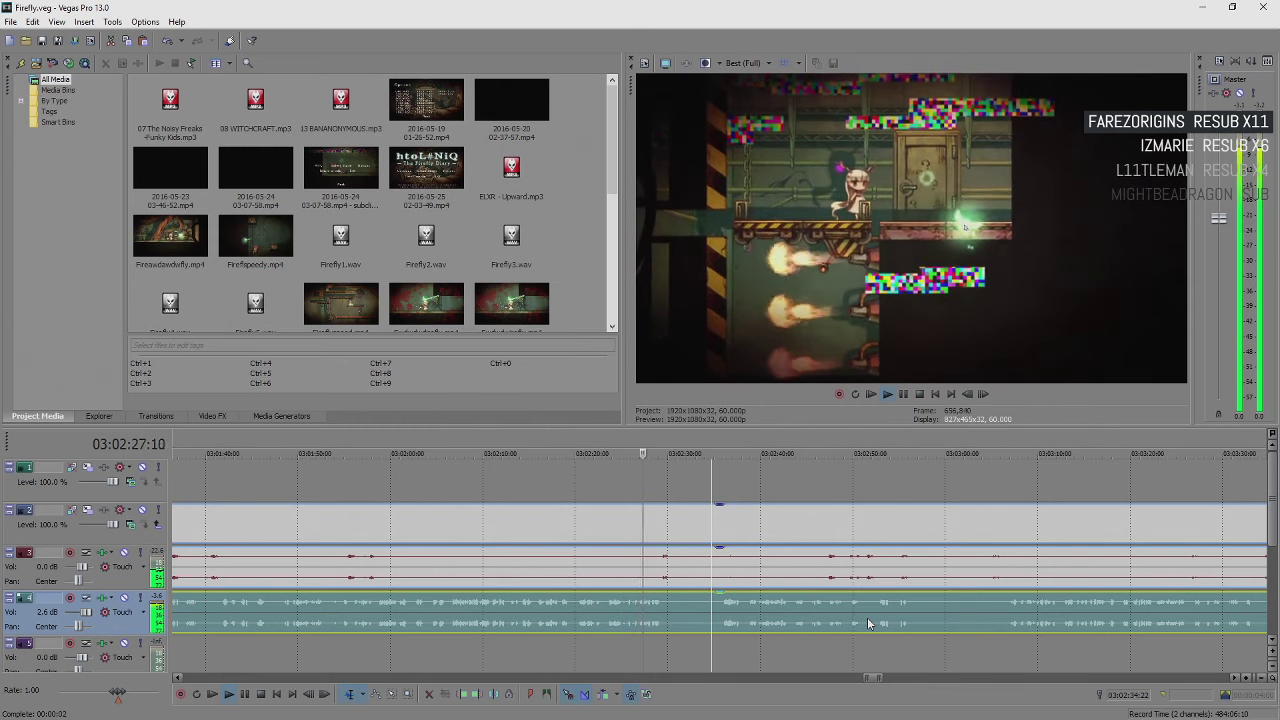
pyautogui.press('Return')
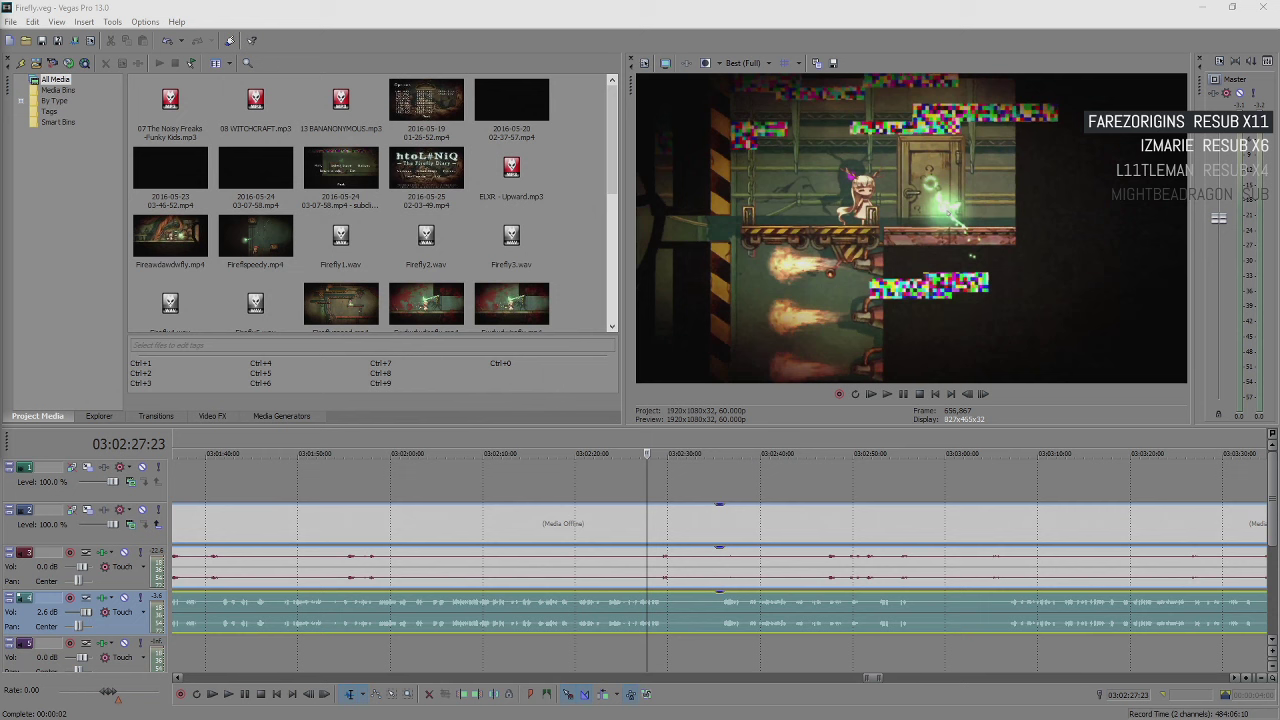
pyautogui.click(638, 605)
pyautogui.press('space')
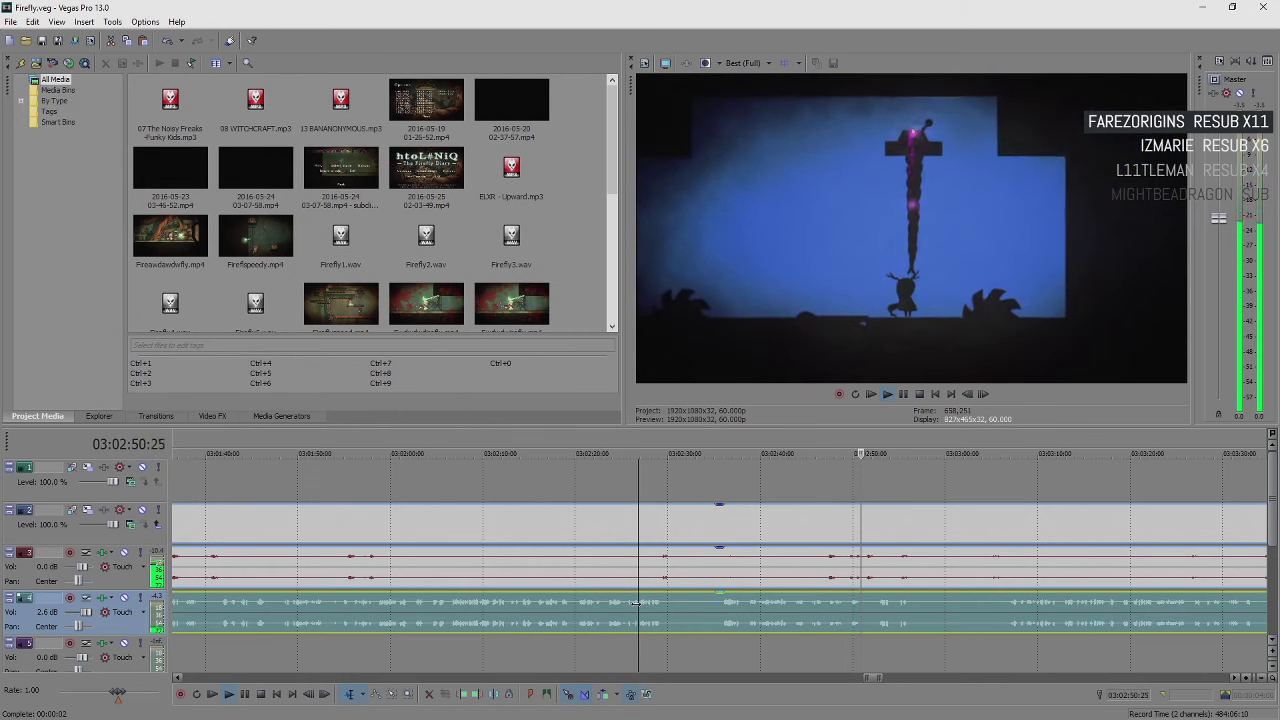
pyautogui.press('Return')
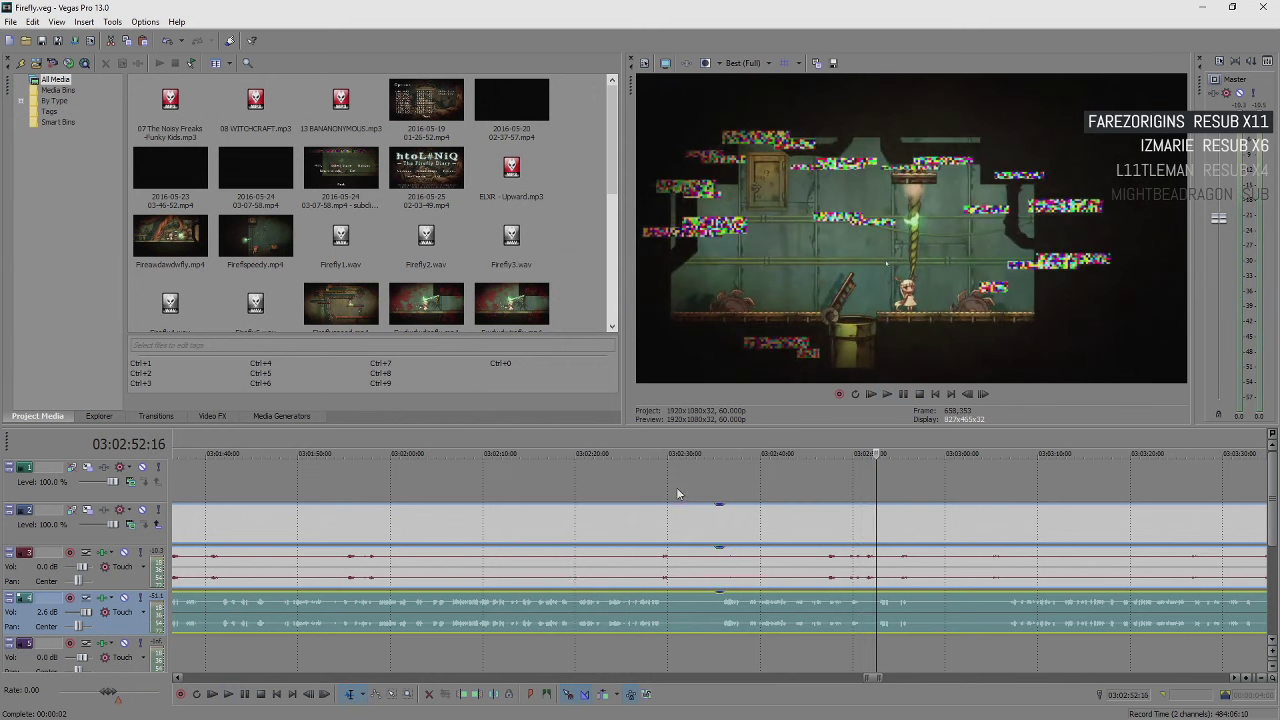
# Step: Review the gameplay from about 03:02:52 to 03:03:42 for further failed attempts
pyautogui.press('space')
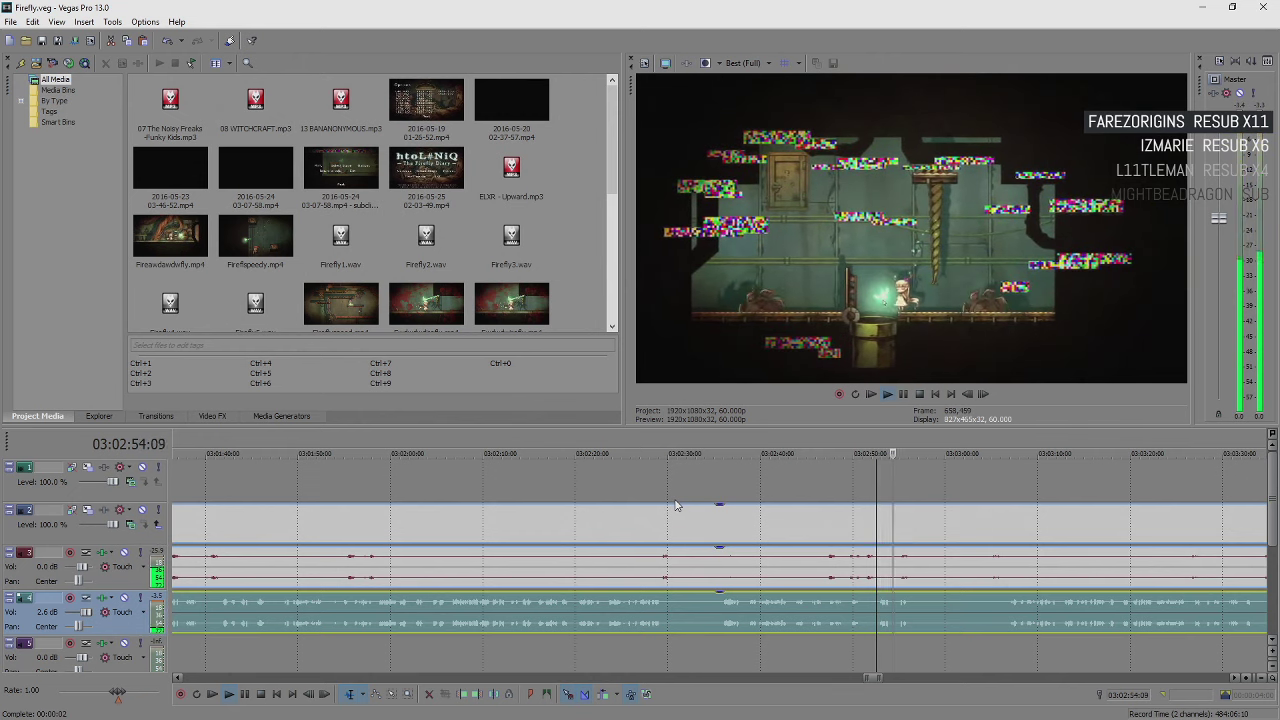
pyautogui.press('Return')
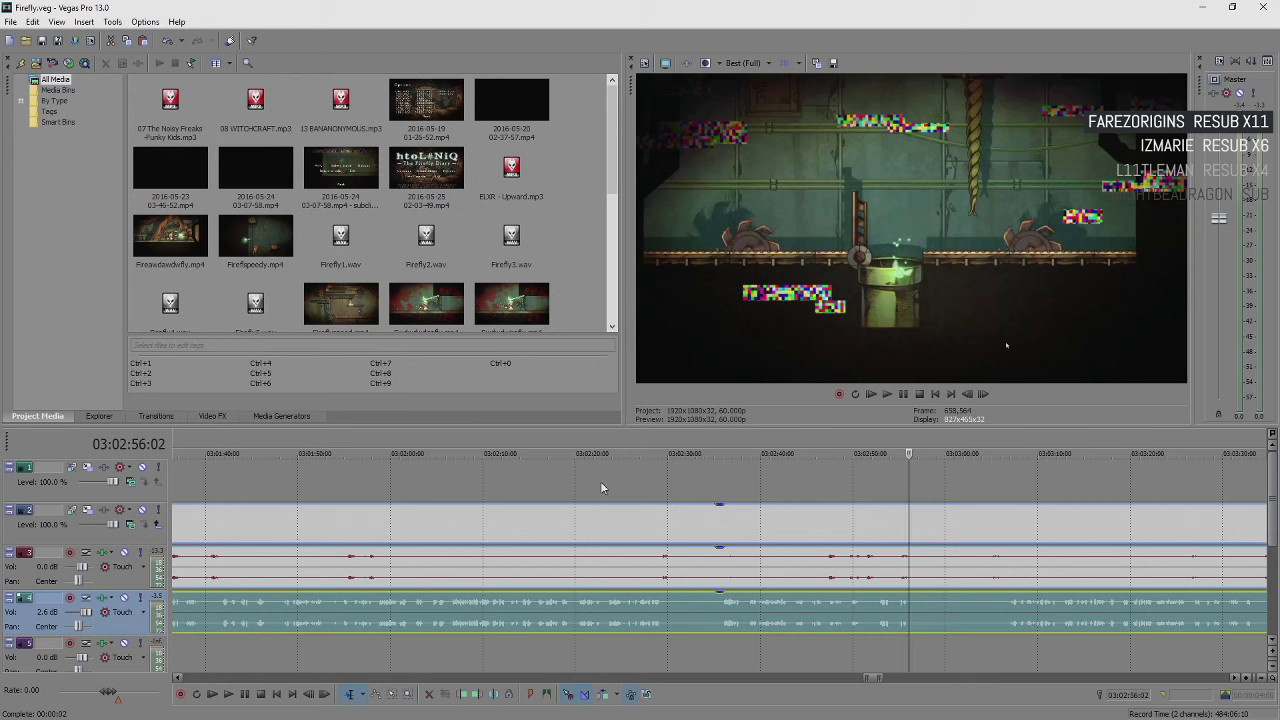
pyautogui.press('space')
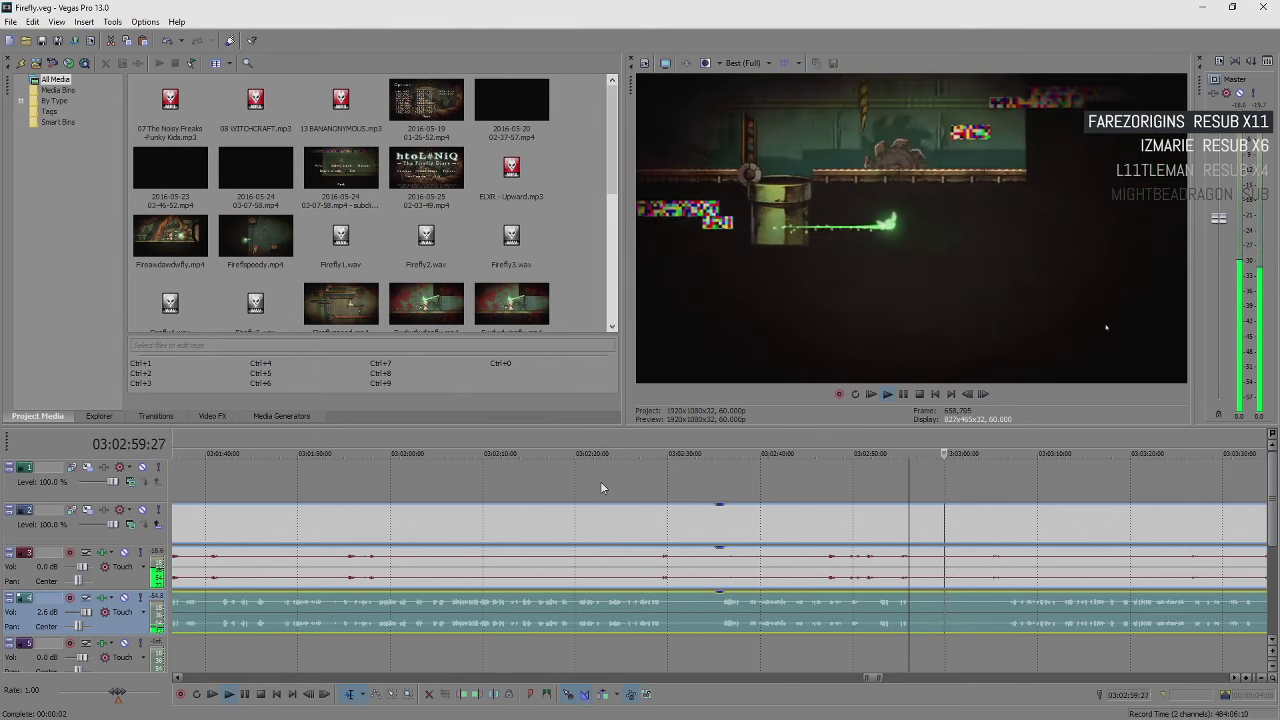
pyautogui.press('space')
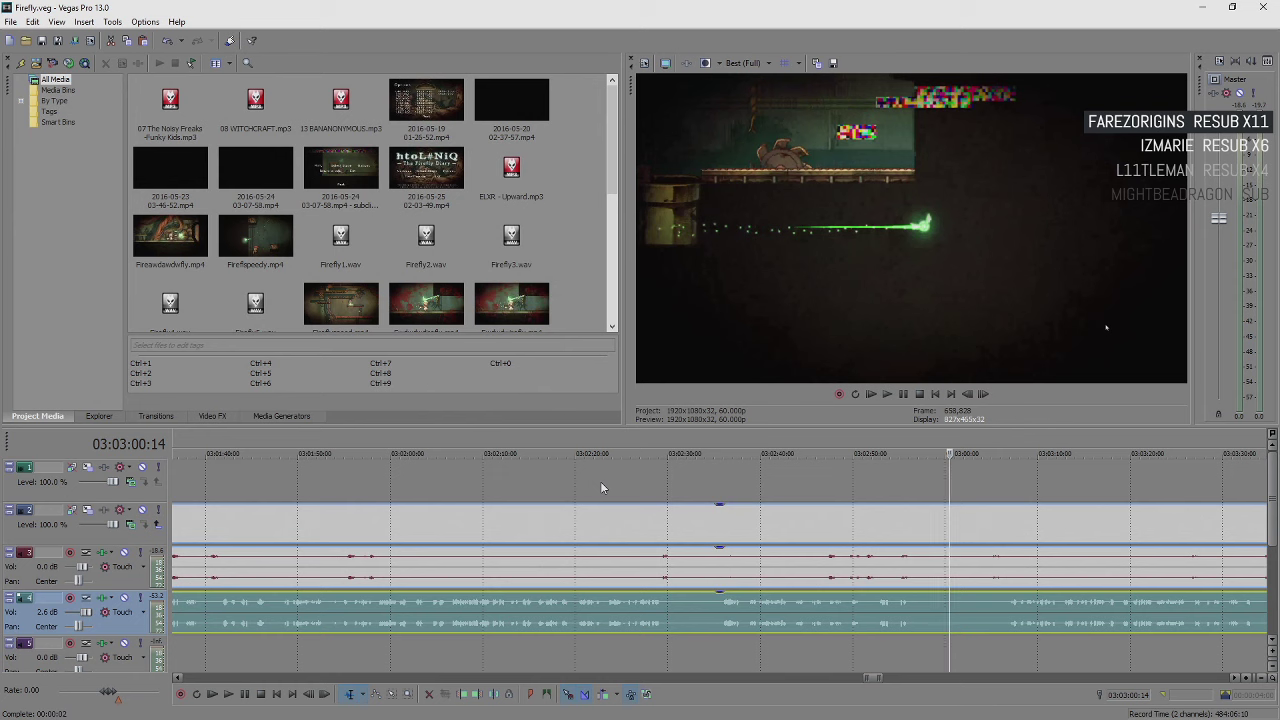
pyautogui.press('space')
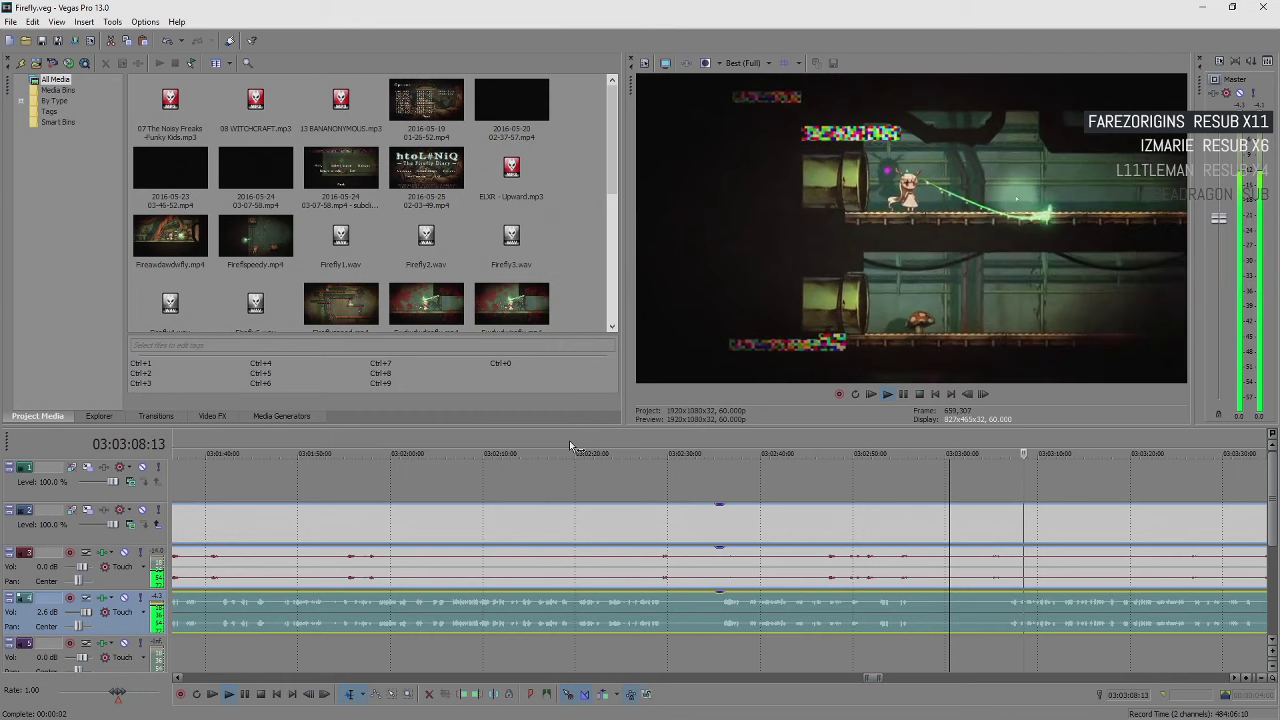
pyautogui.scroll(-5, 570, 446)
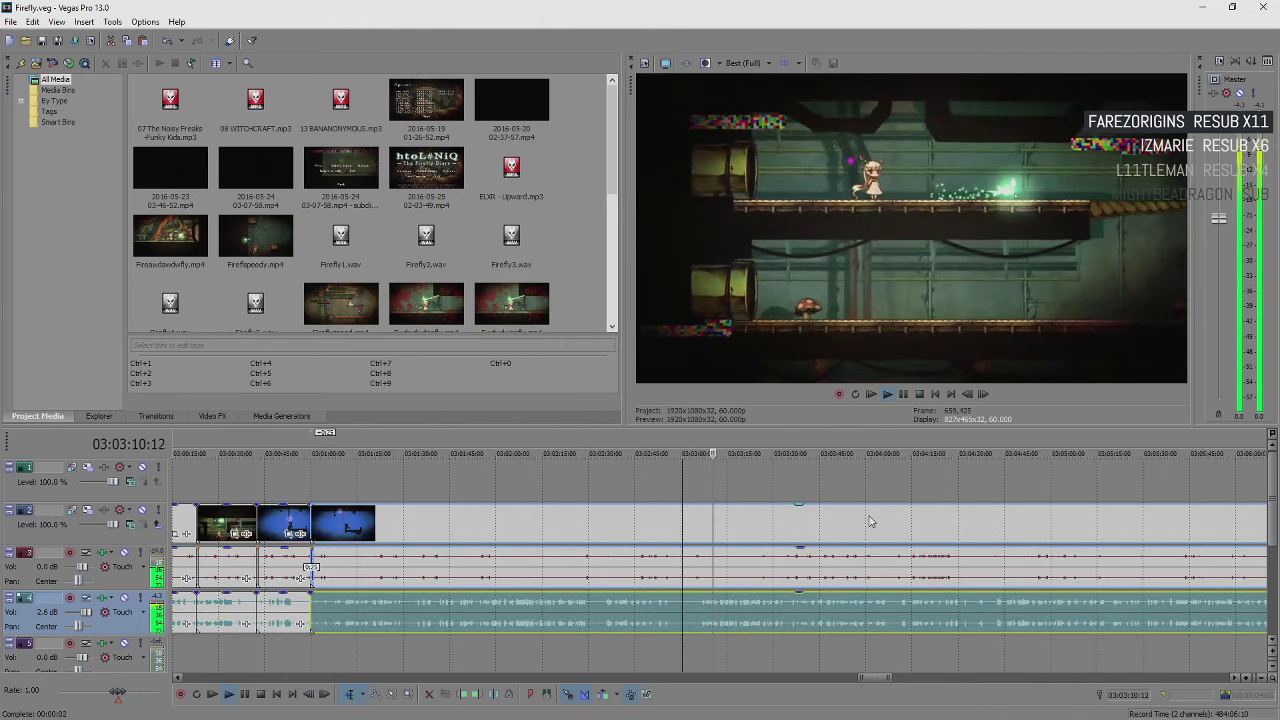
pyautogui.scroll(3, 904, 613)
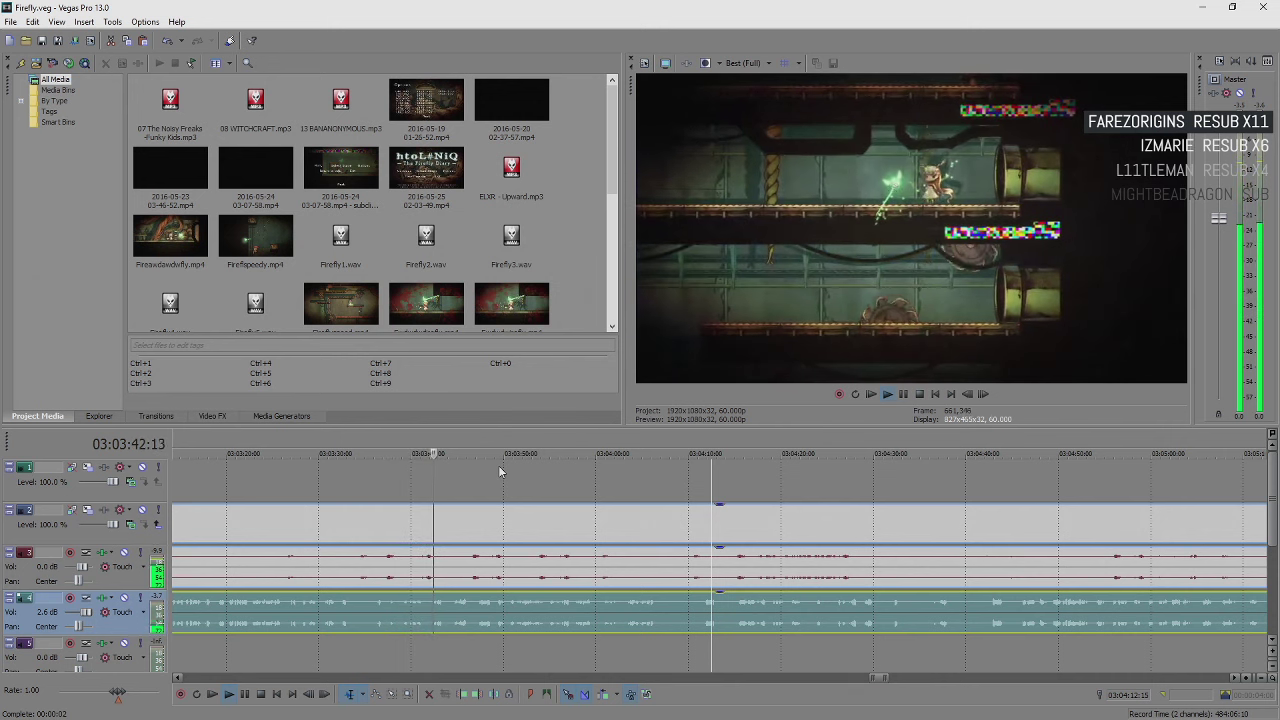
# Step: Continue reviewing the gameplay from about 03:03:42 to 03:04:24, pausing at possible cut points
pyautogui.press('Return')
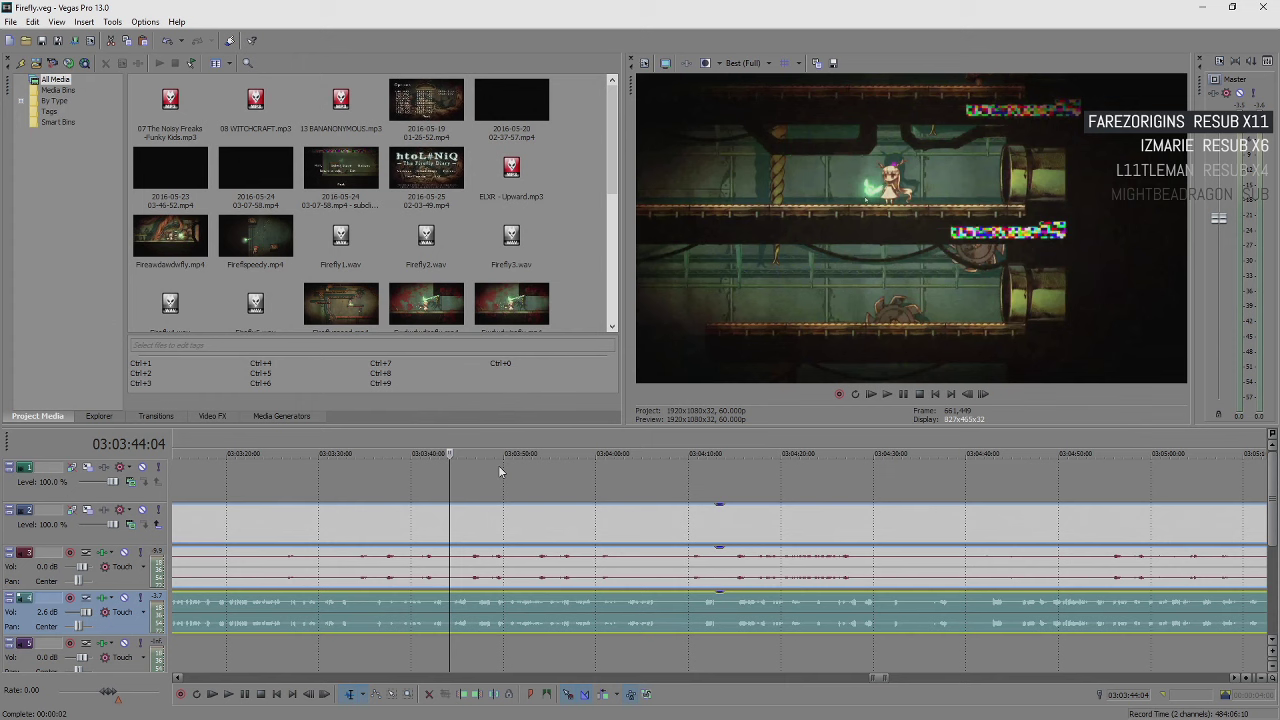
pyautogui.press('Return')
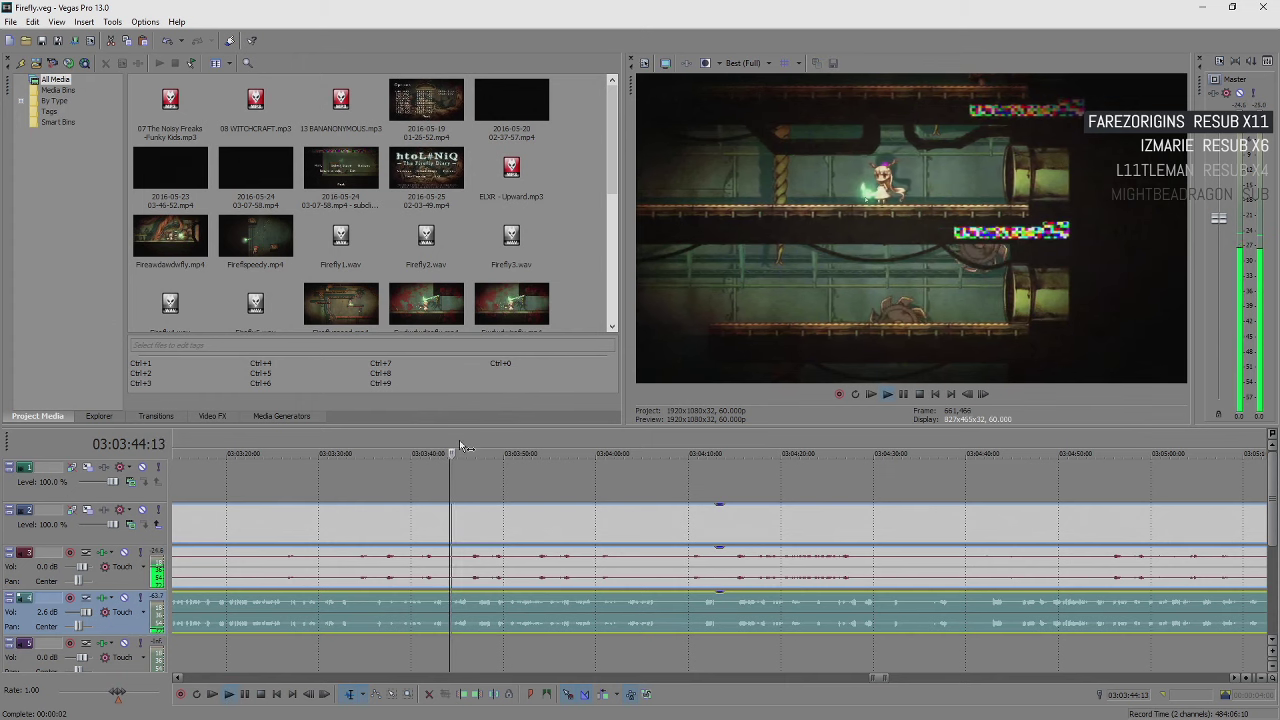
pyautogui.press('Return')
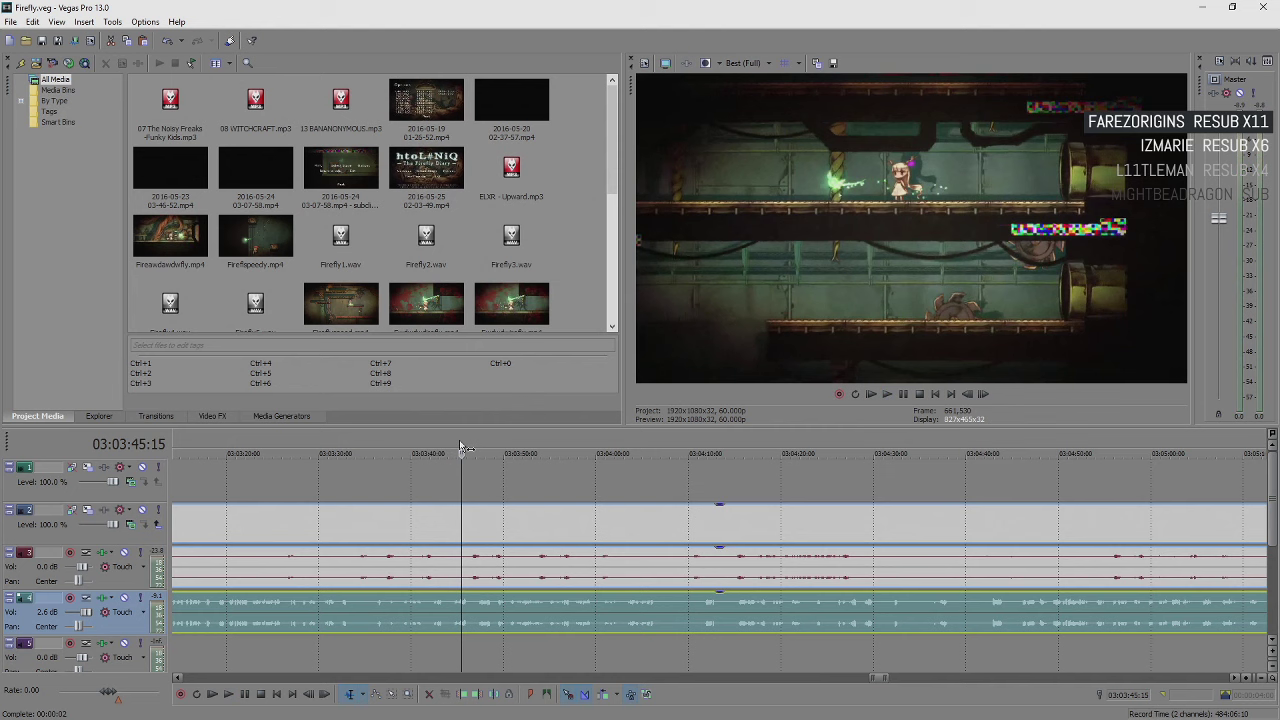
pyautogui.press('Return')
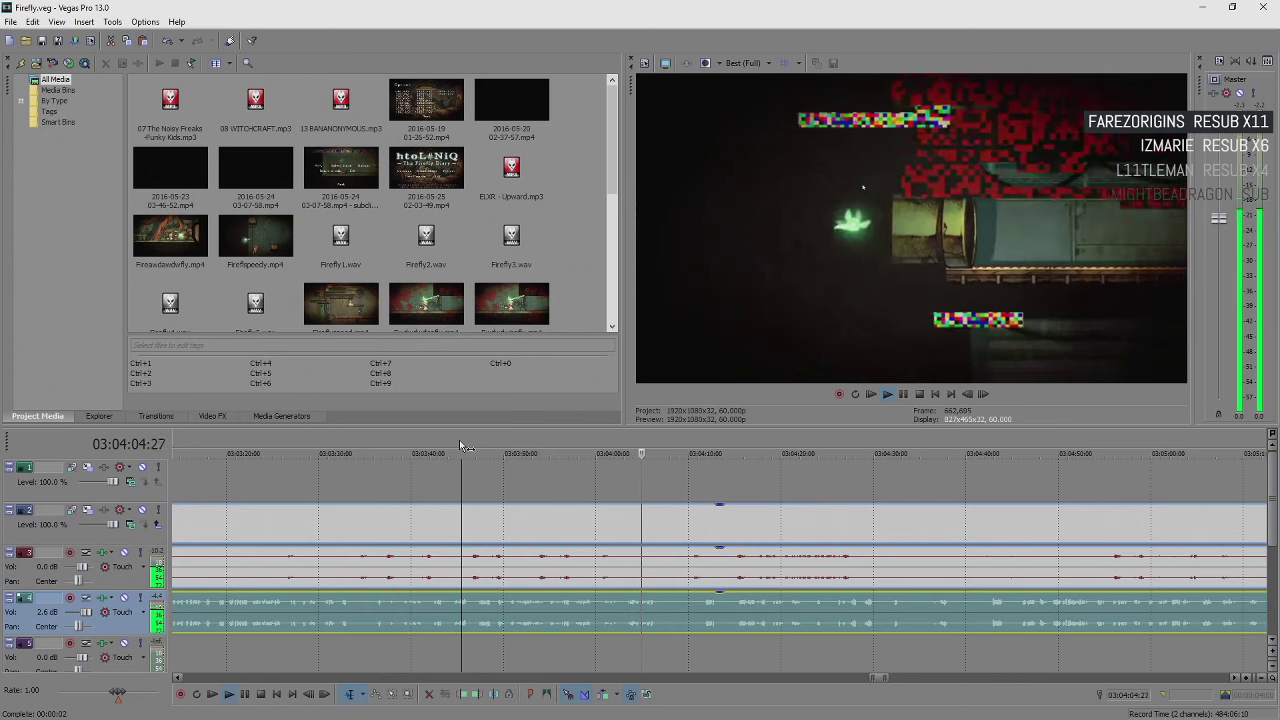
pyautogui.press('Return')
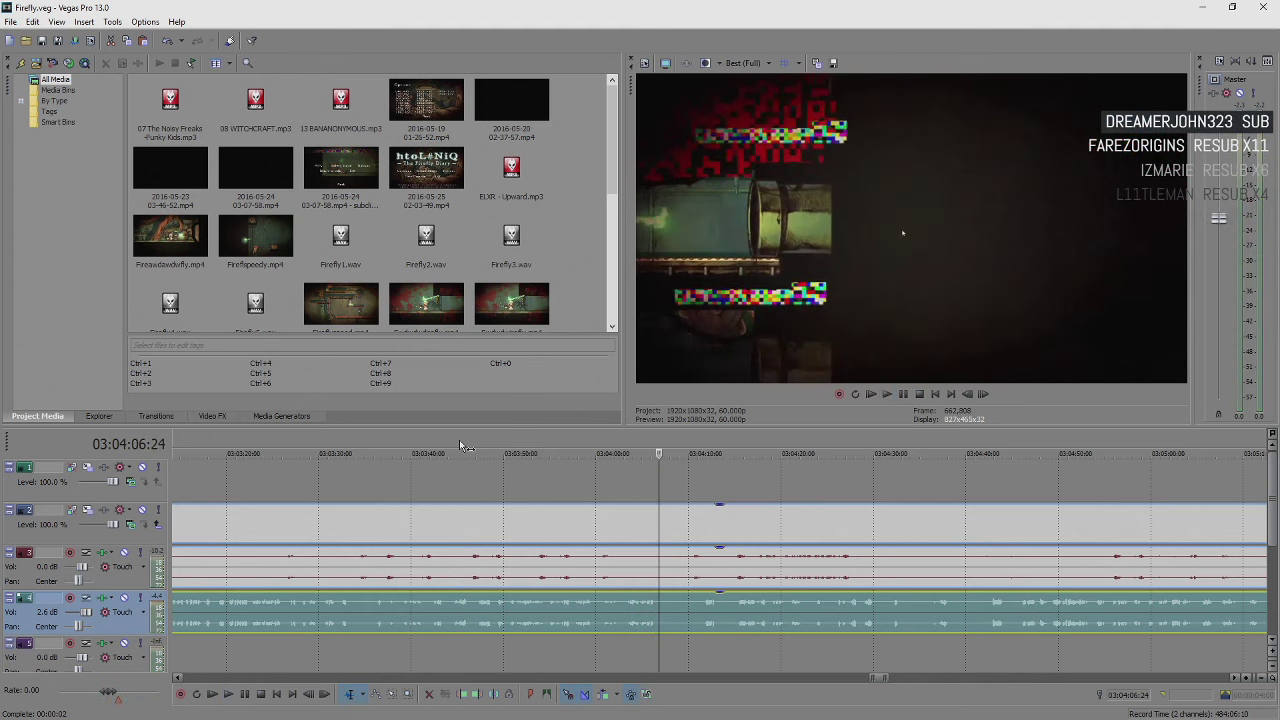
pyautogui.press('space')
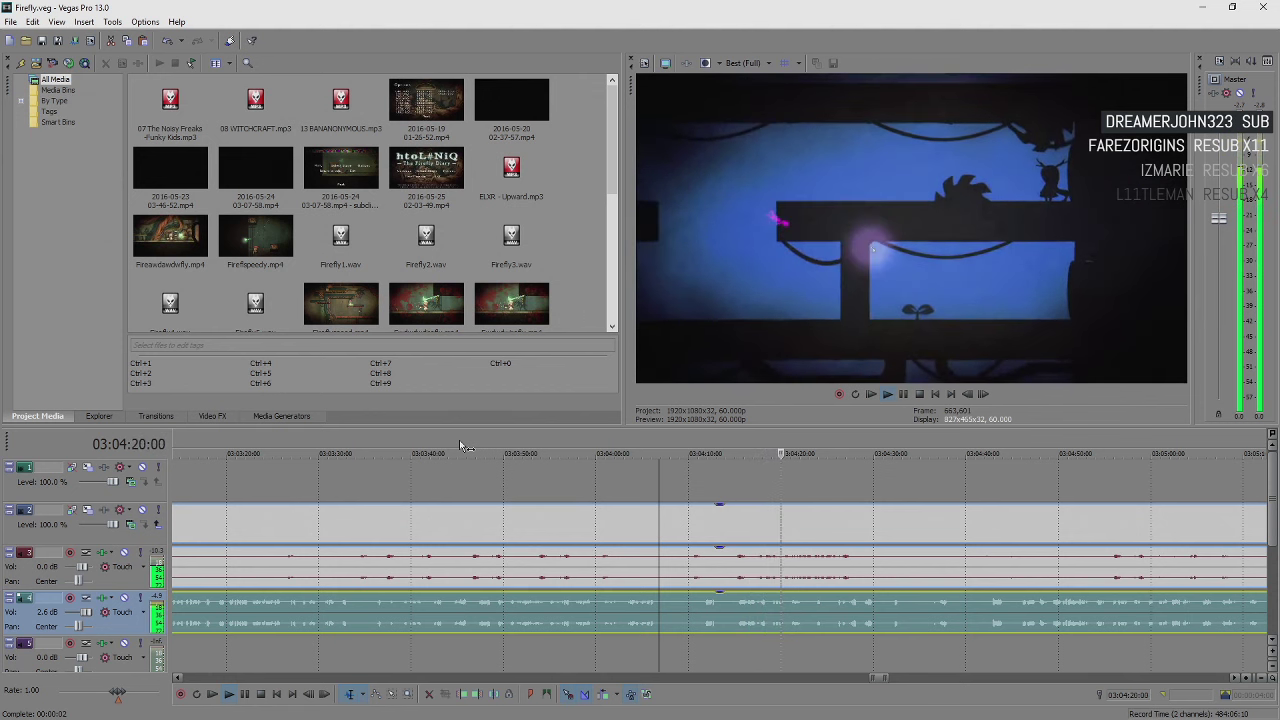
pyautogui.scroll(-3, 700, 600)
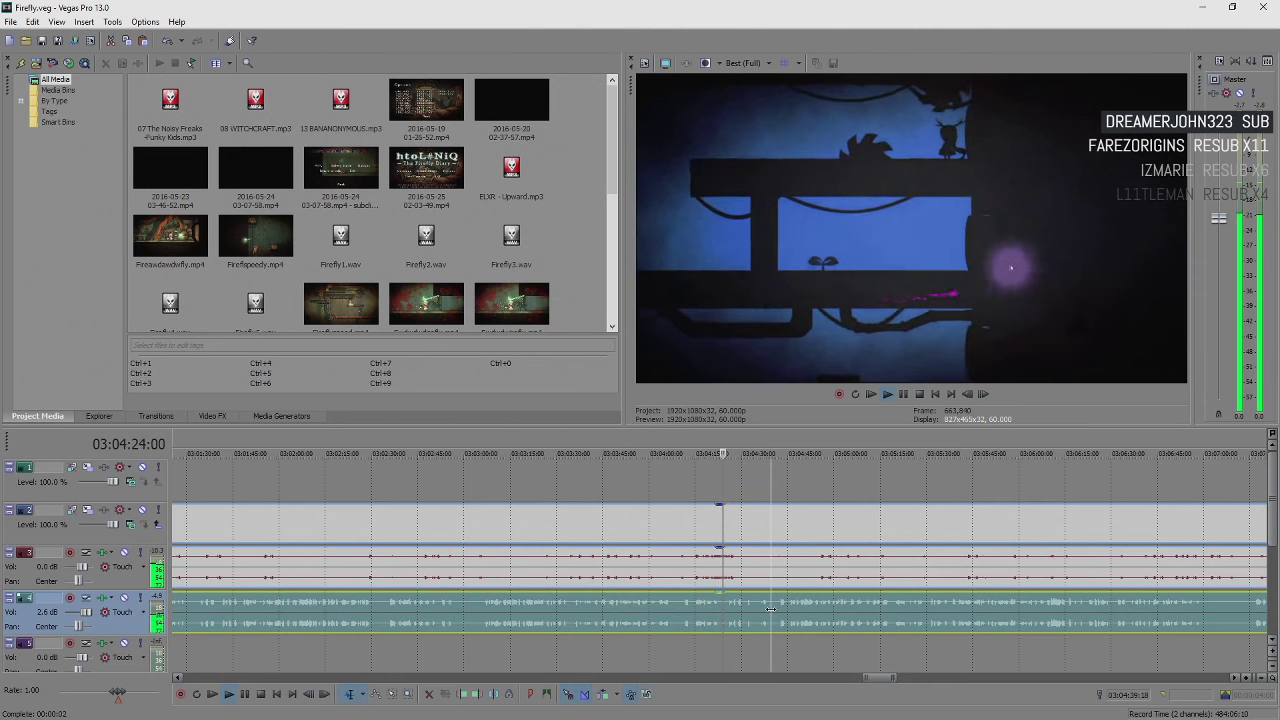
# Step: Review the next attempt from about 03:04:24 to the death screen near 03:04:43
pyautogui.press('Return')
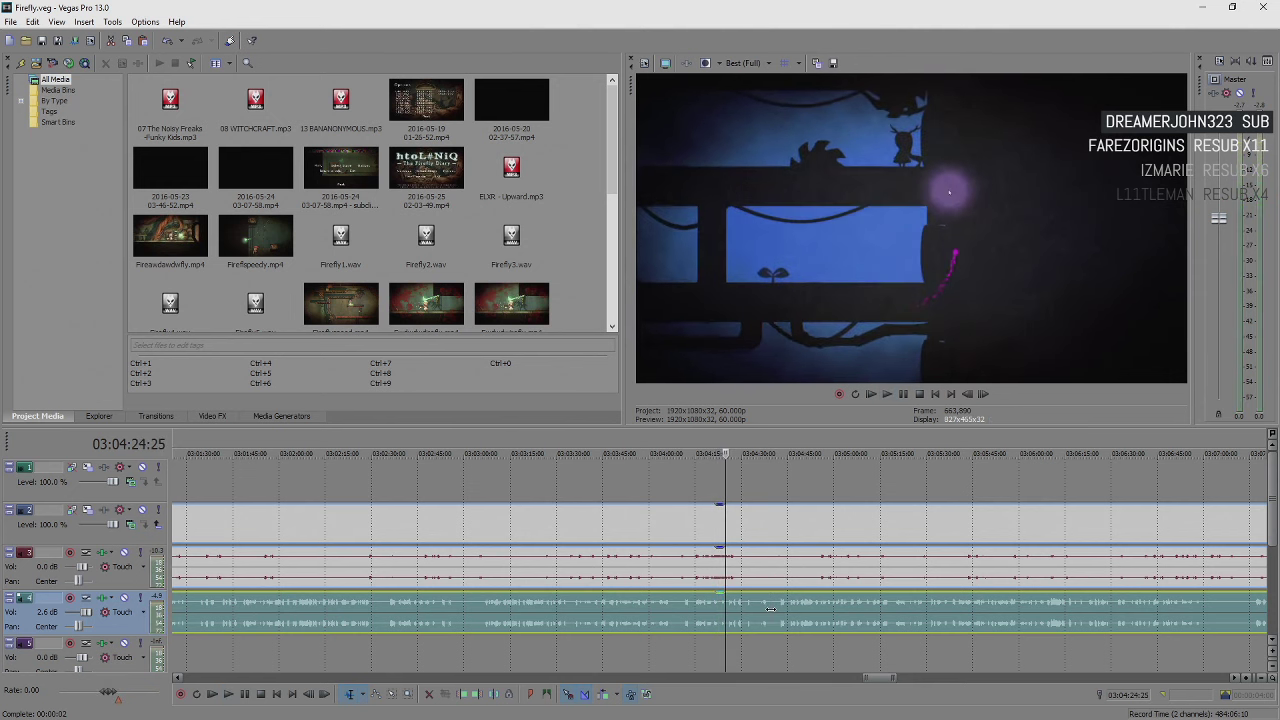
pyautogui.press('space')
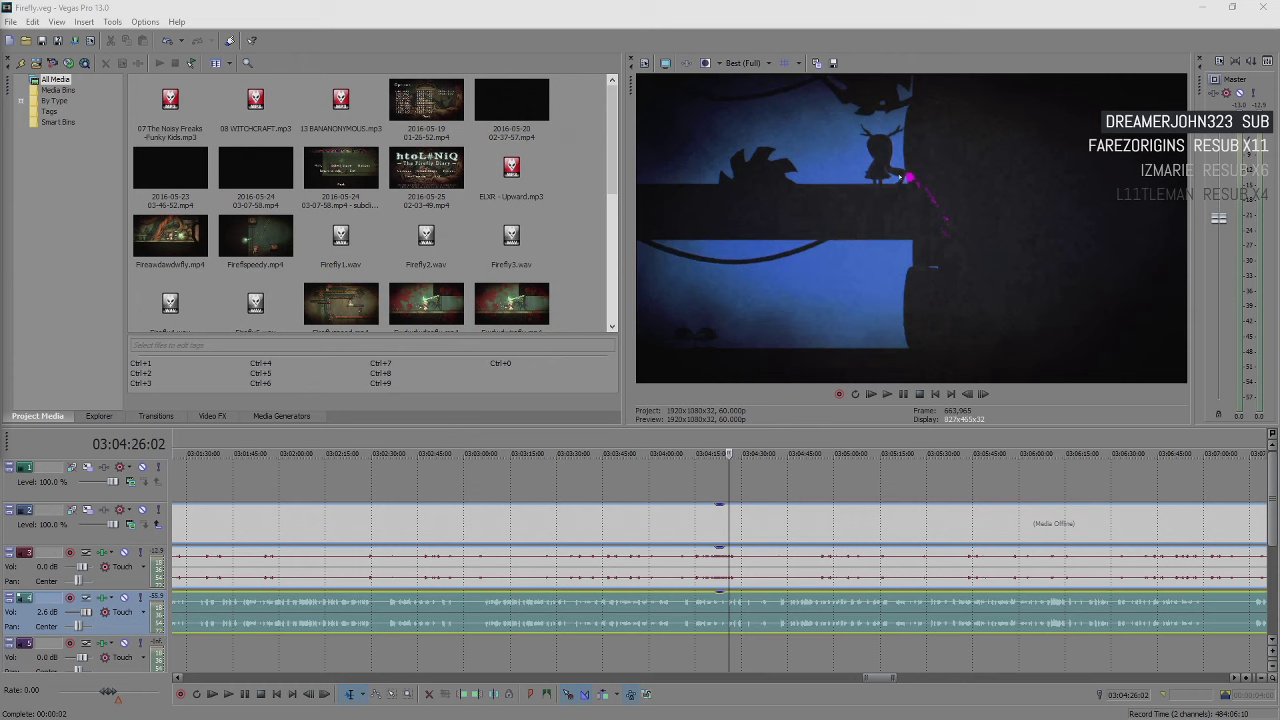
pyautogui.click(729, 615)
pyautogui.press('space')
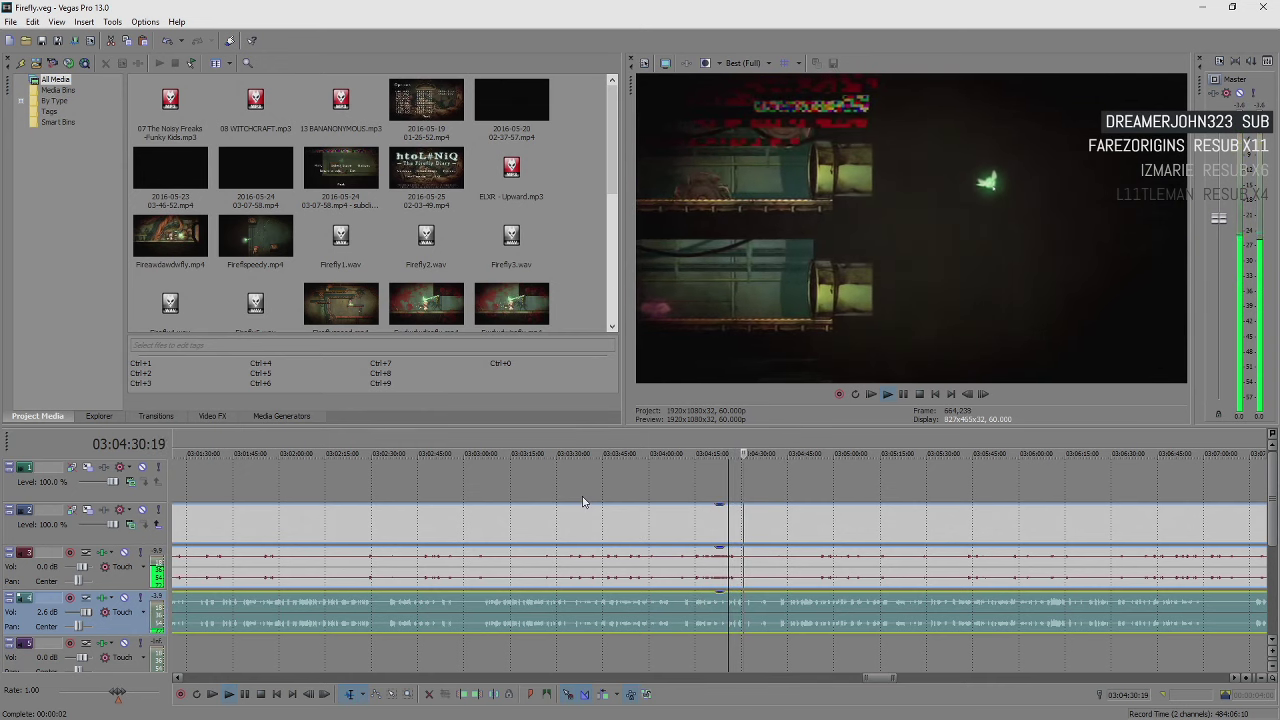
pyautogui.press('Return')
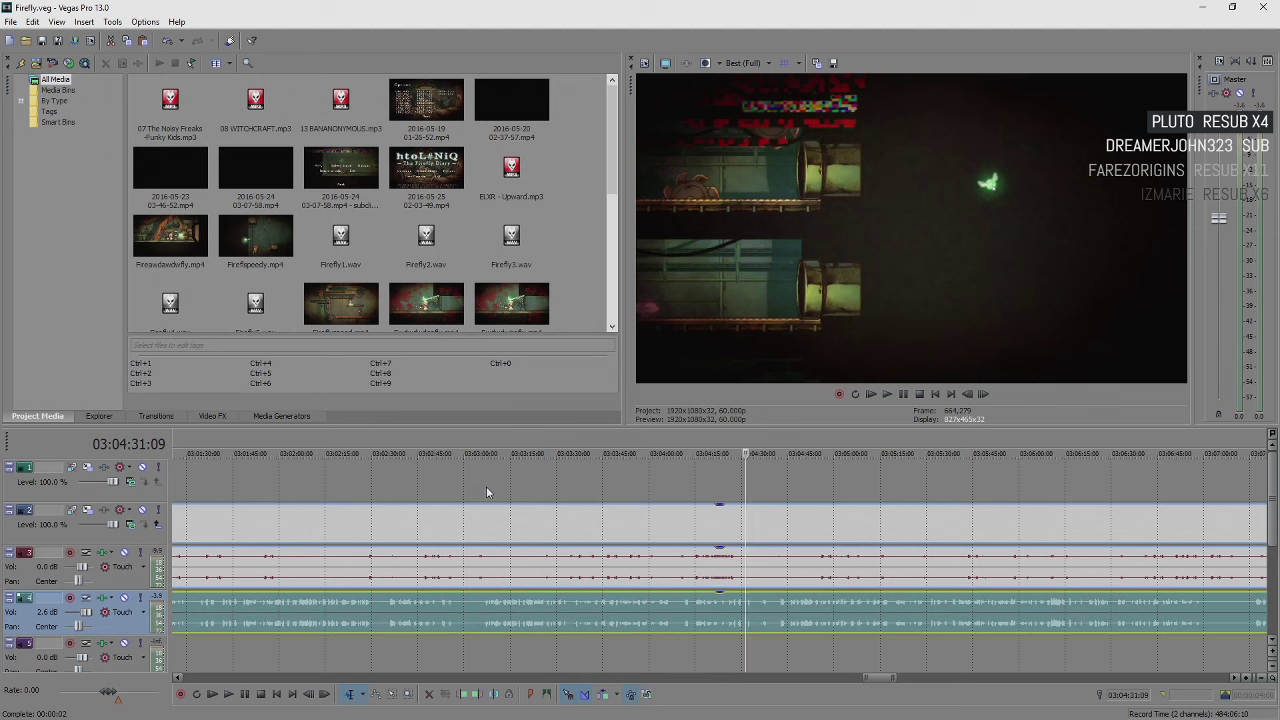
pyautogui.press('space')
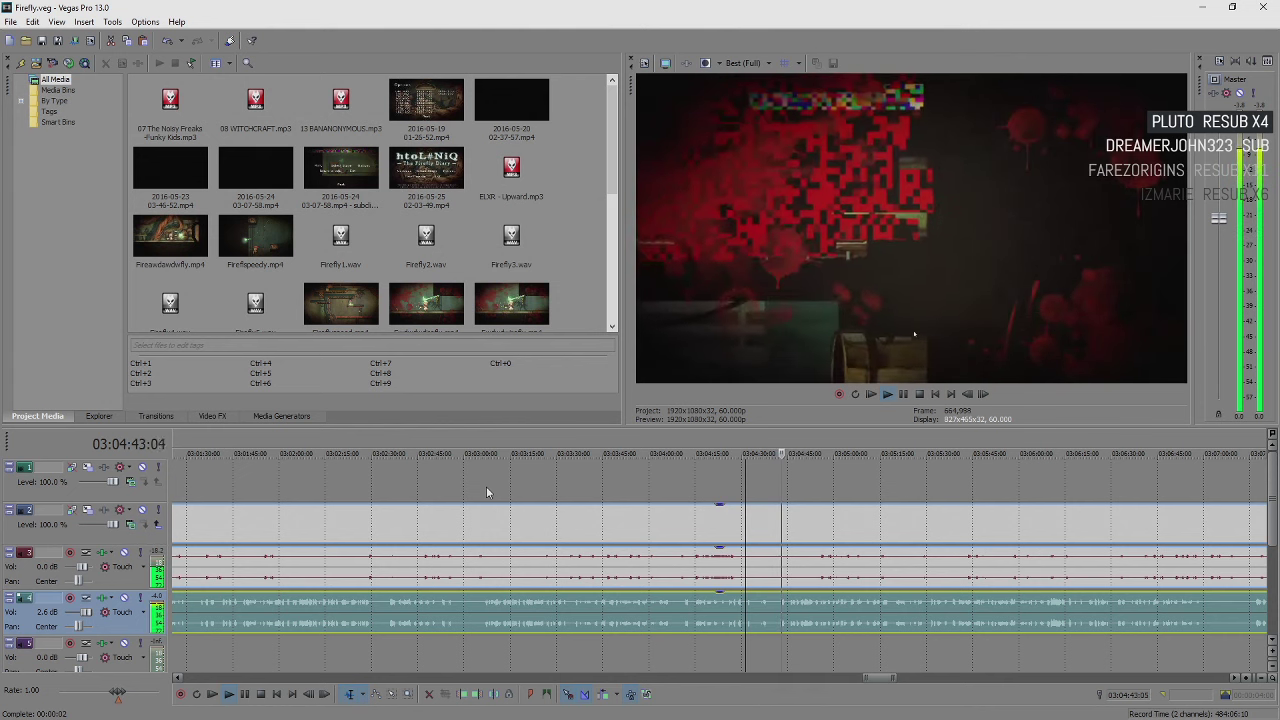
pyautogui.press('space')
# Step: Split the clip on all three tracks at 03:04:44:06 and trim about 1:29 off the following part's start, closing the gap
pyautogui.scroll(5, 825, 610)
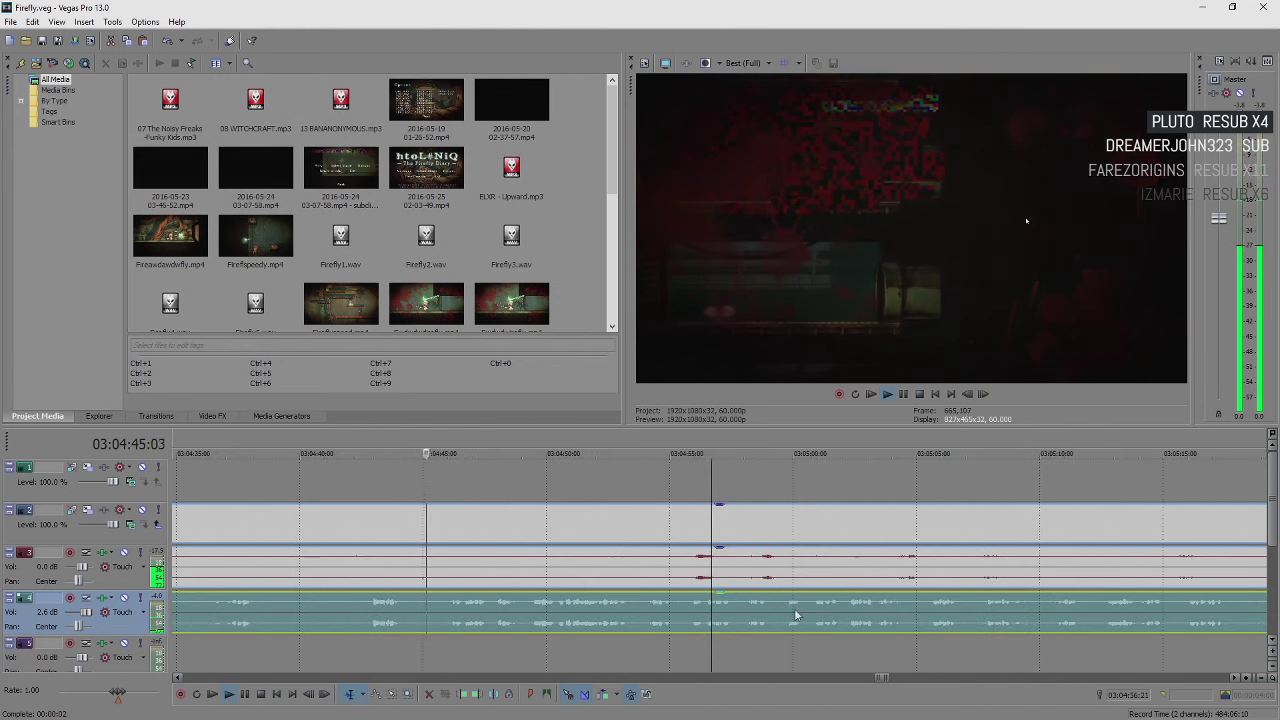
pyautogui.click(404, 555)
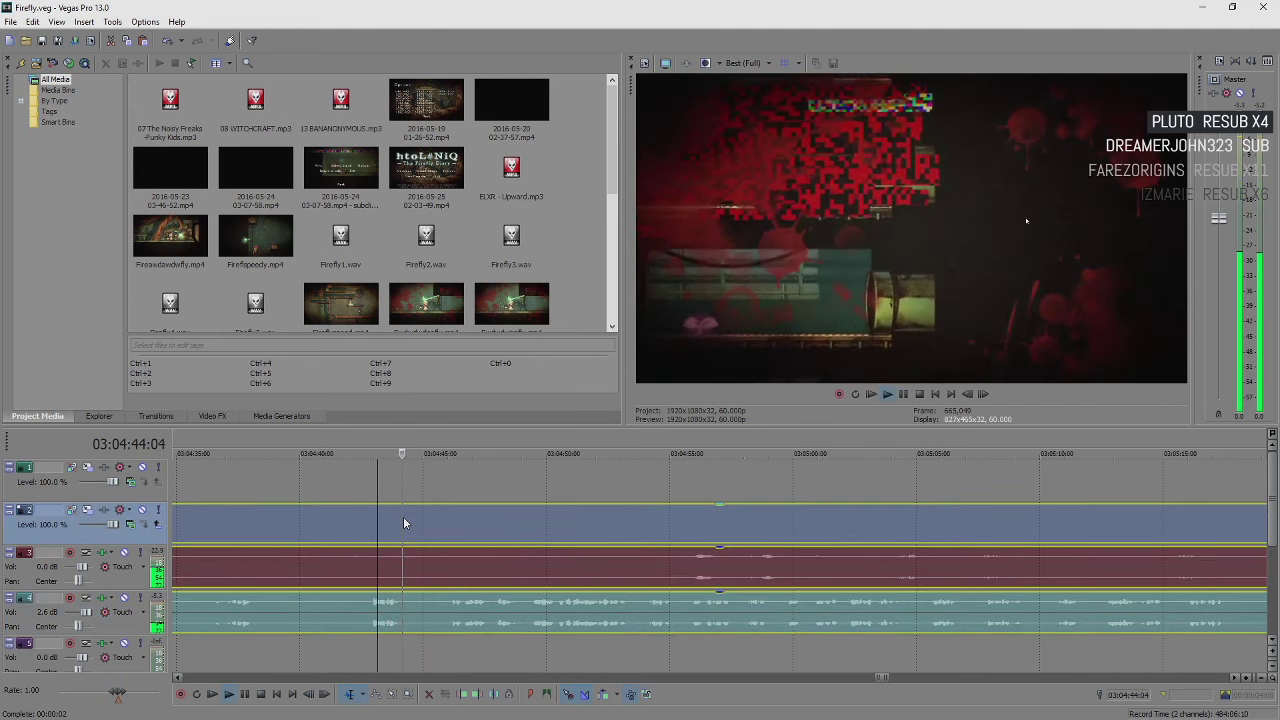
pyautogui.press('Return')
pyautogui.press('s')
pyautogui.scroll(-3, 415, 526)
pyautogui.scroll(5, 722, 515)
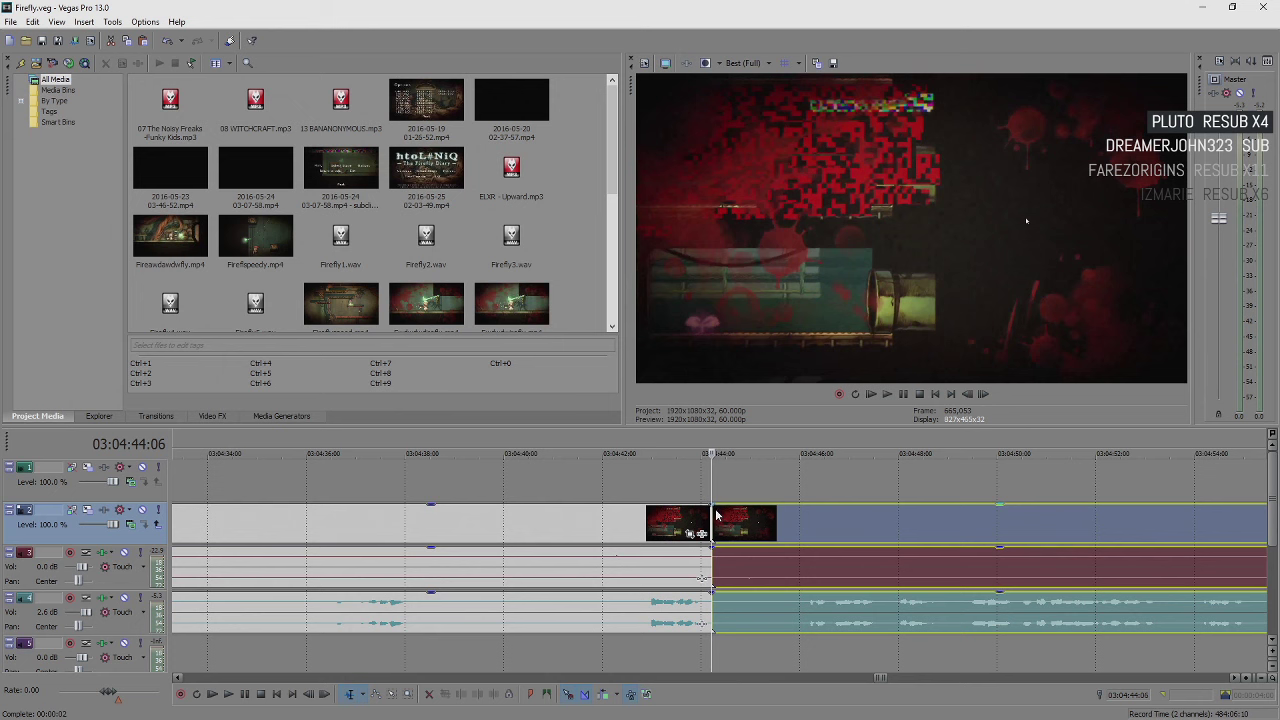
pyautogui.moveTo(714, 515); pyautogui.dragTo(745, 537)
pyautogui.click(842, 588)
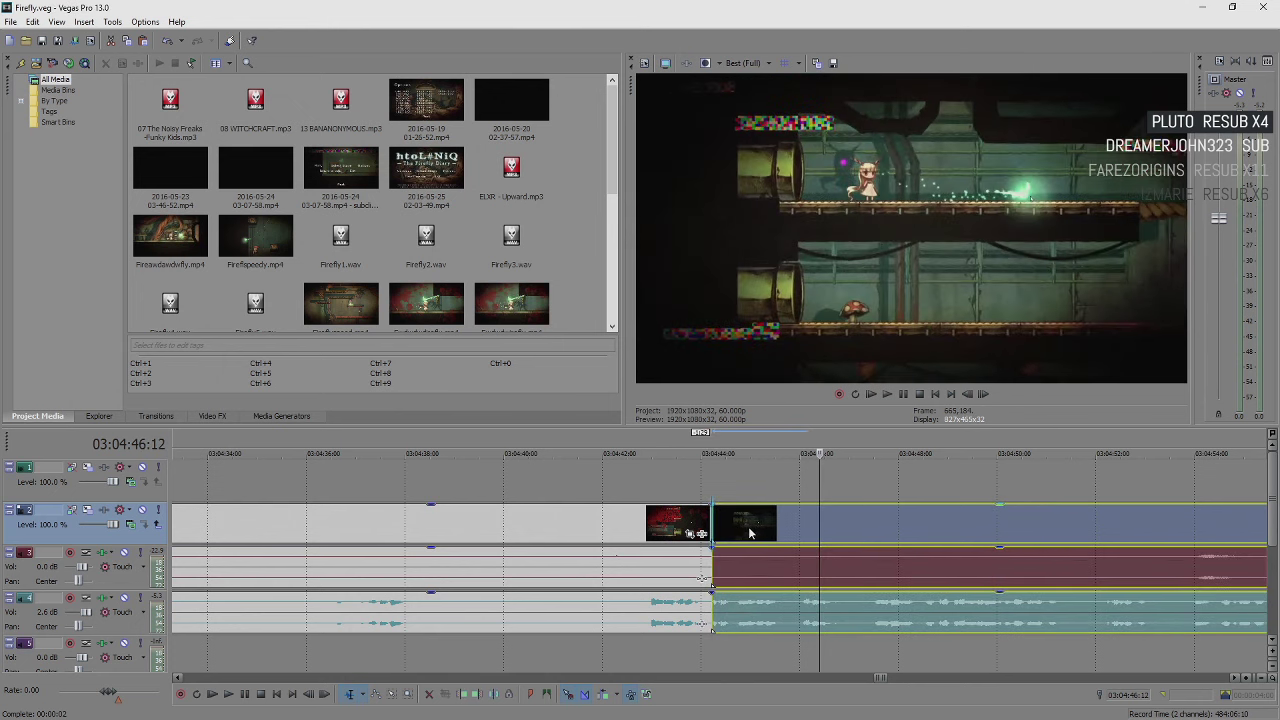
# Step: Play back the new cut at 03:04:44:06 and review the gameplay up to about 03:04:55
pyautogui.click(677, 525)
pyautogui.press('space')
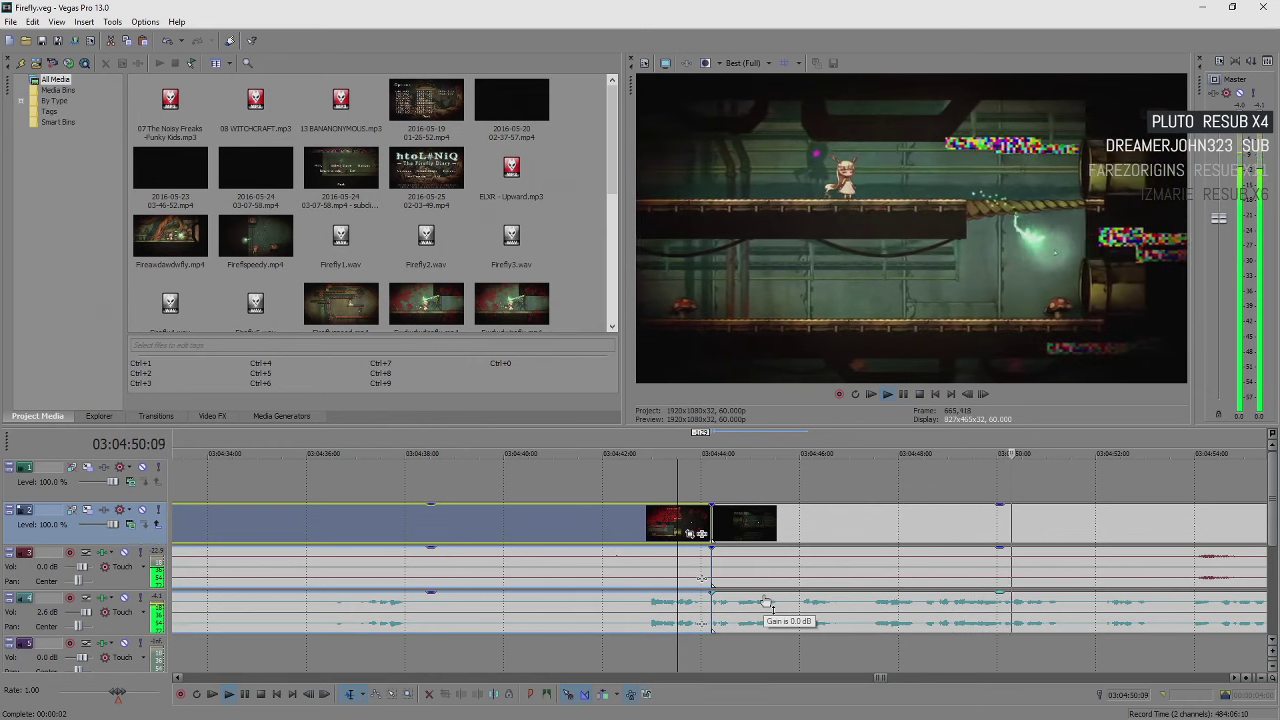
pyautogui.press('Return')
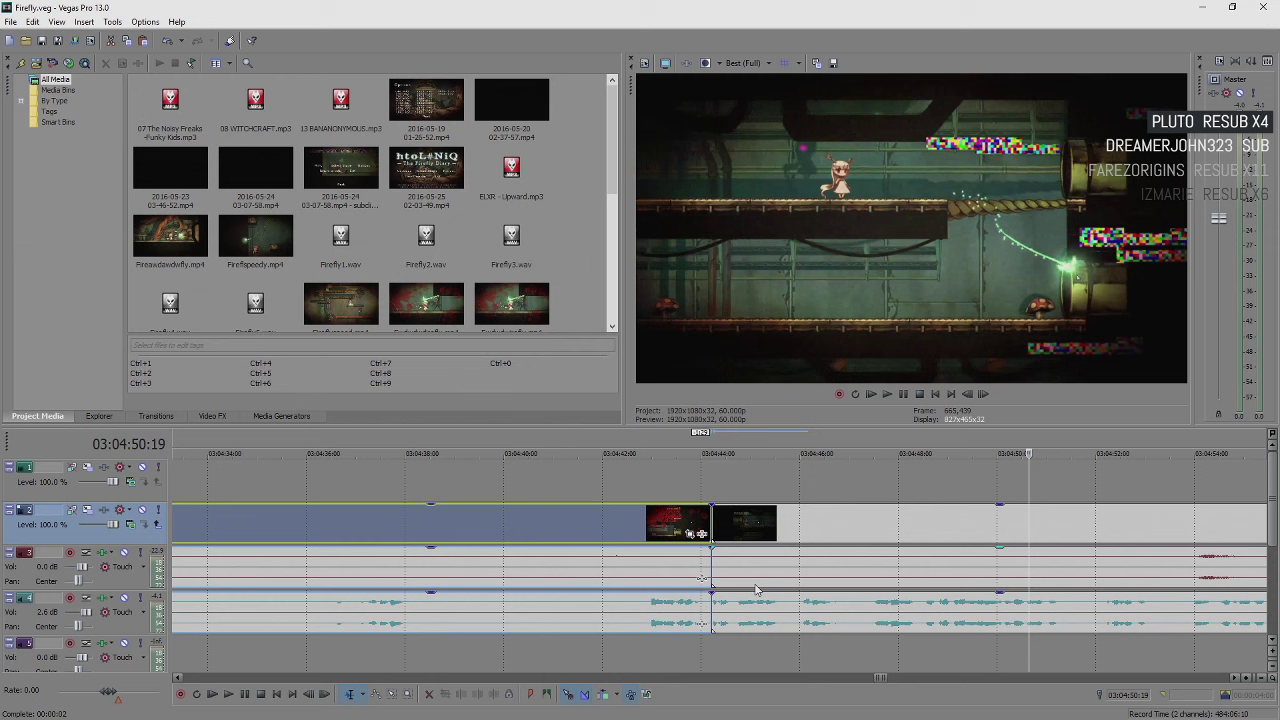
pyautogui.press('space')
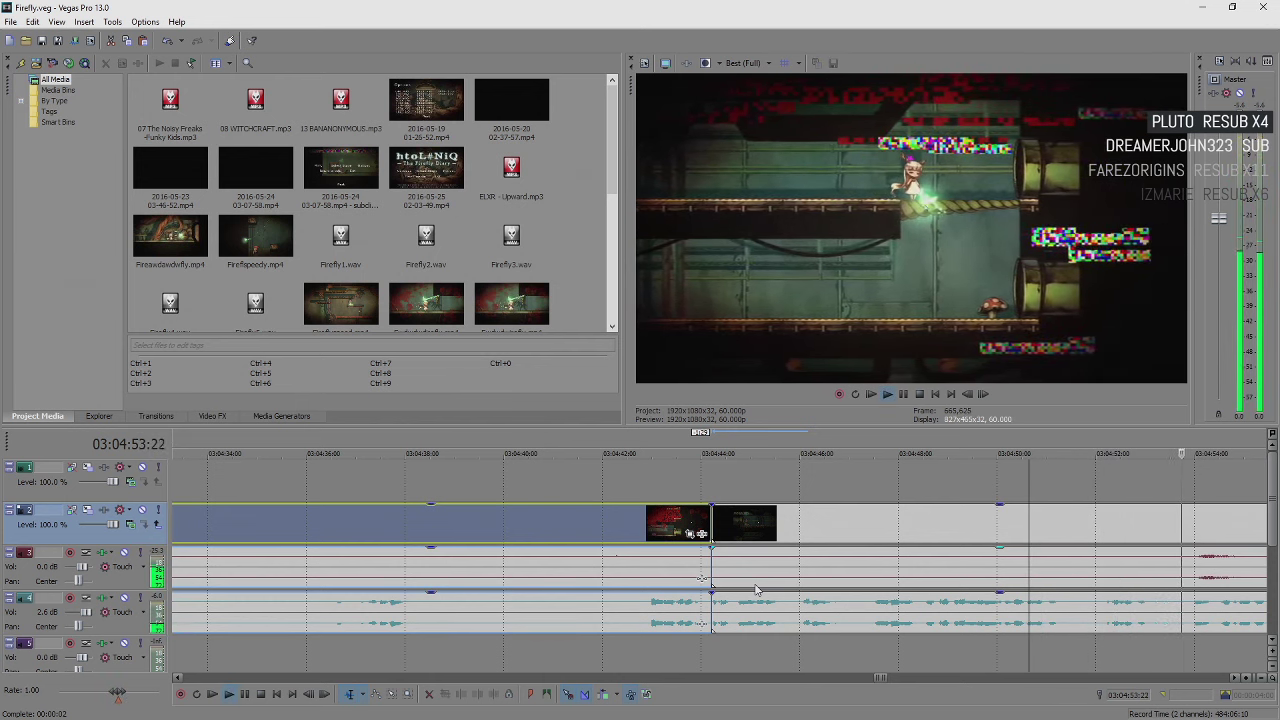
pyautogui.press('Return')
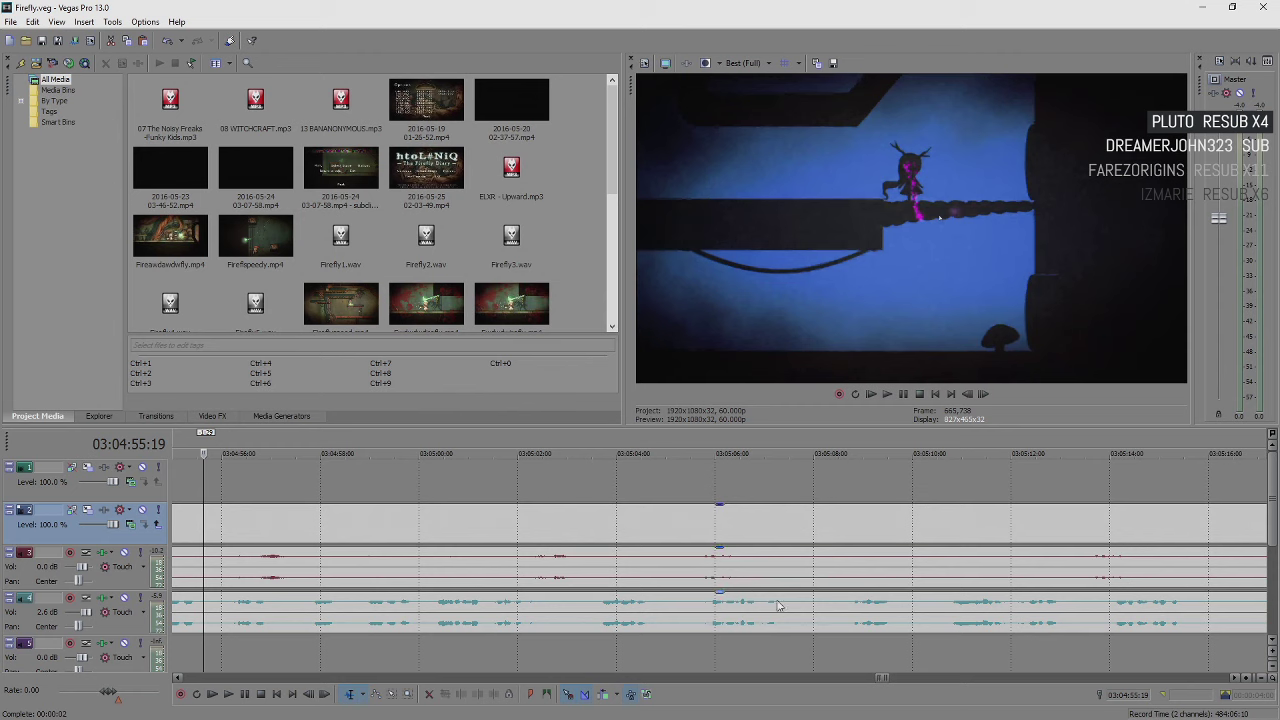
# Step: Review the gameplay from about 03:04:55 to 03:05:26 for the next section to cut
pyautogui.press('space')
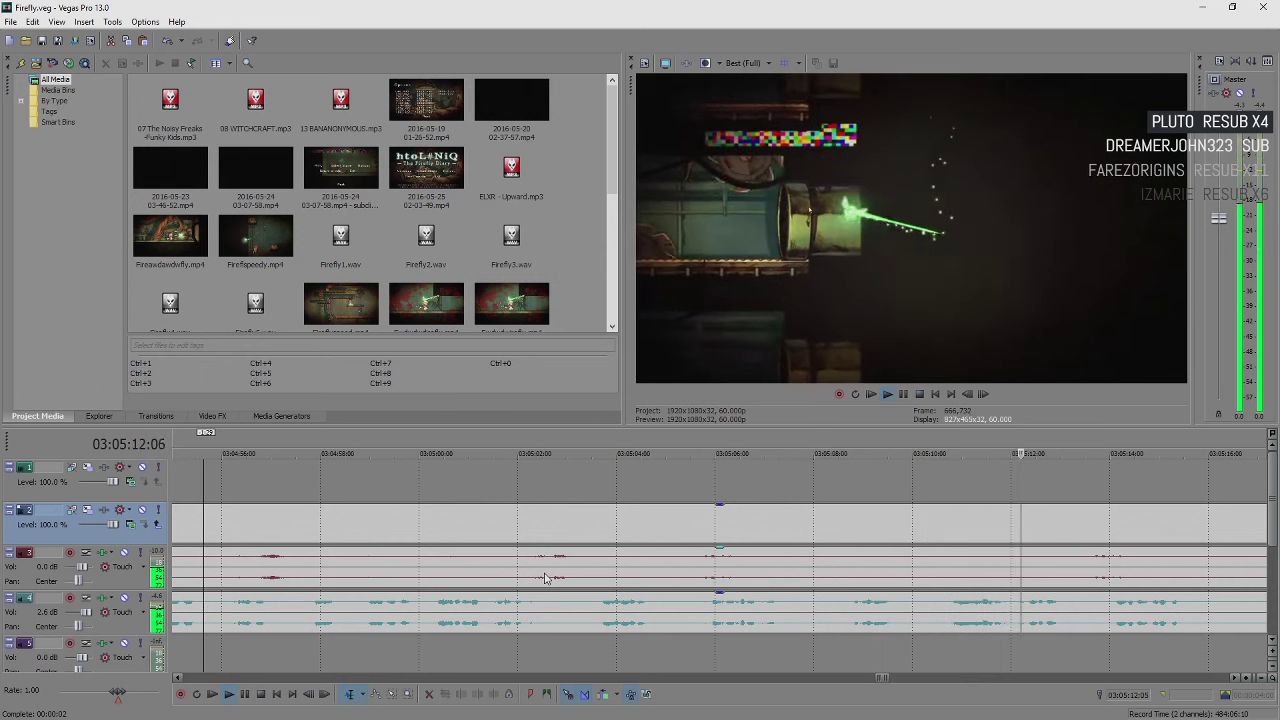
pyautogui.press('Return')
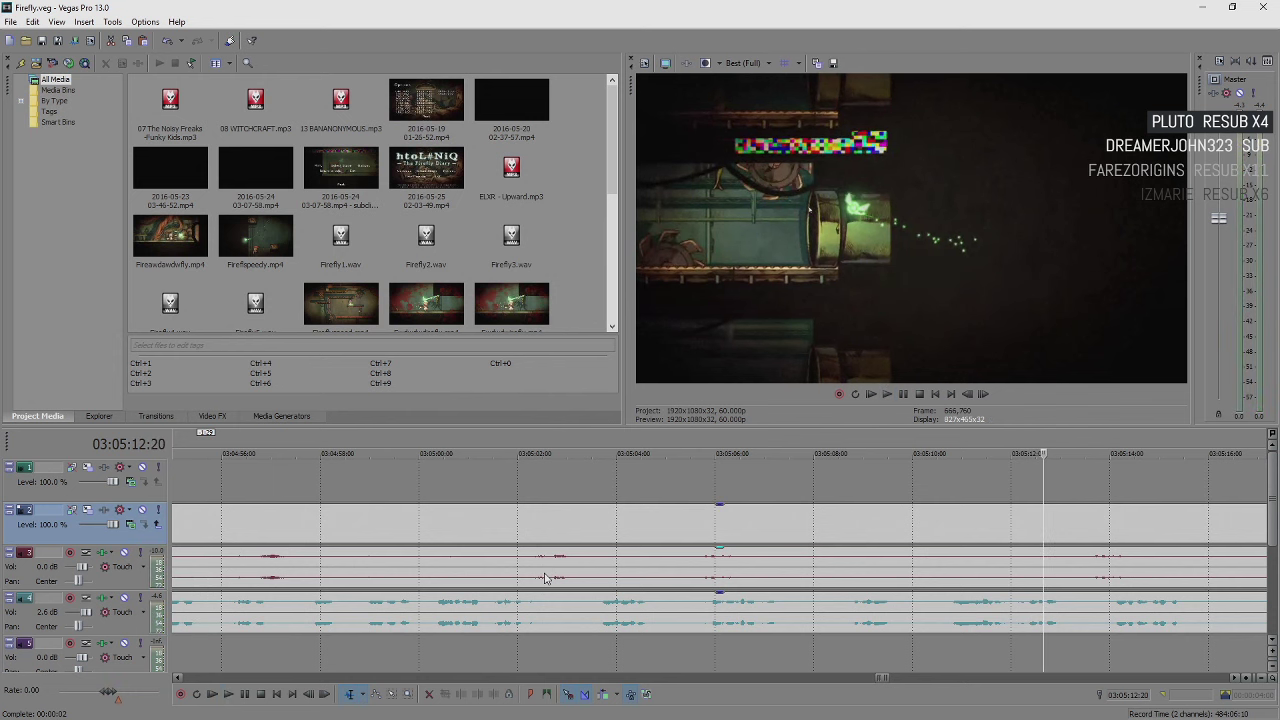
pyautogui.press('space')
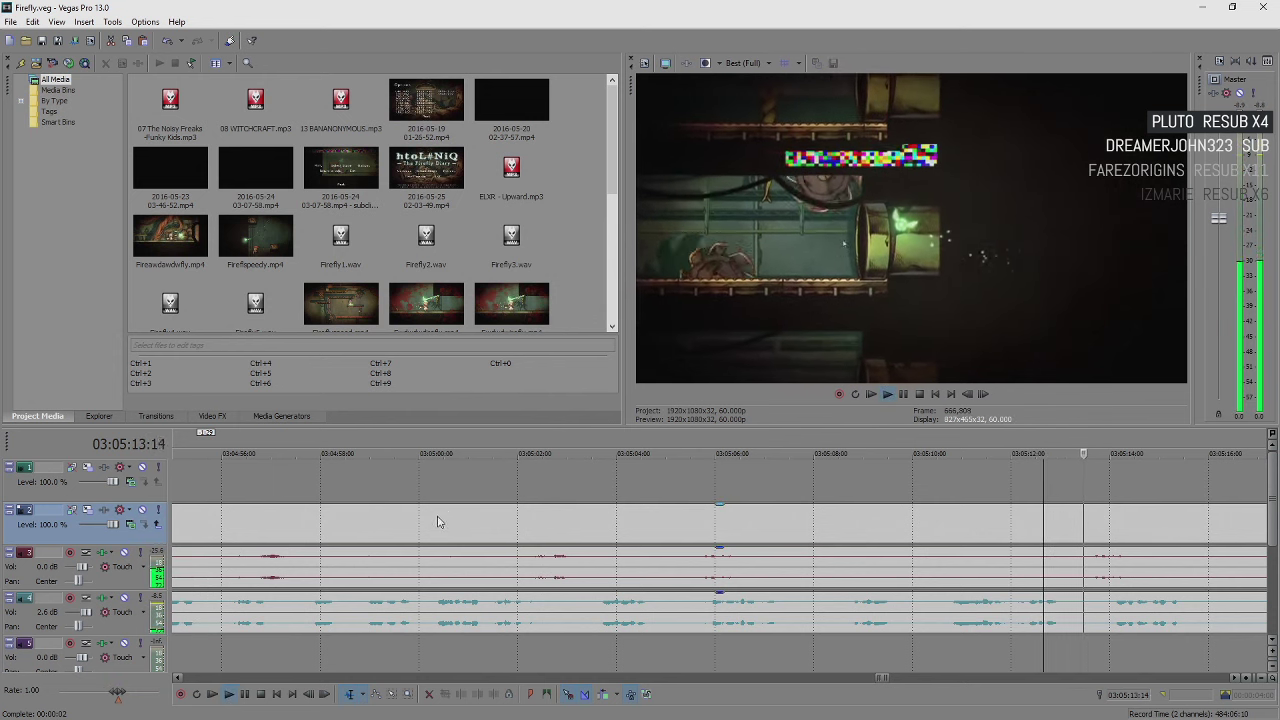
pyautogui.press('Return')
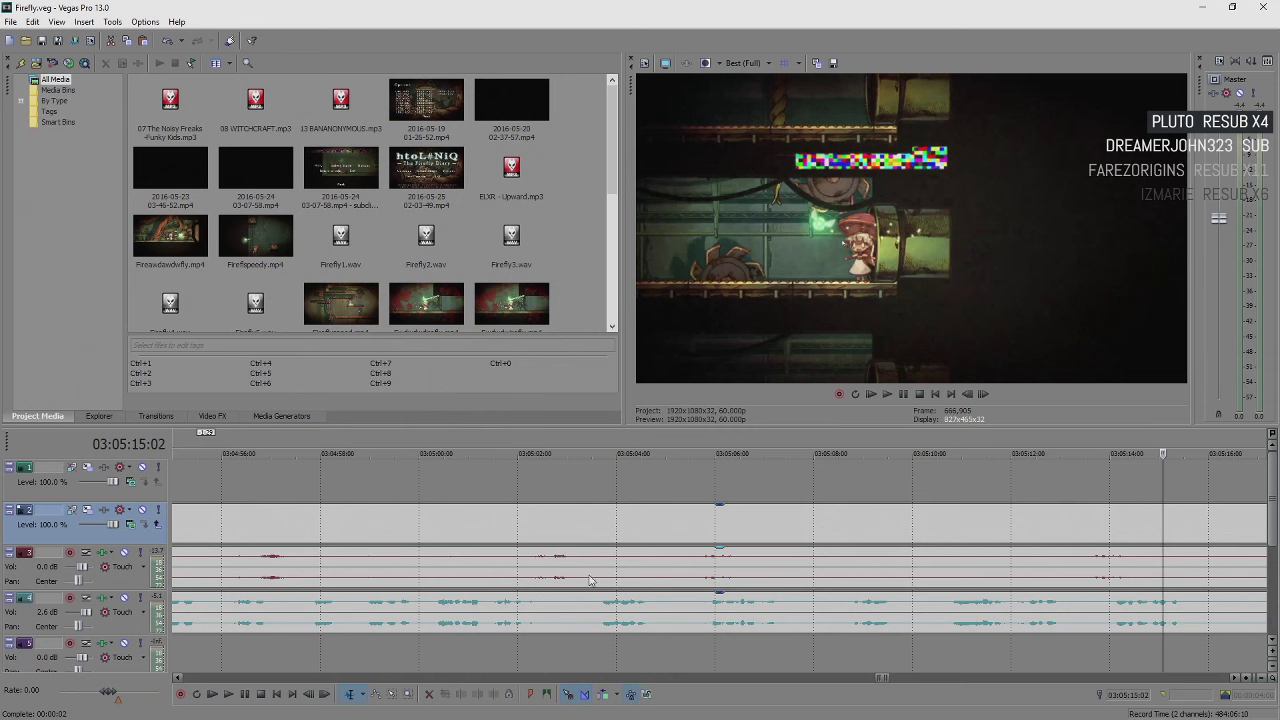
pyautogui.press('Return')
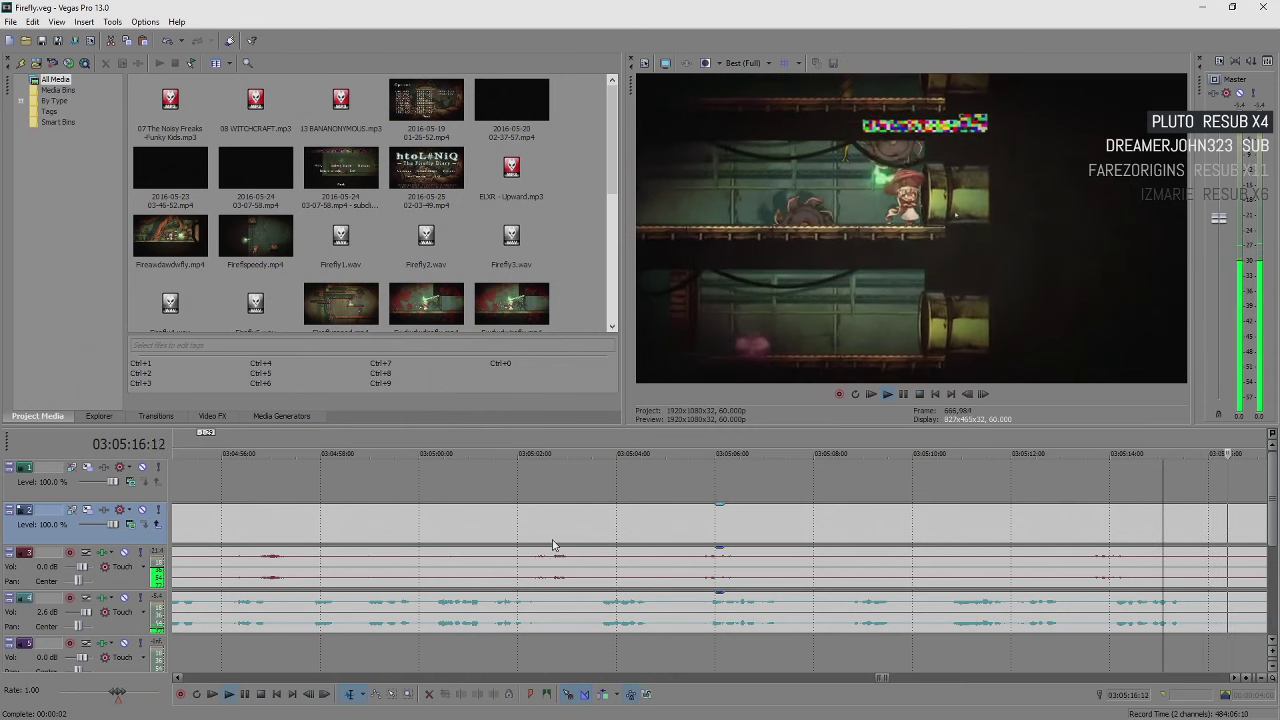
pyautogui.scroll(-5, 553, 545)
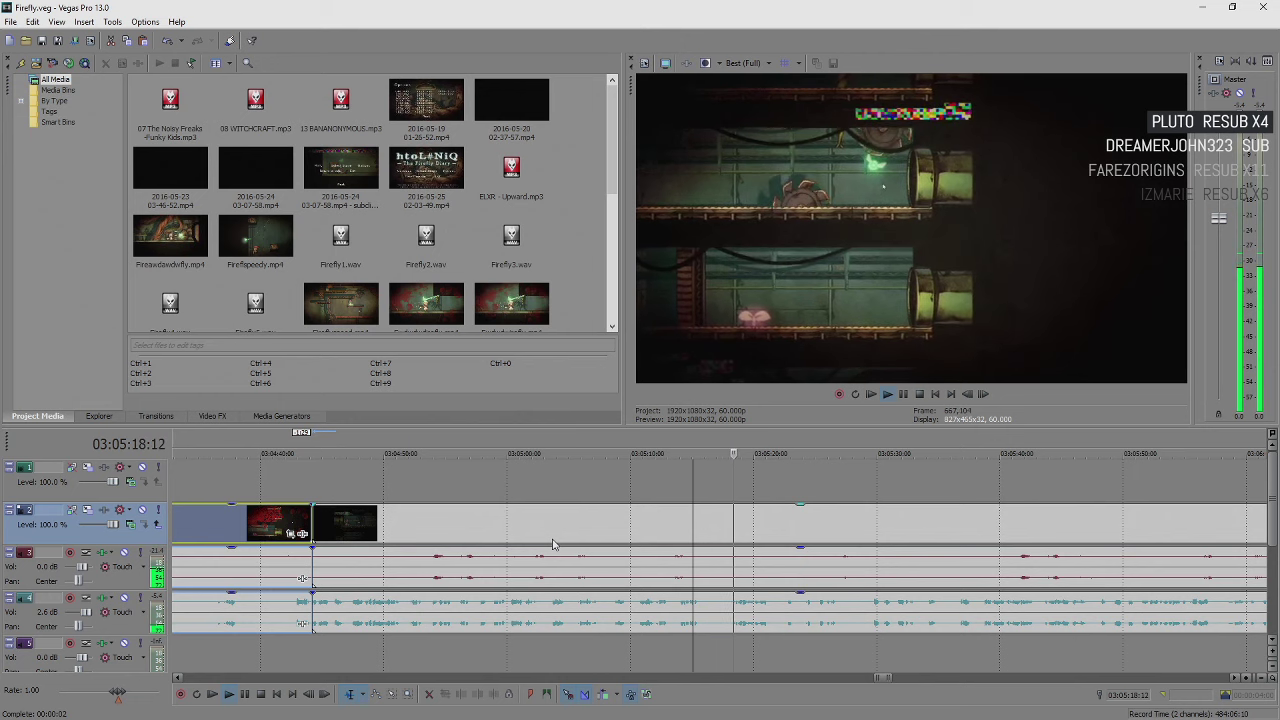
pyautogui.scroll(-6, 546, 570)
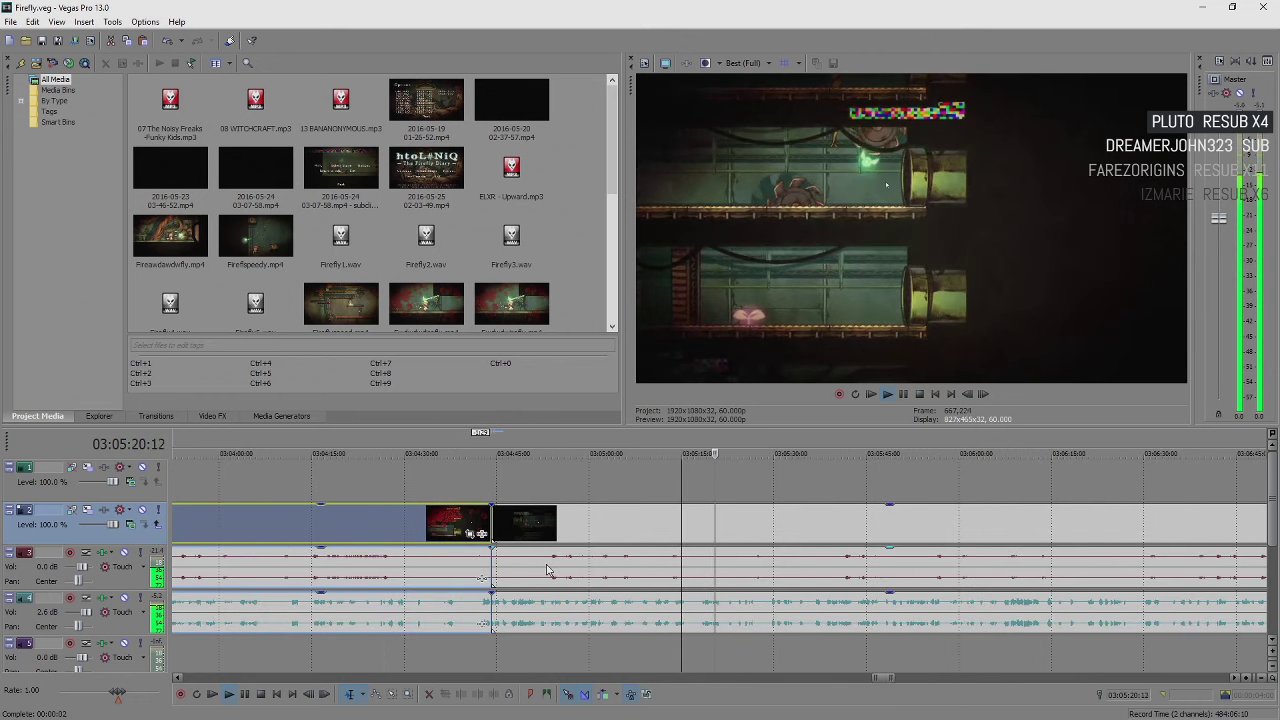
pyautogui.click(805, 627)
pyautogui.scroll(4, 650, 620)
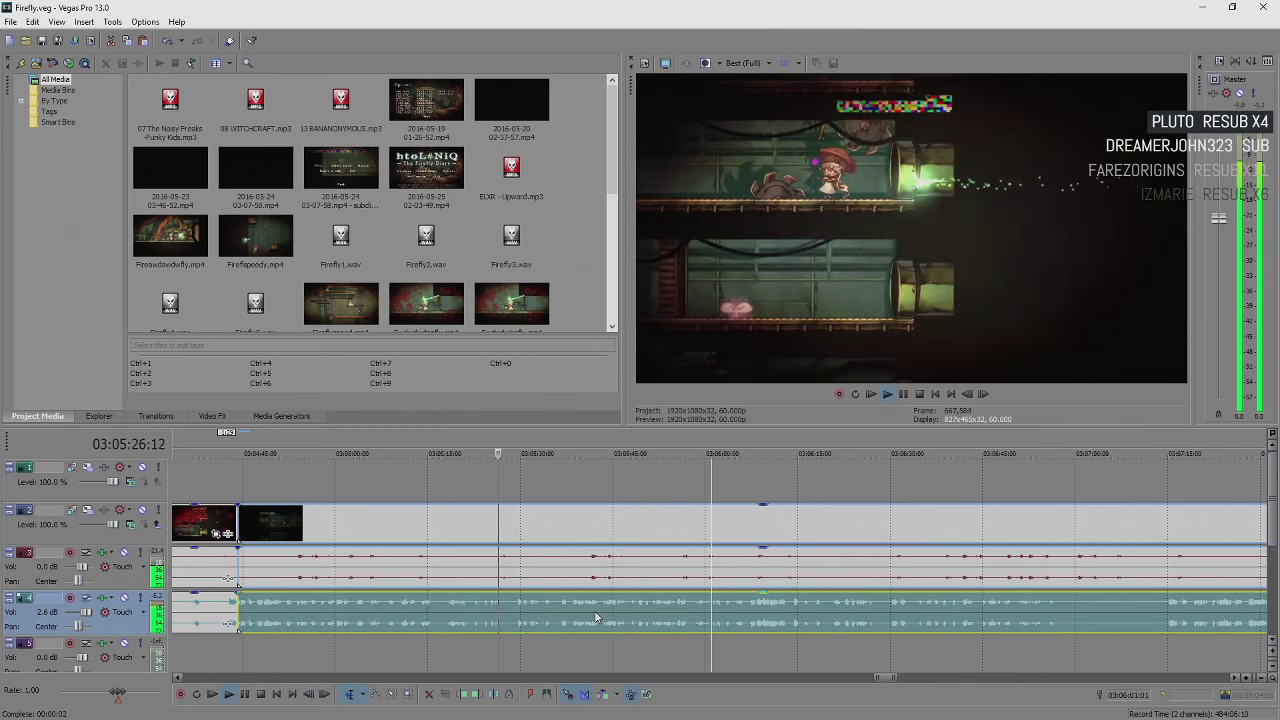
# Step: Split the clip on all three tracks at 03:05:27:23 and trim about 2 seconds off the following part's start
pyautogui.press('Return')
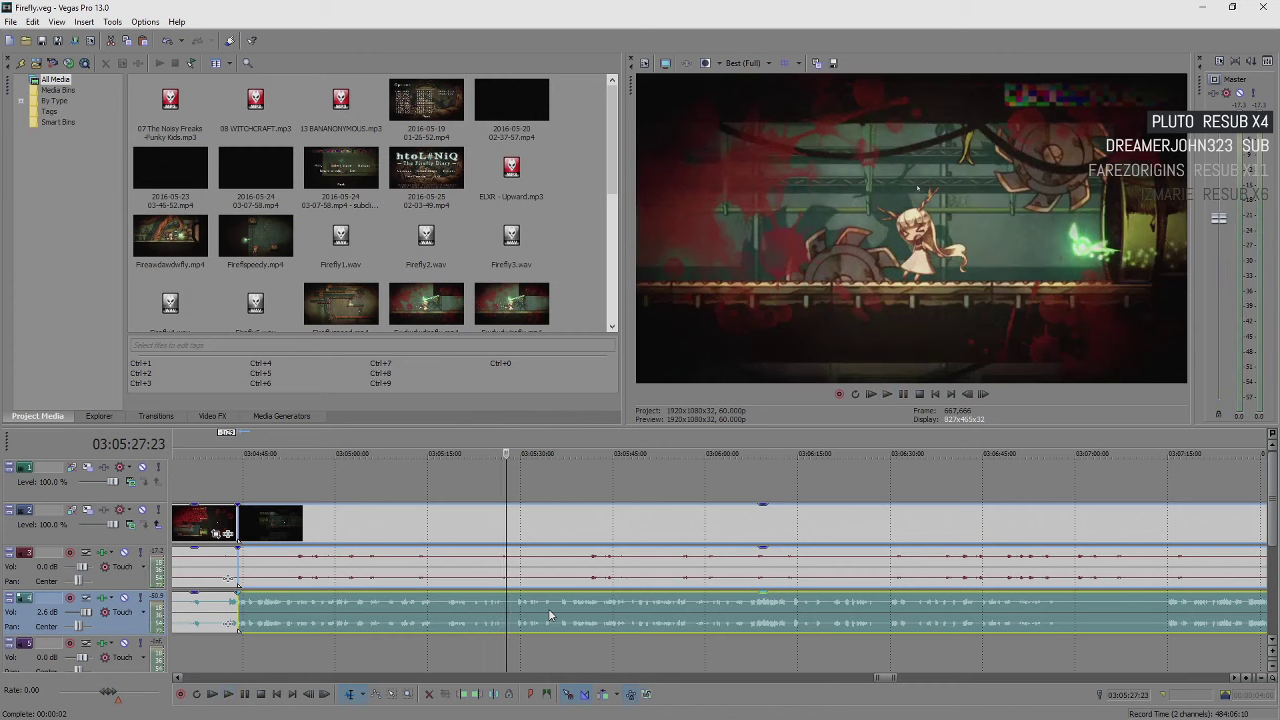
pyautogui.press('s')
pyautogui.scroll(3, 660, 607)
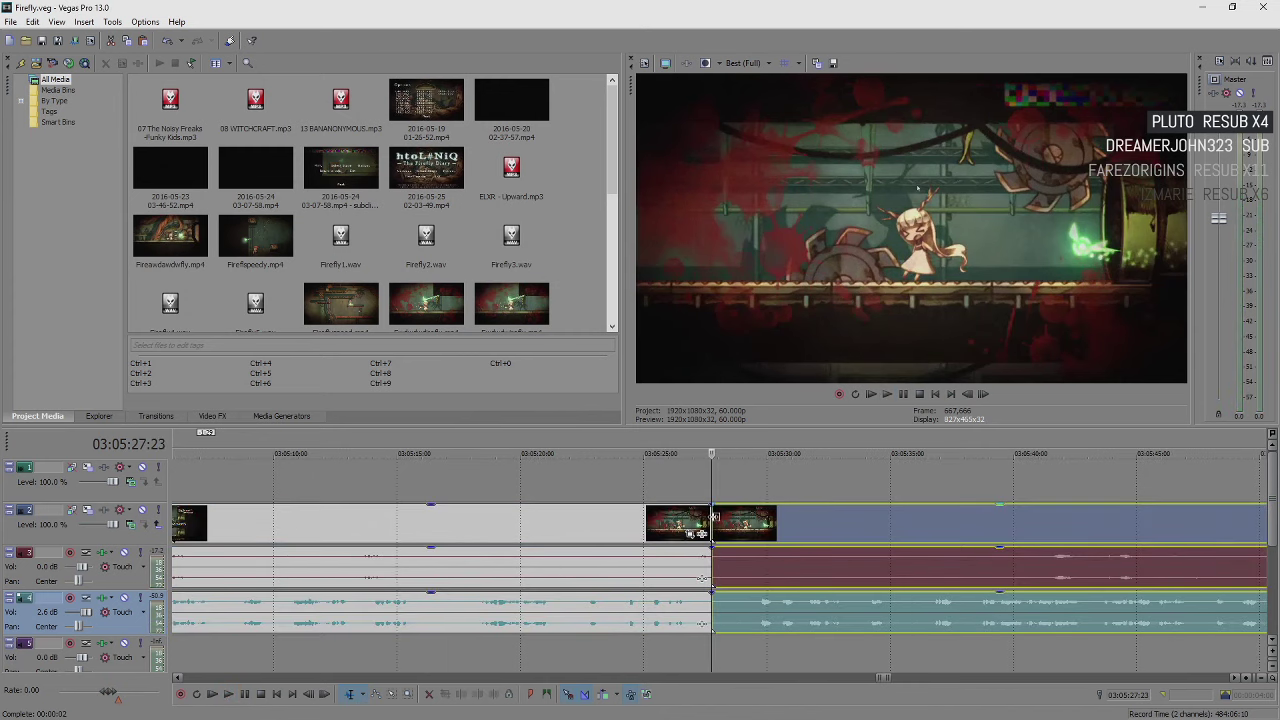
pyautogui.click(712, 518)
pyautogui.press('space')
pyautogui.moveTo(716, 524); pyautogui.dragTo(760, 530)
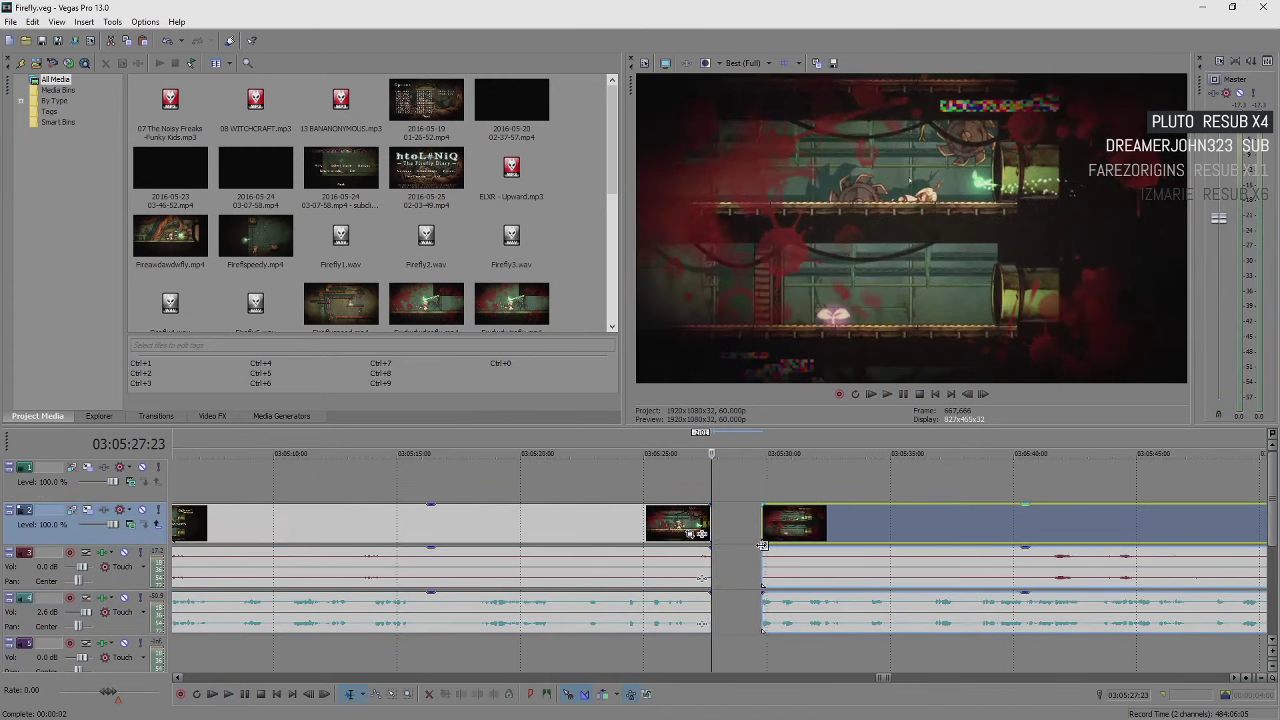
pyautogui.scroll(-2, 762, 535)
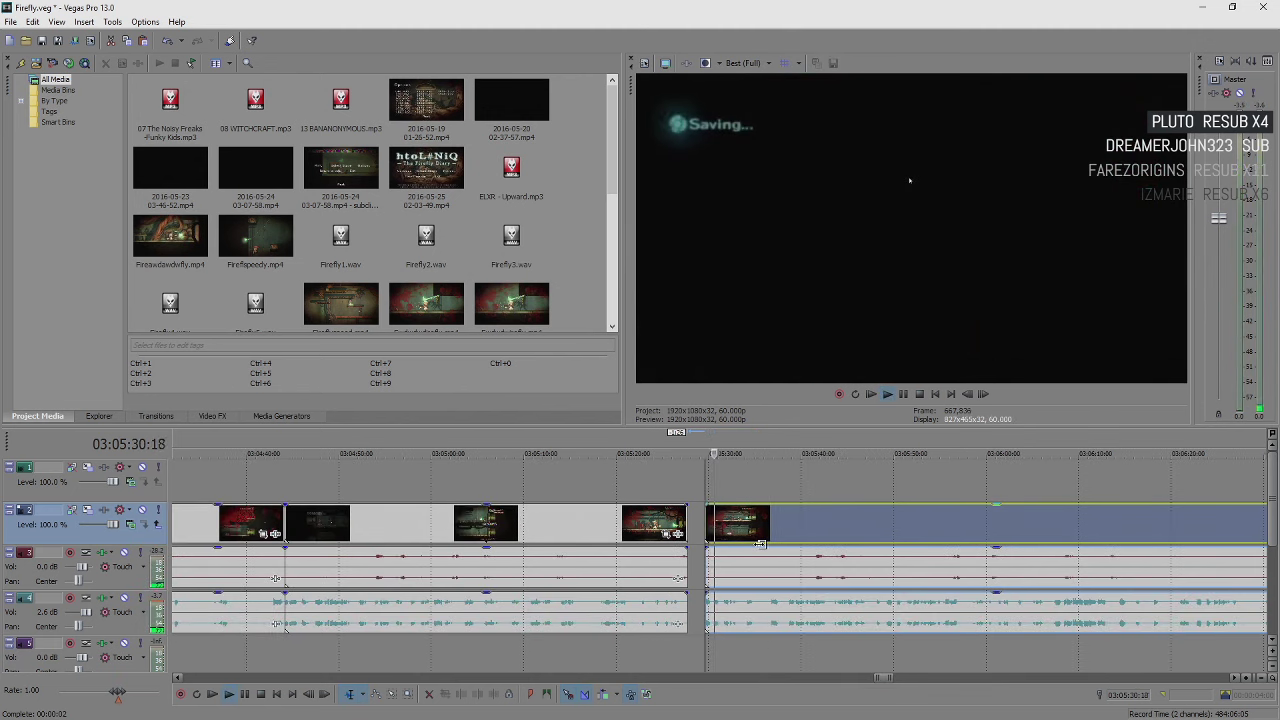
# Step: Trim the start of the following part further, to about 03:05:48:08, removing the next stretch of gameplay
pyautogui.scroll(4, 765, 528)
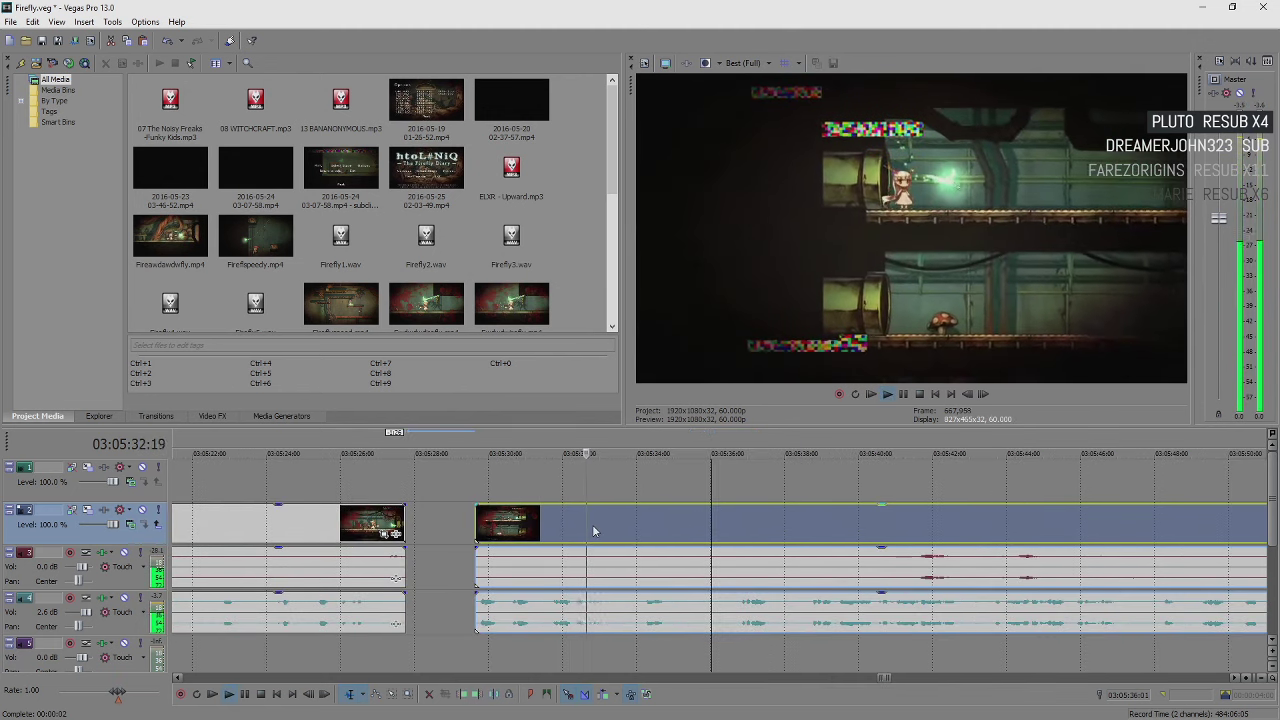
pyautogui.press('Return')
pyautogui.moveTo(624, 537); pyautogui.dragTo(1165, 587)
pyautogui.click(1165, 587)
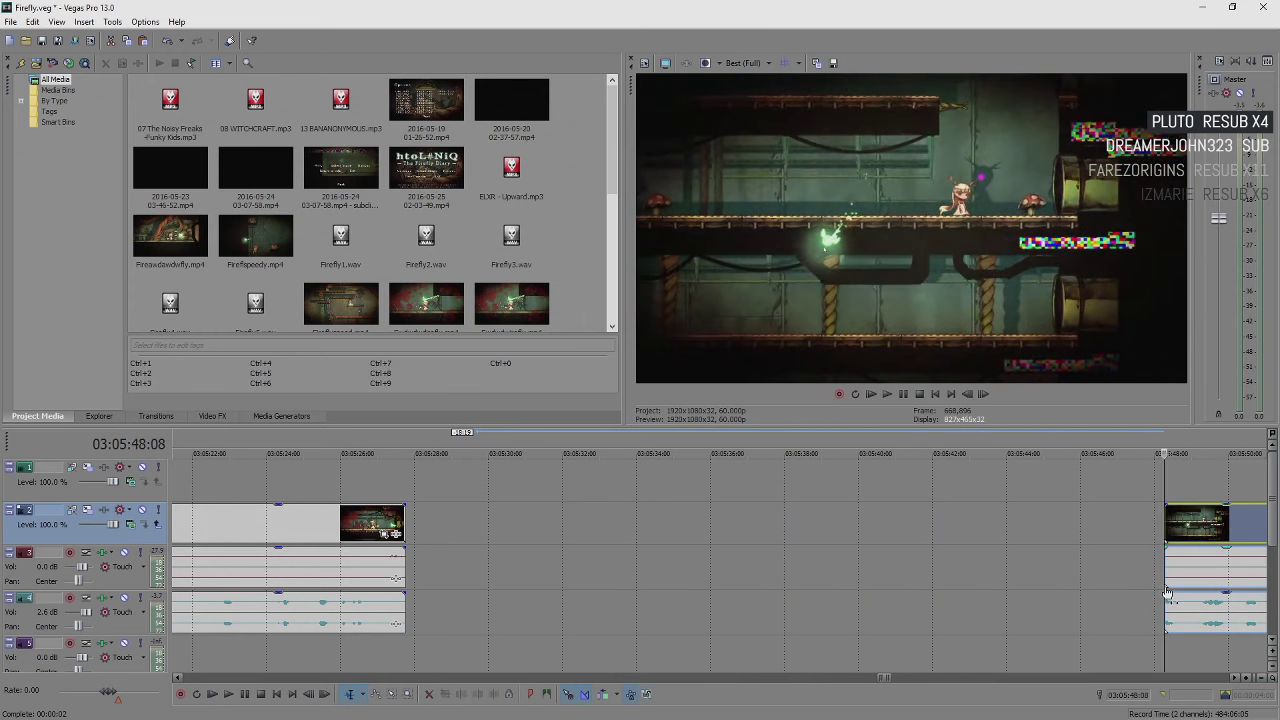
# Step: Review the remaining part from its new start to about 03:05:53 and trim about 1 second more off its start
pyautogui.press('Return')
pyautogui.scroll(5, 705, 530)
pyautogui.scroll(-3, 705, 530)
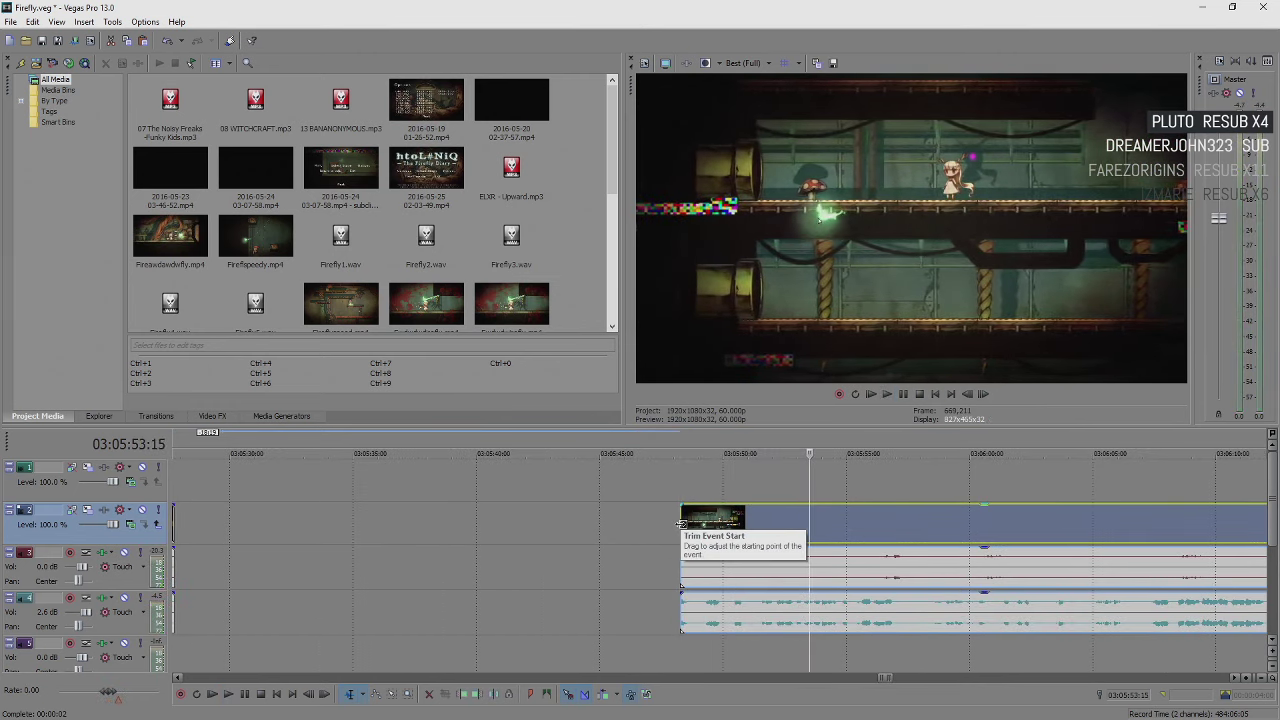
pyautogui.moveTo(681, 522); pyautogui.dragTo(700, 531)
pyautogui.scroll(-3, 785, 617)
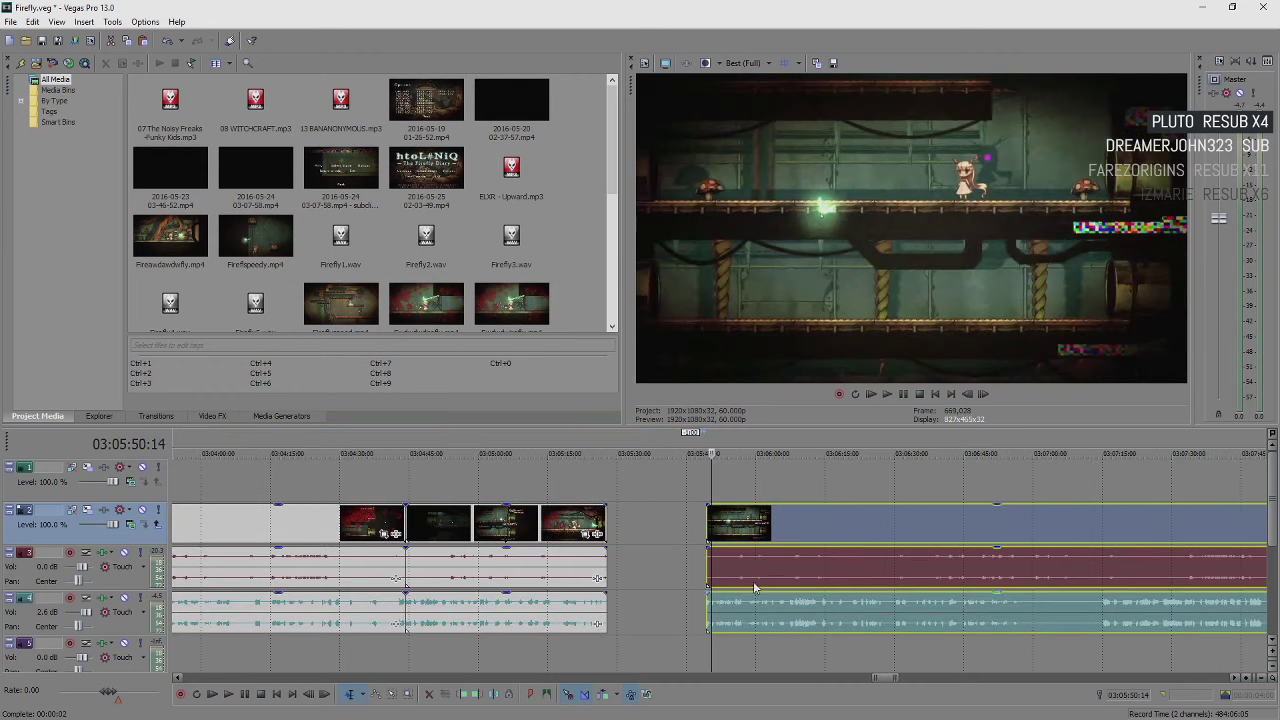
# Step: Move the trimmed part back against the previous clip's end at 03:05:27:23, closing the gap on all three tracks
pyautogui.moveTo(703, 578); pyautogui.dragTo(612, 578)
pyautogui.click(597, 578)
pyautogui.scroll(5, 597, 578)
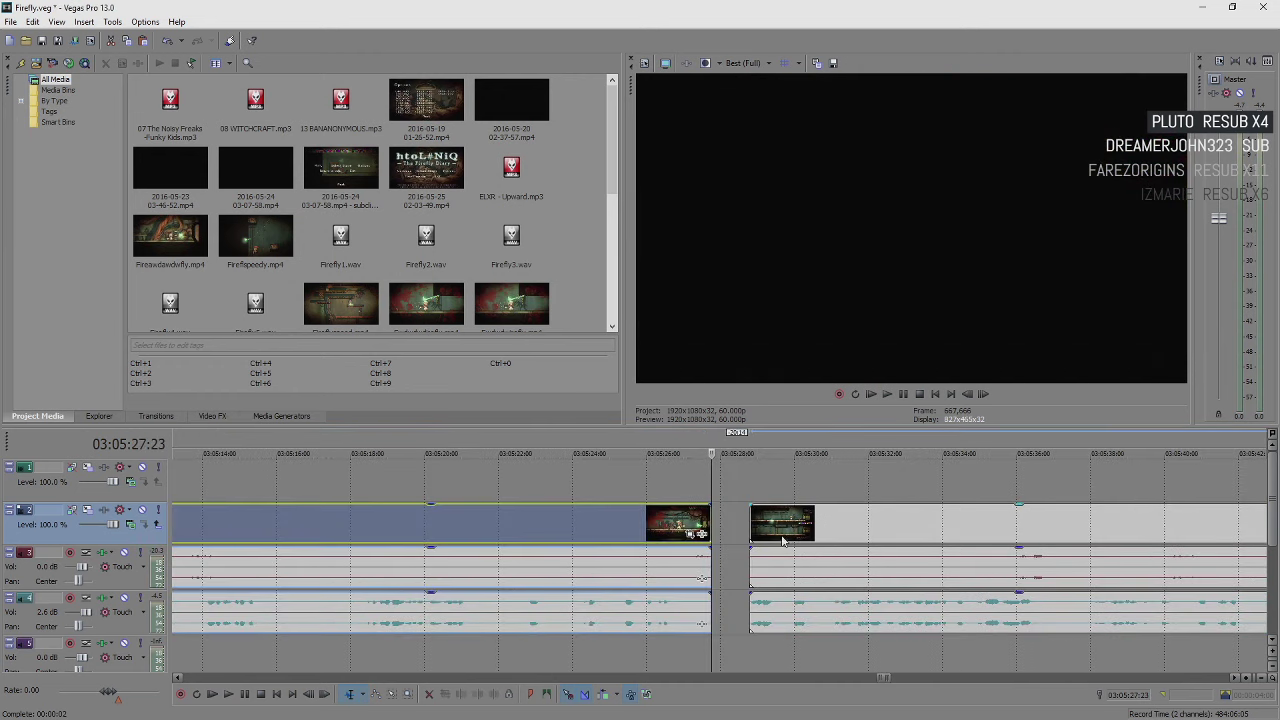
pyautogui.click(771, 537)
pyautogui.moveTo(760, 535); pyautogui.dragTo(755, 535)
# Step: Crossfade the track 3 audio over 21 frames at the 03:05:27:23 cut and play back the transition
pyautogui.click(691, 557)
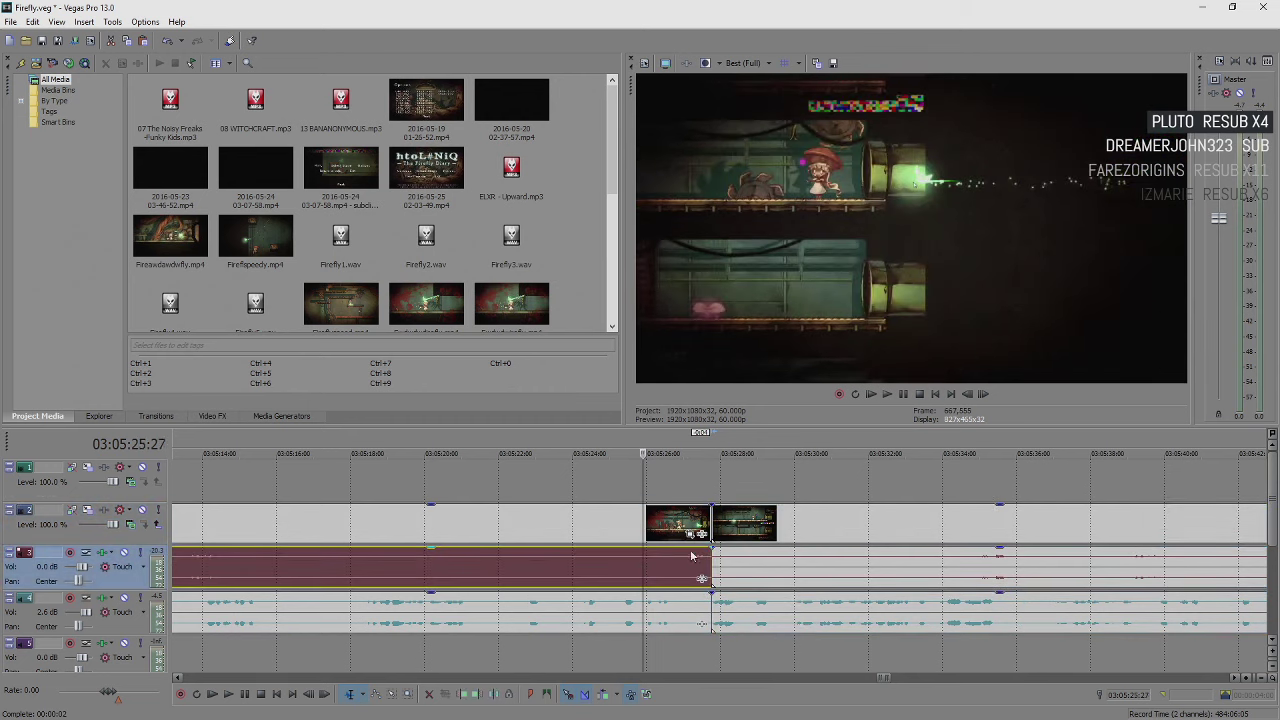
pyautogui.click(658, 565)
pyautogui.press('space')
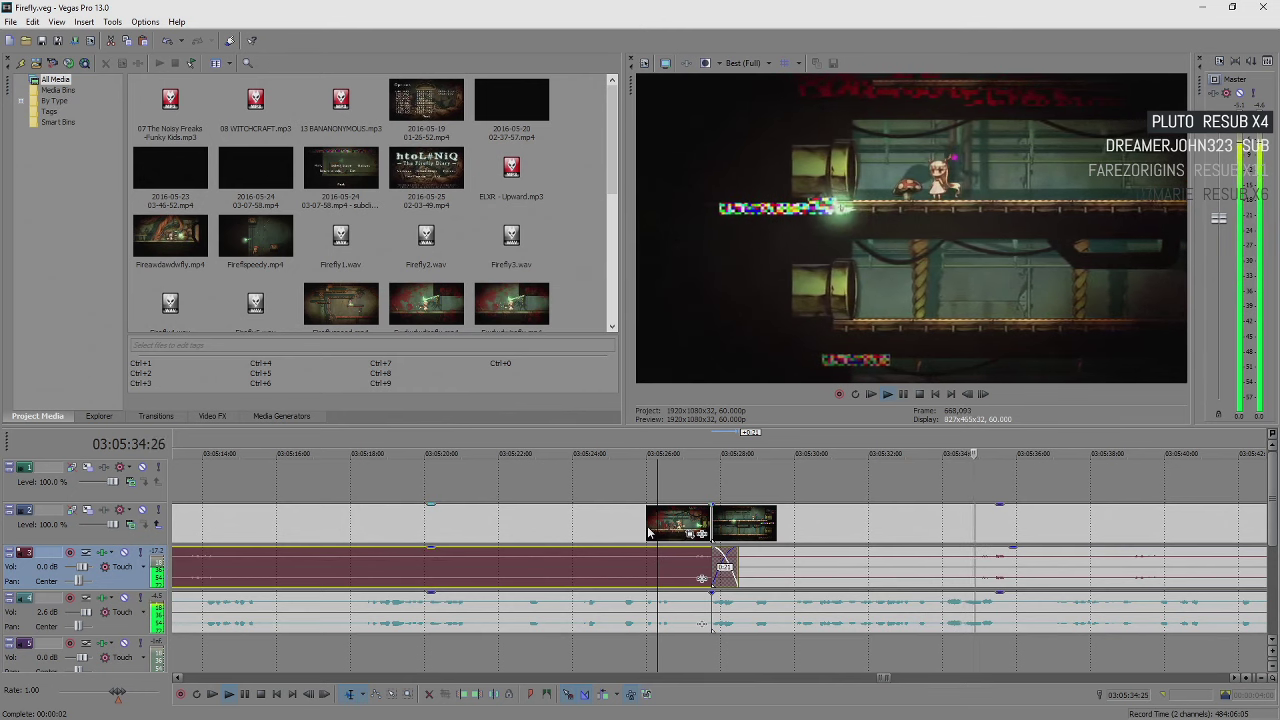
pyautogui.press('space')
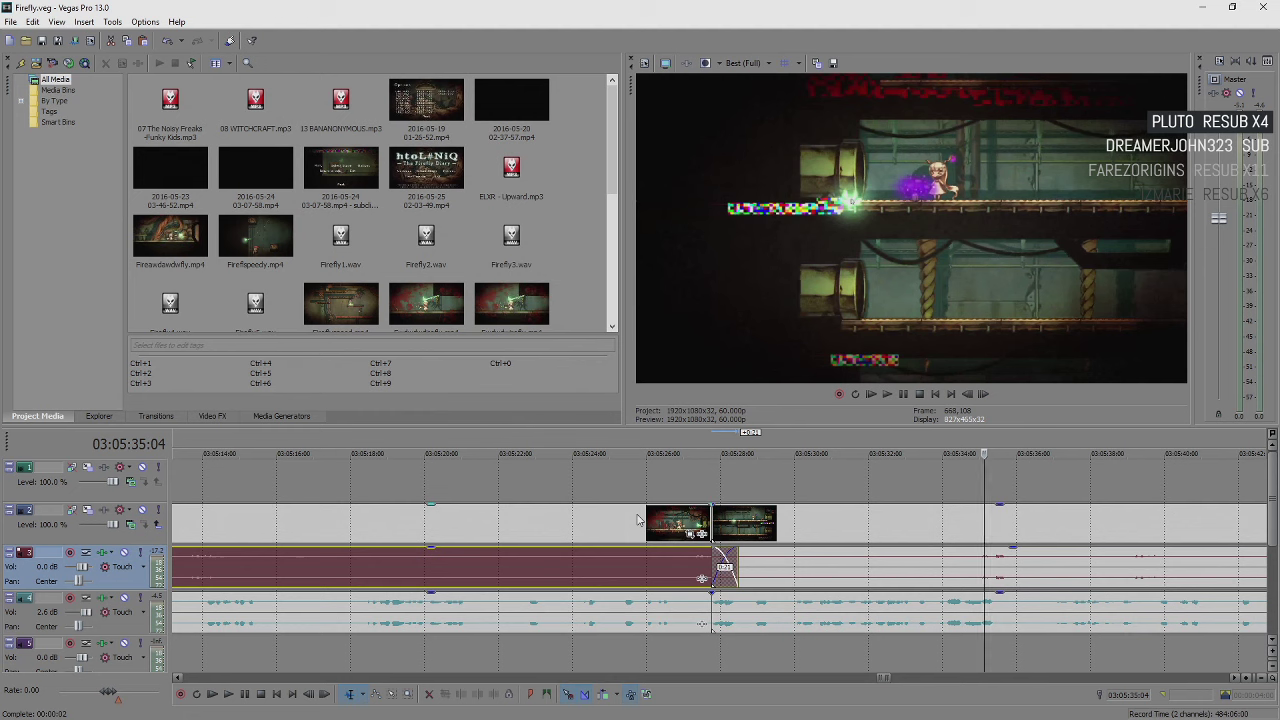
pyautogui.press('space')
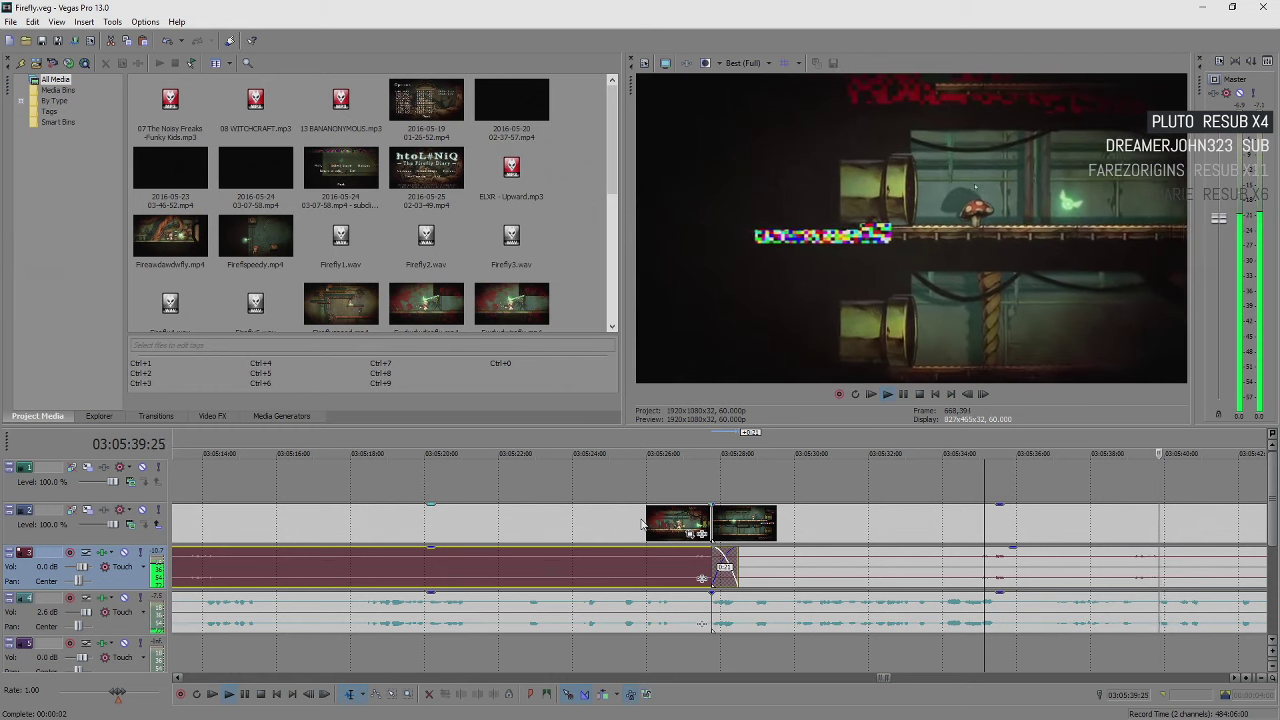
# Step: Review the gameplay from about 03:05:40 to the death near 03:05:53 for the next cut point
pyautogui.scroll(-3, 655, 524)
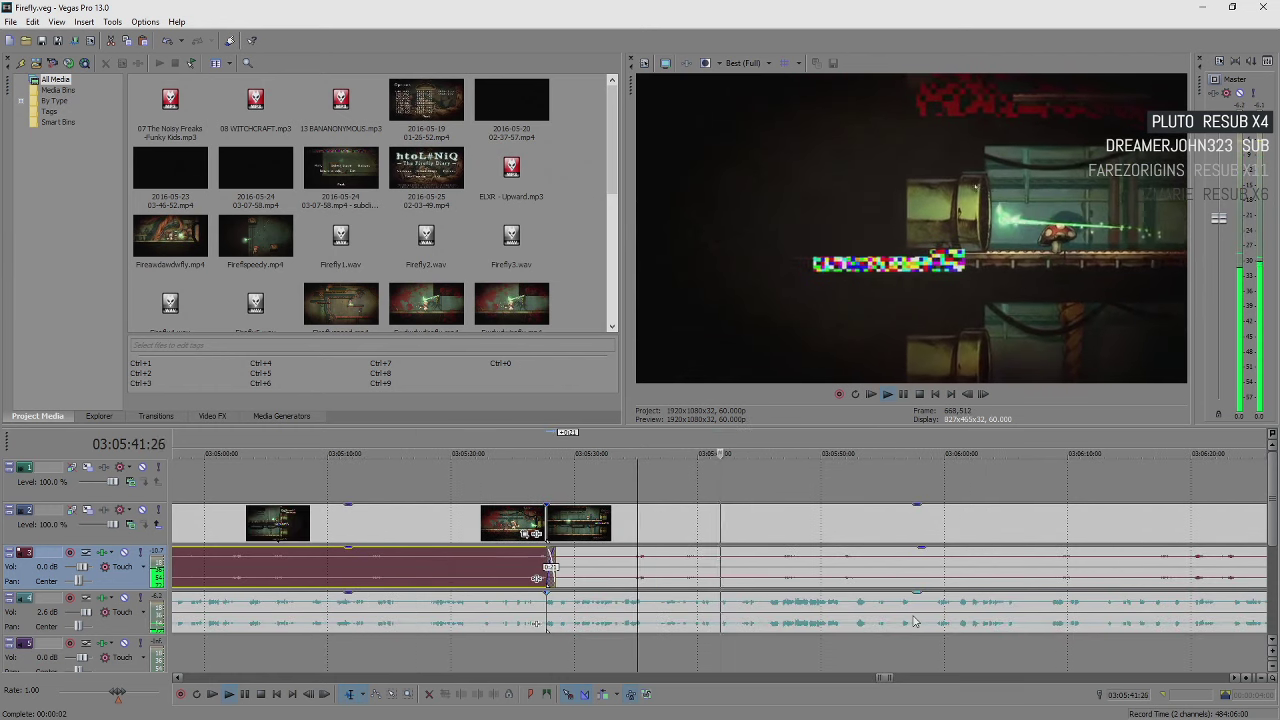
pyautogui.scroll(1, 905, 621)
pyautogui.click(880, 618)
pyautogui.scroll(1, 850, 615)
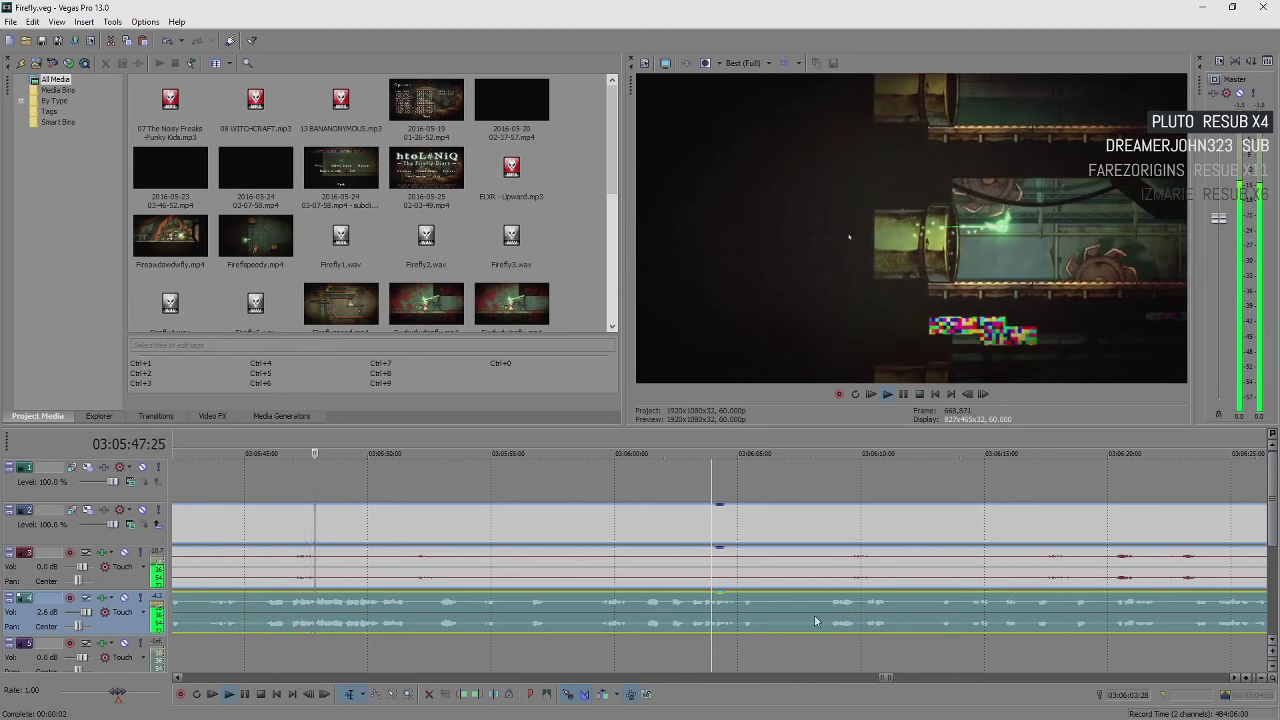
pyautogui.scroll(-1, 780, 625)
pyautogui.scroll(-4, 765, 618)
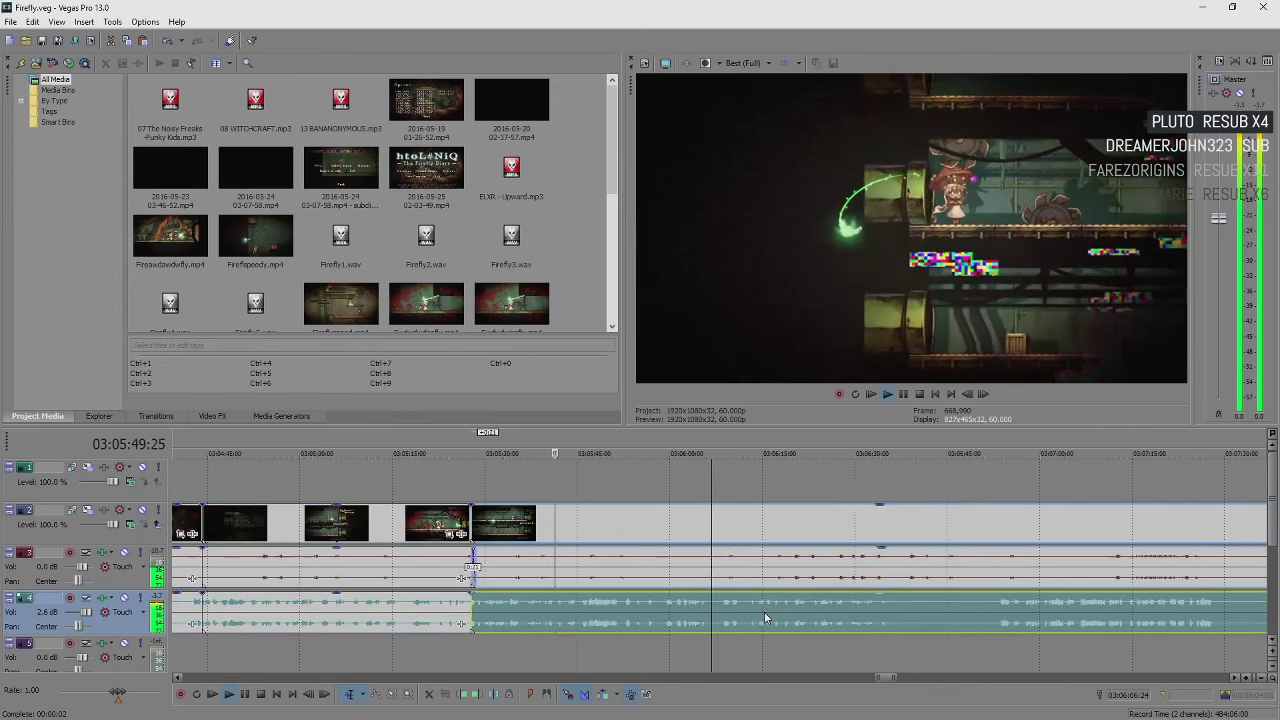
pyautogui.scroll(3, 773, 608)
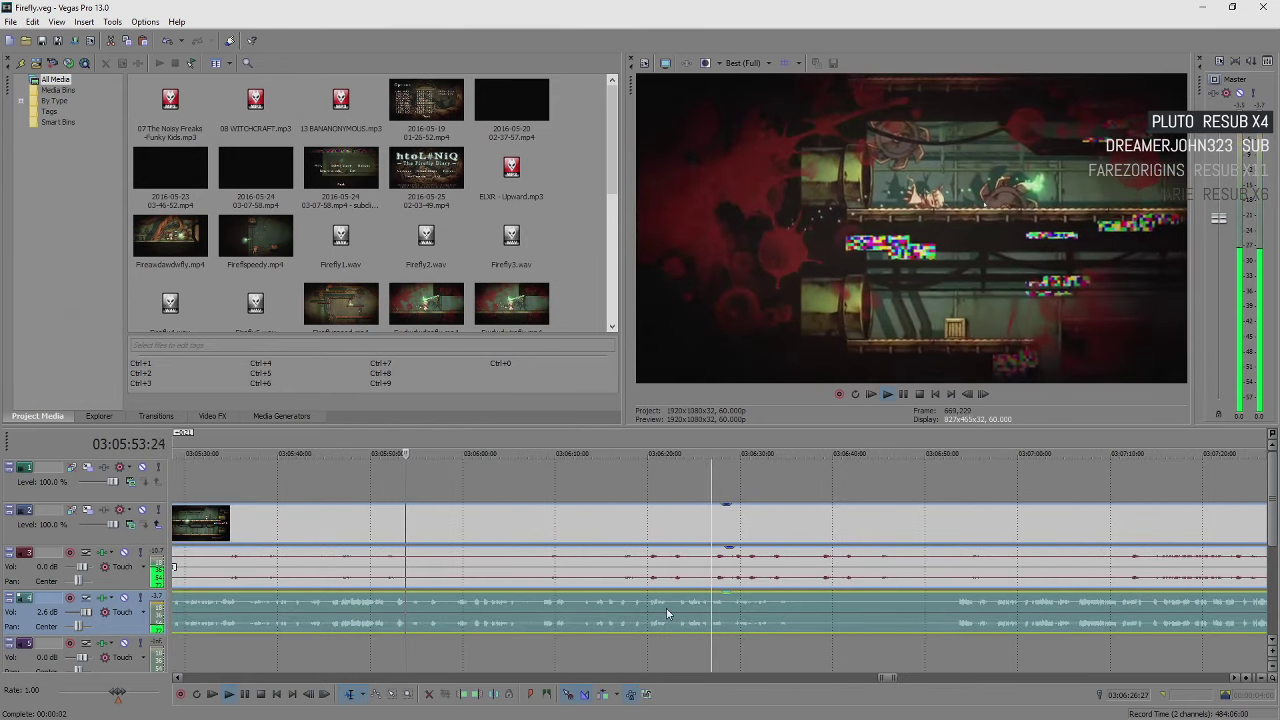
# Step: Split the clip on all three tracks at 03:05:53:28, during the death scene
pyautogui.click(423, 566)
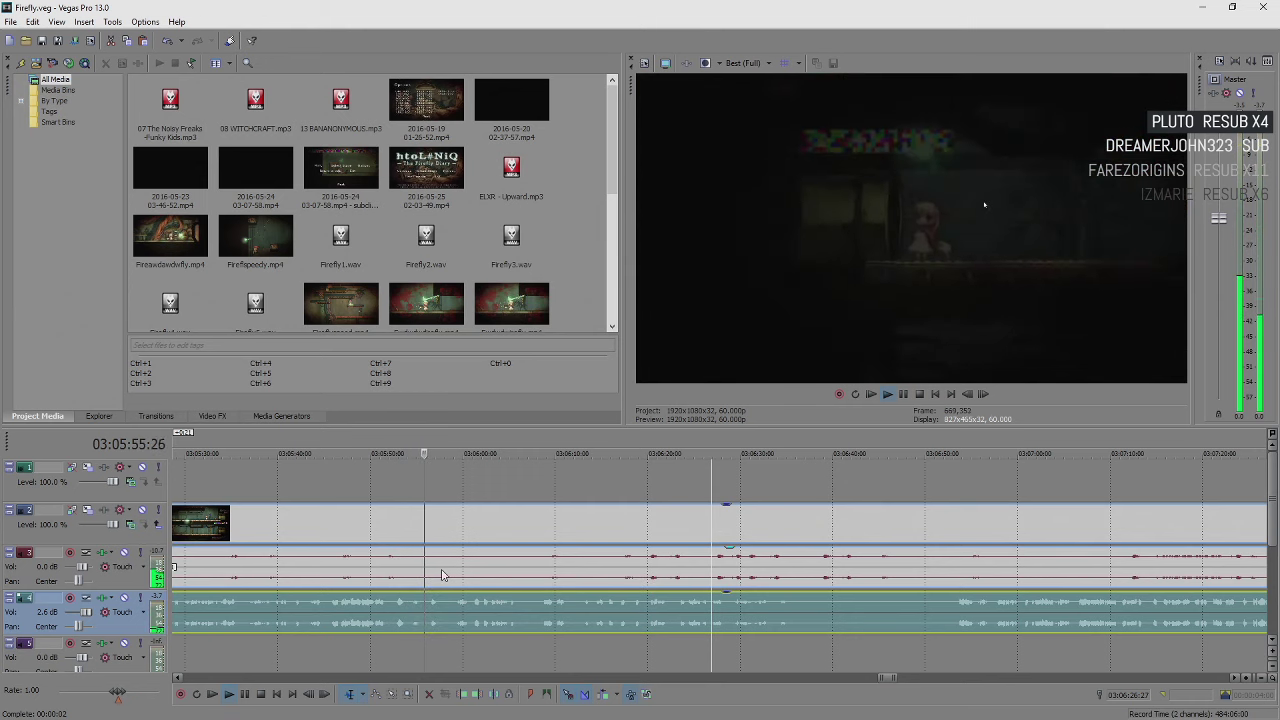
pyautogui.scroll(5, 388, 538)
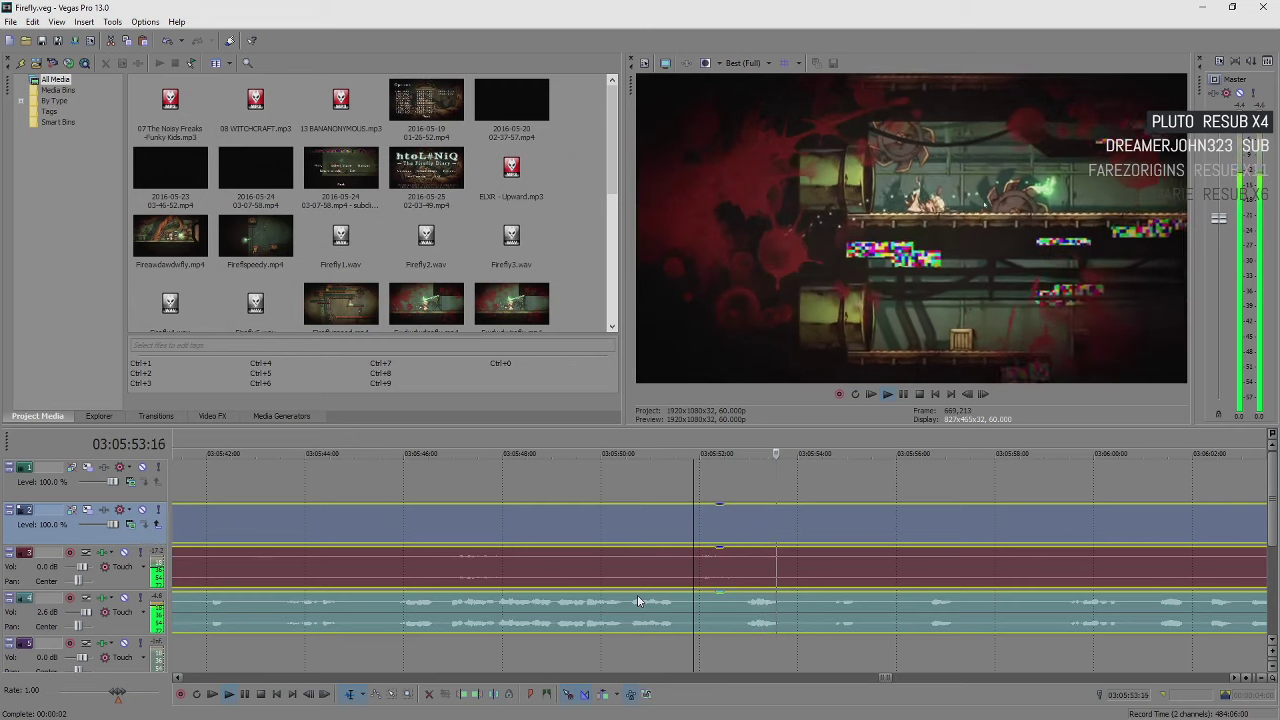
pyautogui.press('s')
pyautogui.scroll(-8, 780, 584)
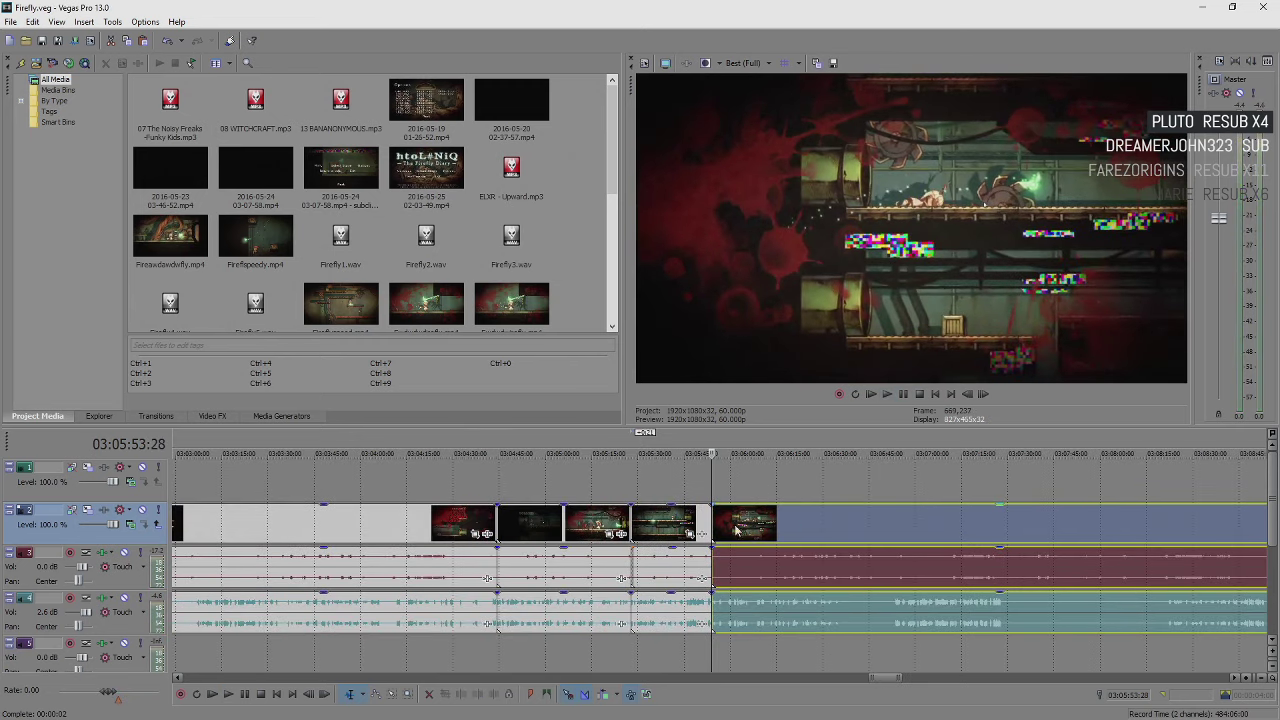
# Step: Trim about 2:28 off the following part's start to the blue silhouette scene and close the gap at 03:05:53:28
pyautogui.moveTo(704, 578); pyautogui.dragTo(1158, 566)
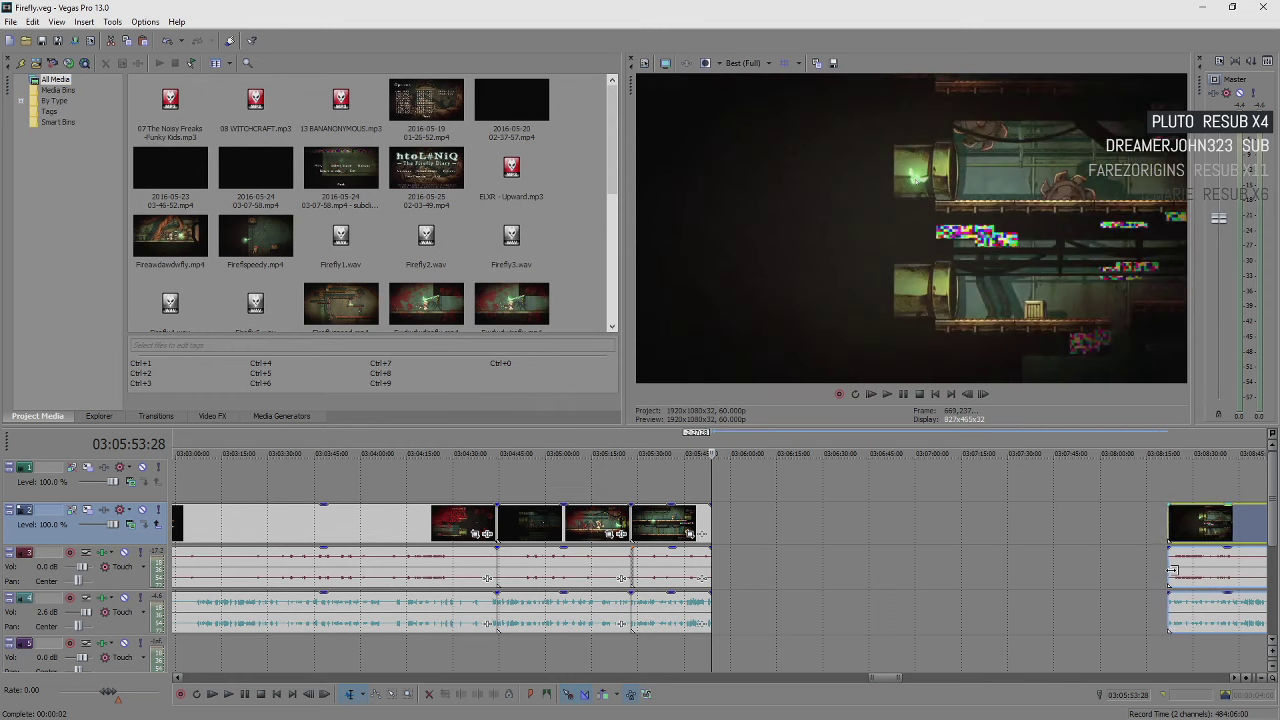
pyautogui.press('space')
pyautogui.scroll(3, 1156, 565)
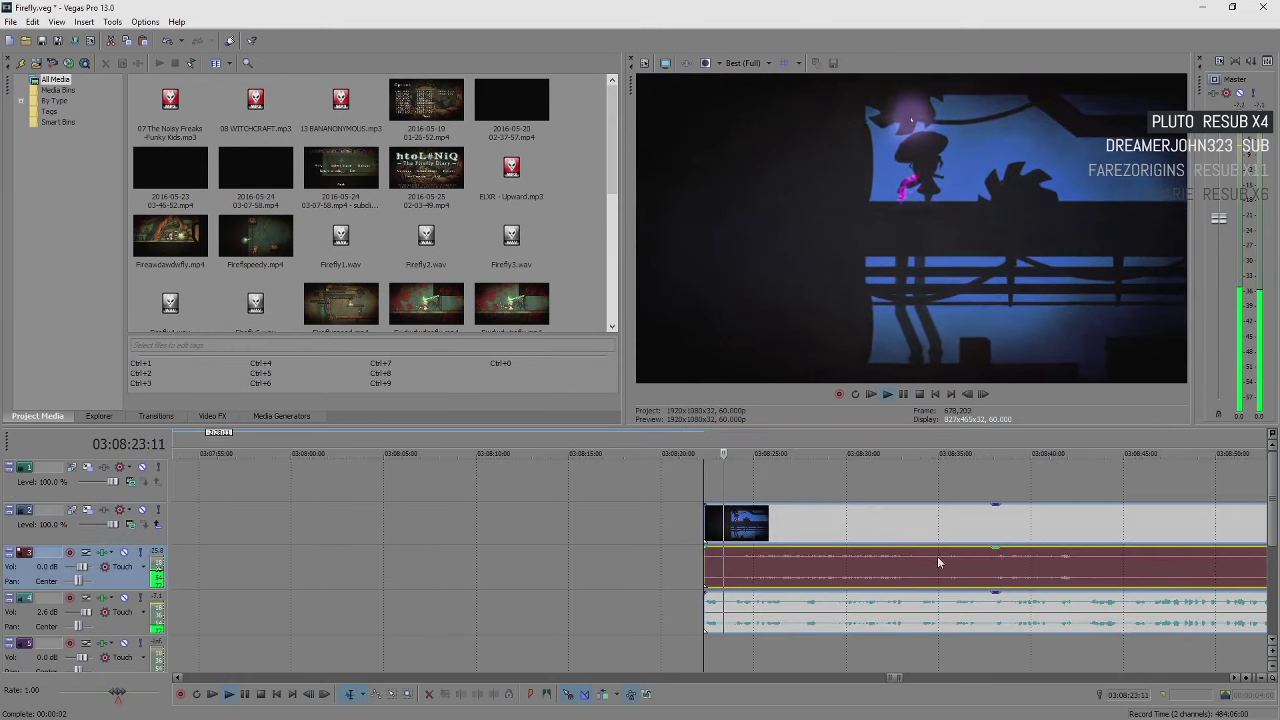
pyautogui.click(757, 535)
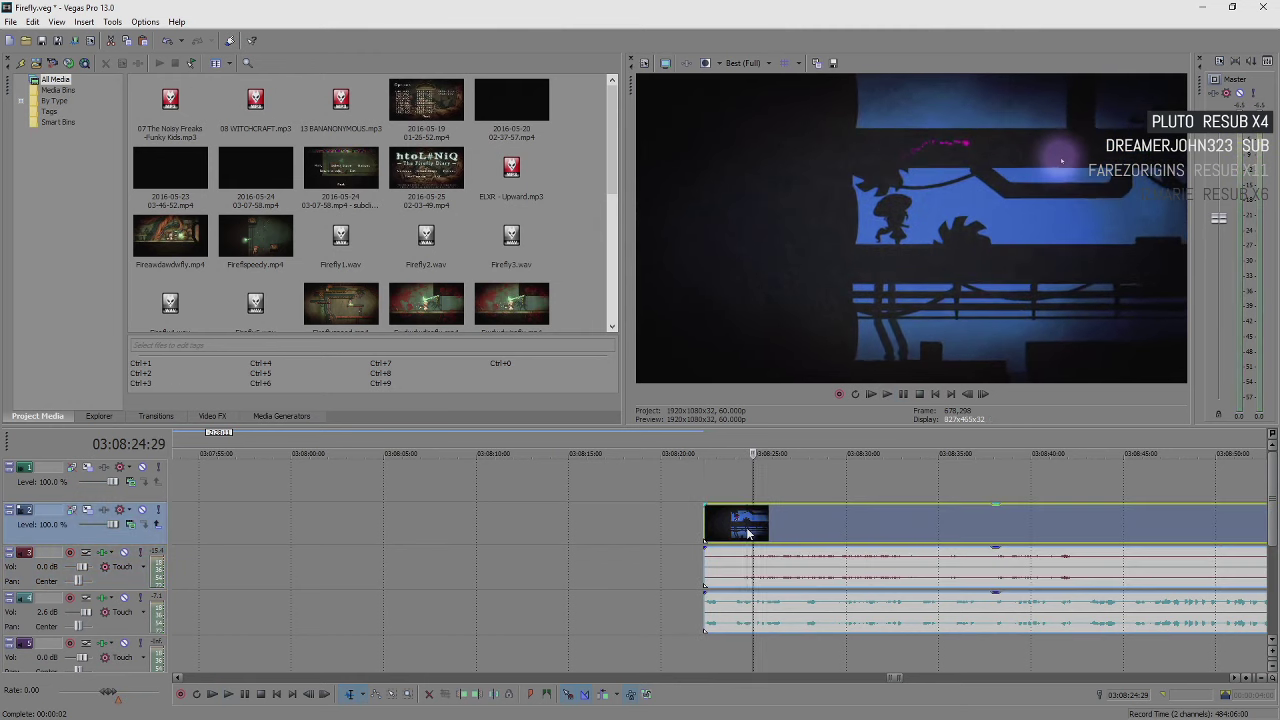
pyautogui.scroll(-5, 750, 538)
pyautogui.moveTo(748, 540); pyautogui.dragTo(263, 523)
pyautogui.scroll(5, 734, 598)
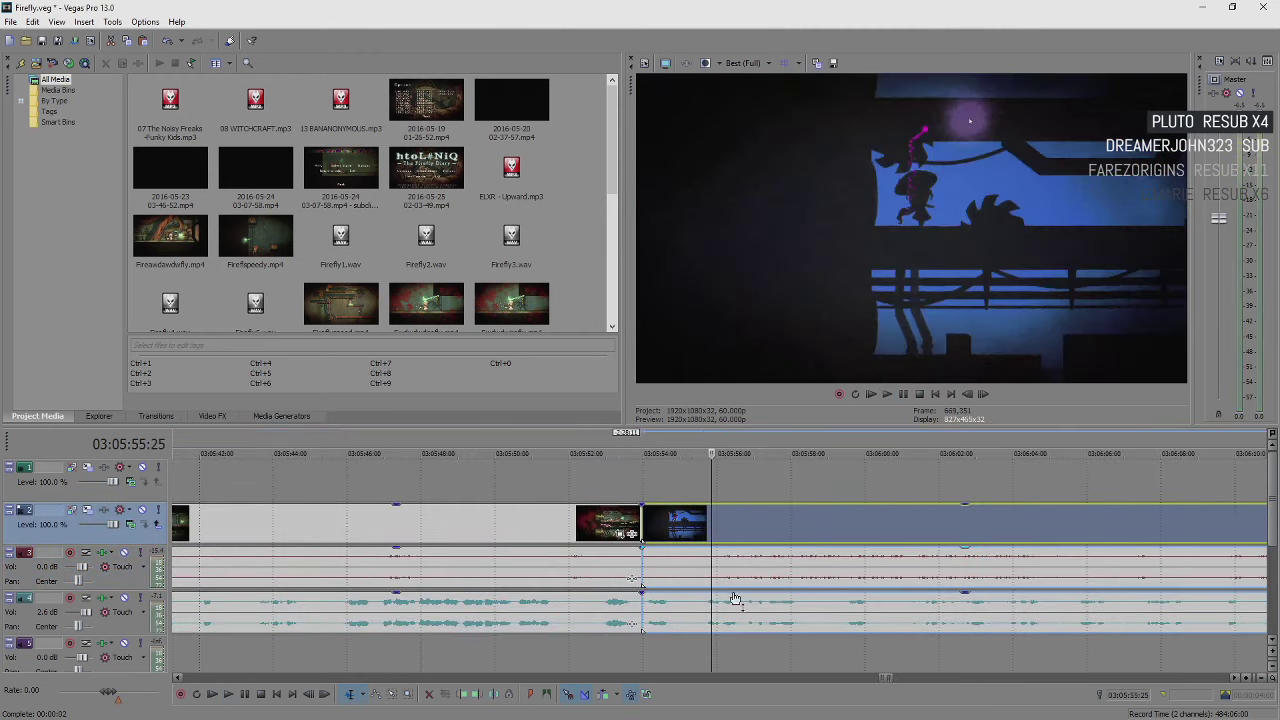
# Step: Crossfade the track 3 audio over 13 frames at the 03:05:53:28 cut and play back the transition
pyautogui.click(625, 570)
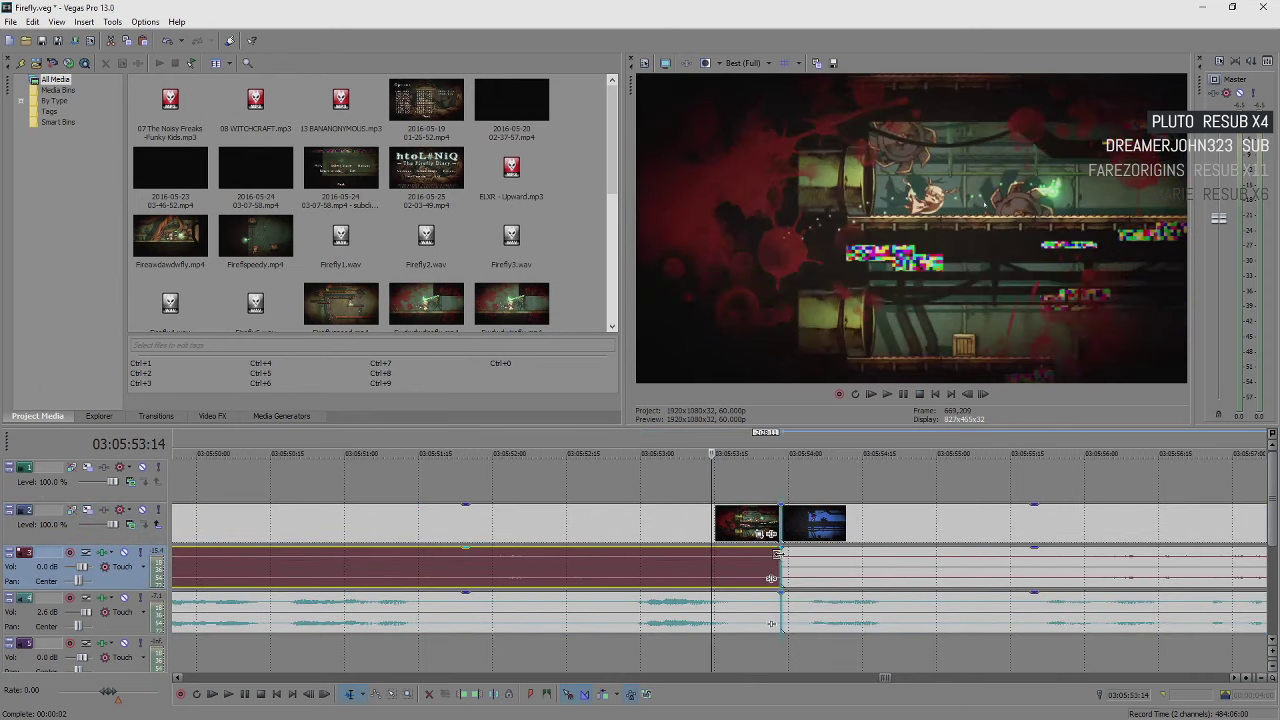
pyautogui.moveTo(780, 553); pyautogui.dragTo(840, 567)
pyautogui.click(631, 560)
pyautogui.press('space')
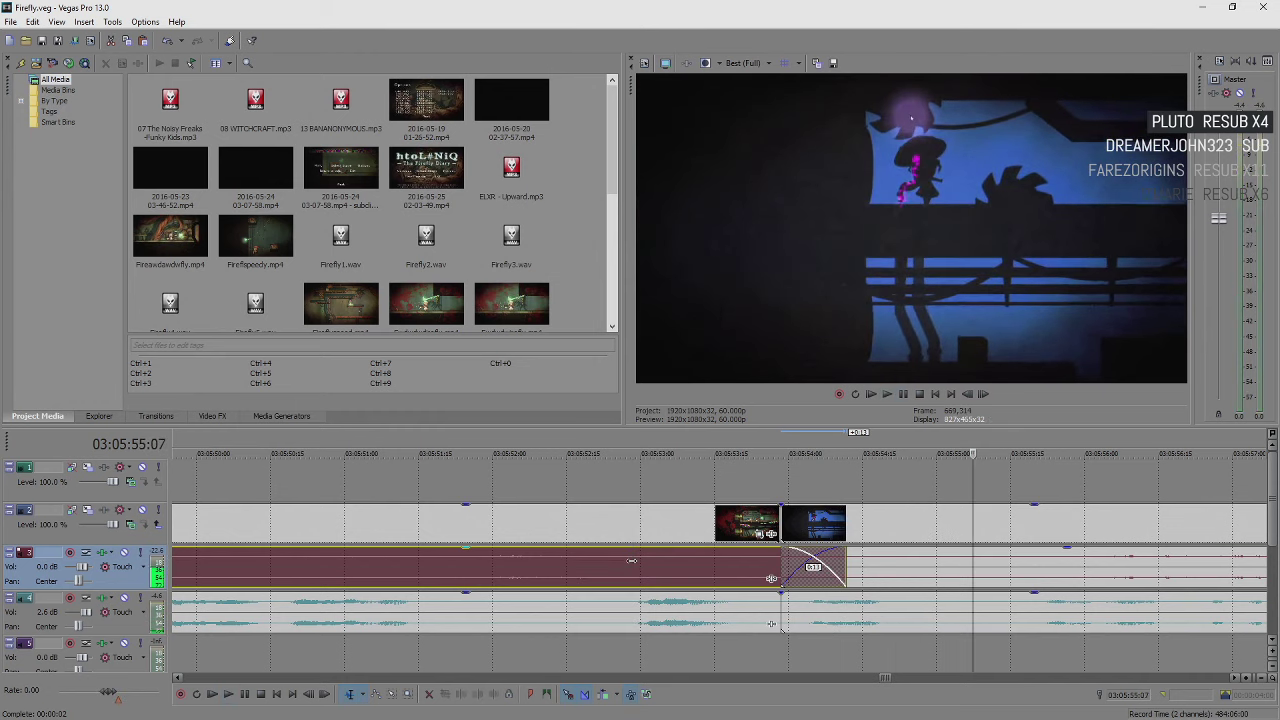
# Step: Trim the death scene clip's end to 03:05:53:25, pull the silhouette clip back against it and replay the cut
pyautogui.click(667, 523)
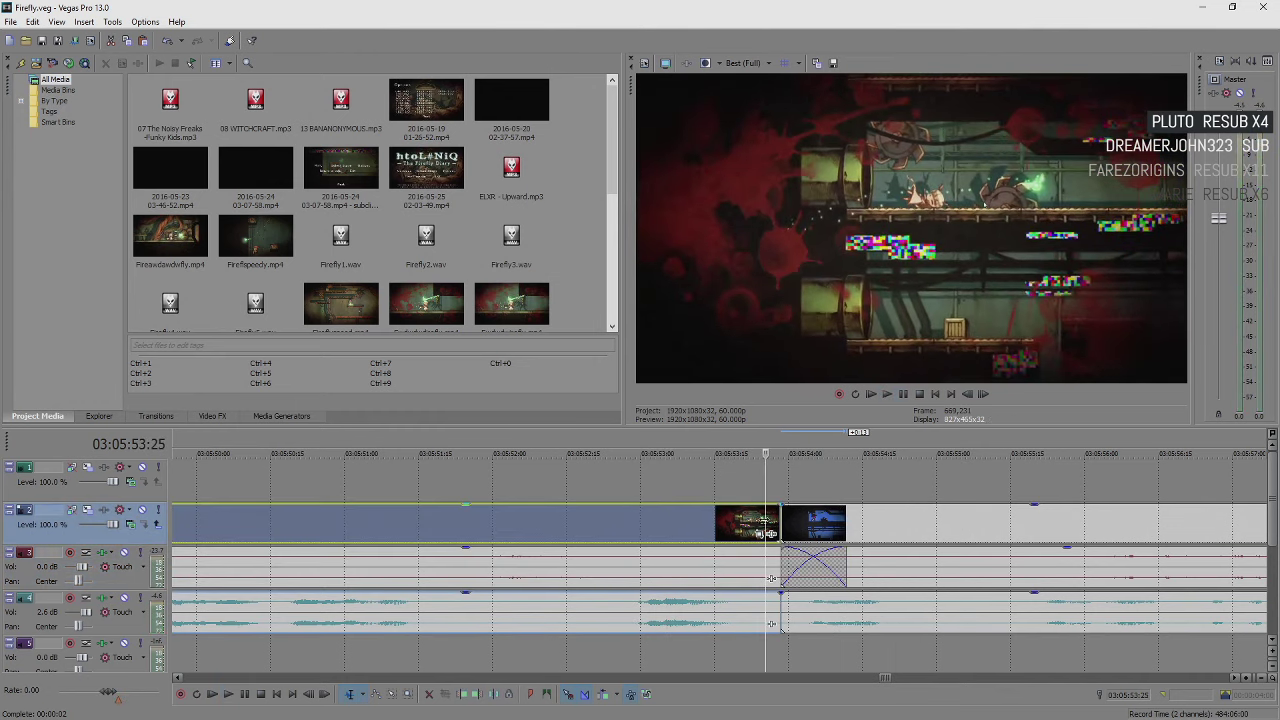
pyautogui.moveTo(849, 526); pyautogui.dragTo(834, 526)
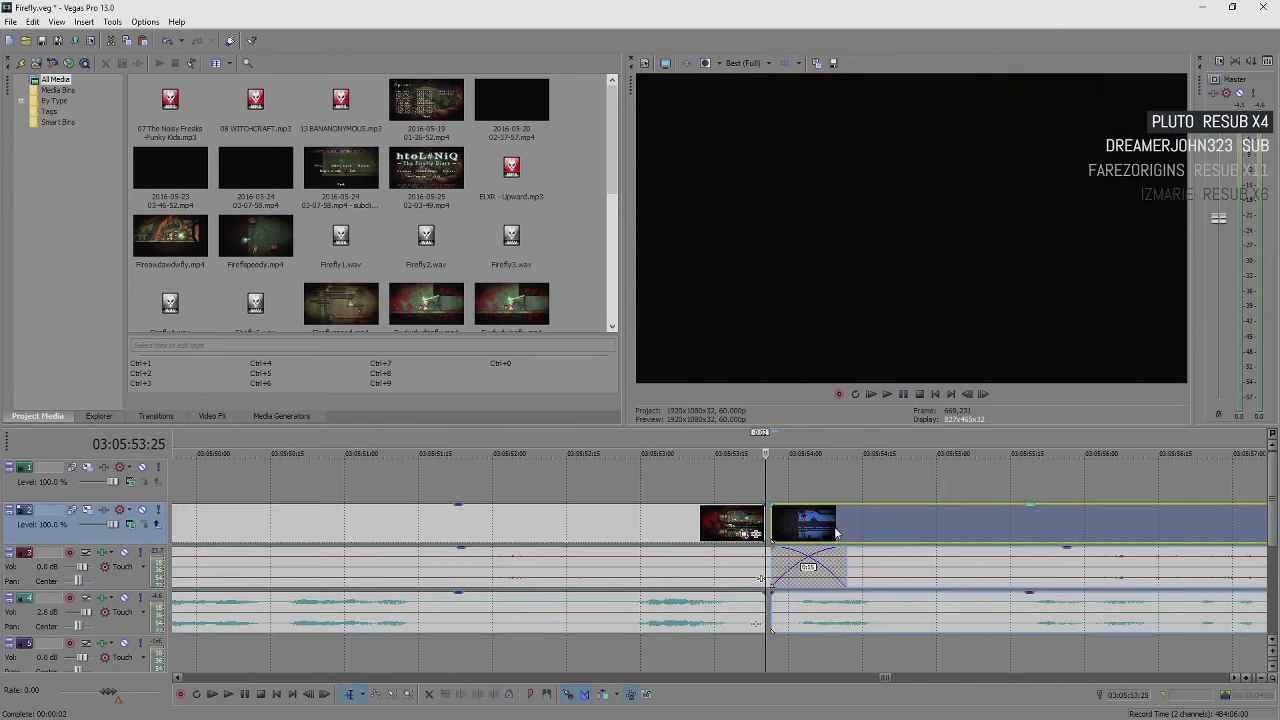
pyautogui.click(700, 527)
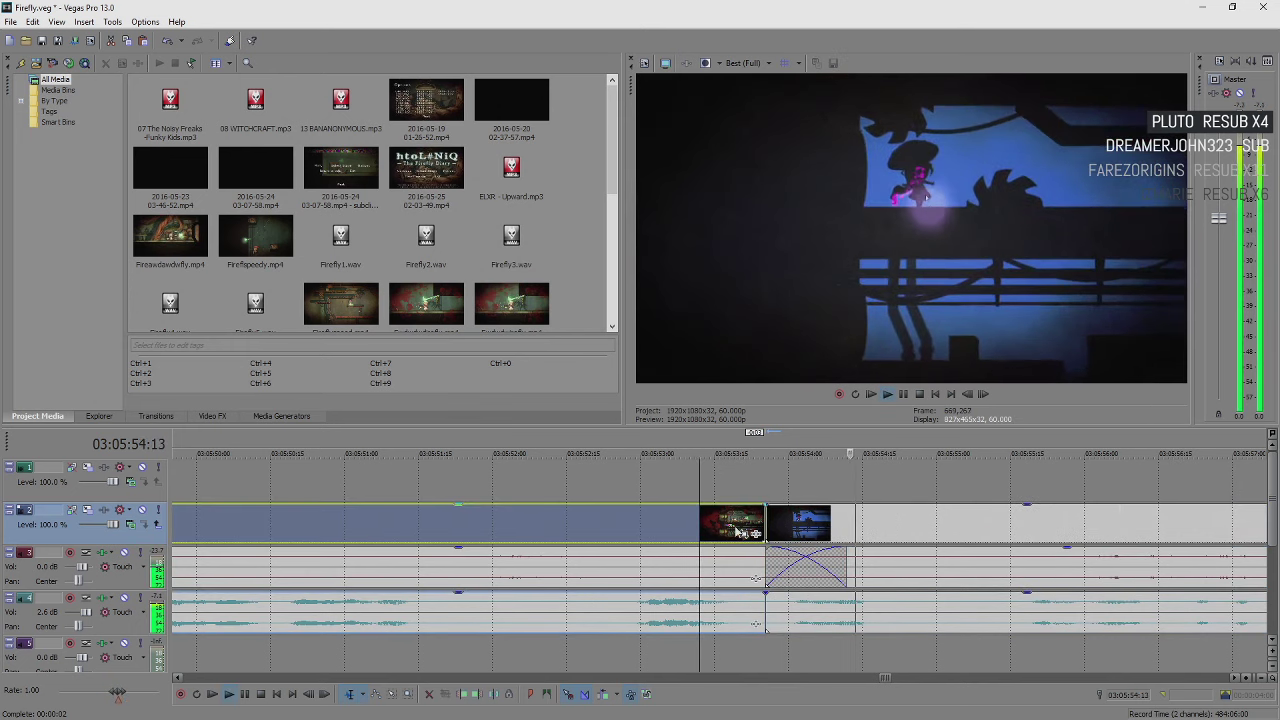
# Step: Trim about 4 frames off the silhouette clip's start, close the gap and play back the tightened cut
pyautogui.press('Return')
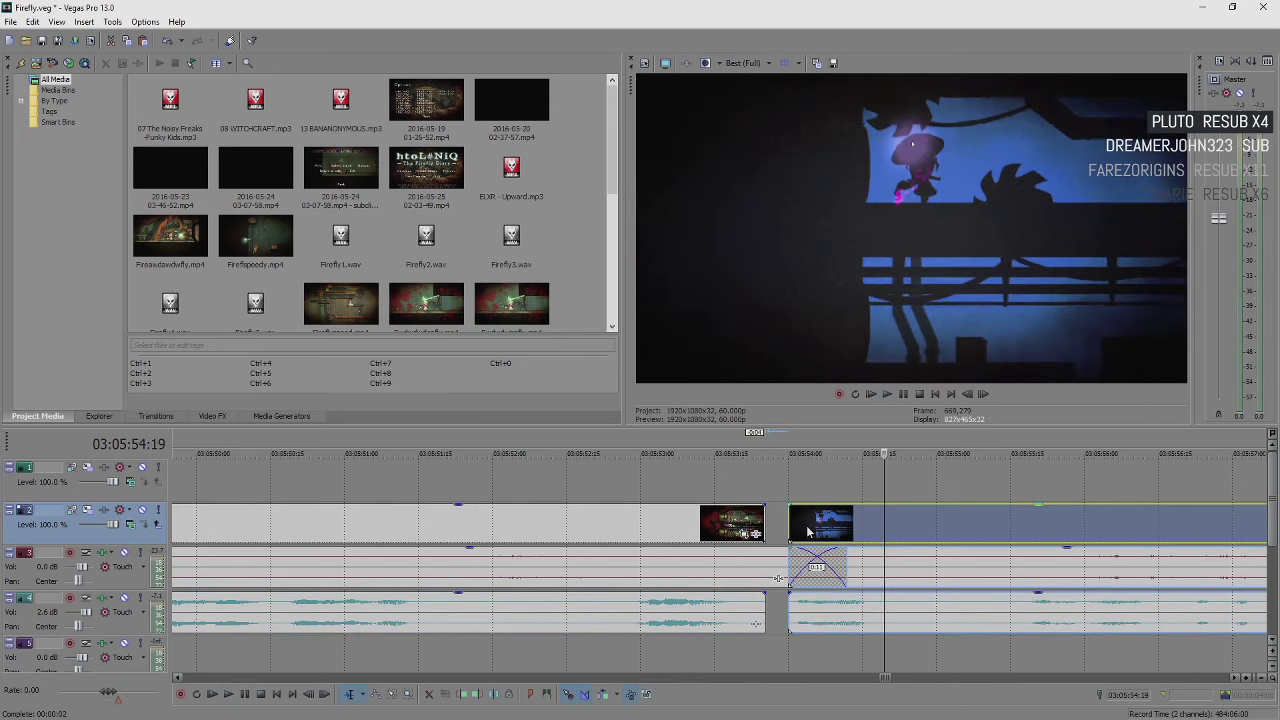
pyautogui.click(806, 523)
pyautogui.click(628, 519)
pyautogui.press('space')
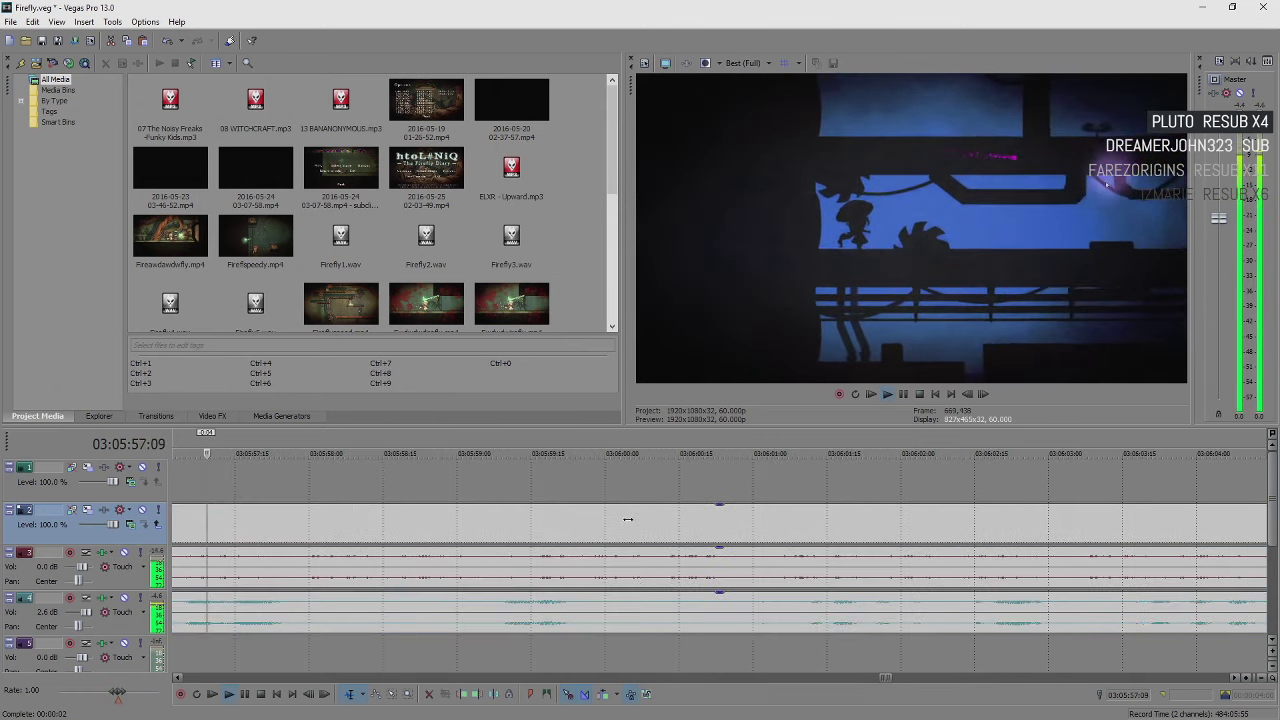
# Step: Review the silhouette scene from about 03:05:57 to 03:06:06 and examine the following stretch of the timeline
pyautogui.press('space')
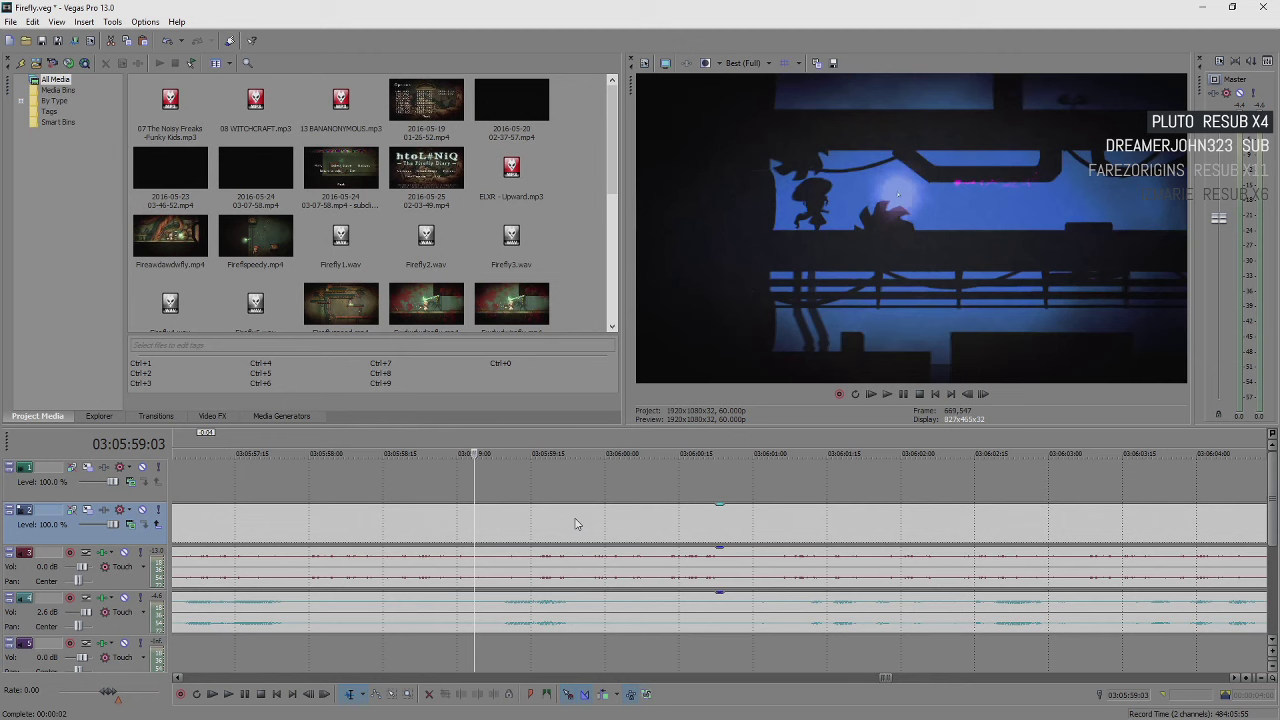
pyautogui.press('space')
pyautogui.scroll(-4, 879, 606)
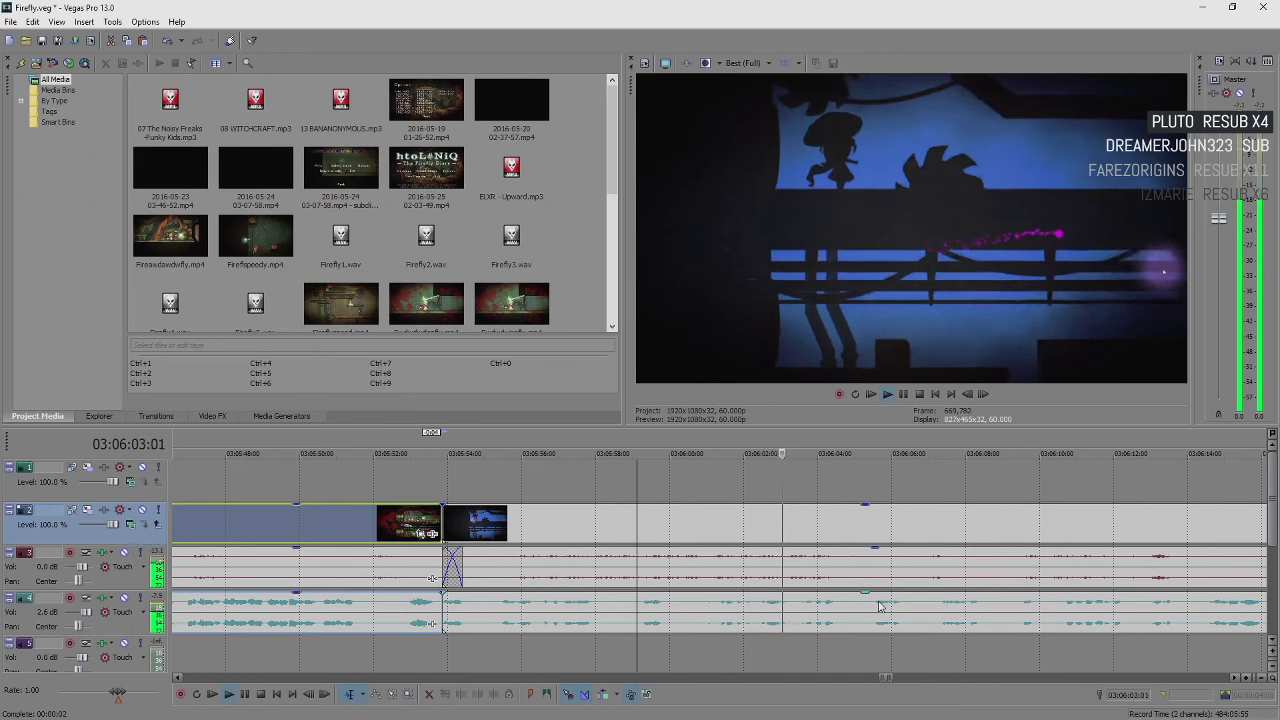
pyautogui.press('Return')
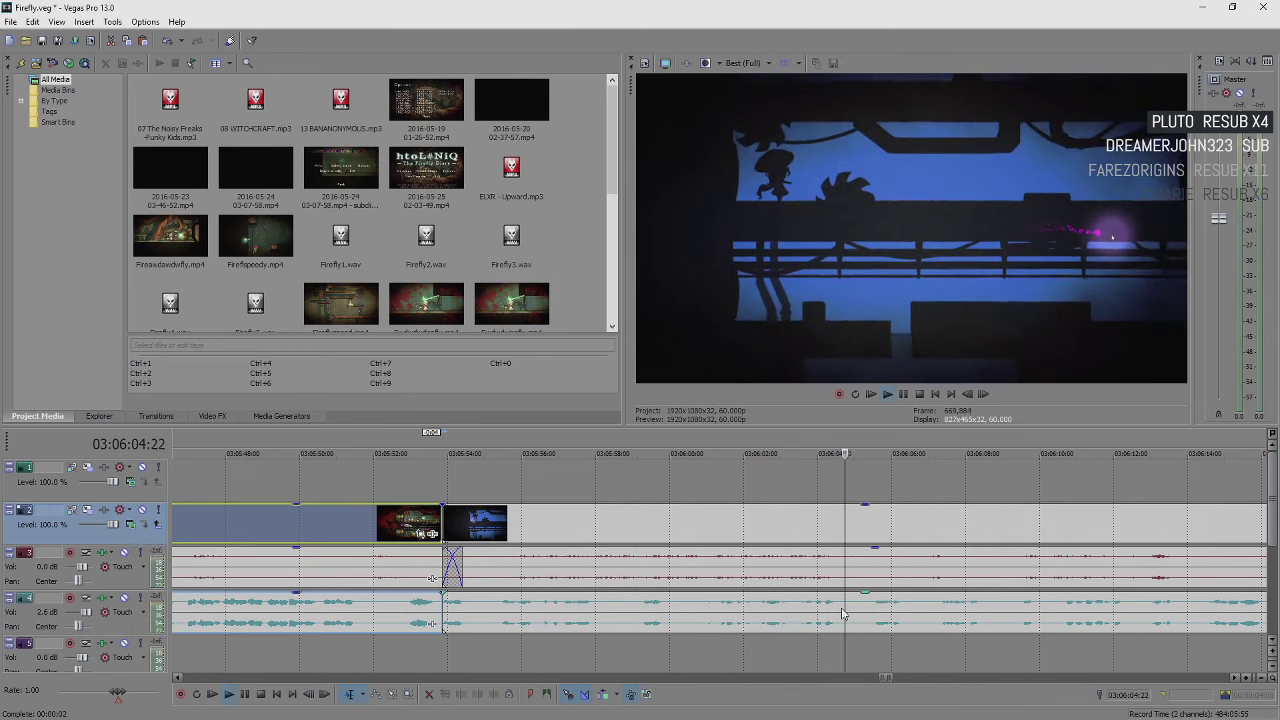
pyautogui.scroll(-3, 840, 610)
pyautogui.click(840, 607)
pyautogui.scroll(-2, 840, 607)
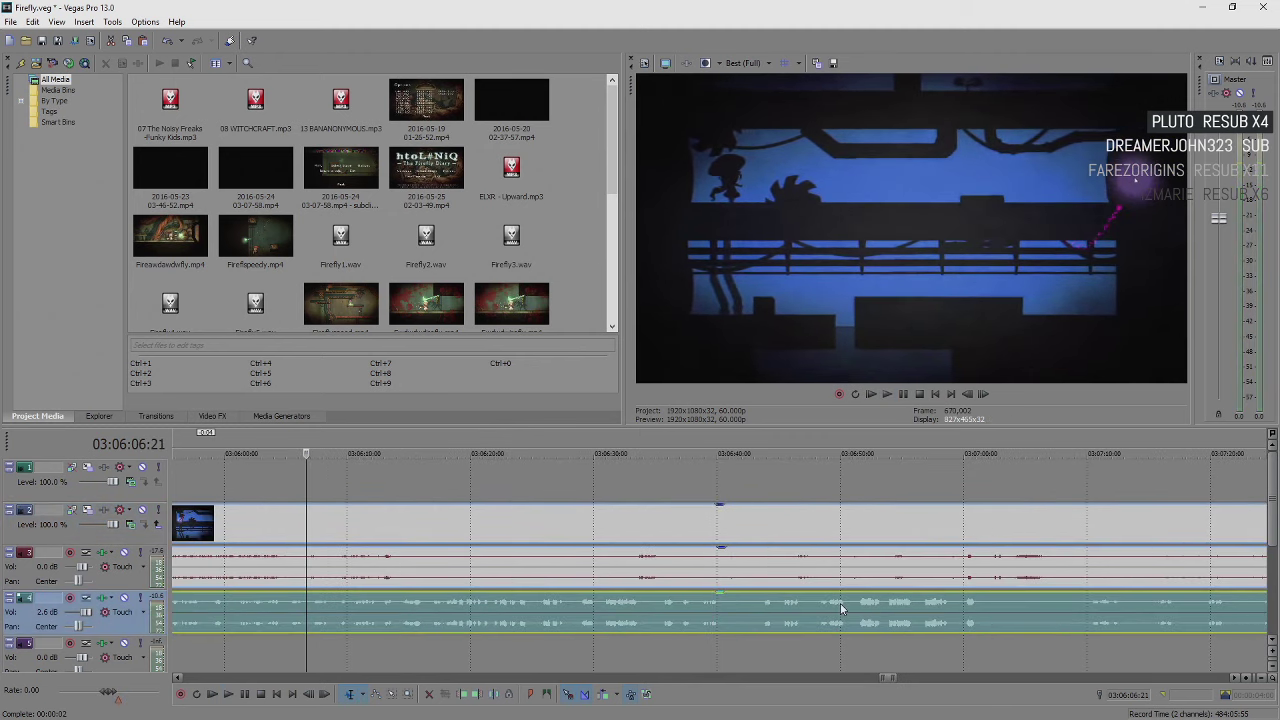
# Step: Review the footage from about 03:06:06 to 03:07:02 and examine the dead time around the red glitch death scene
pyautogui.press('space')
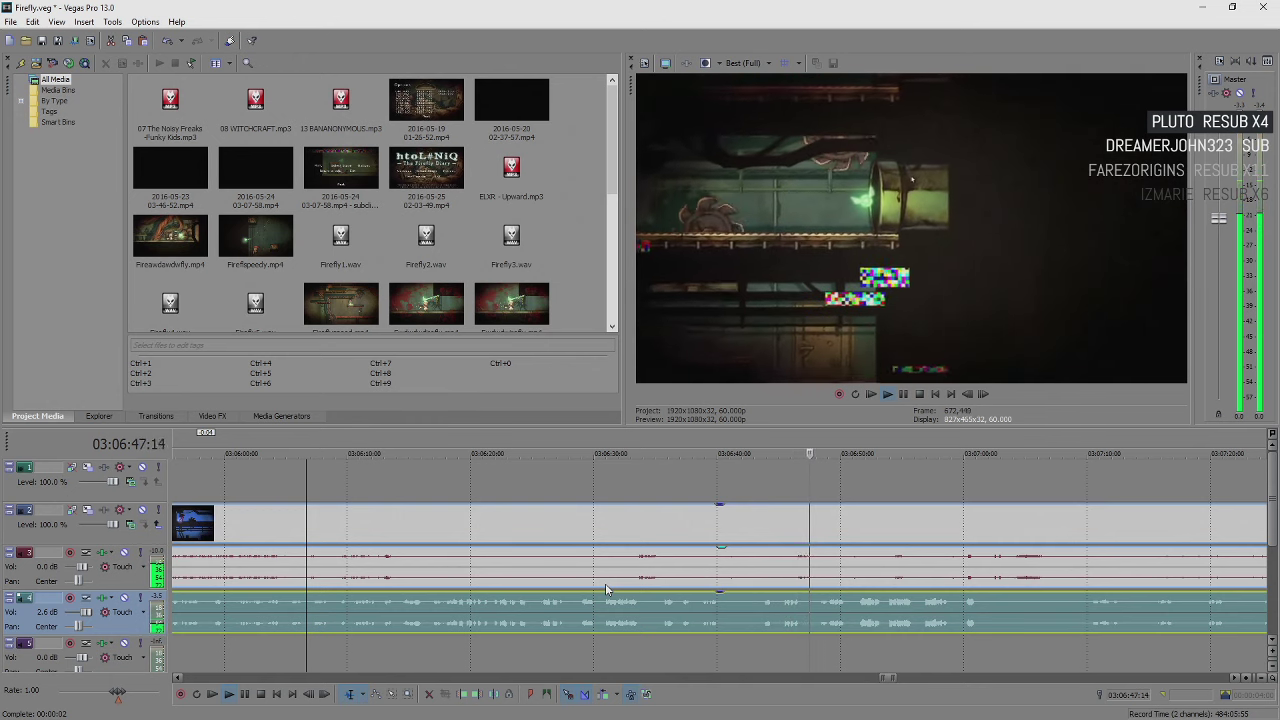
pyautogui.press('Return')
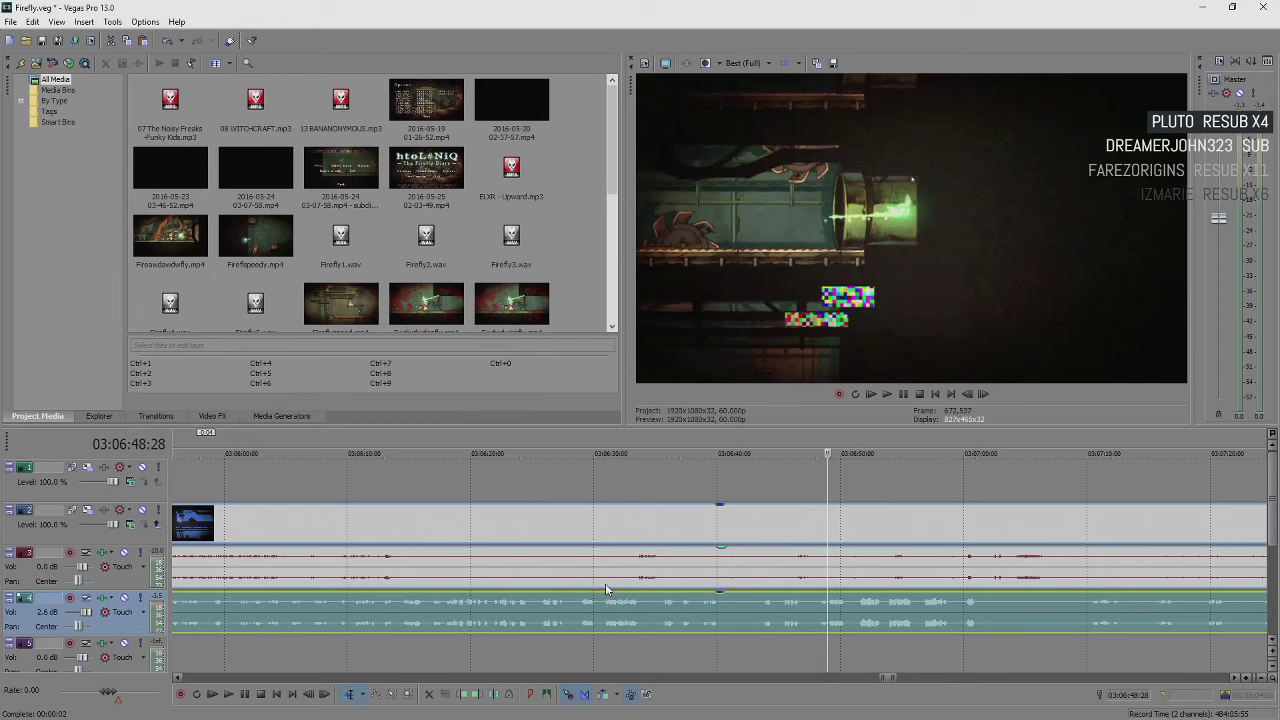
pyautogui.press('space')
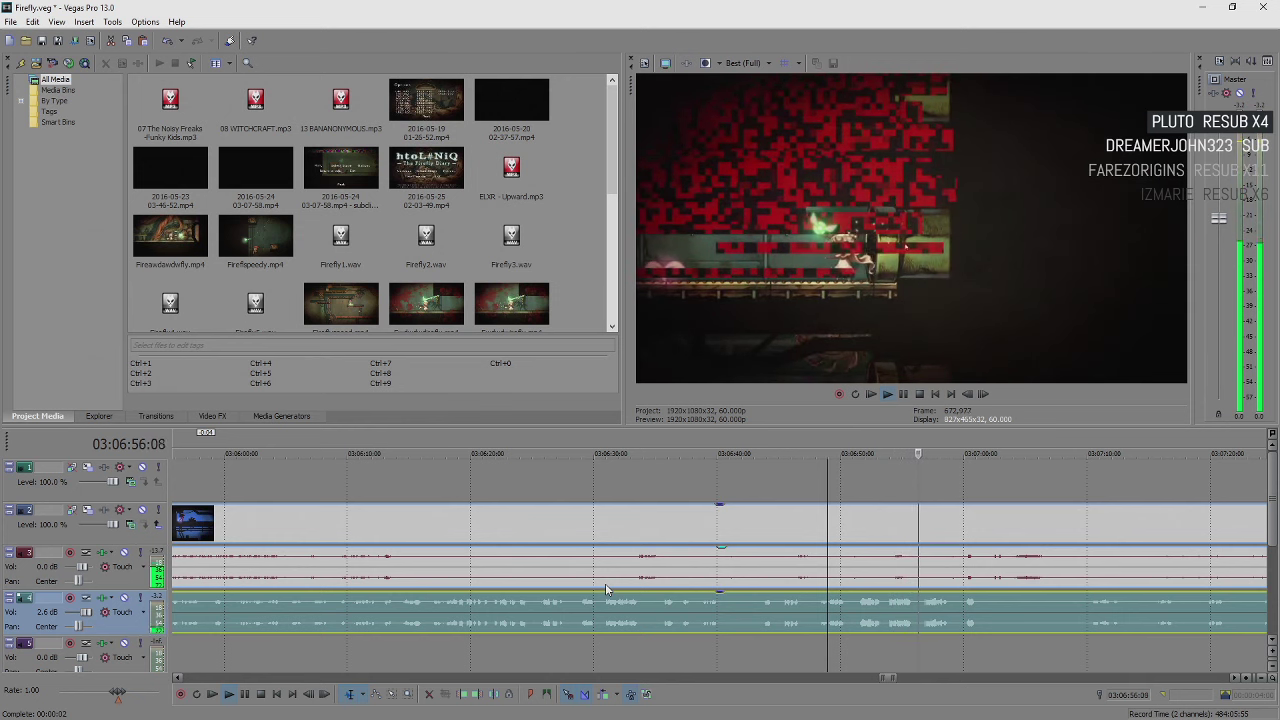
pyautogui.click(949, 526)
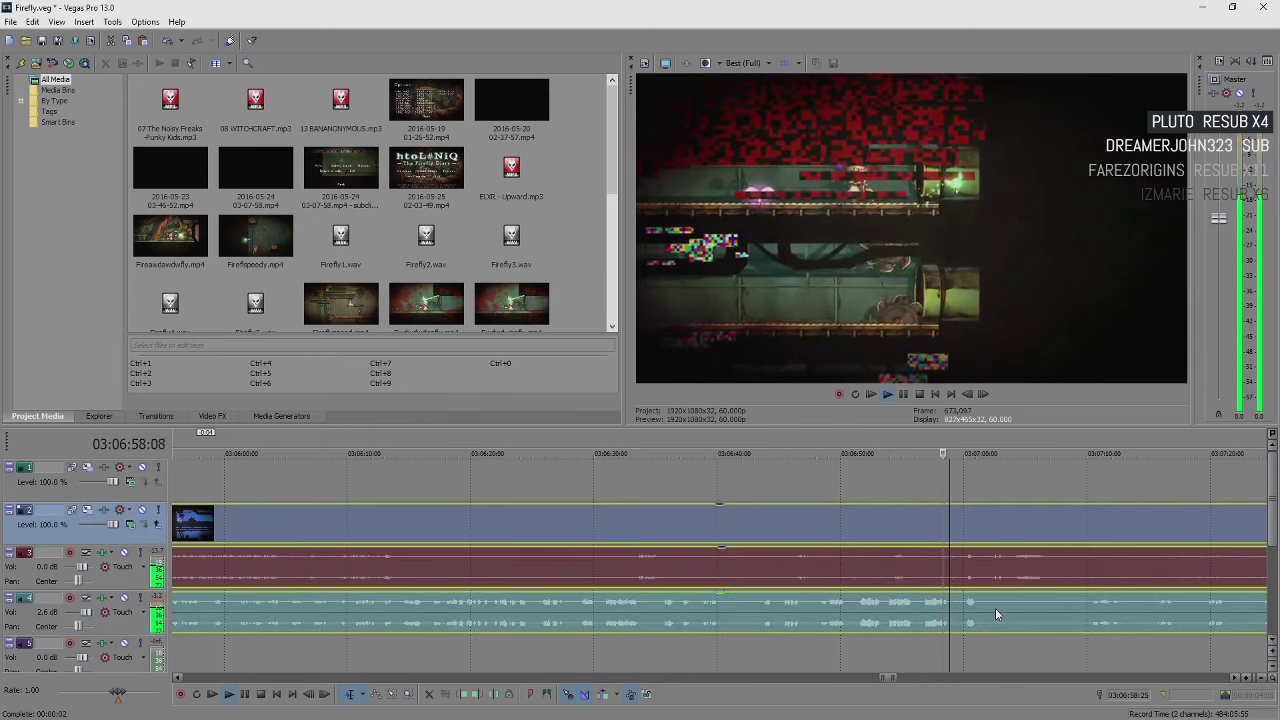
pyautogui.click(995, 608)
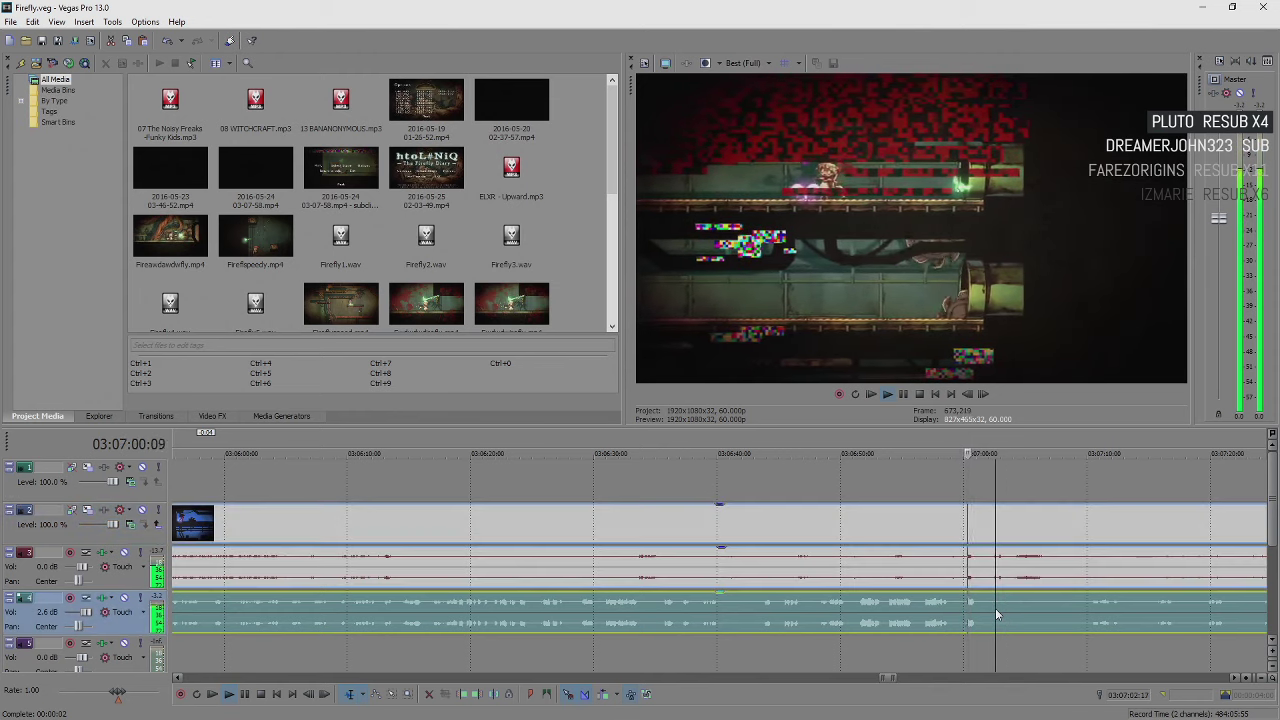
pyautogui.scroll(4, 995, 608)
pyautogui.press('Return')
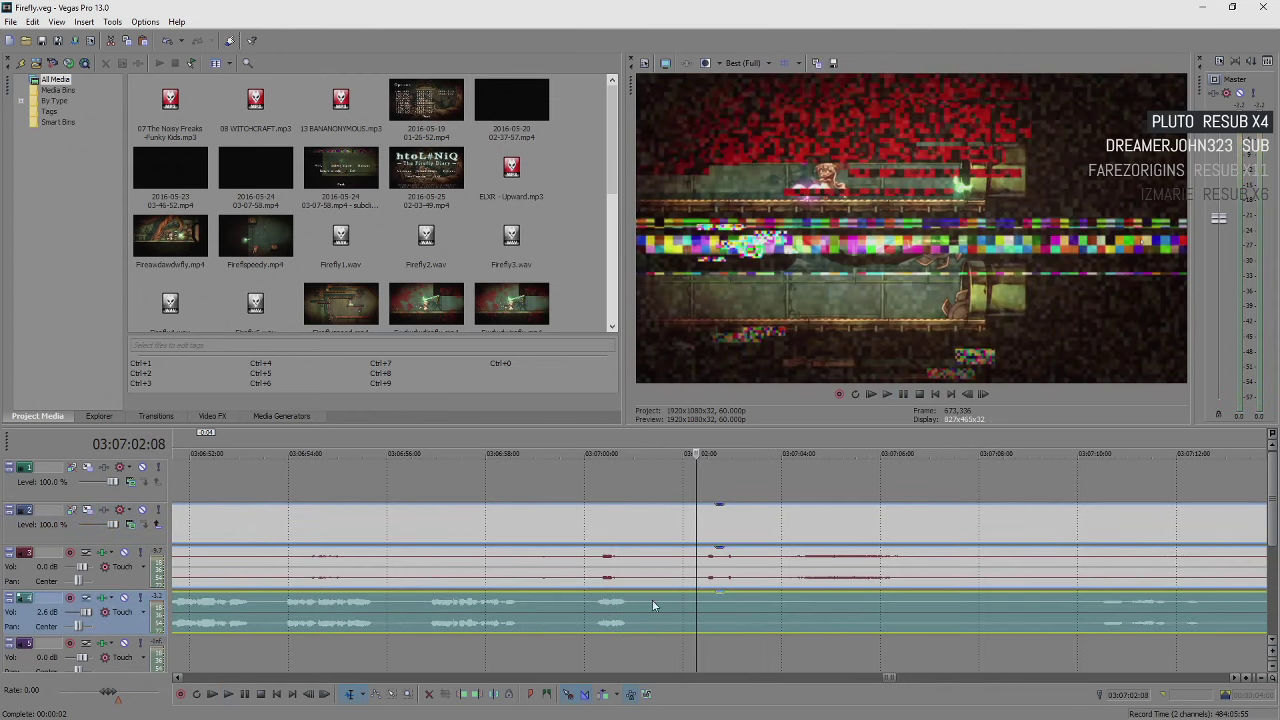
# Step: Split the clips at 03:07:01:00, remove about 1:07 of dead time after the split and close the gap
pyautogui.click(593, 528)
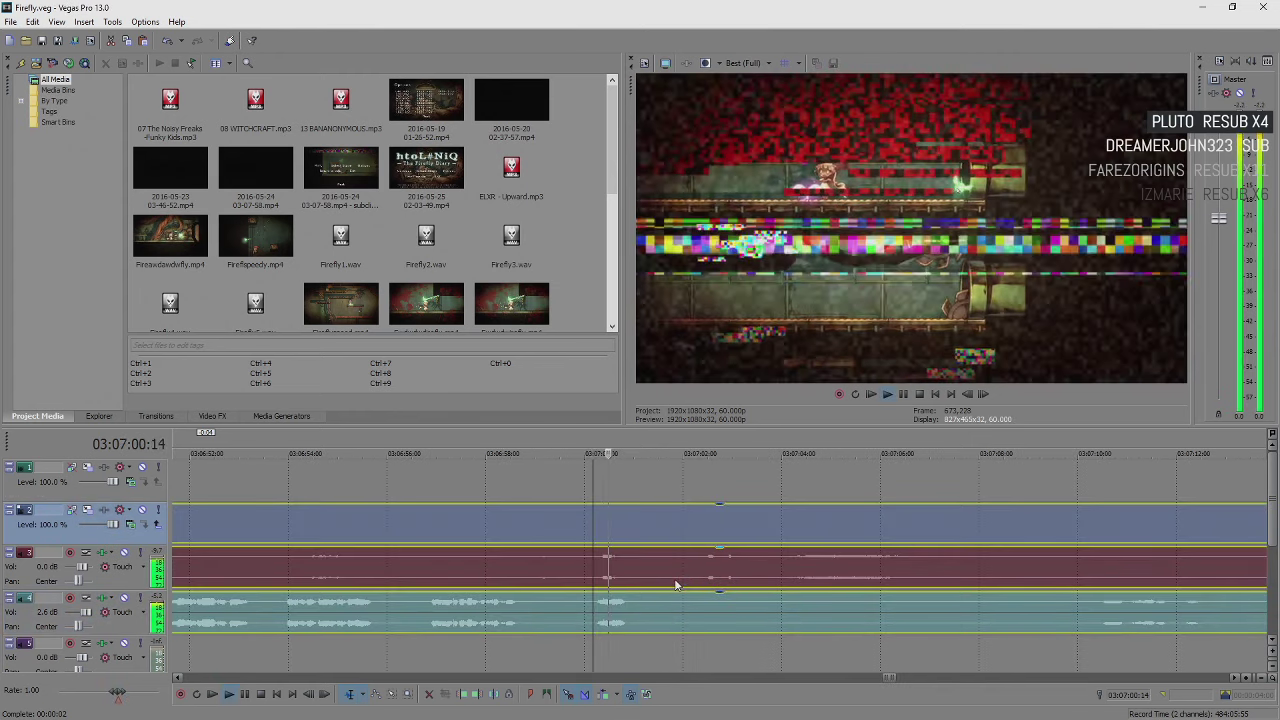
pyautogui.click(635, 548)
pyautogui.press('s')
pyautogui.click(624, 578)
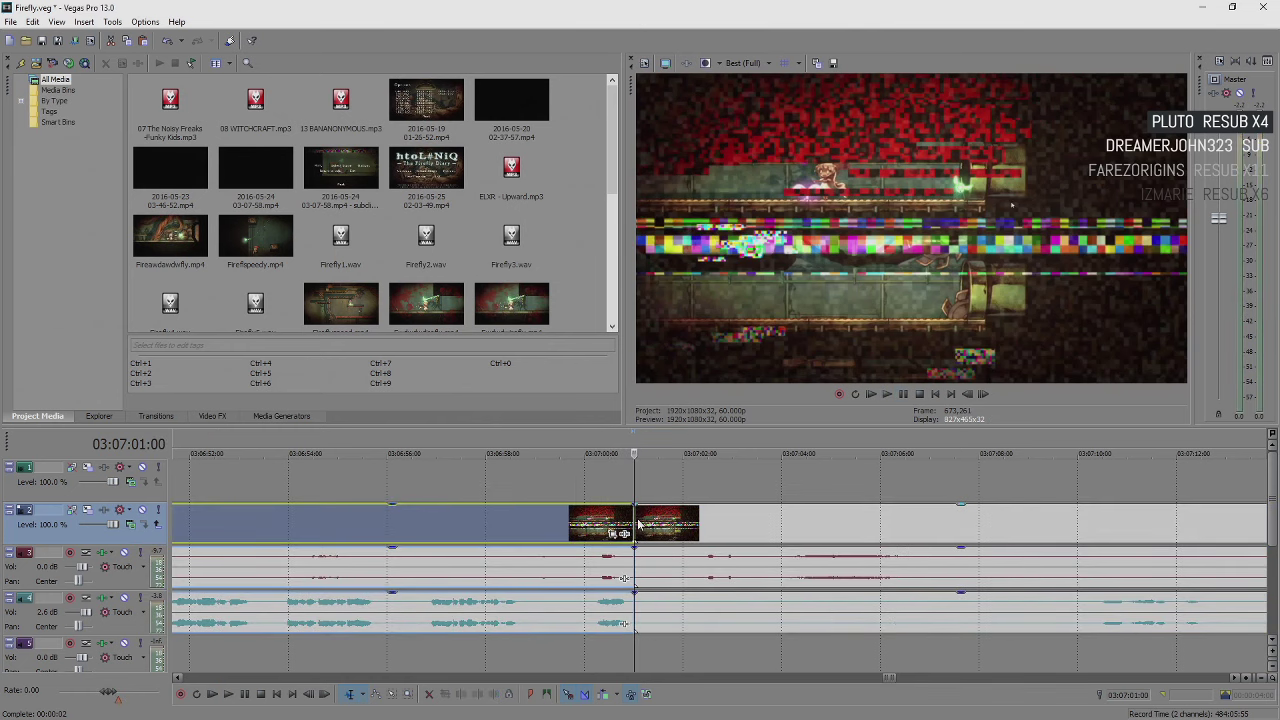
pyautogui.moveTo(636, 540); pyautogui.dragTo(676, 545)
pyautogui.click(712, 542)
# Step: Play back the tightened cut from 03:07:00:18 to about 03:07:06 and save the project
pyautogui.click(617, 573)
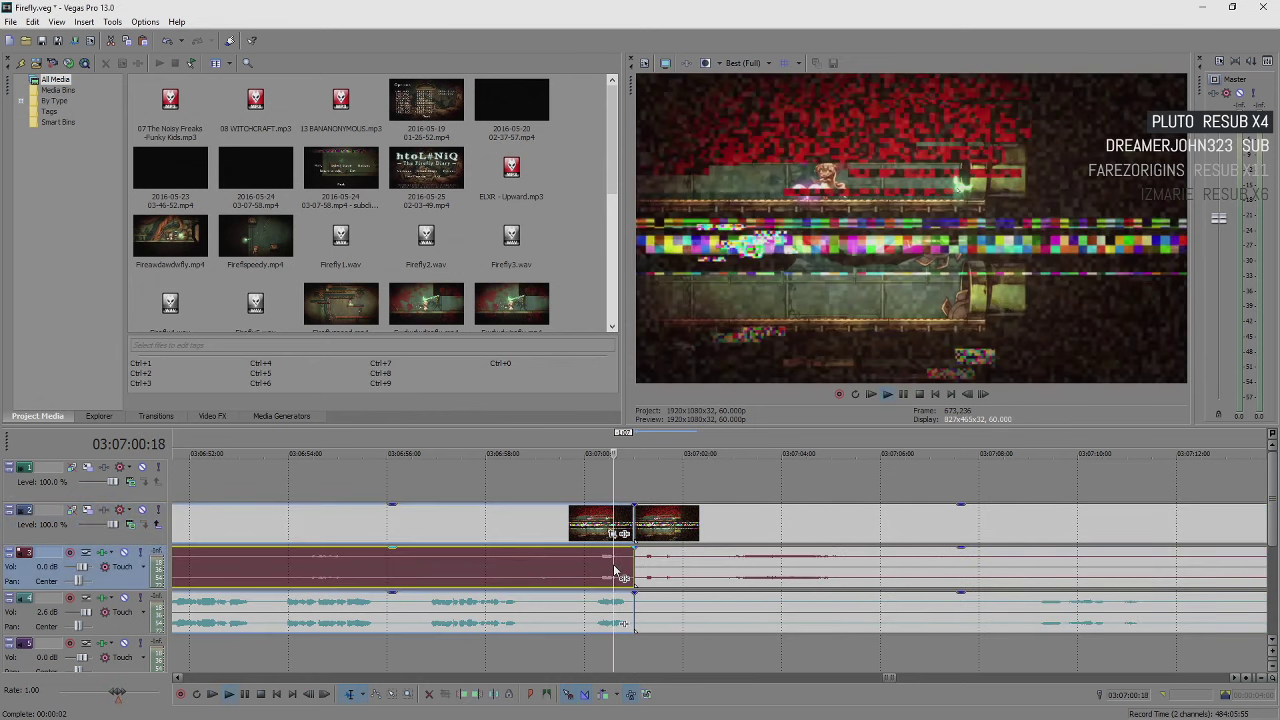
pyautogui.press('space')
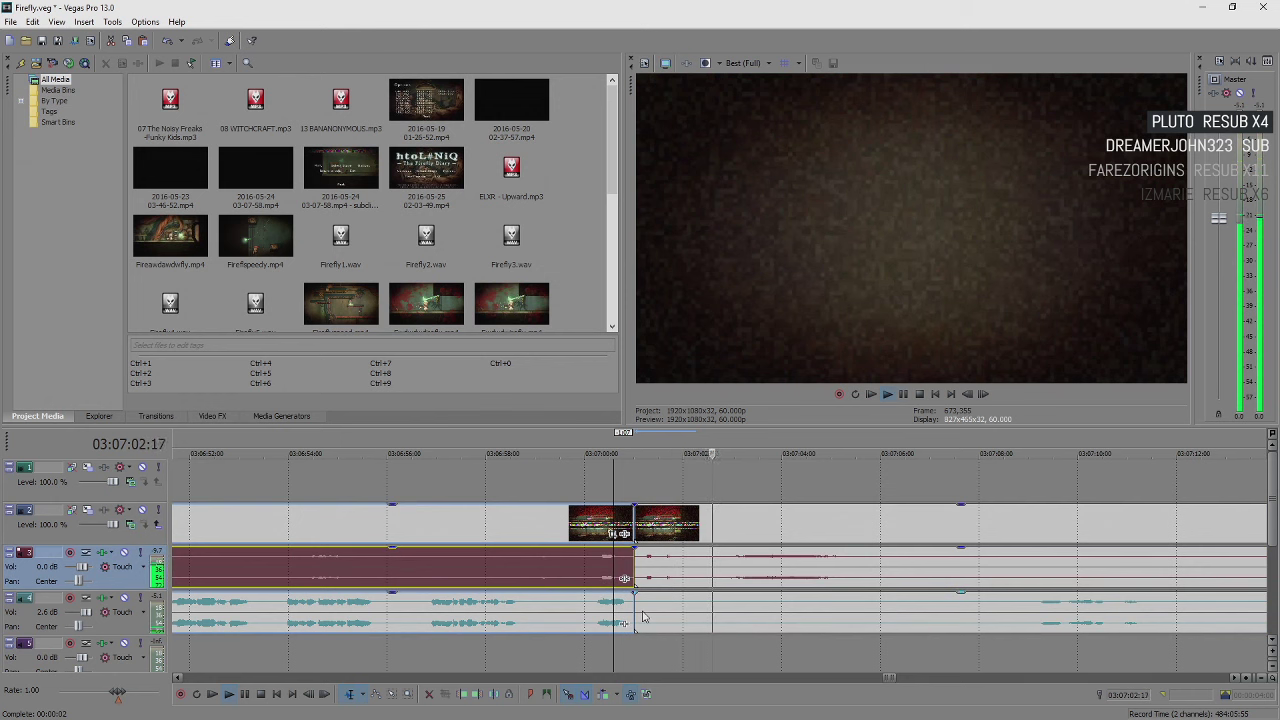
pyautogui.hotkey('ctrl', 's')
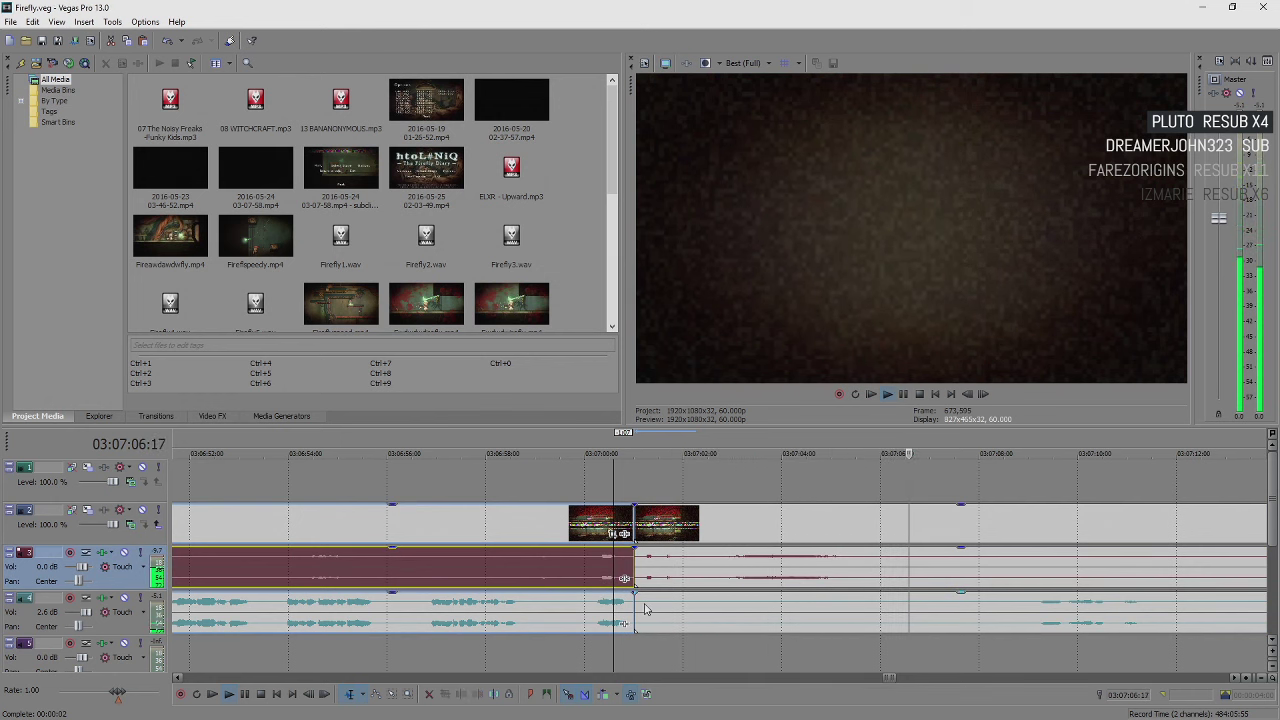
pyautogui.press('Return')
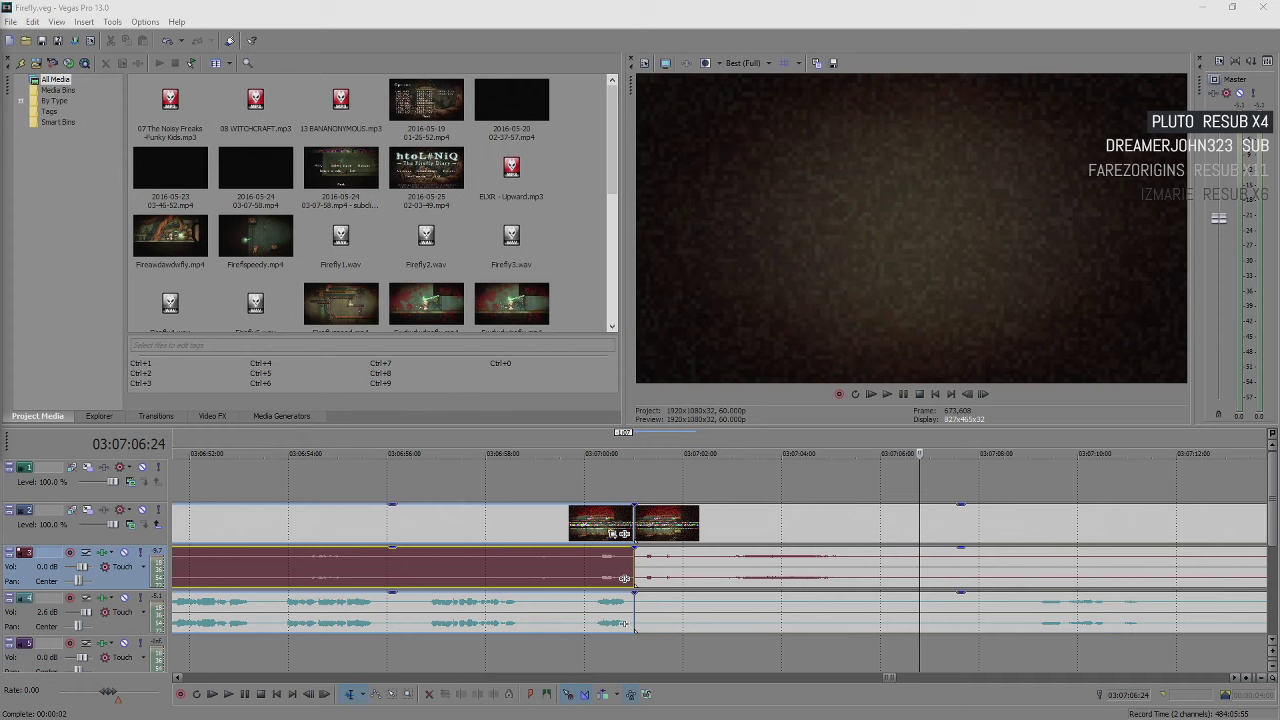
# Step: Review the isometric library room scene from 03:07:06:19 to about 03:07:23
pyautogui.click(913, 603)
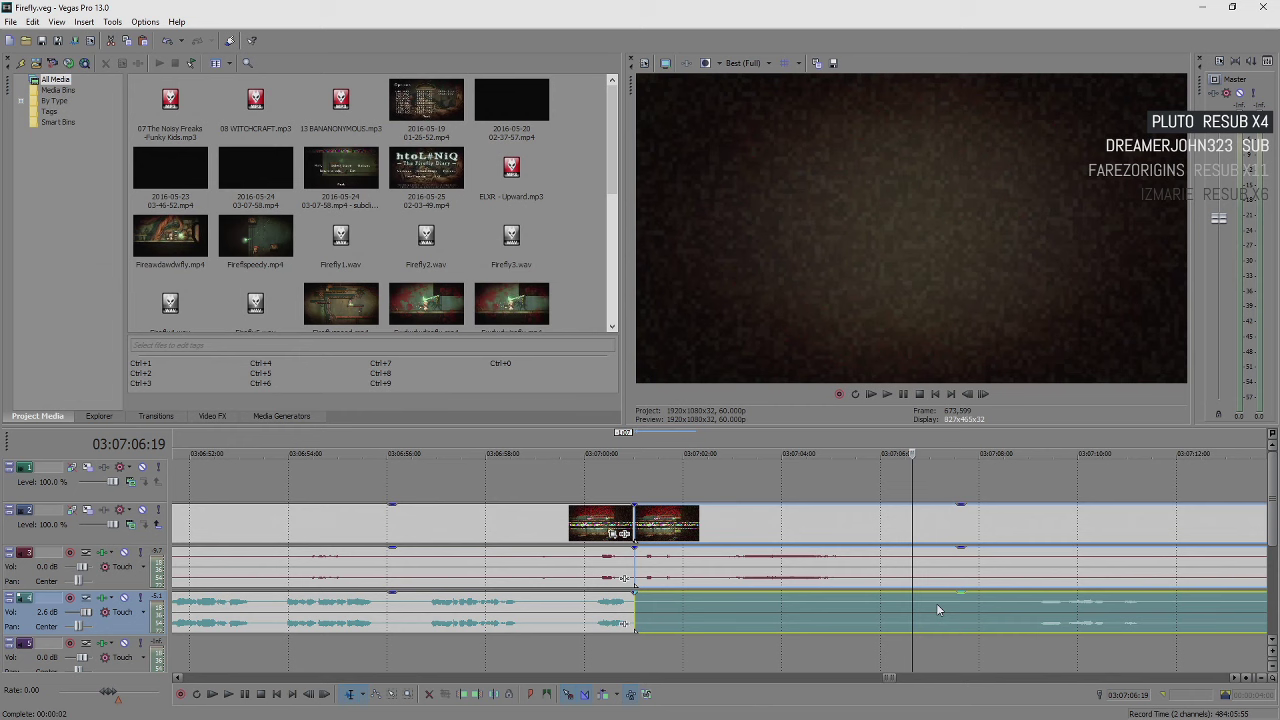
pyautogui.press('space')
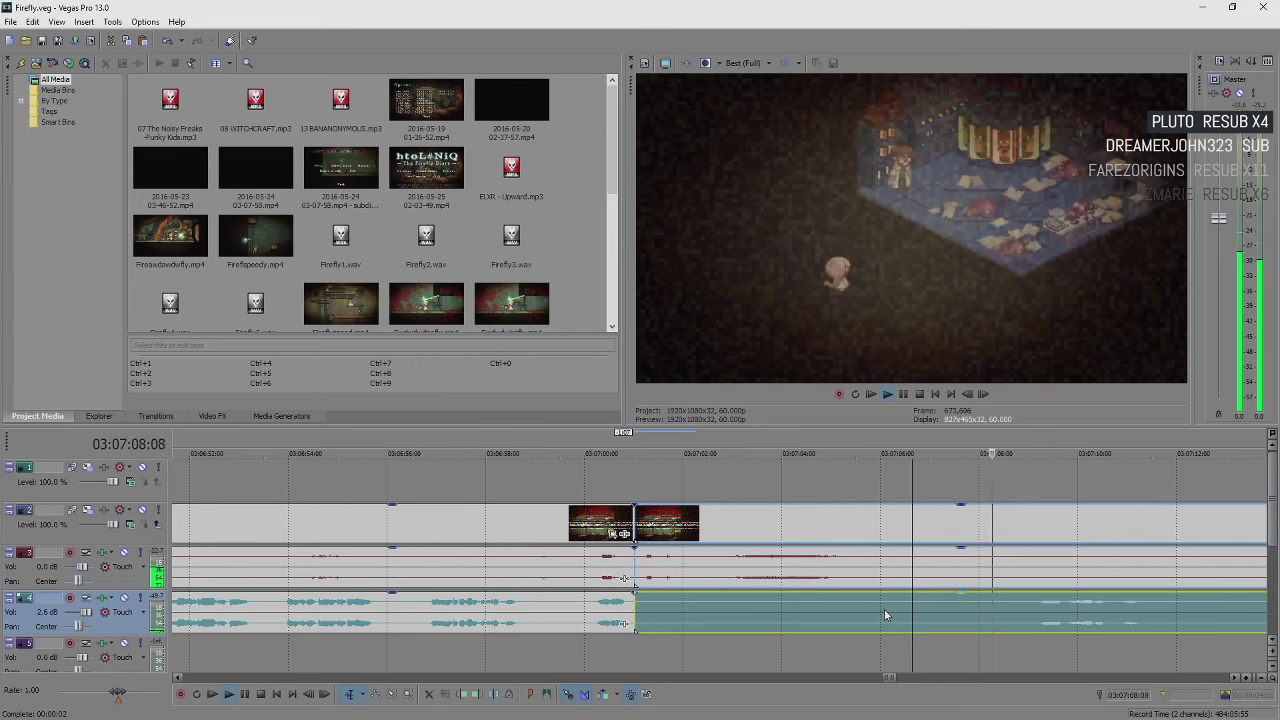
pyautogui.scroll(-4, 884, 611)
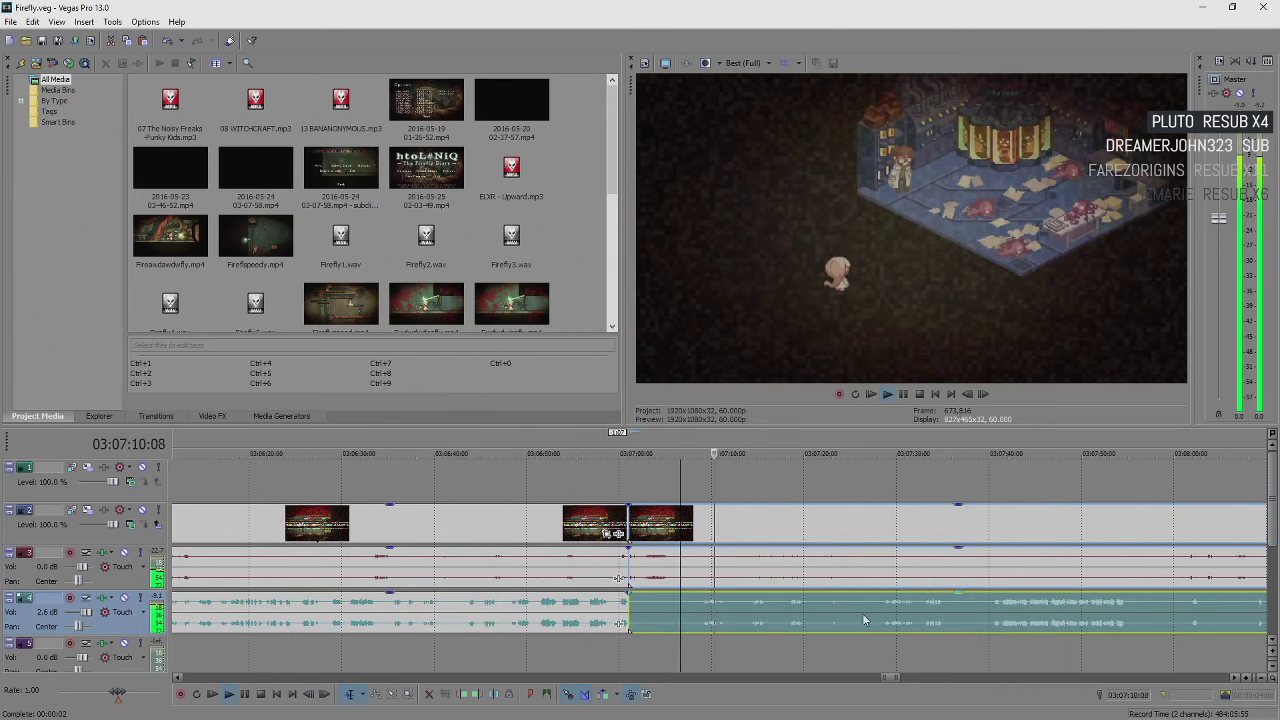
pyautogui.press('space')
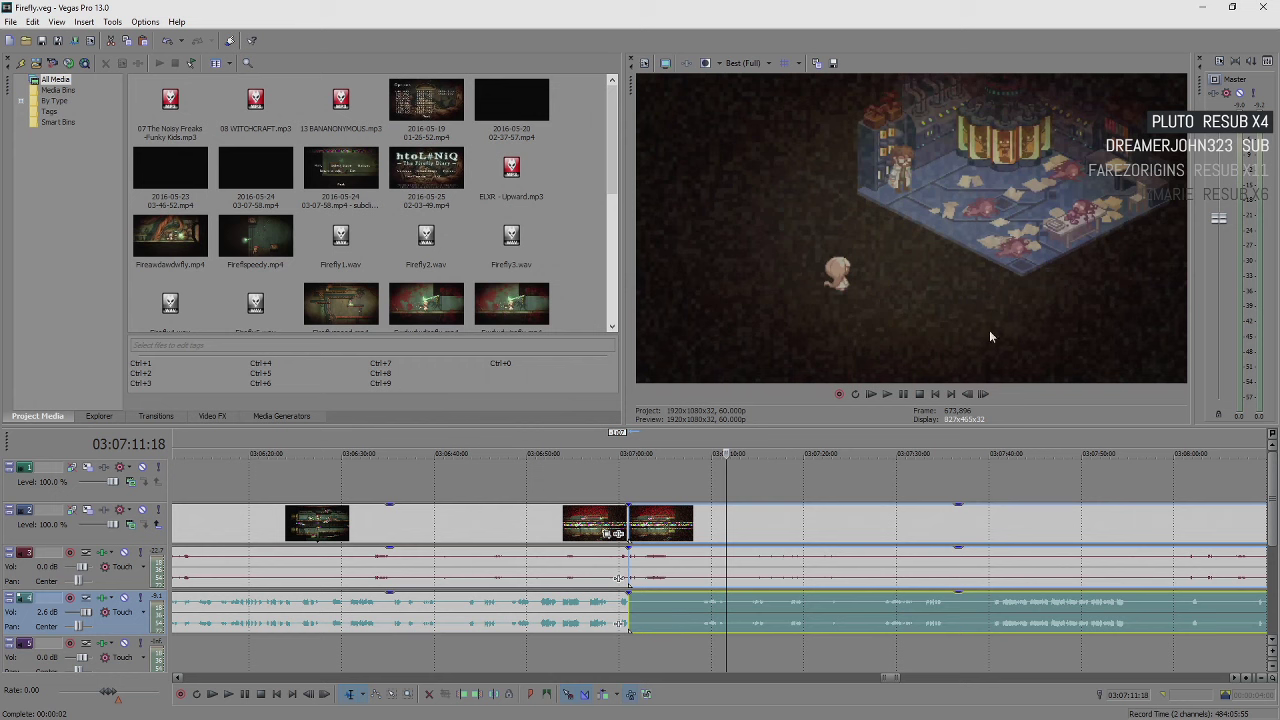
pyautogui.press('space')
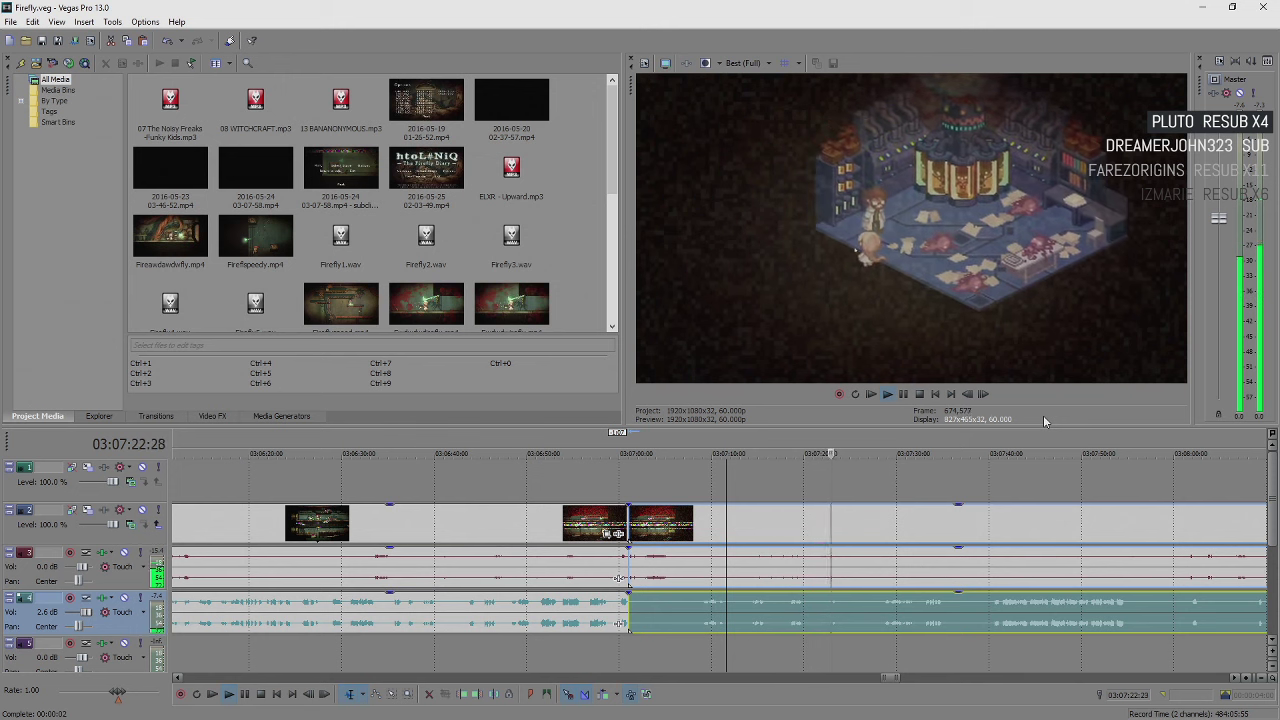
pyautogui.press('space')
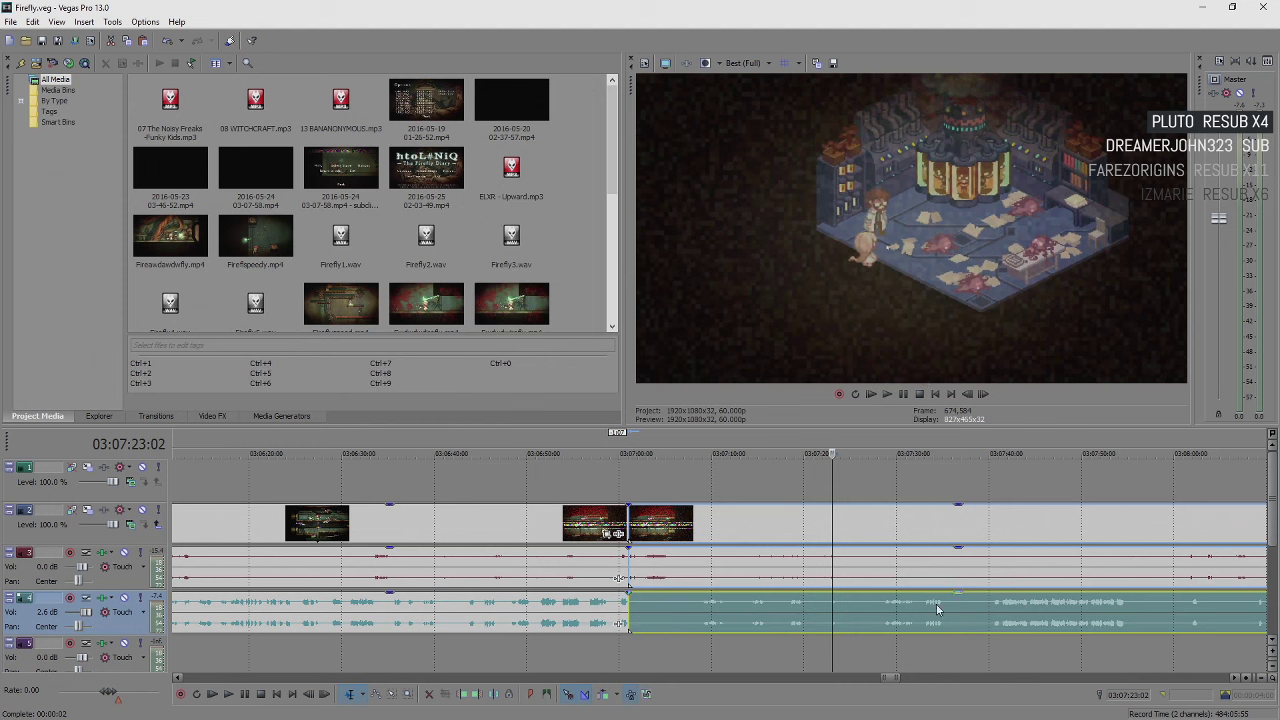
# Step: Continue reviewing the library room scene from about 03:07:22 to 03:07:36 and examine the audio of the following stretch
pyautogui.click(828, 615)
pyautogui.press('space')
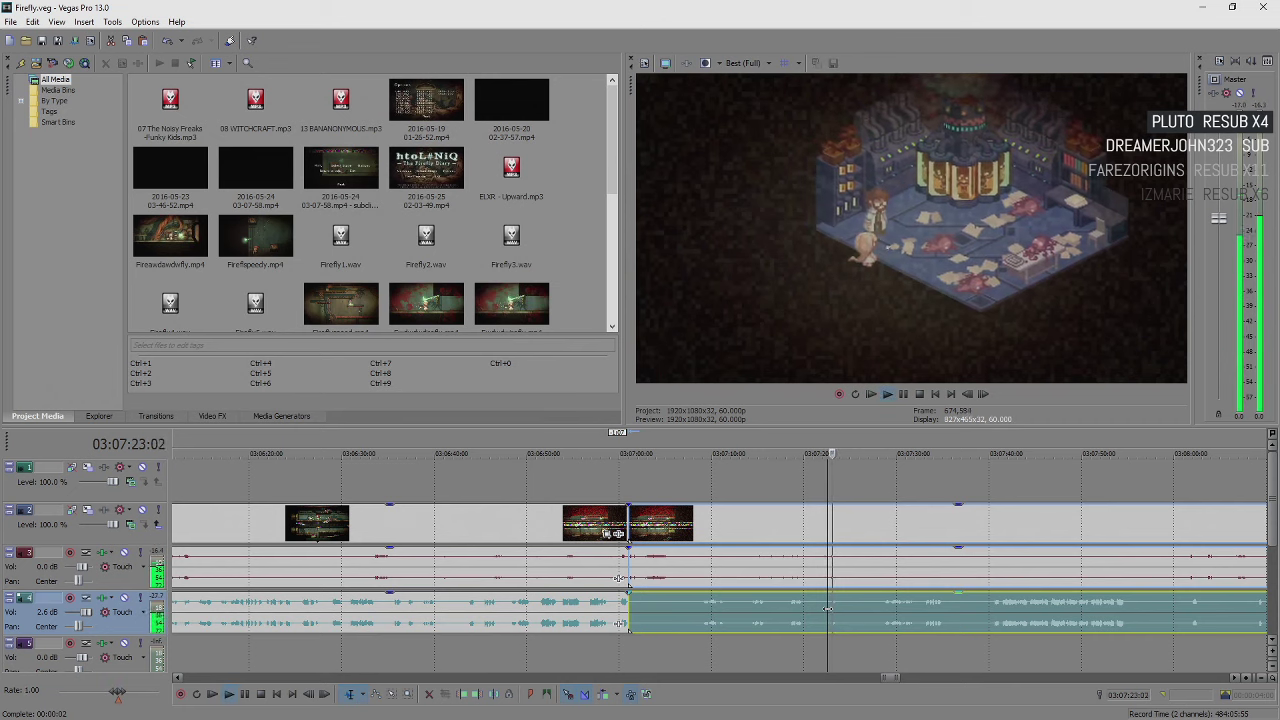
pyautogui.scroll(-2, 840, 615)
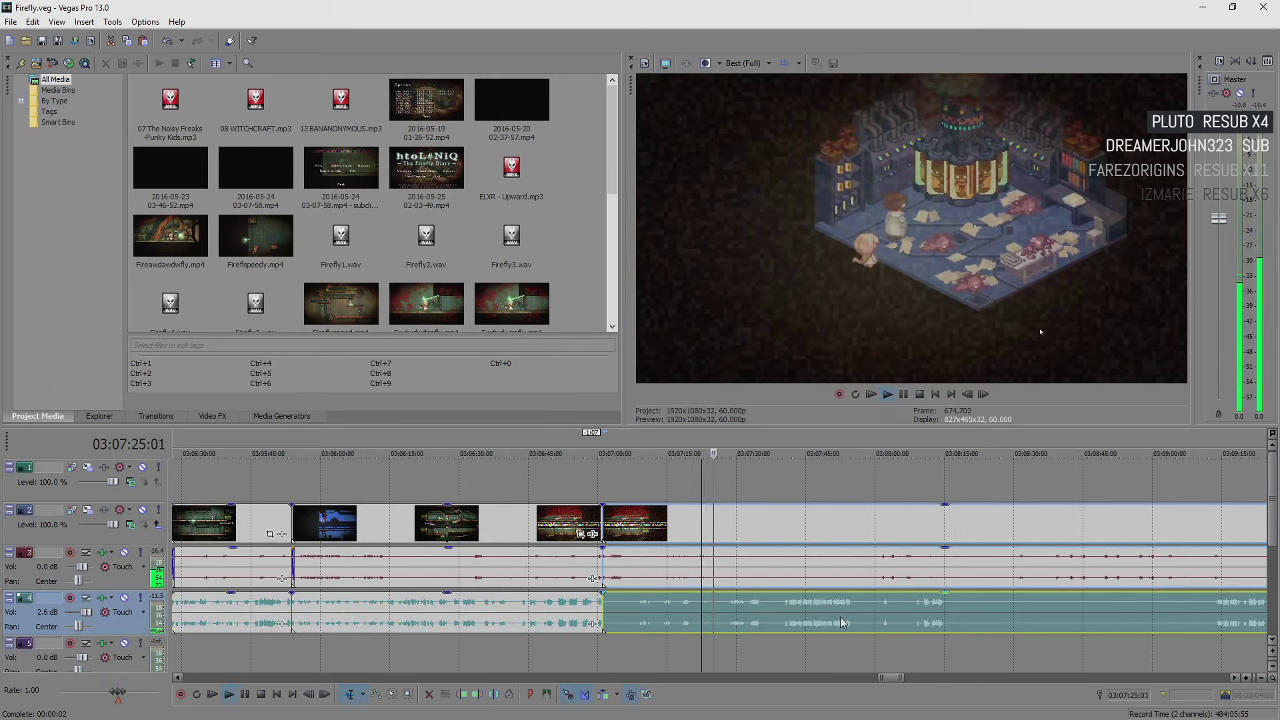
pyautogui.scroll(3, 840, 620)
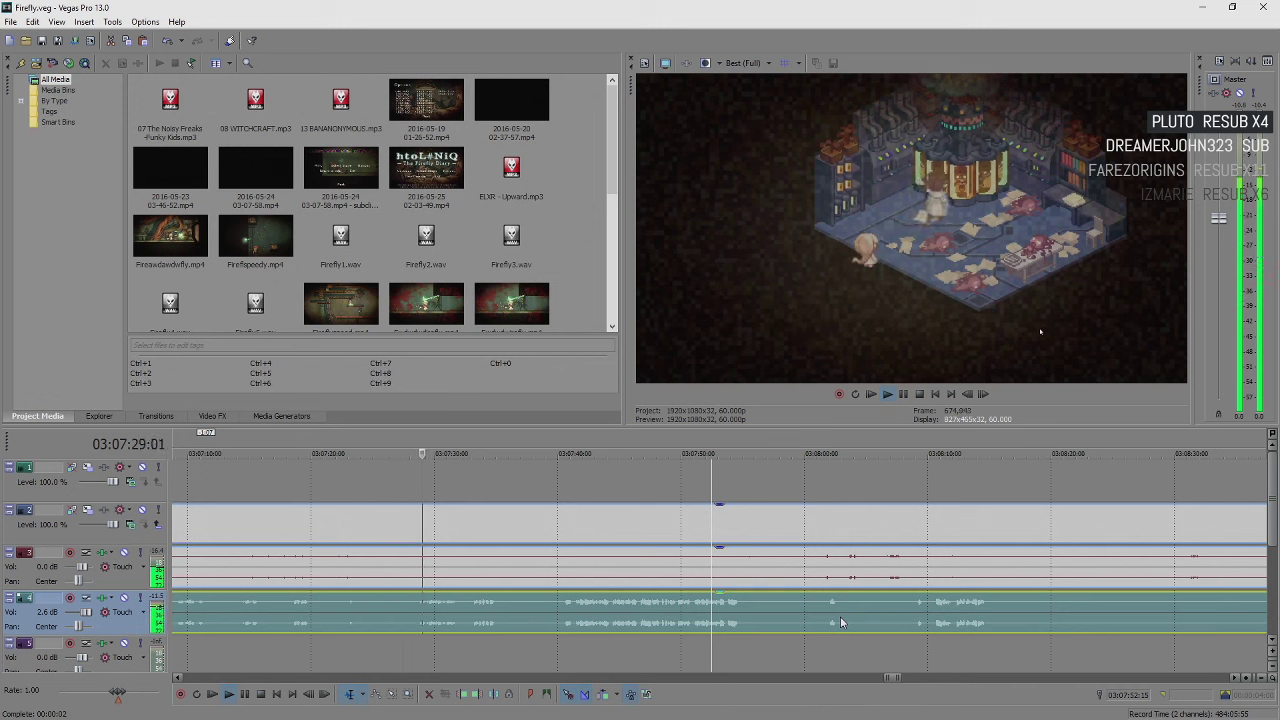
pyautogui.press('Return')
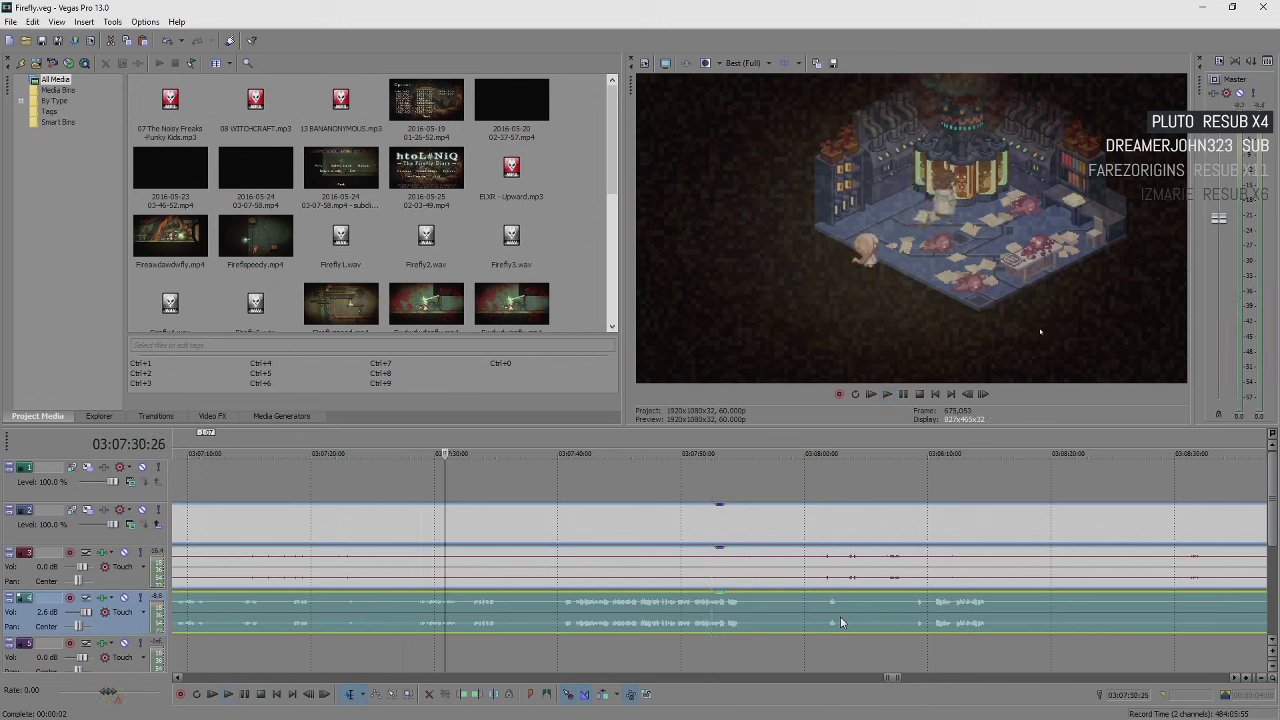
pyautogui.press('space')
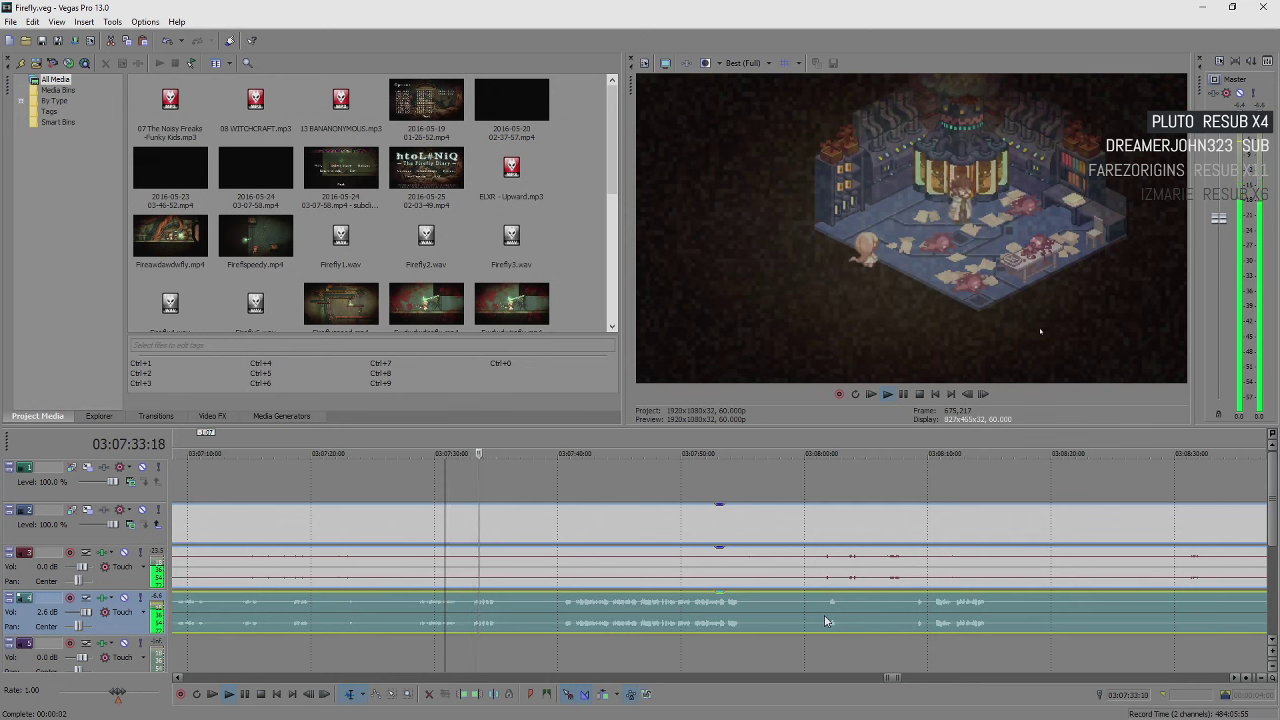
pyautogui.press('Return')
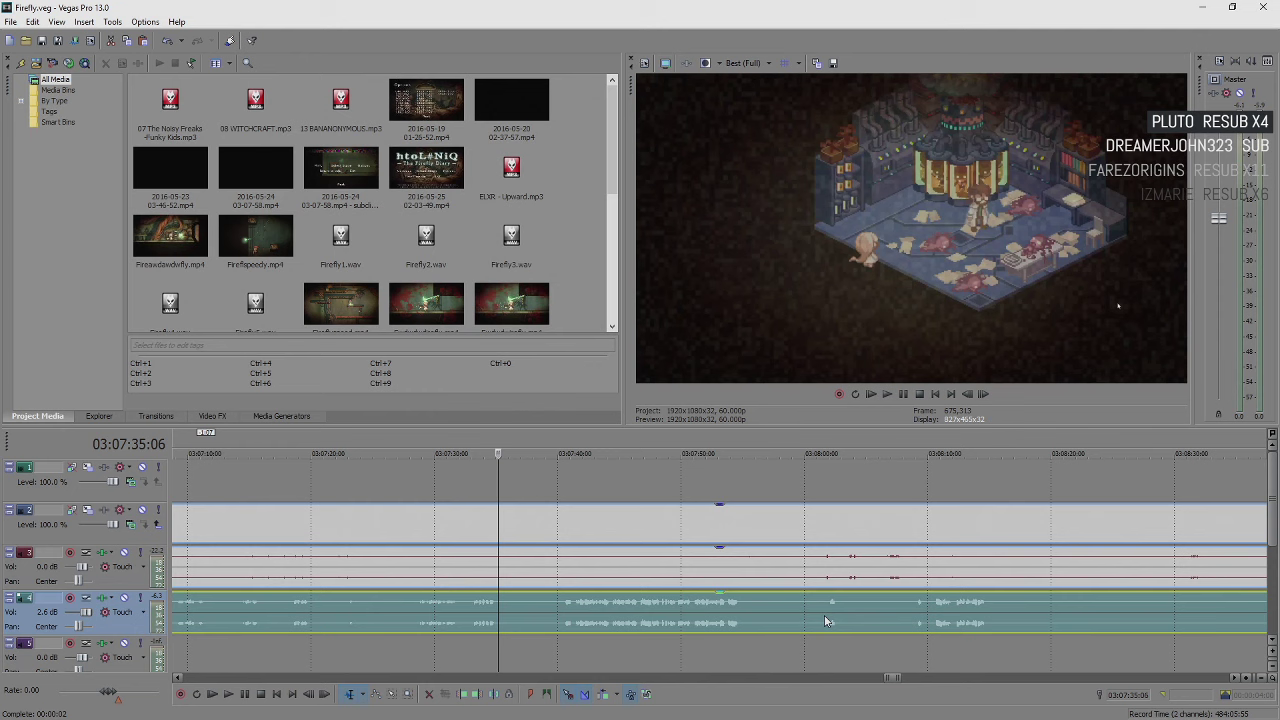
pyautogui.press('Return')
pyautogui.press('Return')
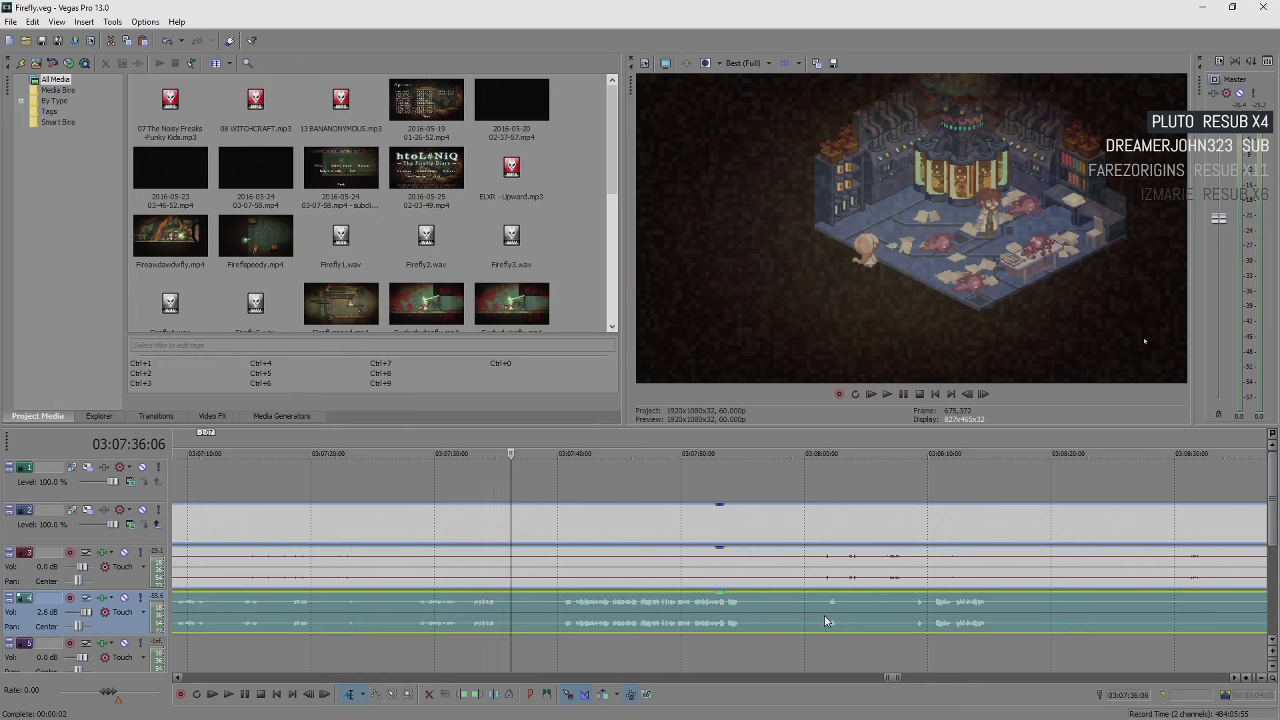
# Step: Review the footage from 03:07:36:06 through the saving screen to the red glitch death at about 03:08:12
pyautogui.press('Return')
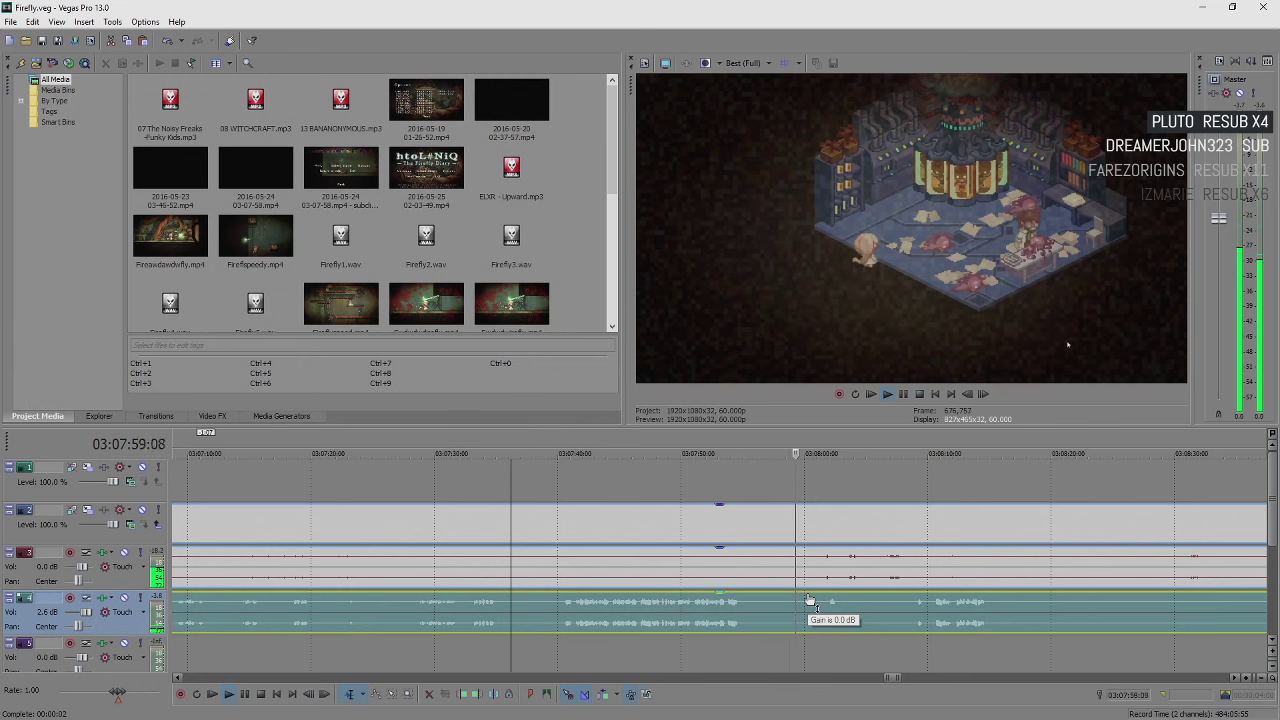
pyautogui.press('space')
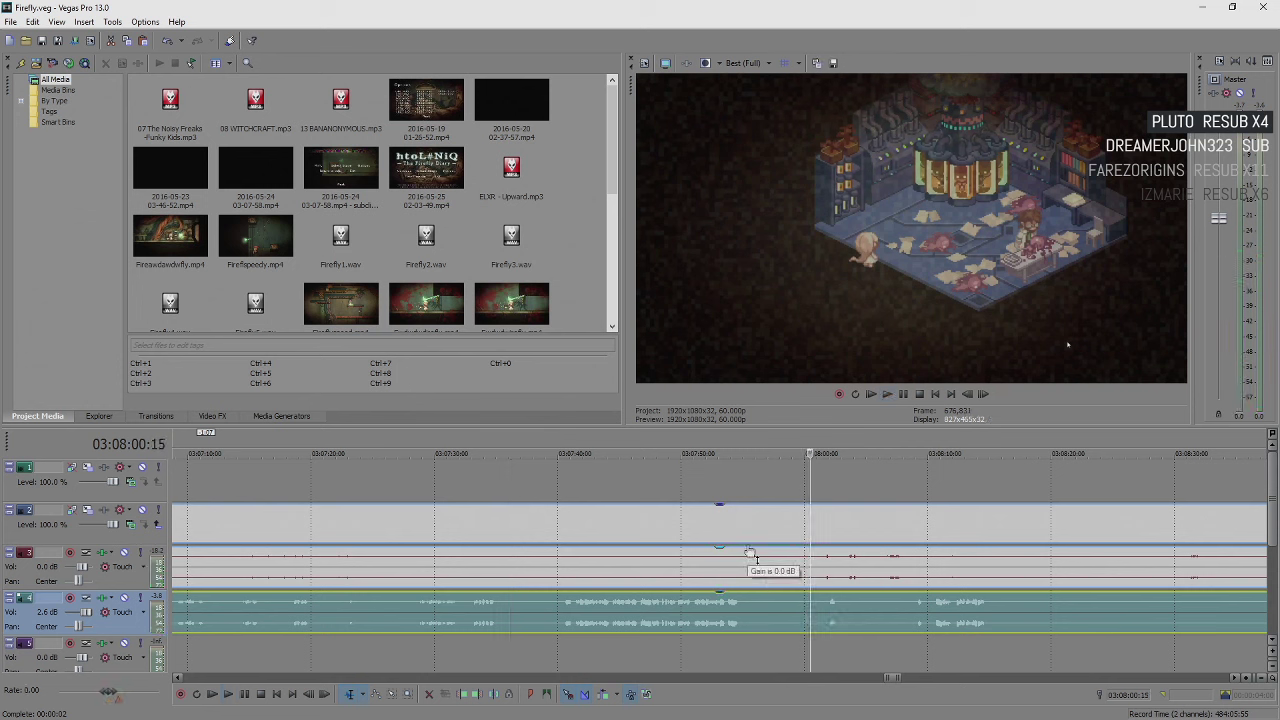
pyautogui.press('space')
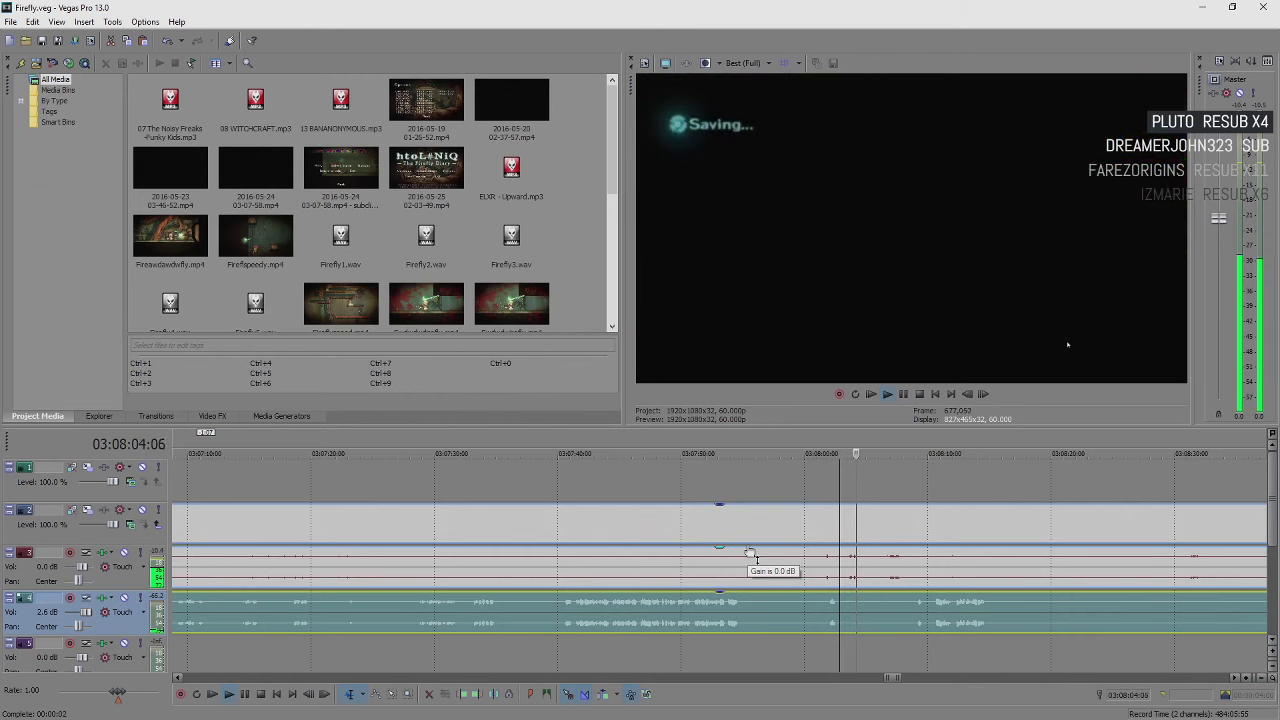
pyautogui.press('Down')
pyautogui.press('Down')
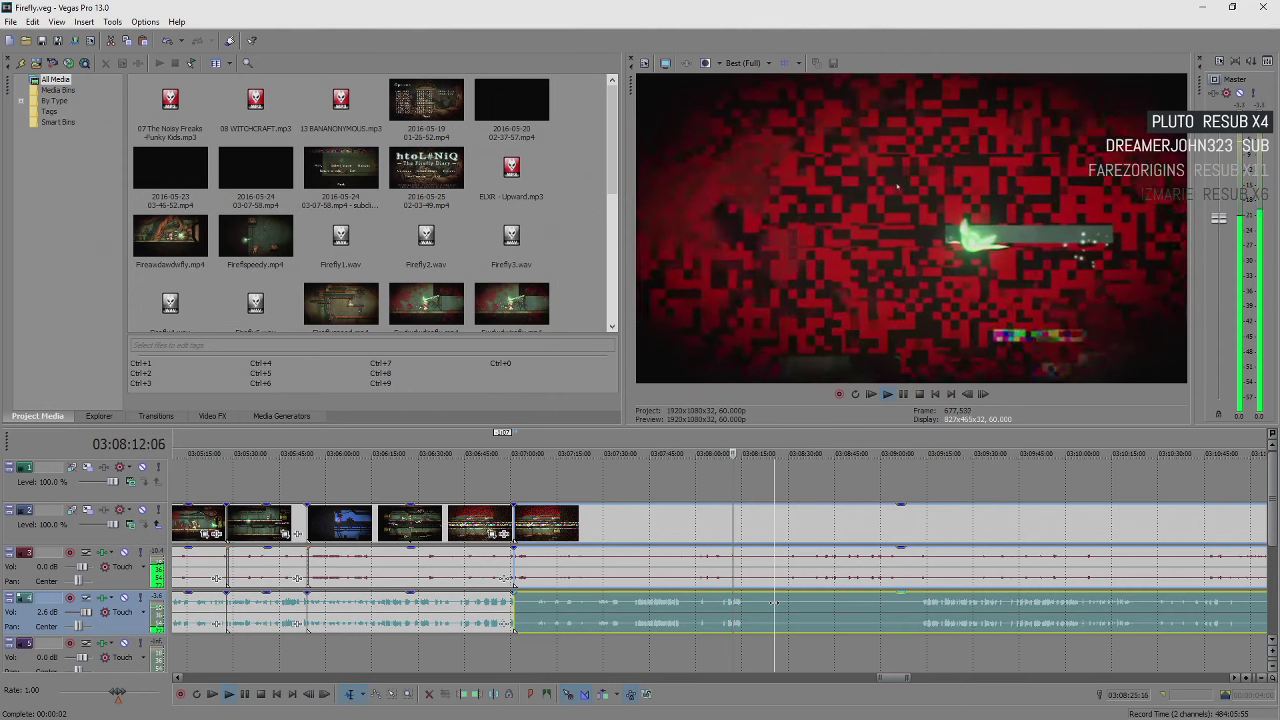
pyautogui.press('Return')
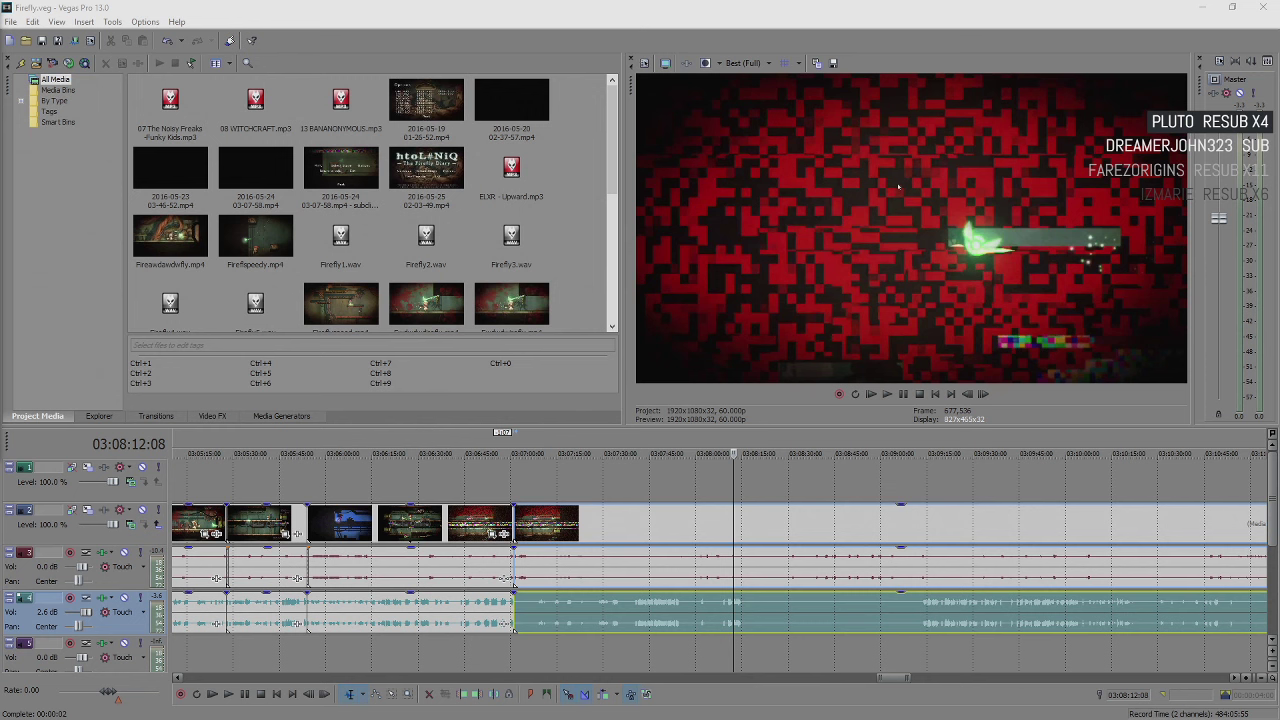
# Step: Switch to the YouTube browser window, skim the Wolfenstein: The Old Blood trailer and close the window
pyautogui.hotkey('alt', 'Tab')
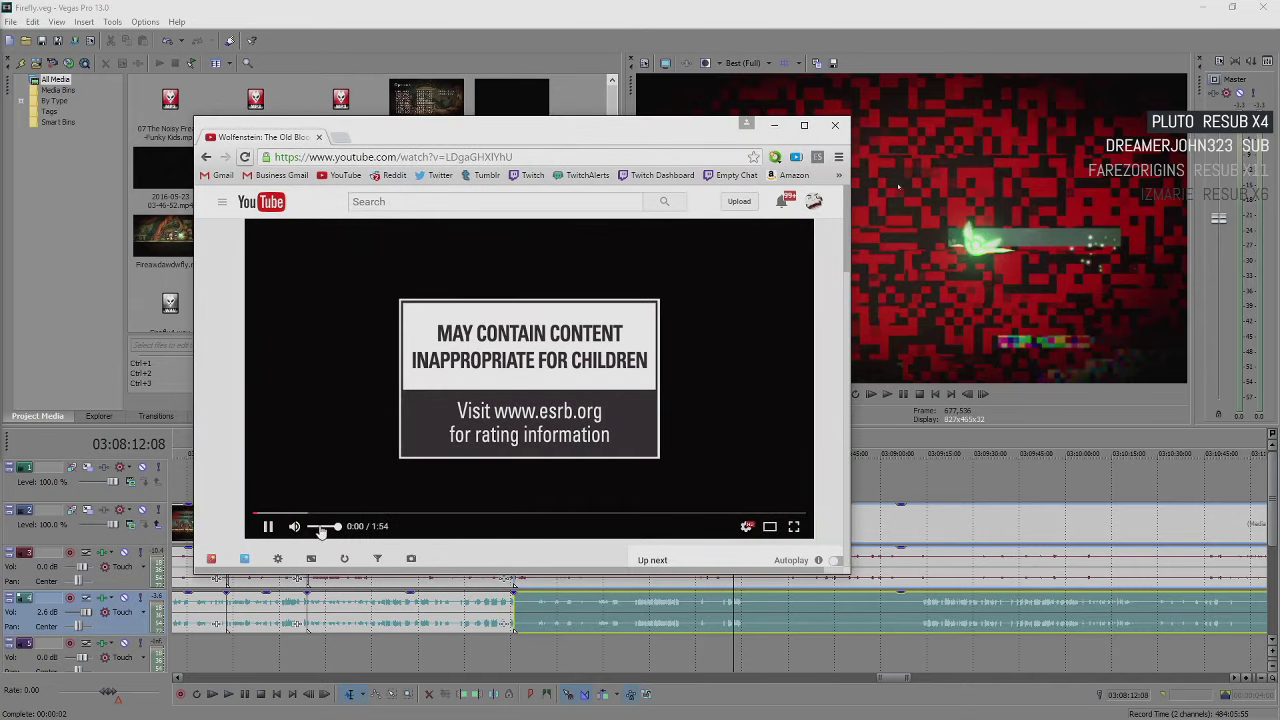
pyautogui.click(302, 512)
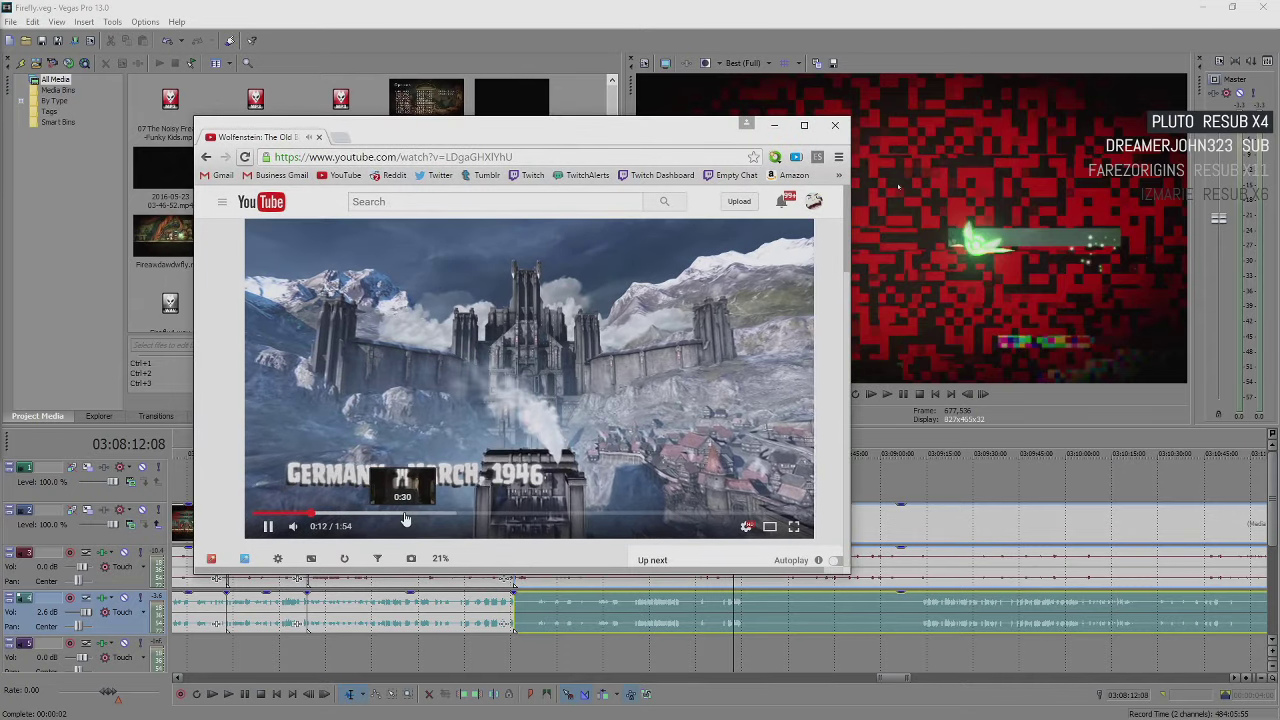
pyautogui.moveTo(405, 513); pyautogui.dragTo(504, 513)
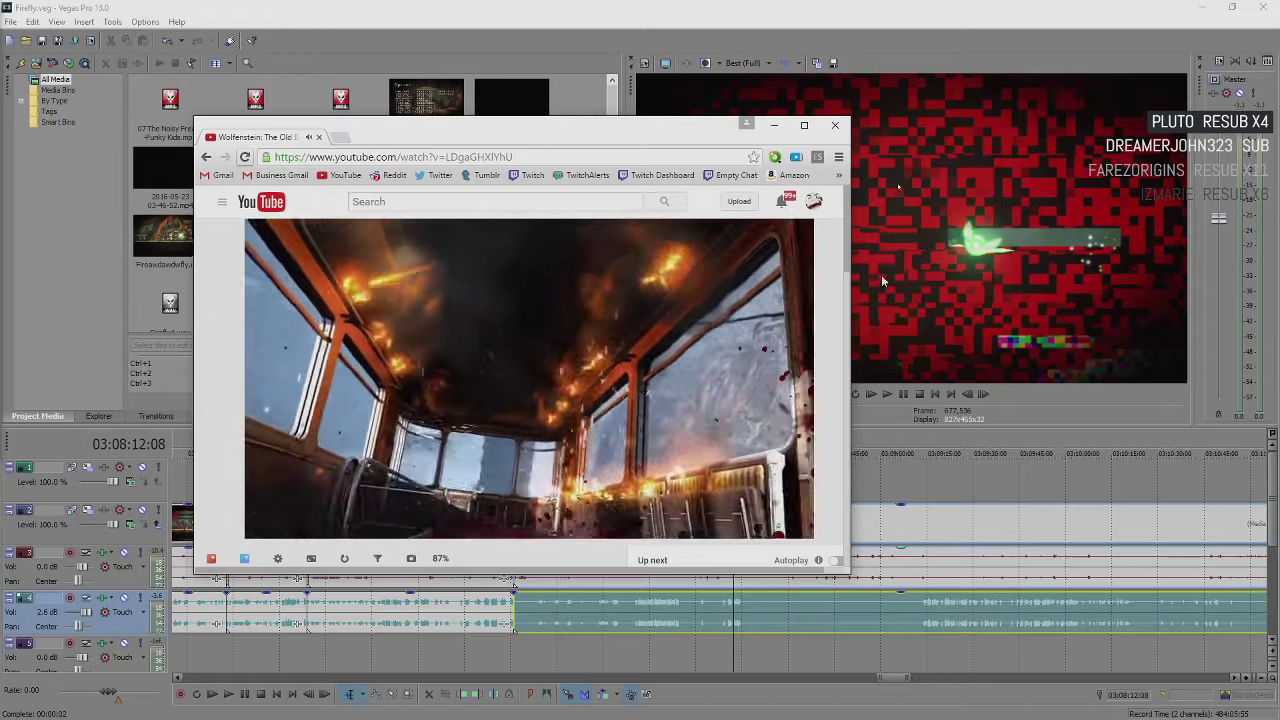
pyautogui.click(835, 126)
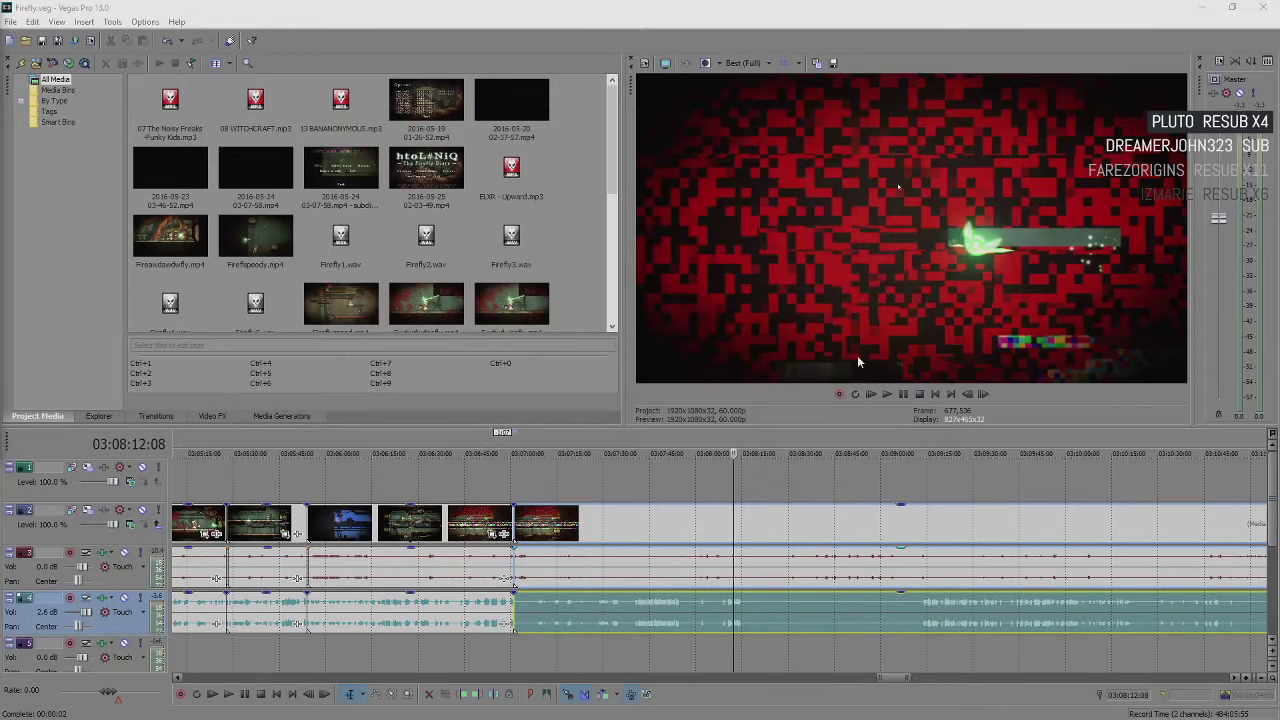
# Step: Review the end of the red glitch death and split the footage at 03:08:14:26
pyautogui.click(728, 610)
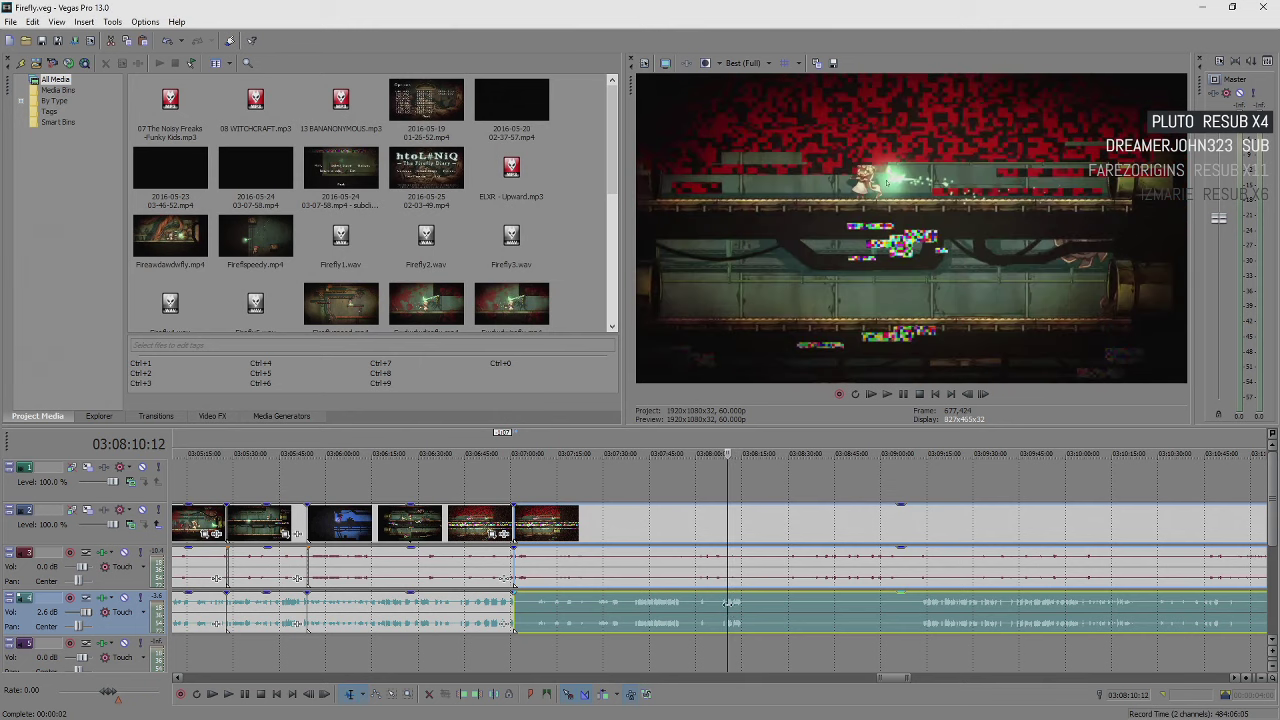
pyautogui.click(729, 603)
pyautogui.press('space')
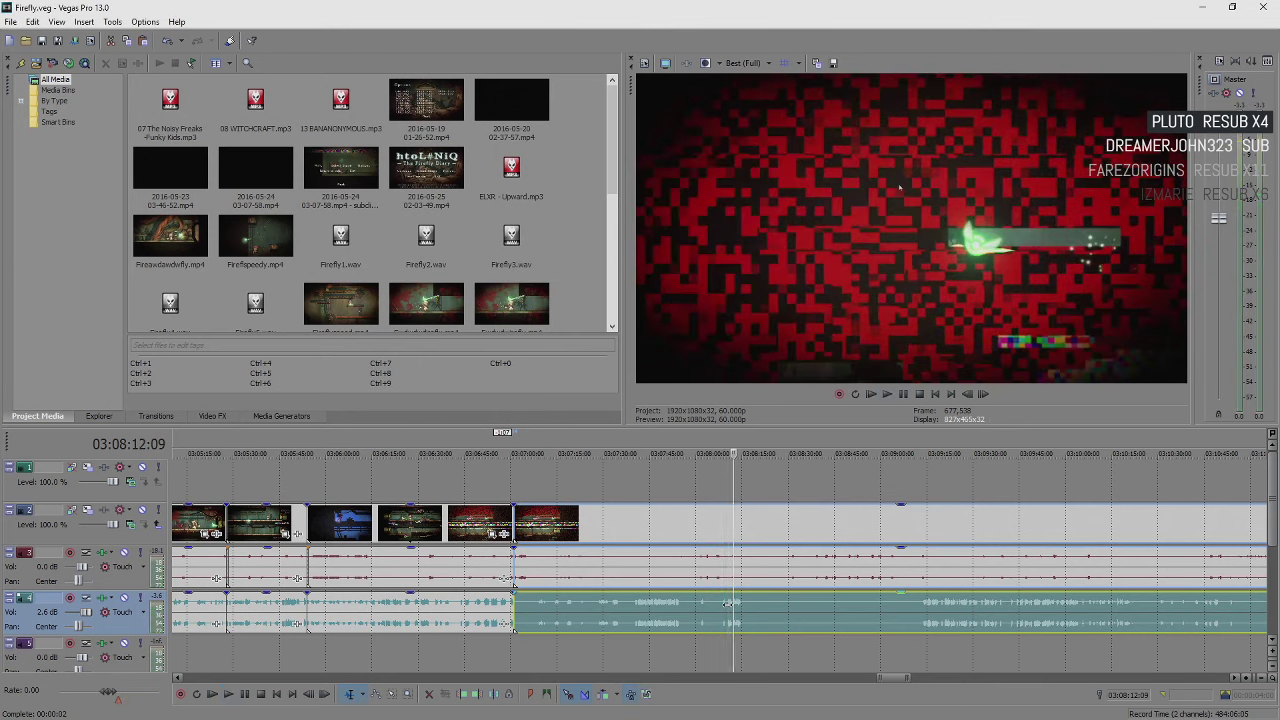
pyautogui.press('space')
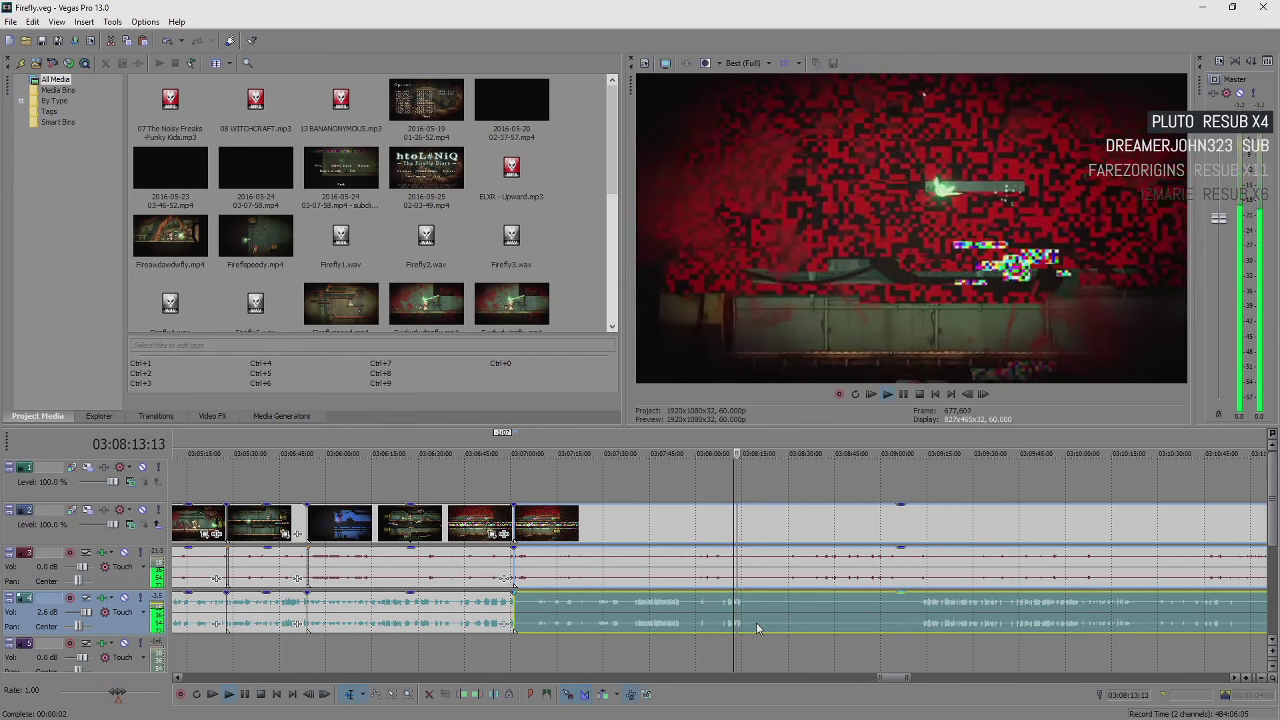
pyautogui.press('space')
pyautogui.scroll(-5, 756, 622)
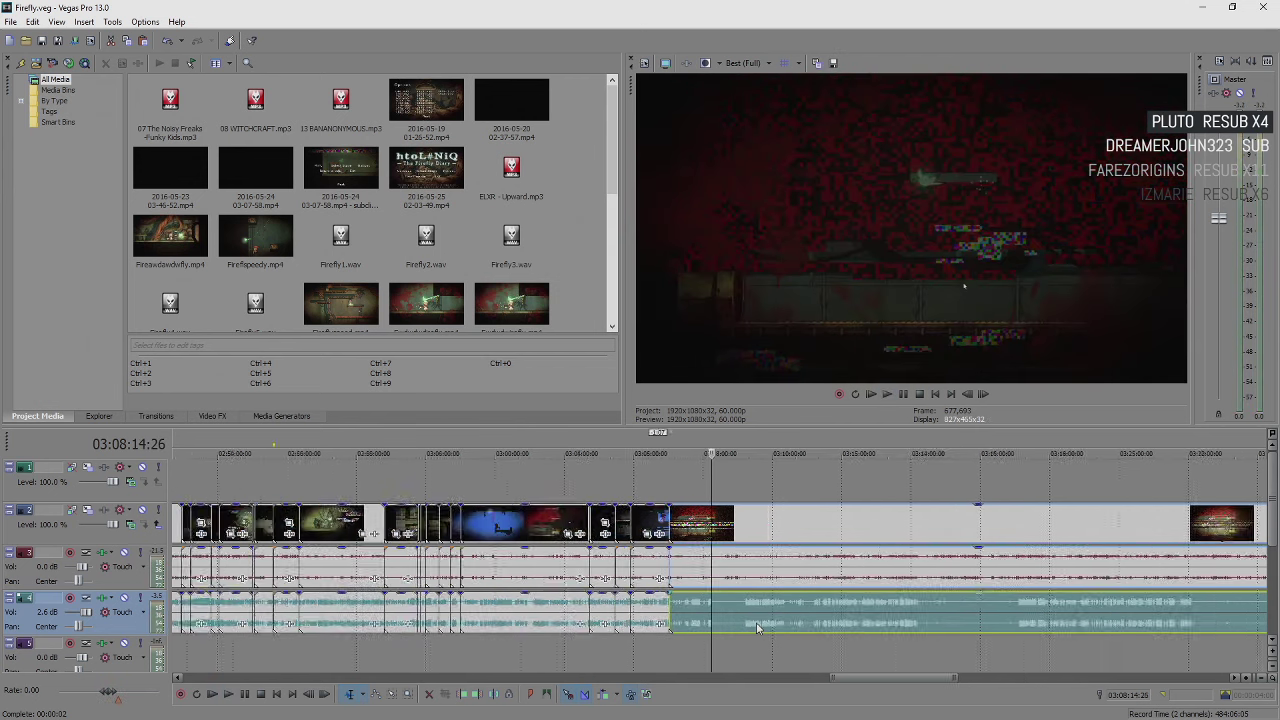
pyautogui.press('s')
# Step: Trim the start of the footage after the split to about 03:09:14 and play its opening seconds
pyautogui.scroll(5, 735, 558)
pyautogui.moveTo(715, 555); pyautogui.dragTo(898, 550)
pyautogui.click(893, 531)
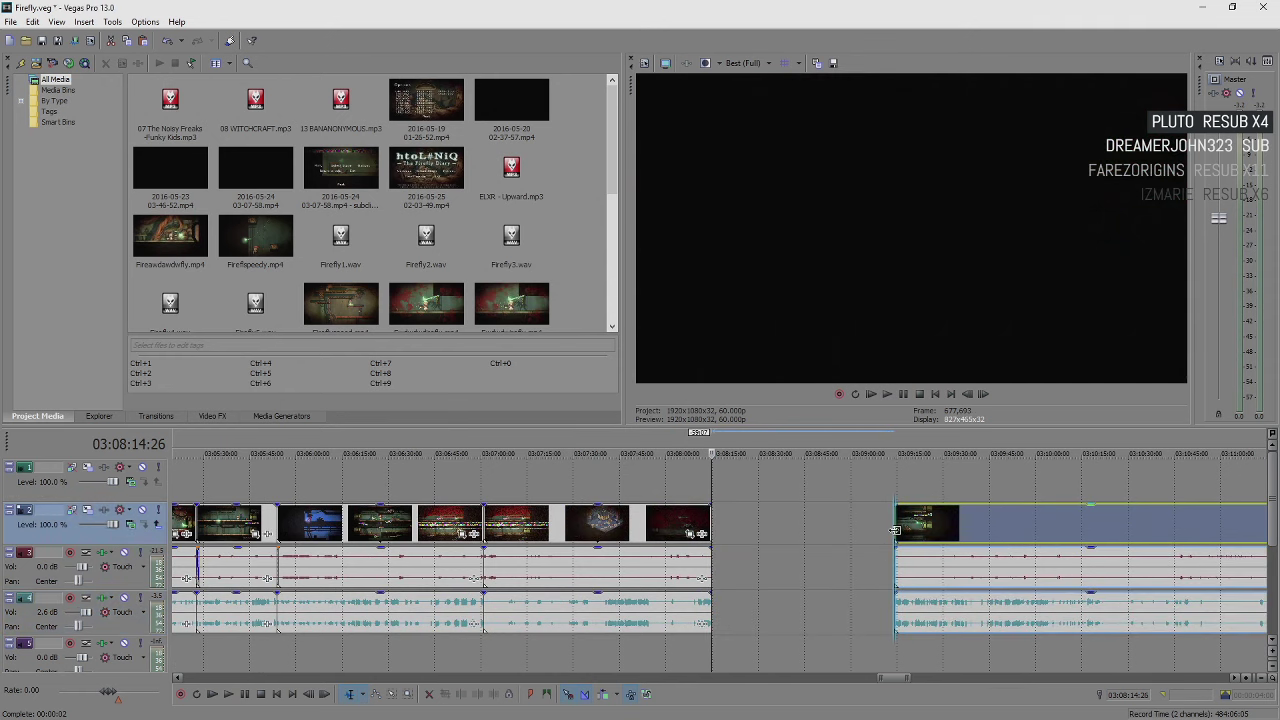
pyautogui.press('space')
pyautogui.scroll(4, 745, 608)
pyautogui.press('space')
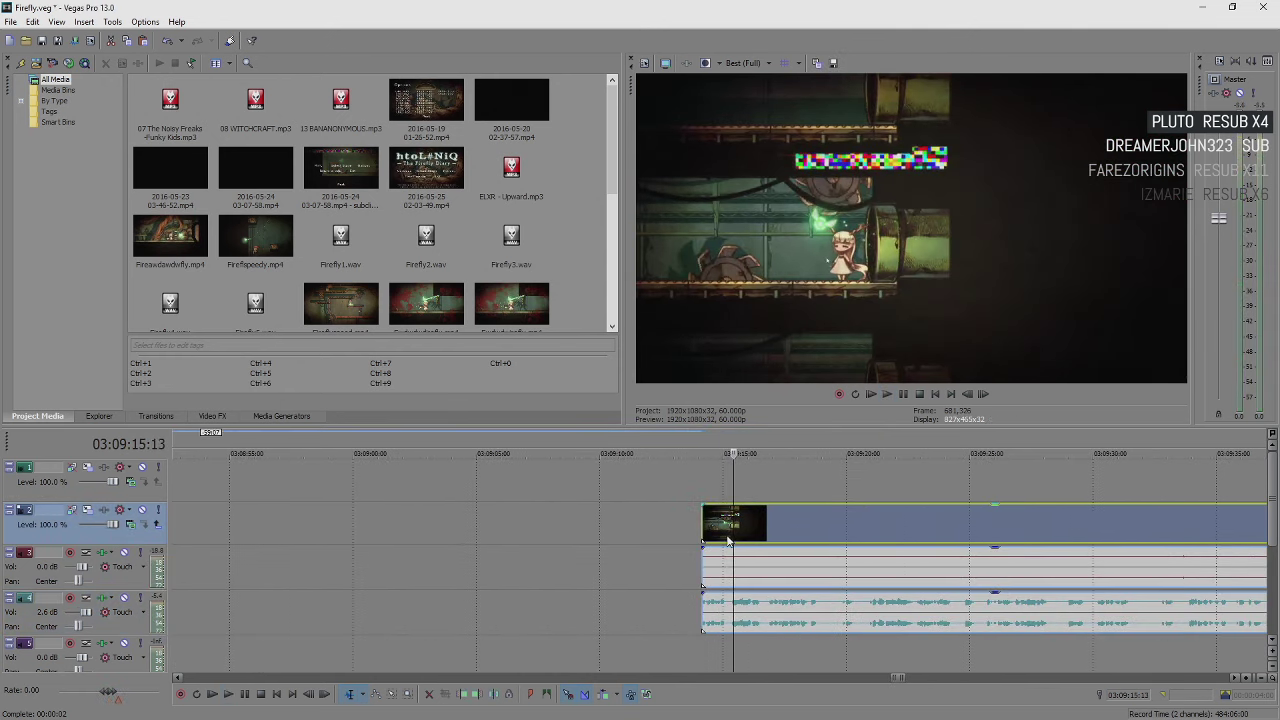
# Step: Move the trimmed footage back to close the gap so it meets the cut at 03:08:14:26 without overlapping
pyautogui.scroll(-5, 722, 550)
pyautogui.moveTo(712, 527); pyautogui.dragTo(462, 537)
pyautogui.click(466, 537)
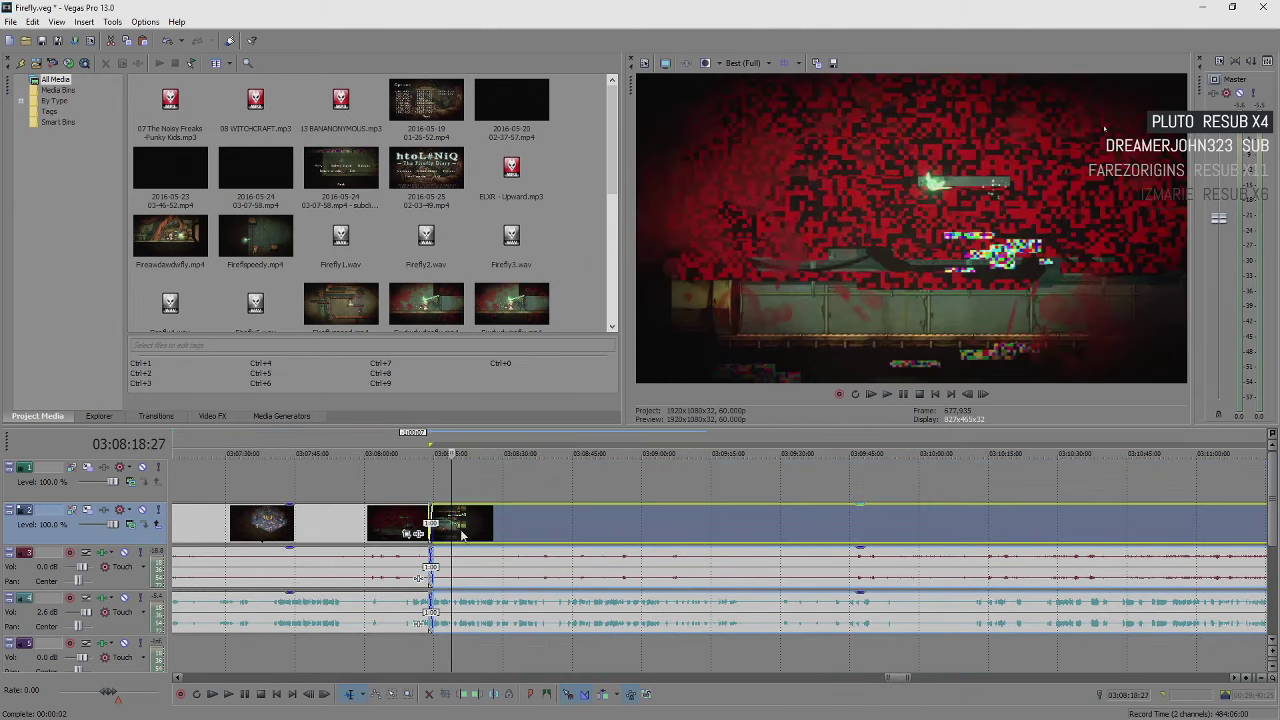
pyautogui.scroll(4, 591, 537)
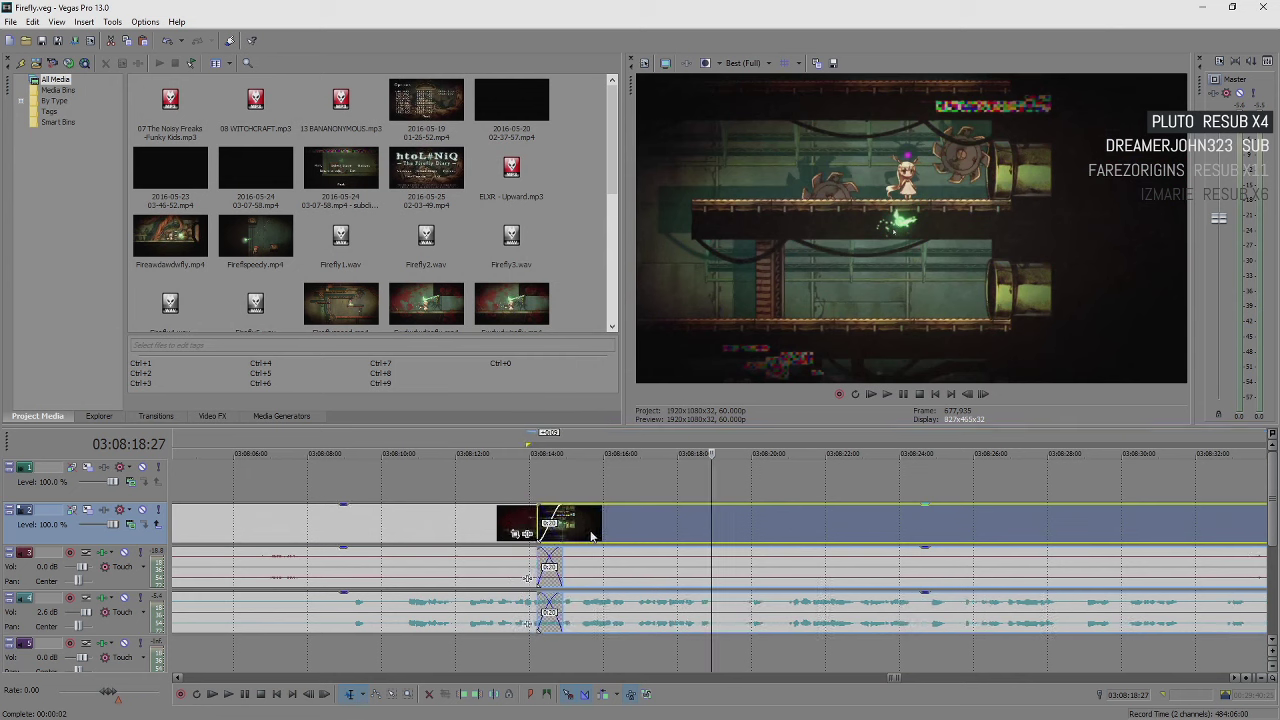
pyautogui.moveTo(591, 537); pyautogui.dragTo(616, 537)
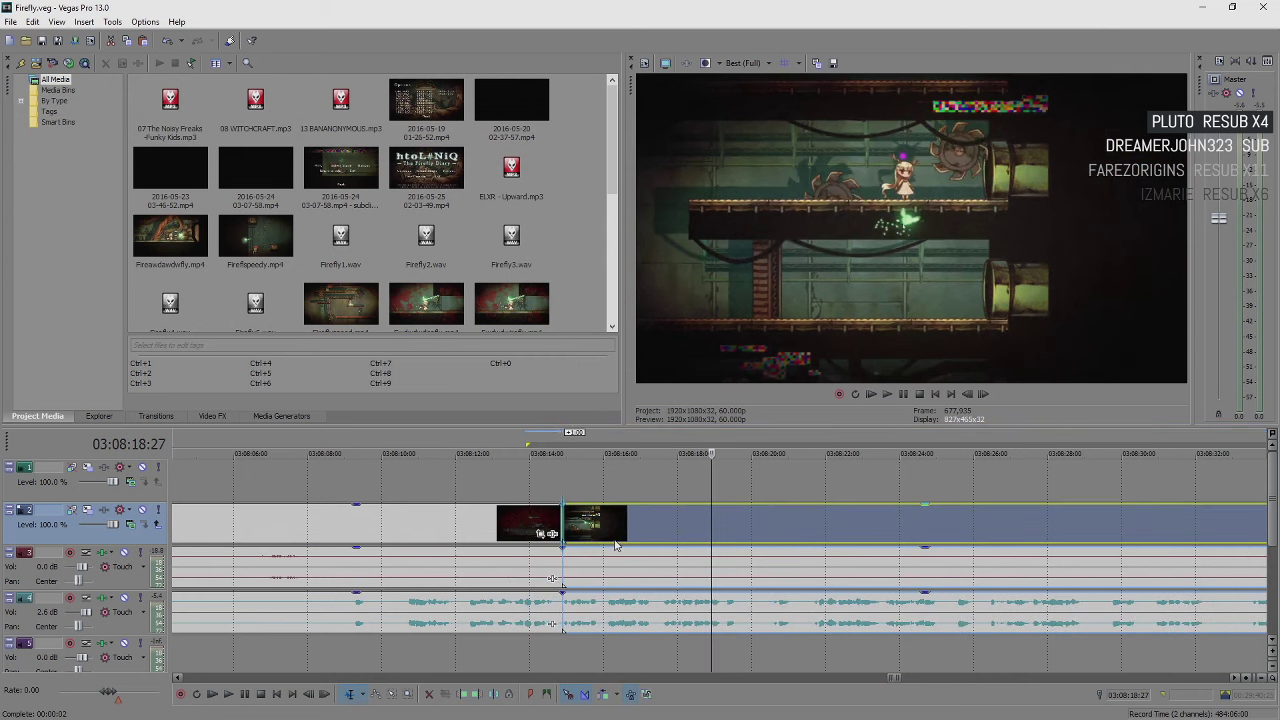
# Step: Play across the cut at 03:08:14:26 and review the sawblade and curtained-room footage up to about 03:09:20
pyautogui.click(513, 560)
pyautogui.press('space')
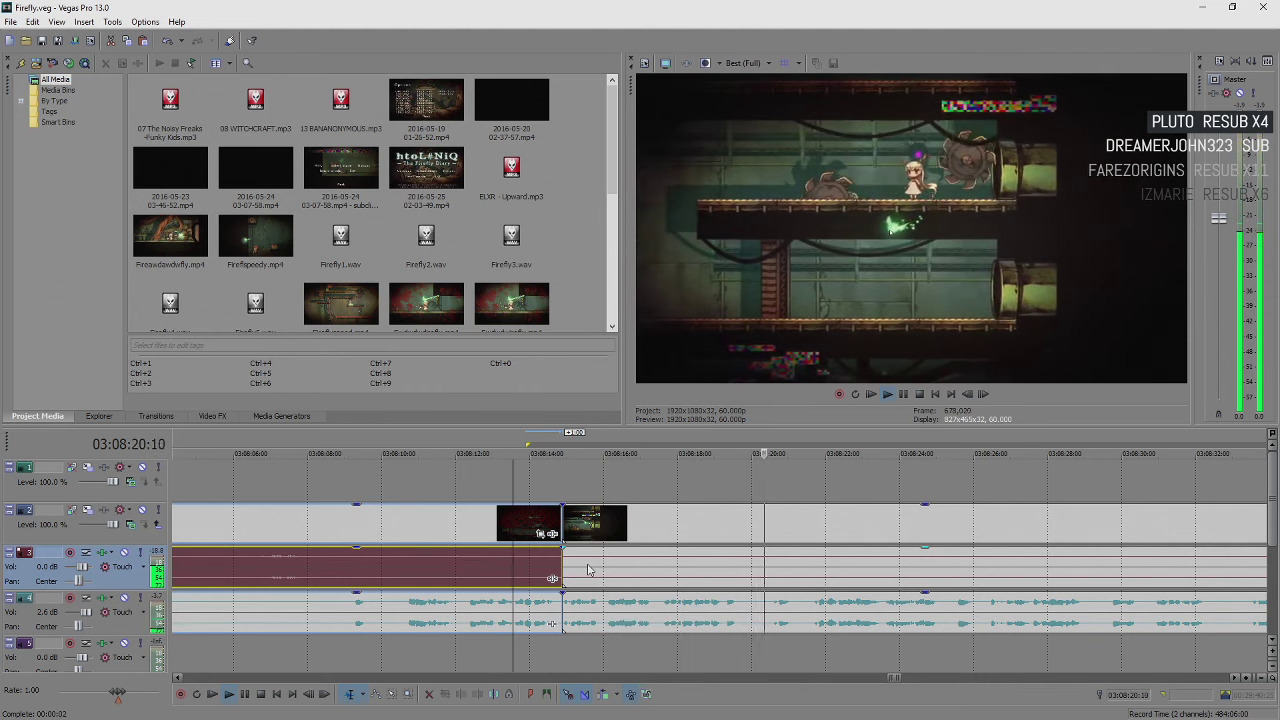
pyautogui.press('space')
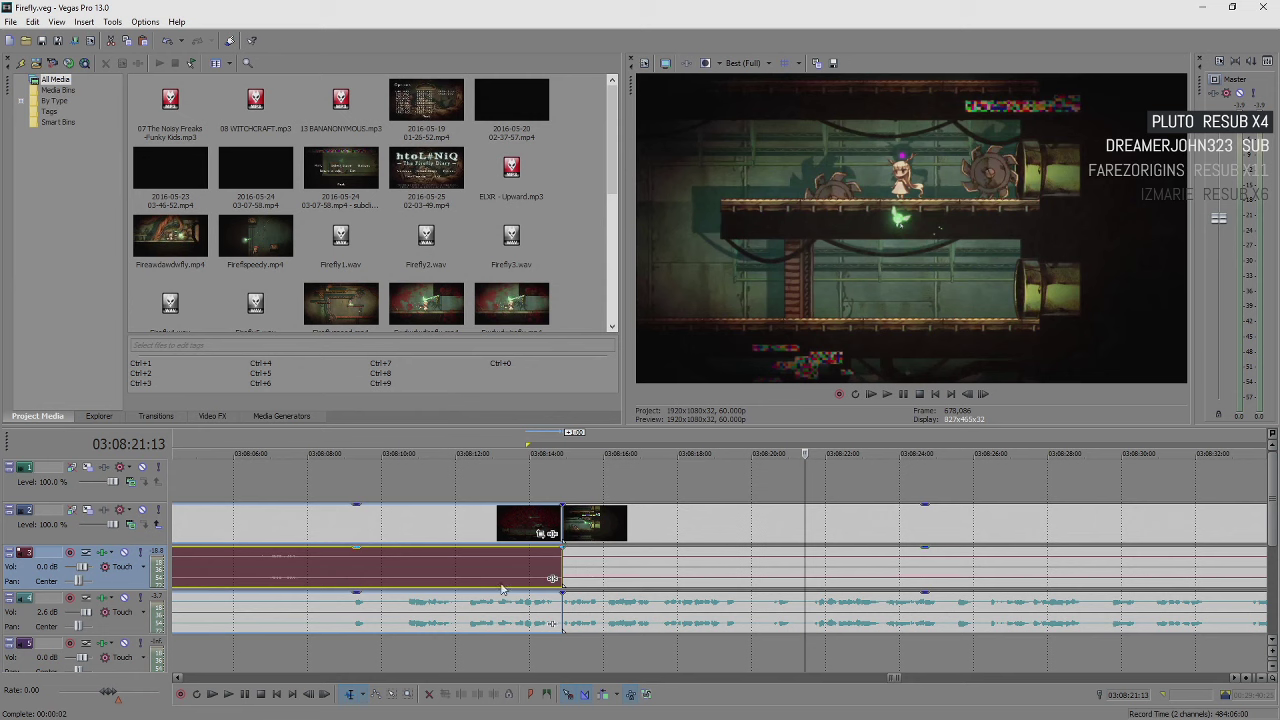
pyautogui.press('space')
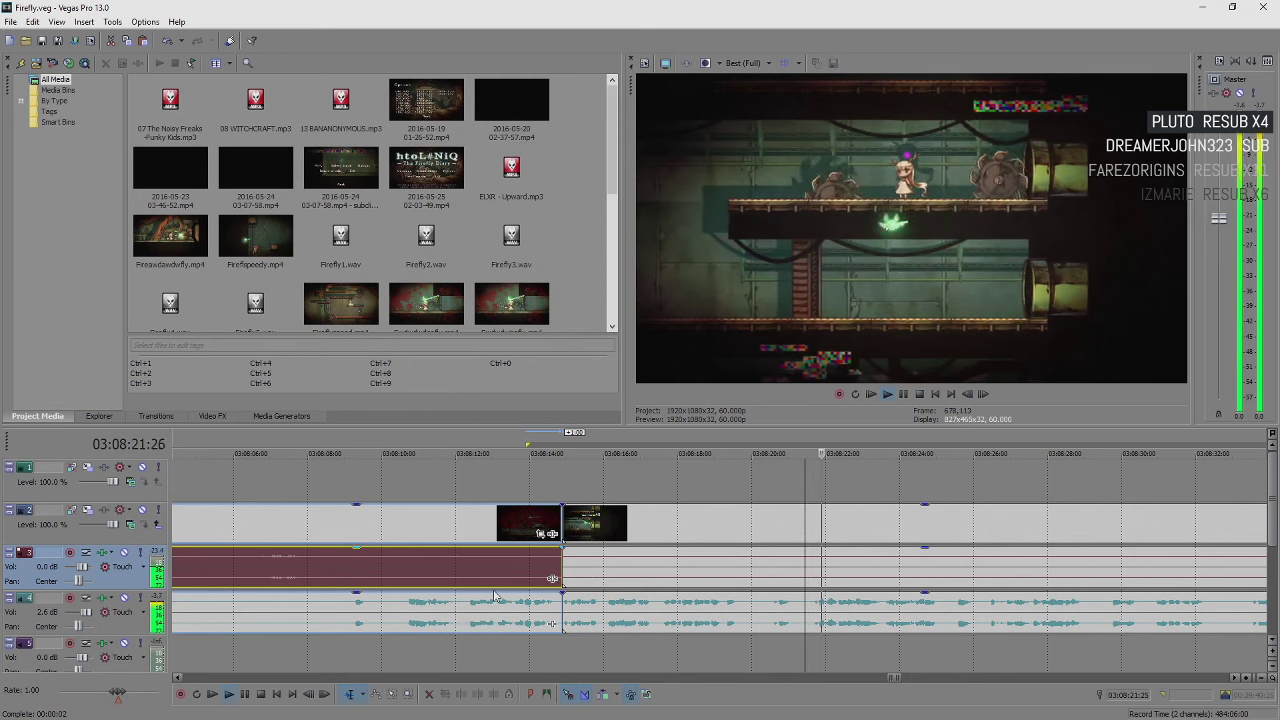
pyautogui.scroll(-3, 678, 598)
pyautogui.click(800, 612)
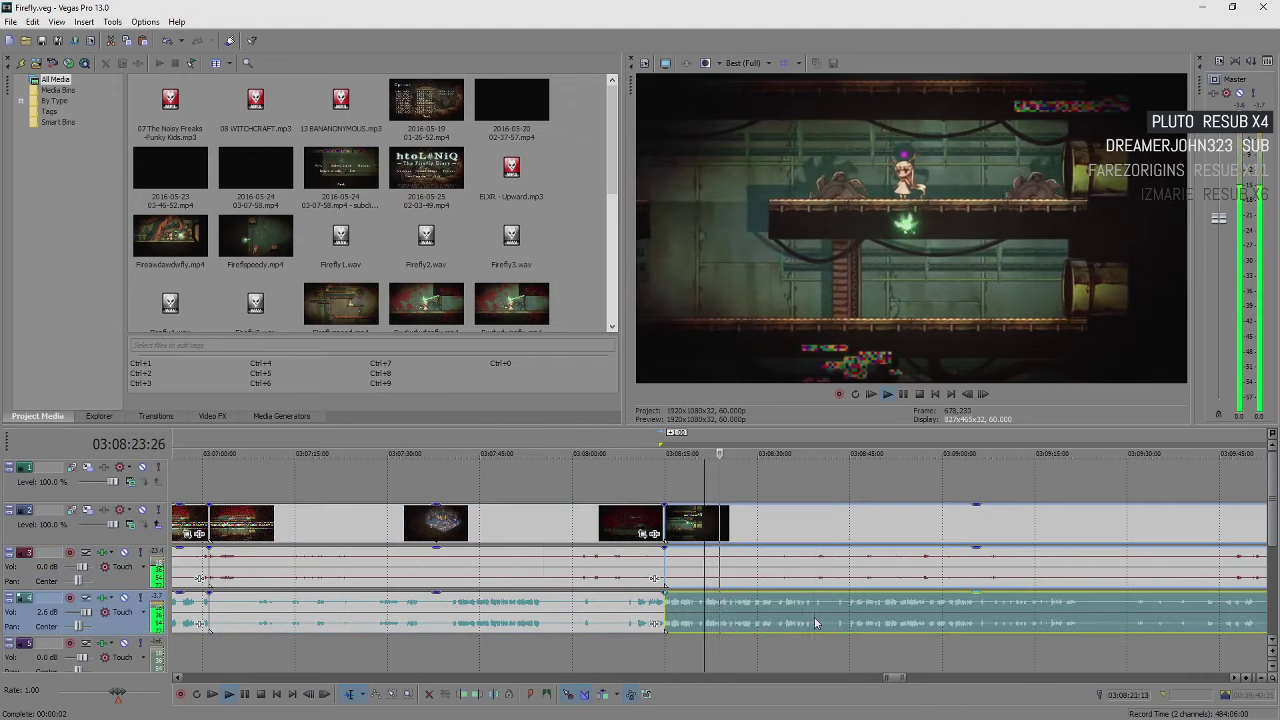
pyautogui.scroll(1, 815, 623)
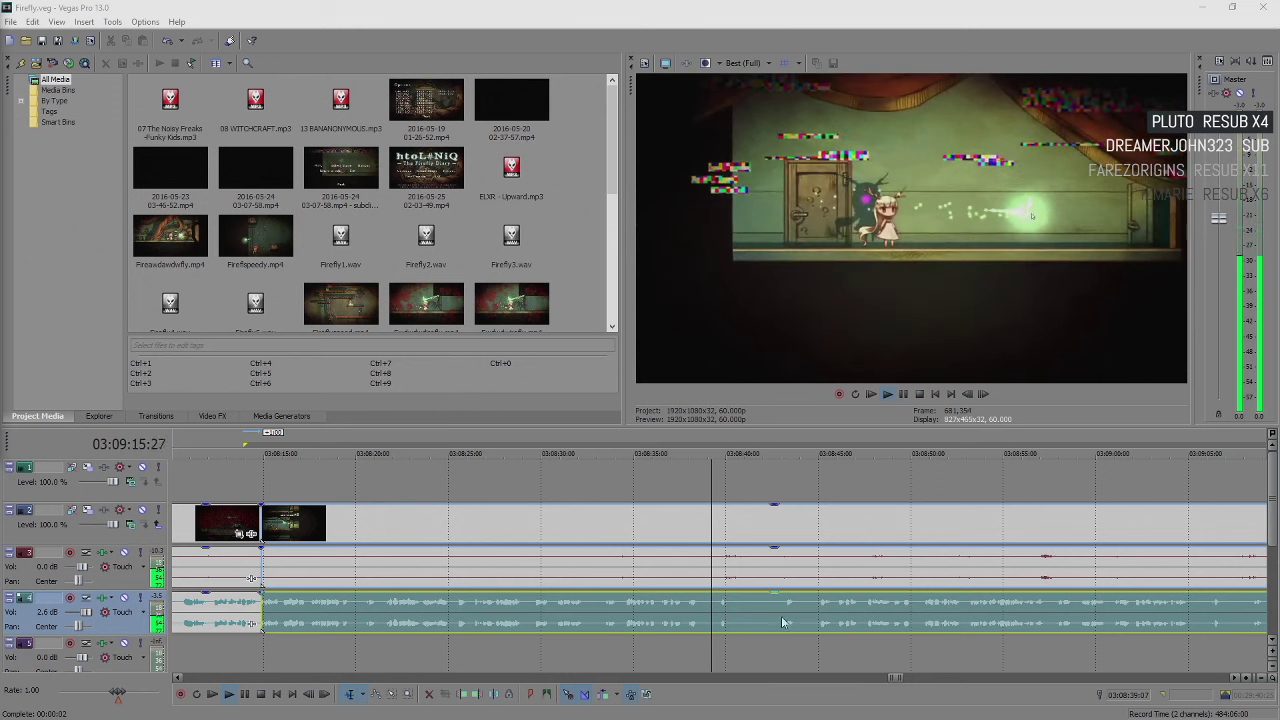
pyautogui.scroll(-2, 797, 604)
pyautogui.scroll(-2, 797, 604)
pyautogui.scroll(2, 822, 607)
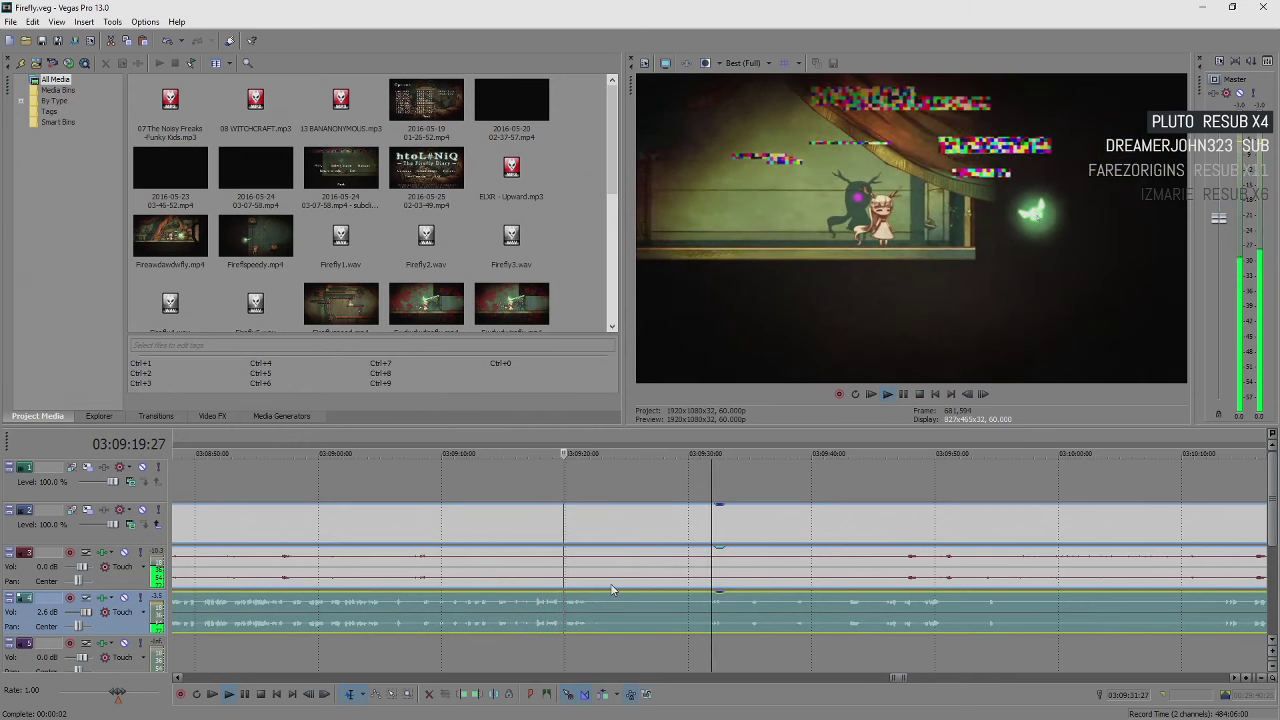
# Step: Split the footage on the black screen at 03:09:23:06 and trim the loading screen off the later part
pyautogui.click(604, 535)
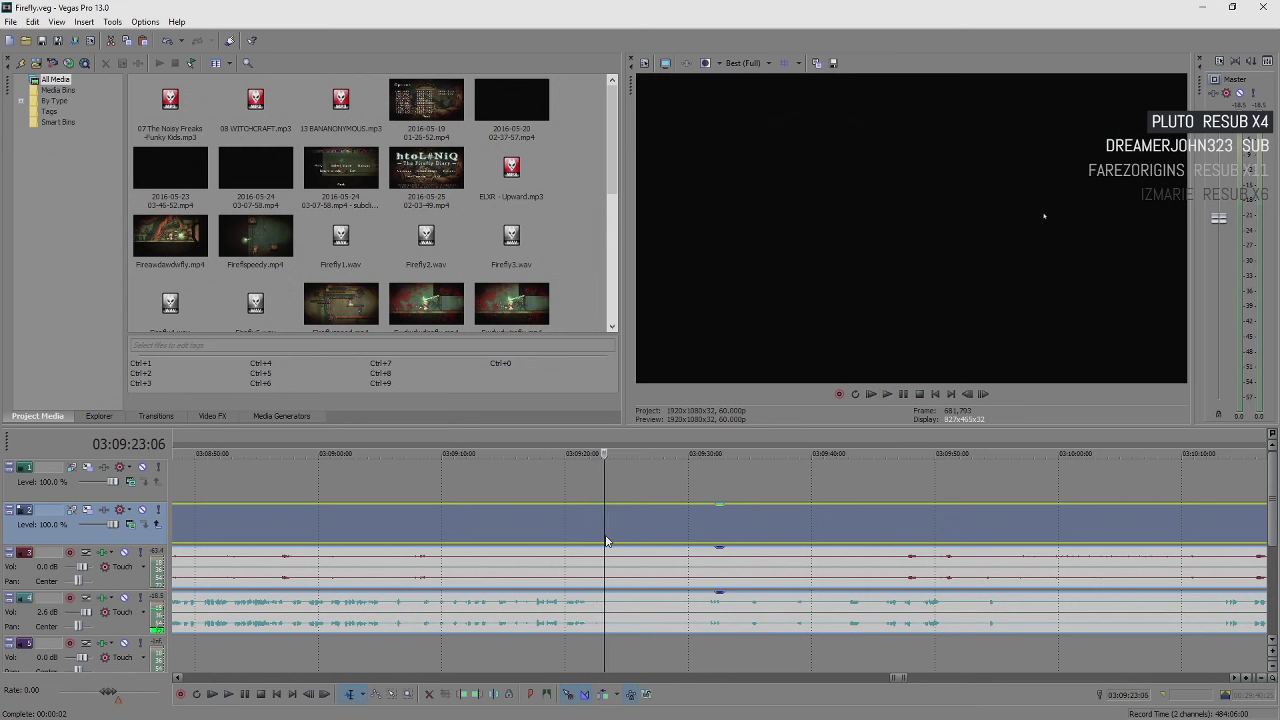
pyautogui.press('s')
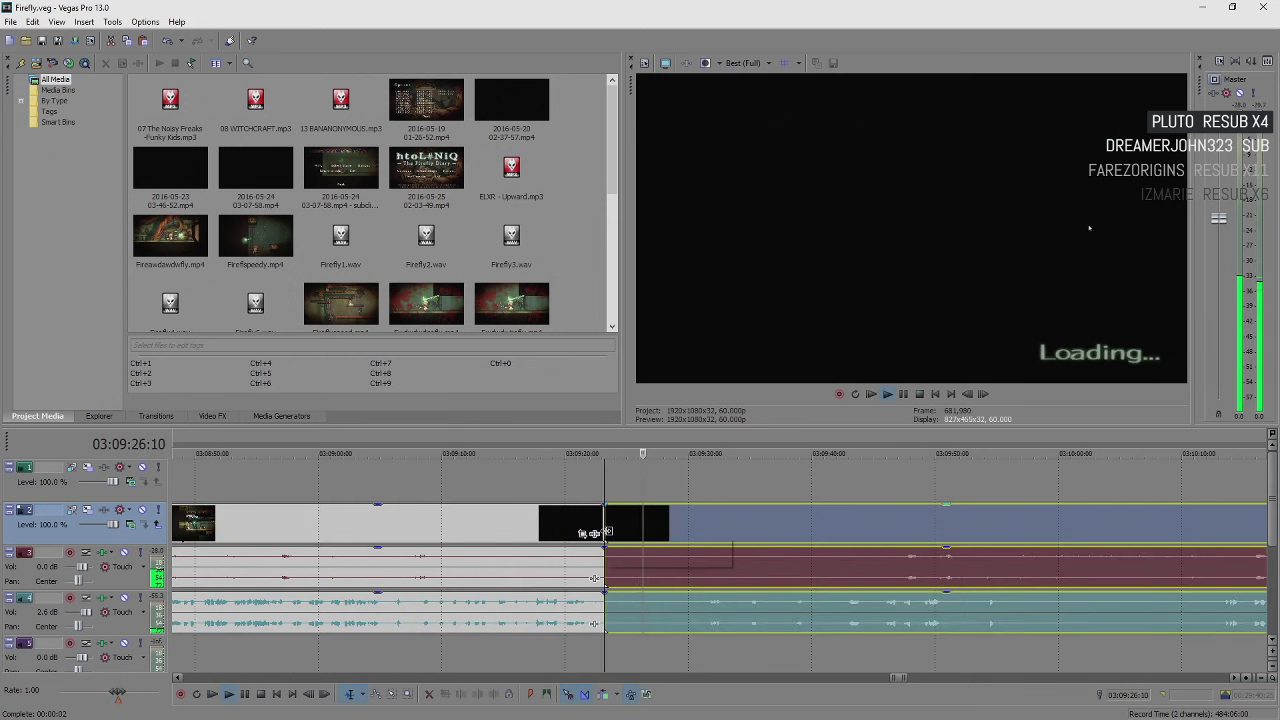
pyautogui.moveTo(608, 531); pyautogui.dragTo(637, 535)
pyautogui.click(683, 614)
pyautogui.click(606, 518)
# Step: Overlap the theatre stage footage with the preceding clip by 1:00 to create a crossfade and play the transition
pyautogui.scroll(5, 640, 530)
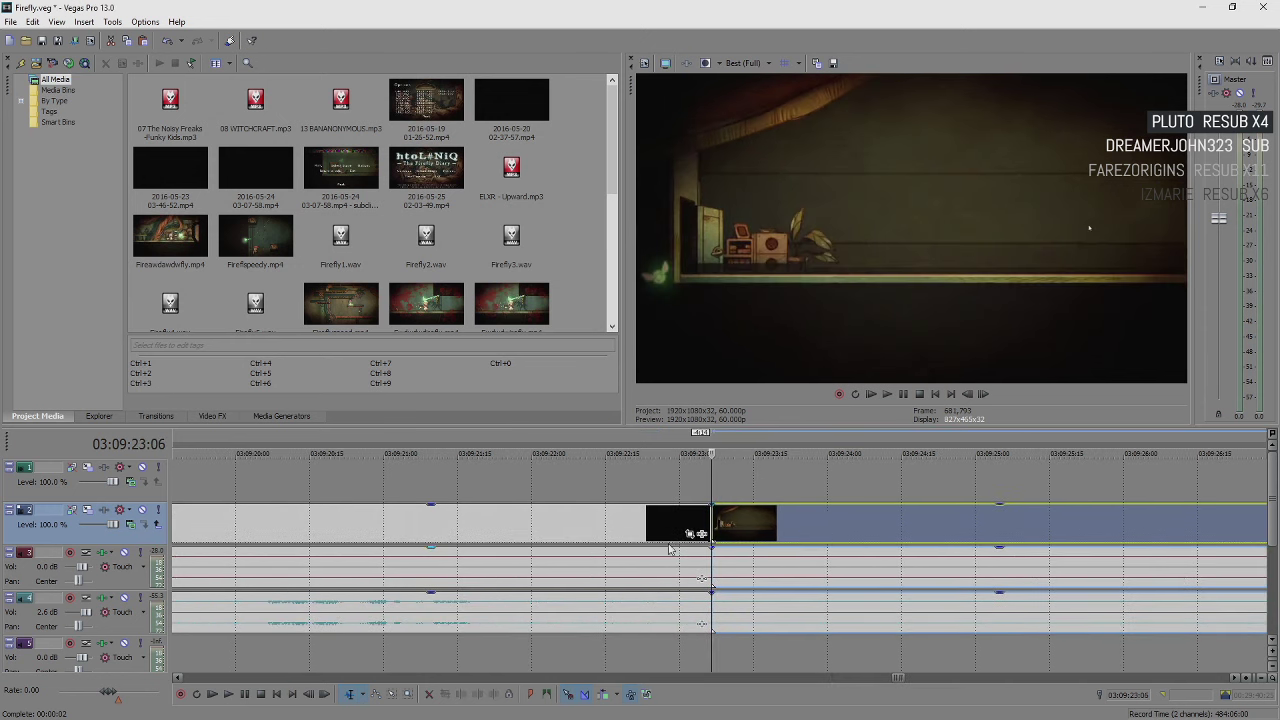
pyautogui.moveTo(803, 533); pyautogui.dragTo(655, 515)
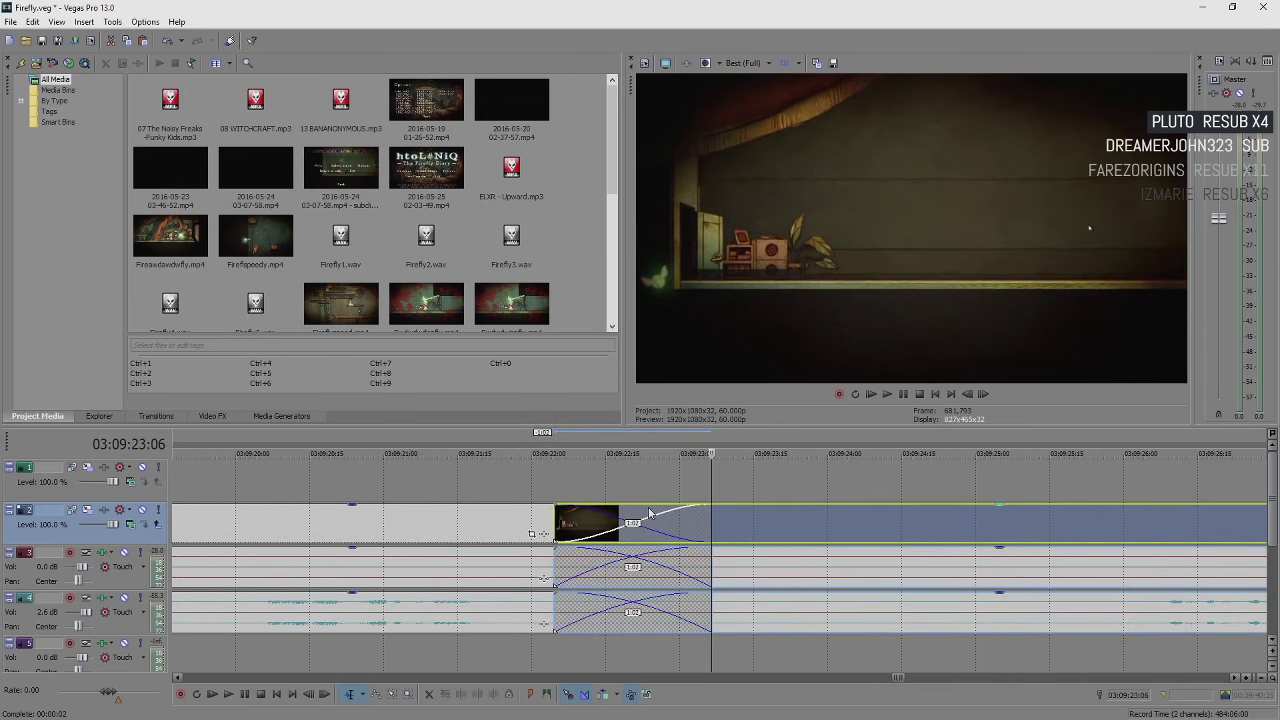
pyautogui.click(399, 532)
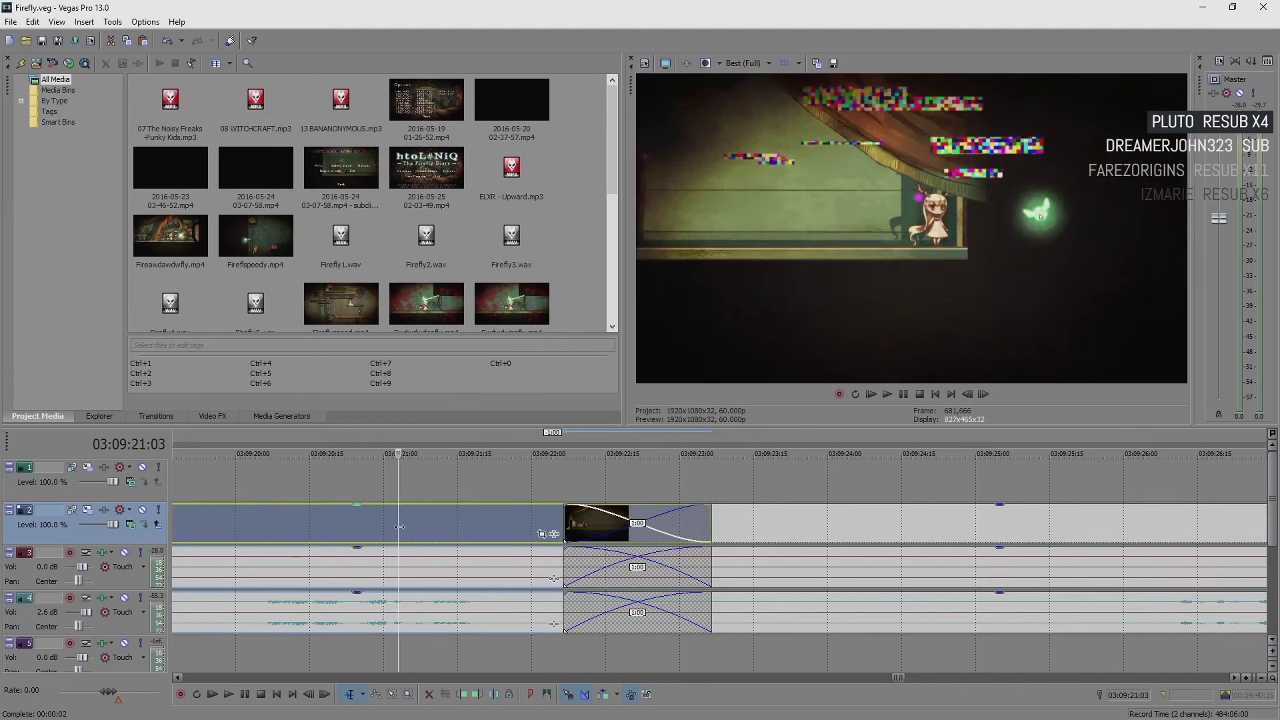
pyautogui.press('space')
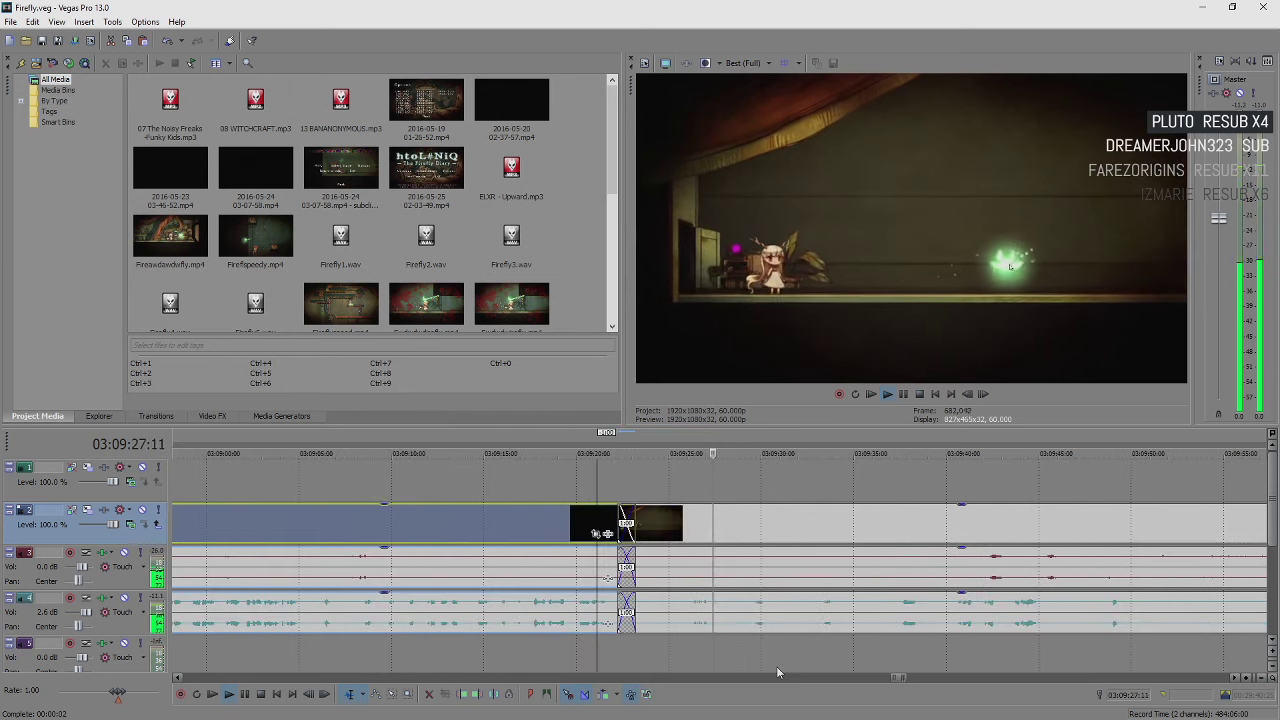
pyautogui.scroll(-5, 697, 620)
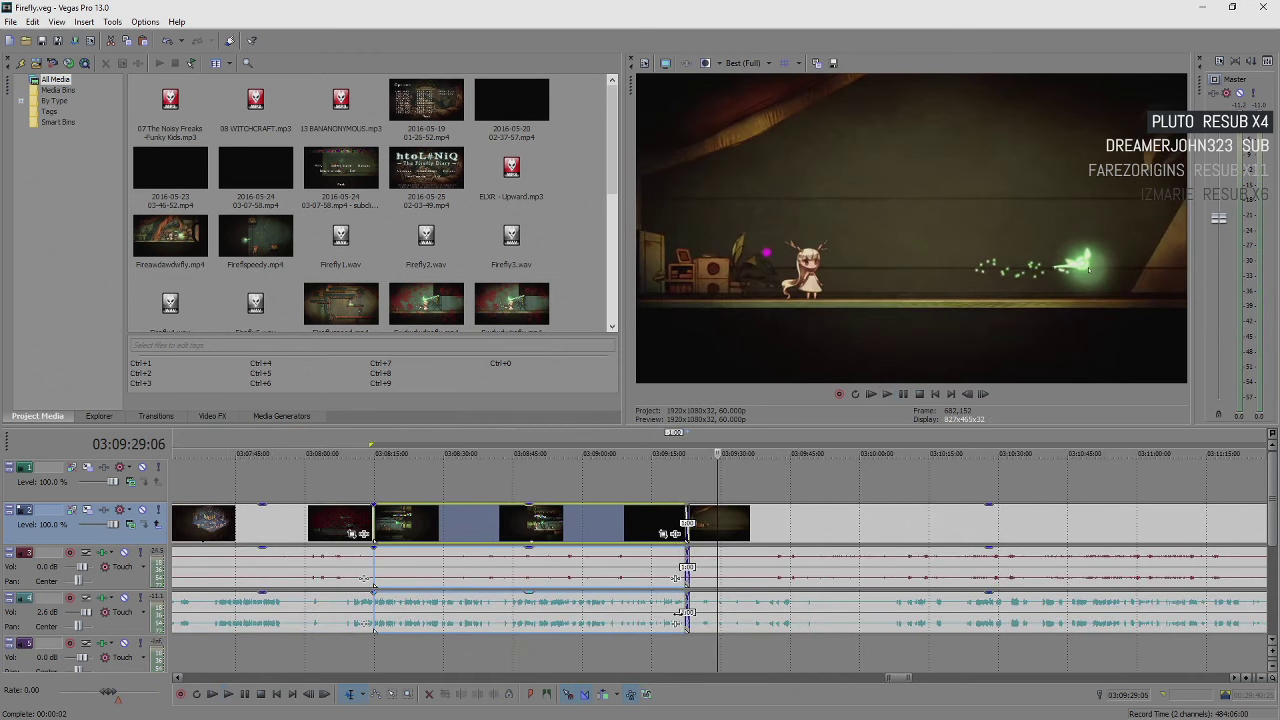
# Step: Shorten only the lower audio track's crossfade near 03:09:23 to about 0.2 seconds and replay the transition
pyautogui.click(697, 620)
pyautogui.scroll(5, 697, 620)
pyautogui.scroll(-2, 575, 620)
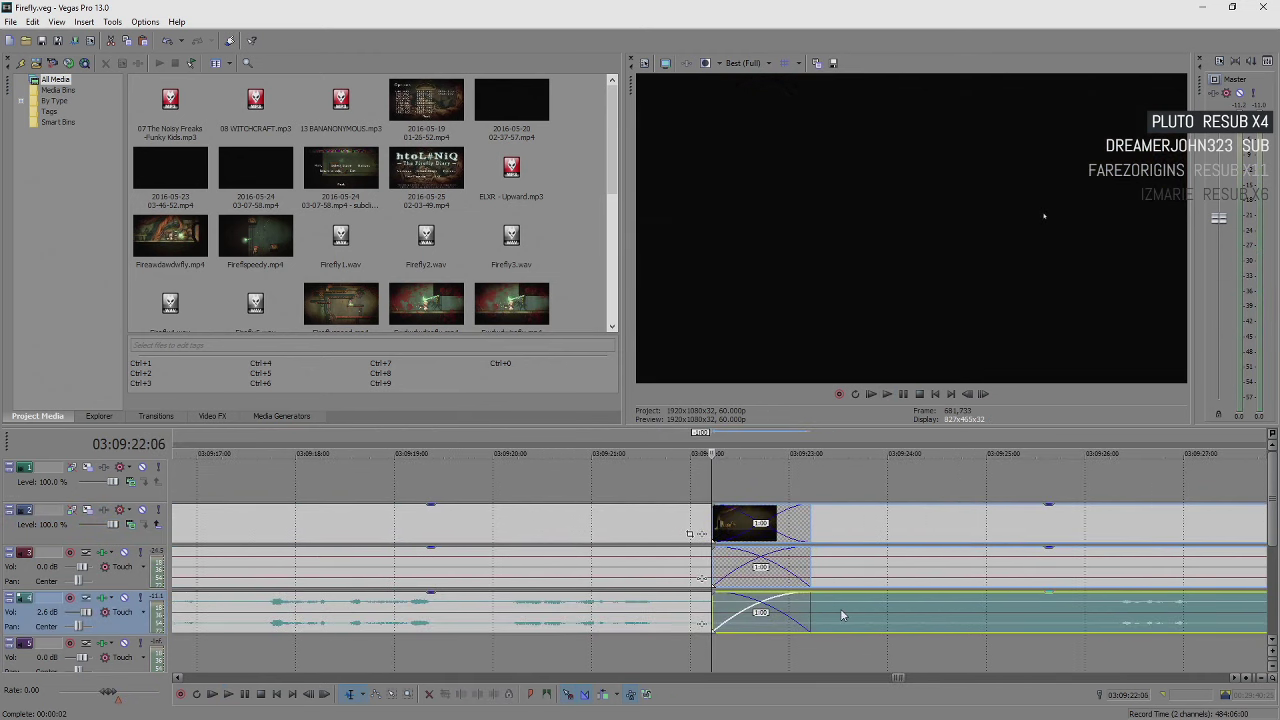
pyautogui.click(842, 615)
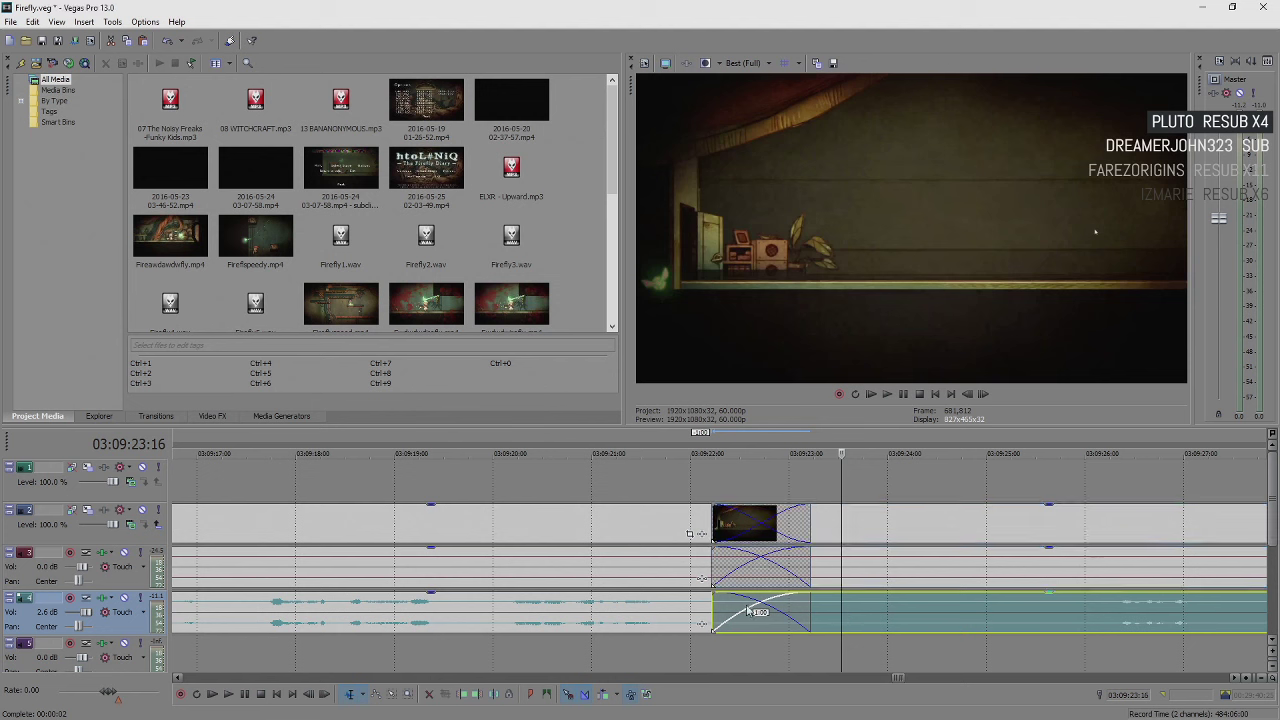
pyautogui.moveTo(713, 606); pyautogui.dragTo(786, 620)
pyautogui.click(621, 612)
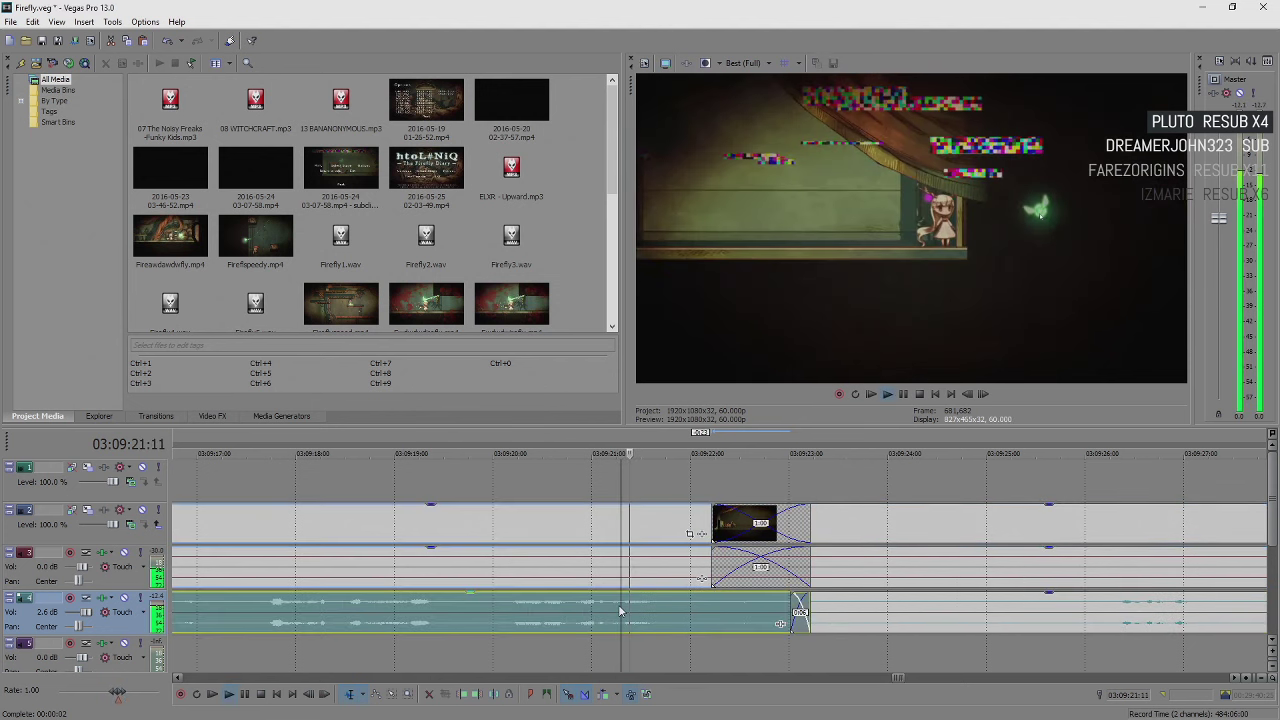
pyautogui.press('space')
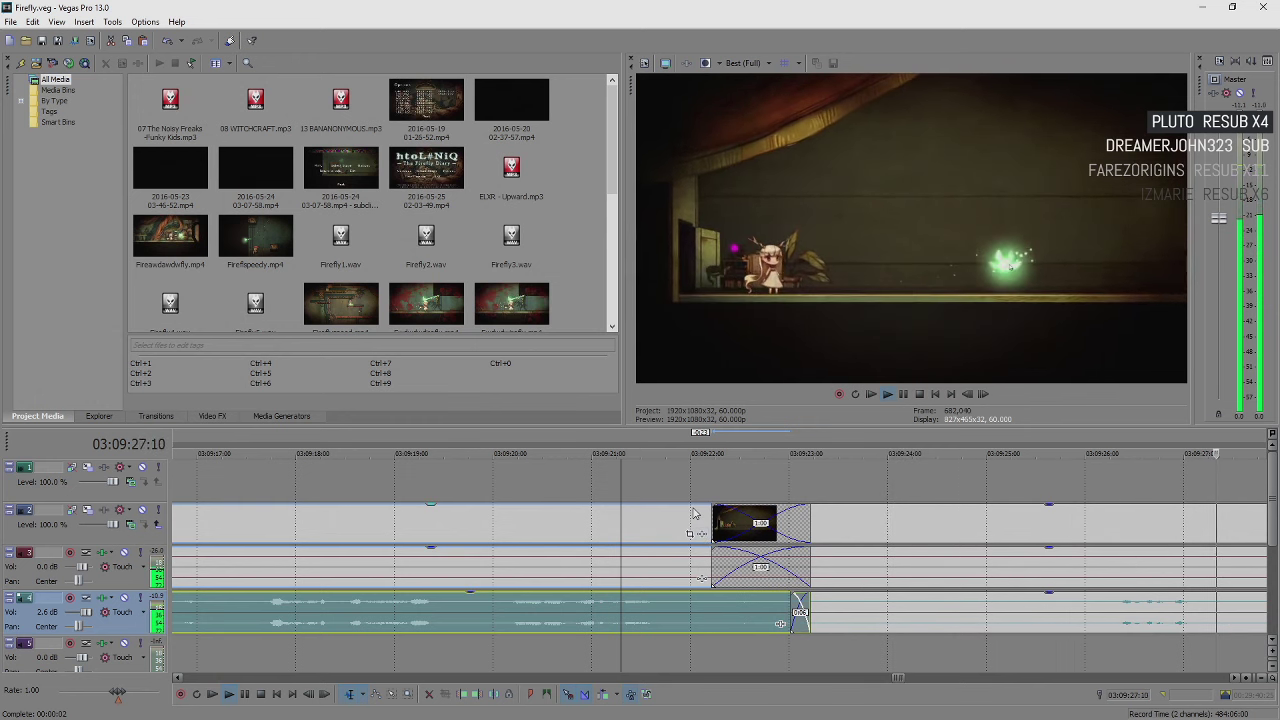
pyautogui.scroll(-5, 695, 513)
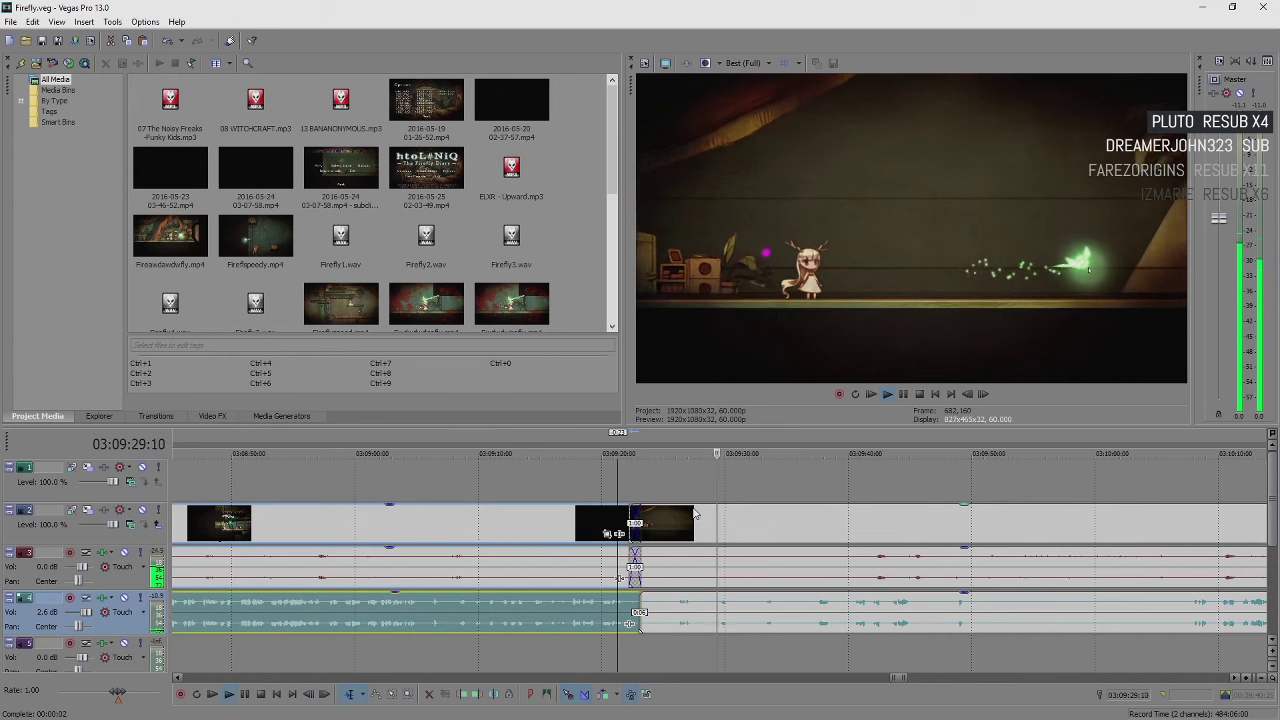
# Step: Review the theatre stage and hanging puppet footage from about 03:09:29 to 03:11:10, examining the commentary waveform
pyautogui.scroll(-2, 695, 513)
pyautogui.click(838, 620)
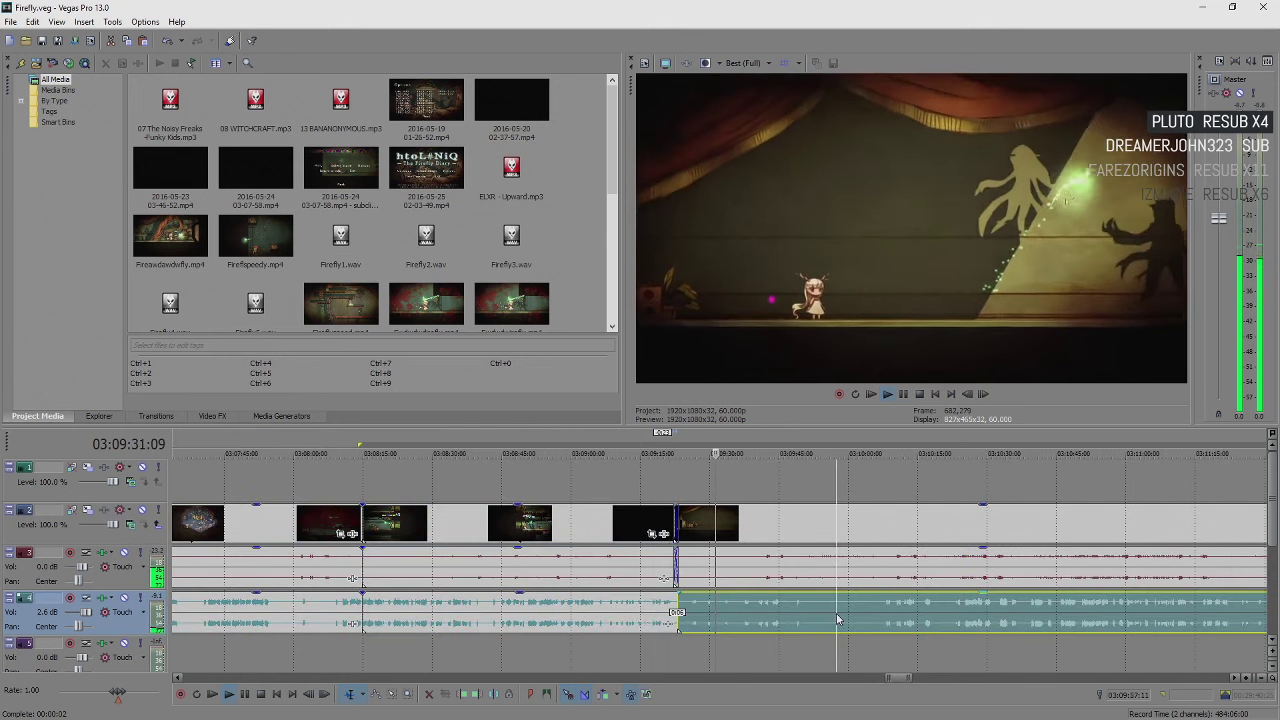
pyautogui.scroll(3, 838, 620)
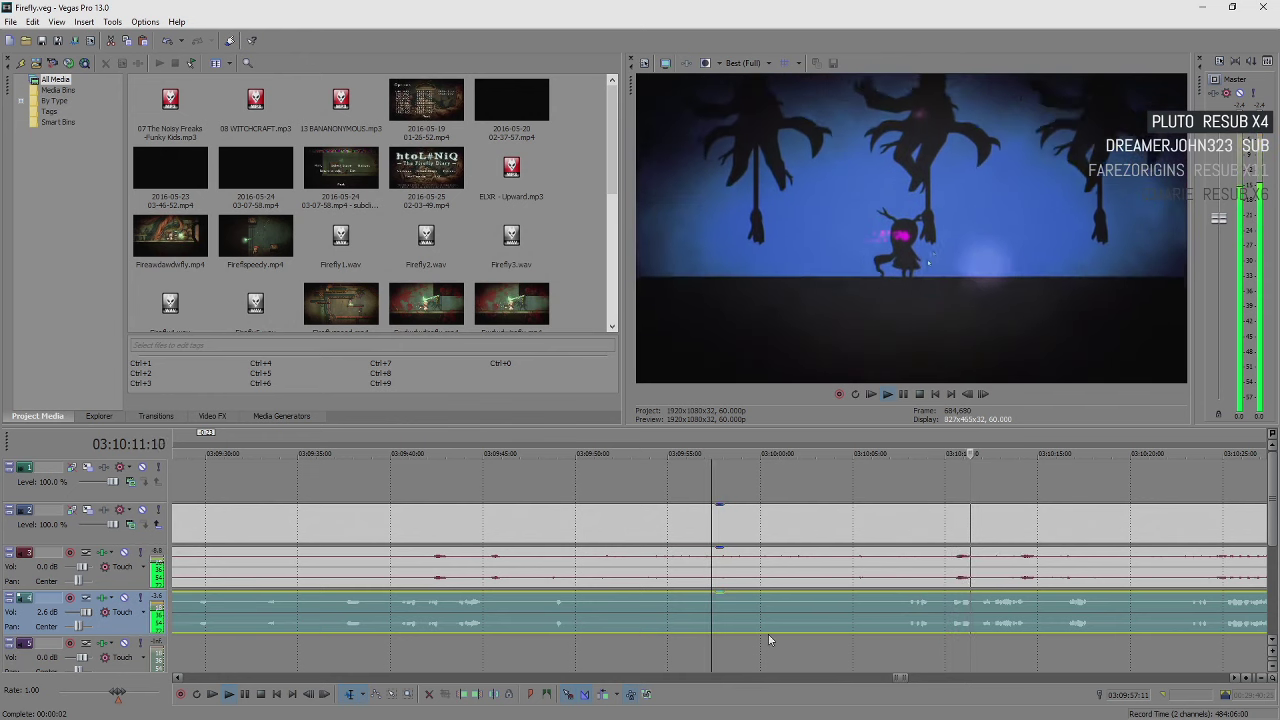
pyautogui.scroll(-5, 766, 634)
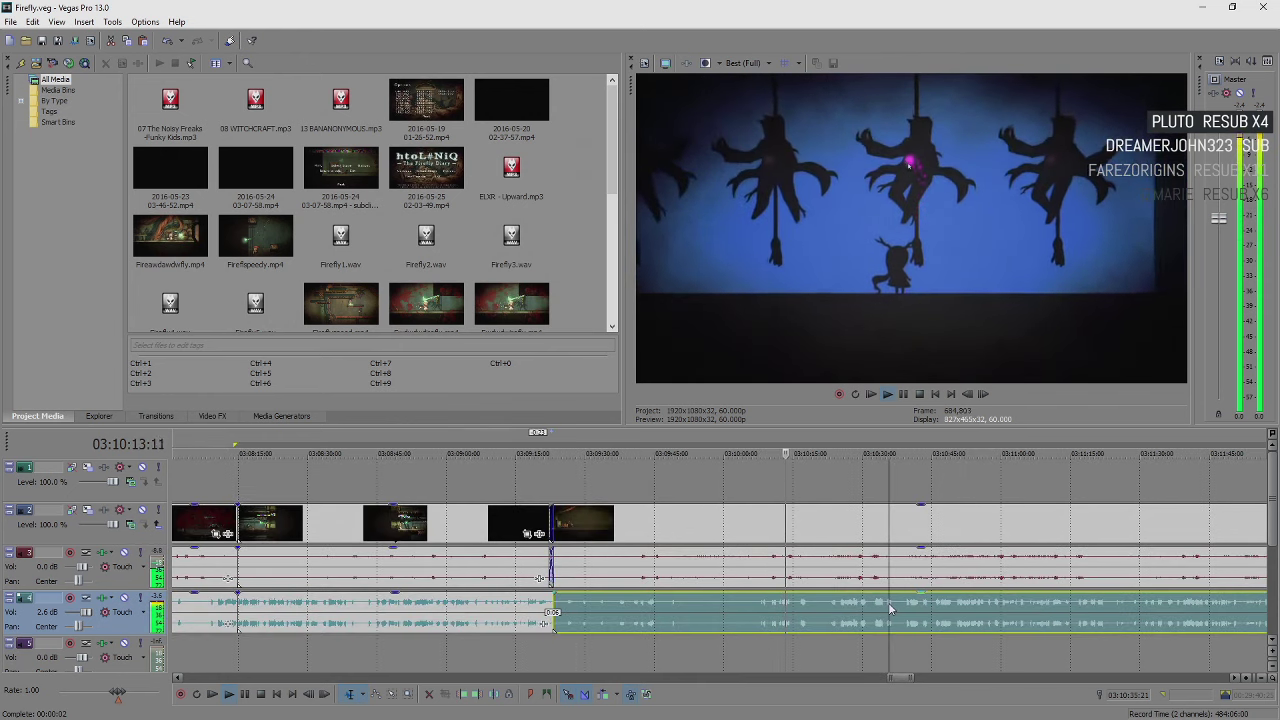
pyautogui.scroll(5, 870, 612)
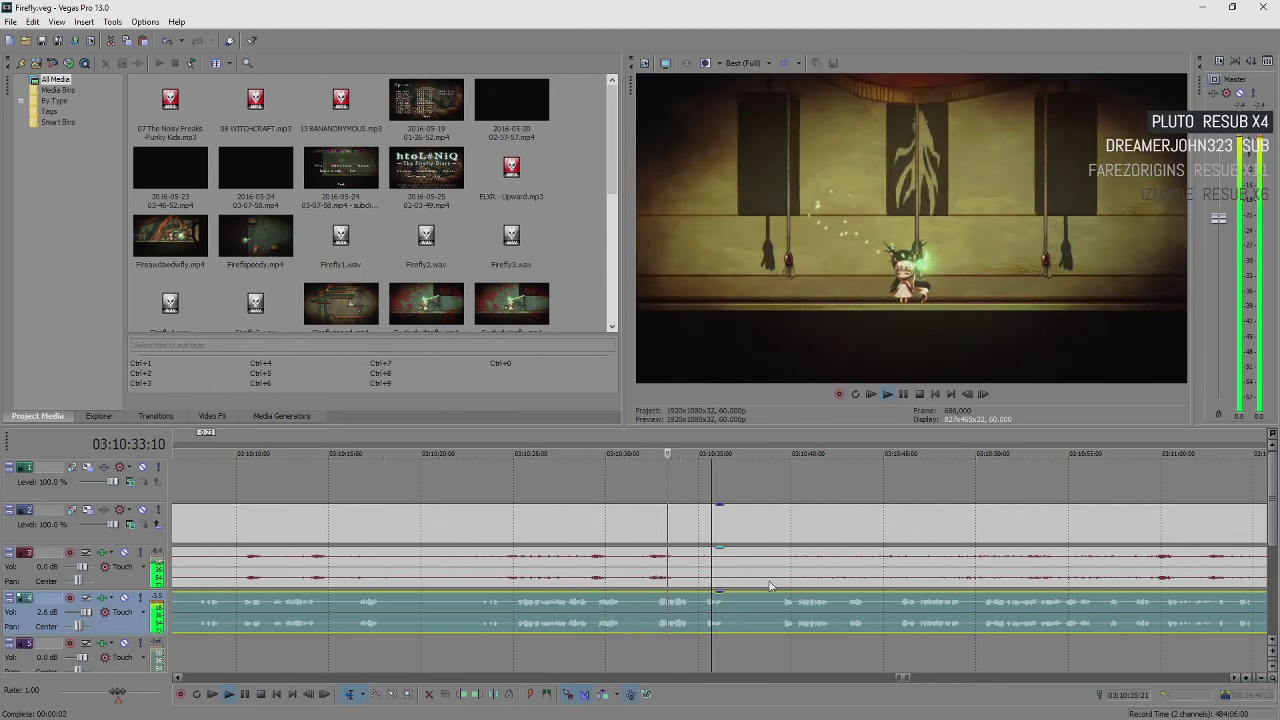
pyautogui.scroll(-2, 750, 612)
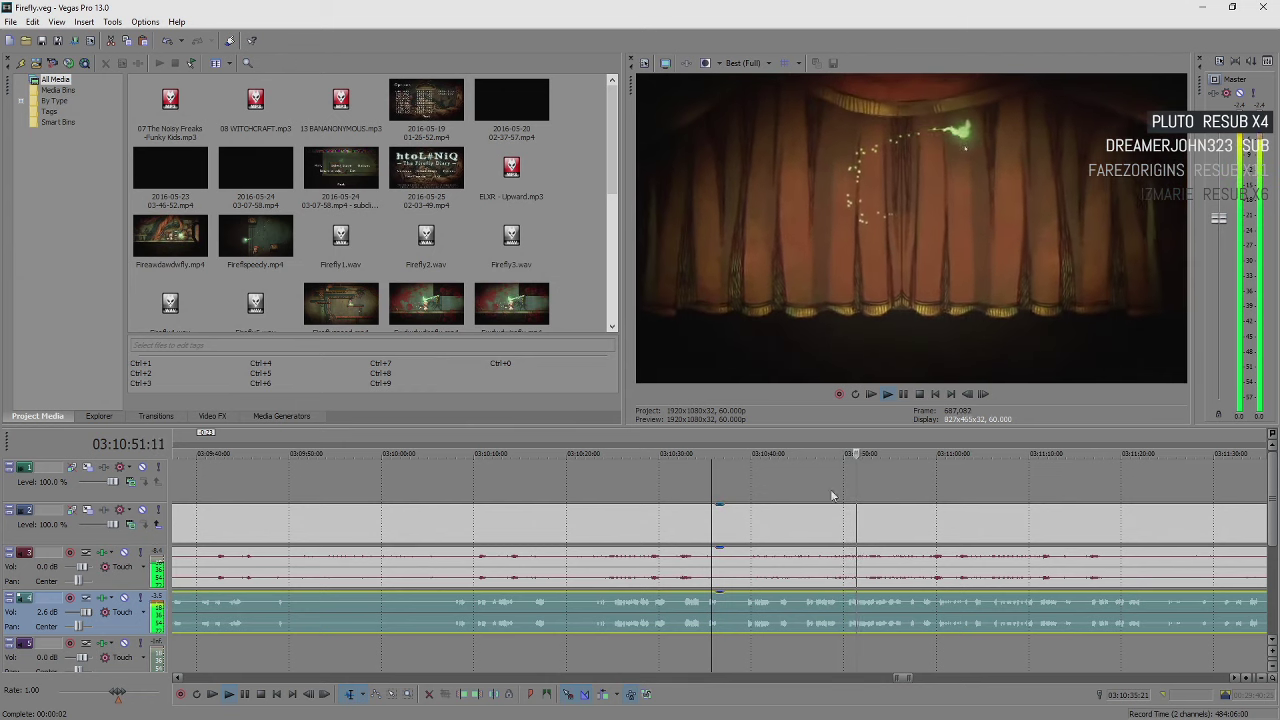
pyautogui.scroll(-3, 881, 640)
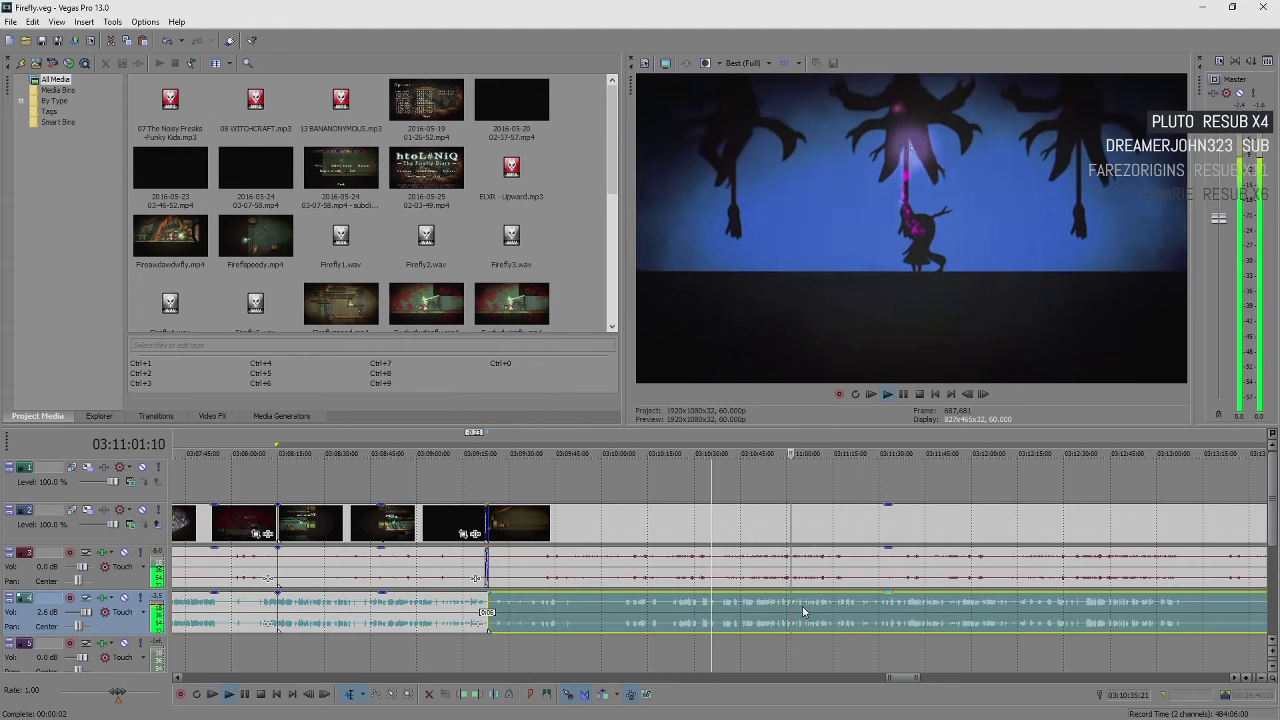
pyautogui.press('space')
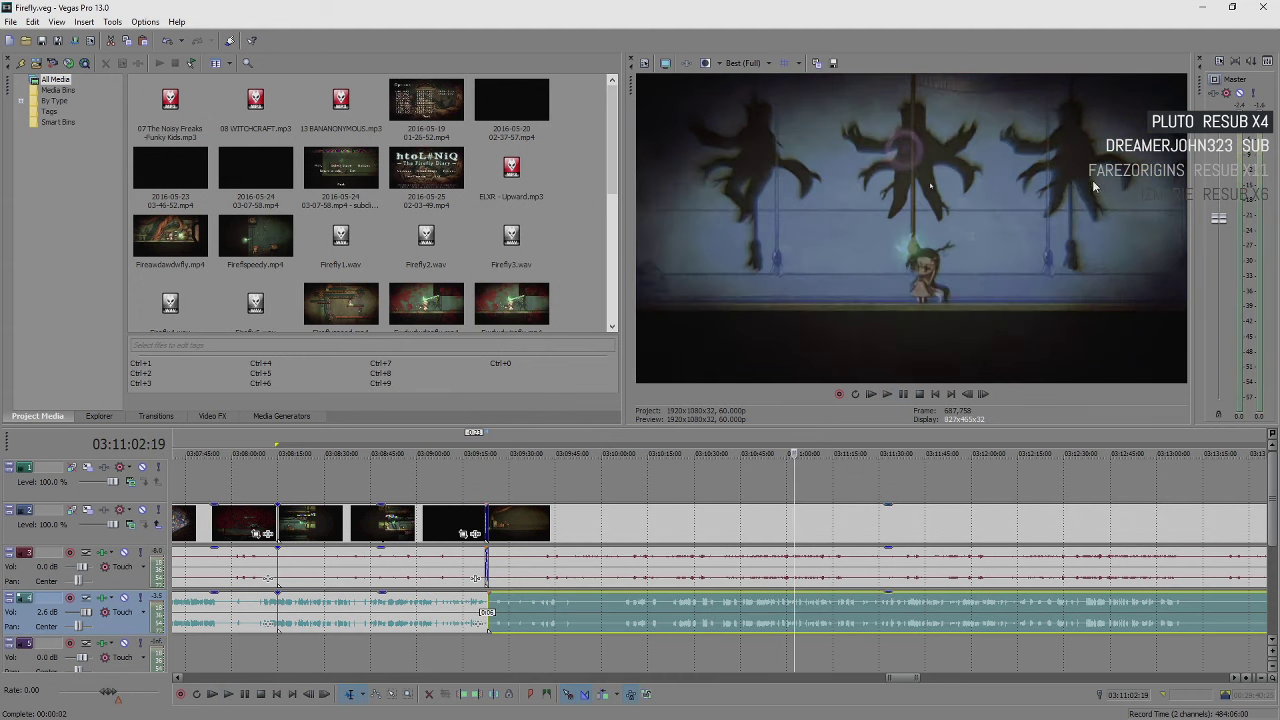
pyautogui.press('space')
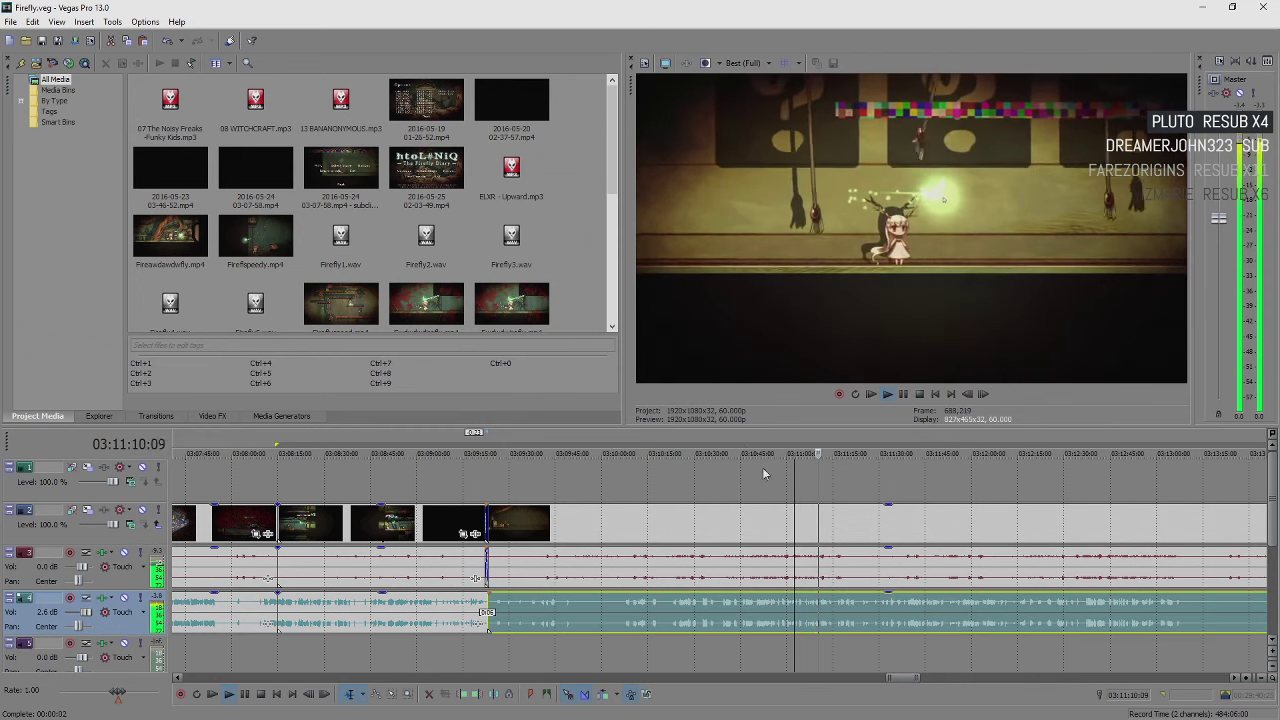
# Step: Play through the hanging puppet footage from about 03:11:10 to 03:11:54, examining the commentary waveform ahead
pyautogui.press('space')
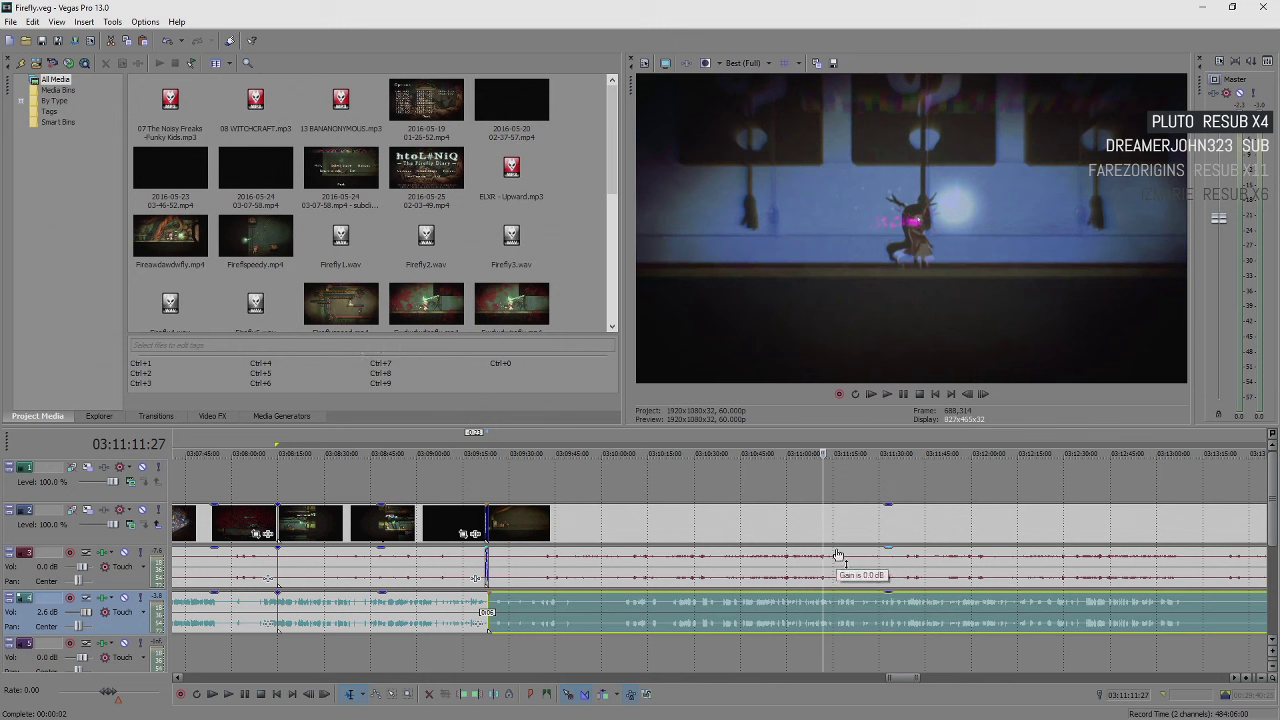
pyautogui.press('space')
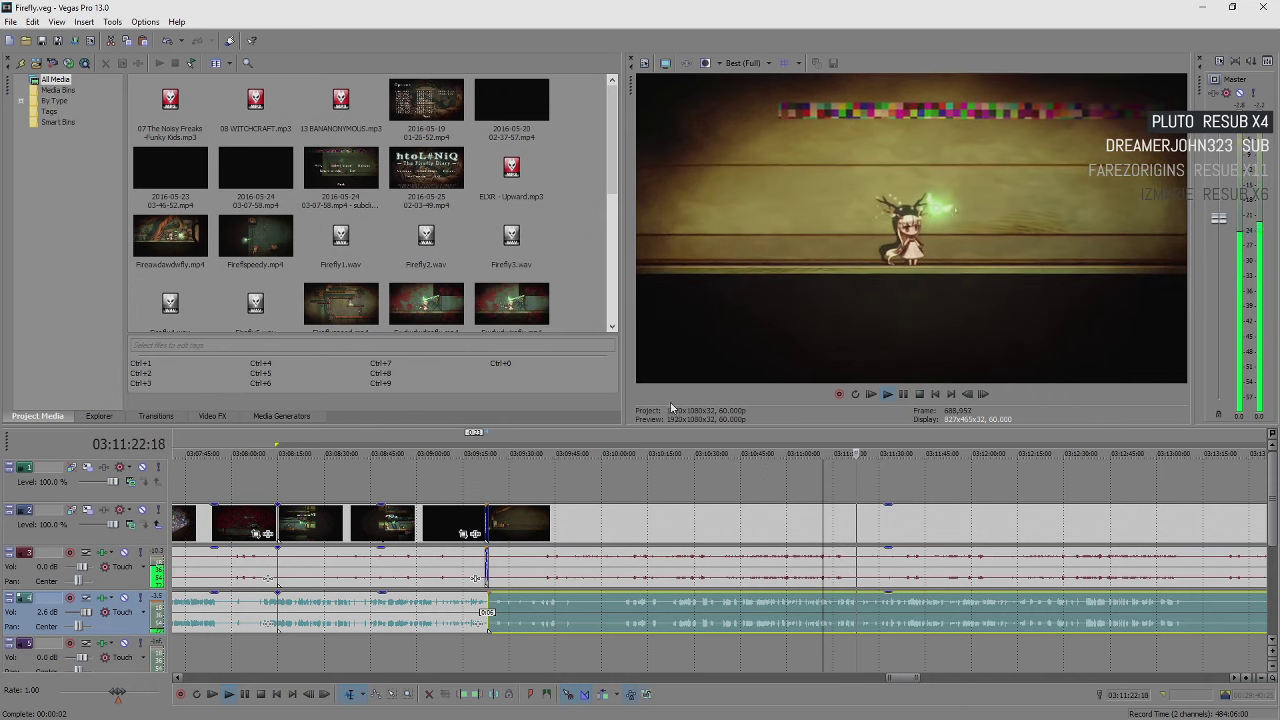
pyautogui.press('Return')
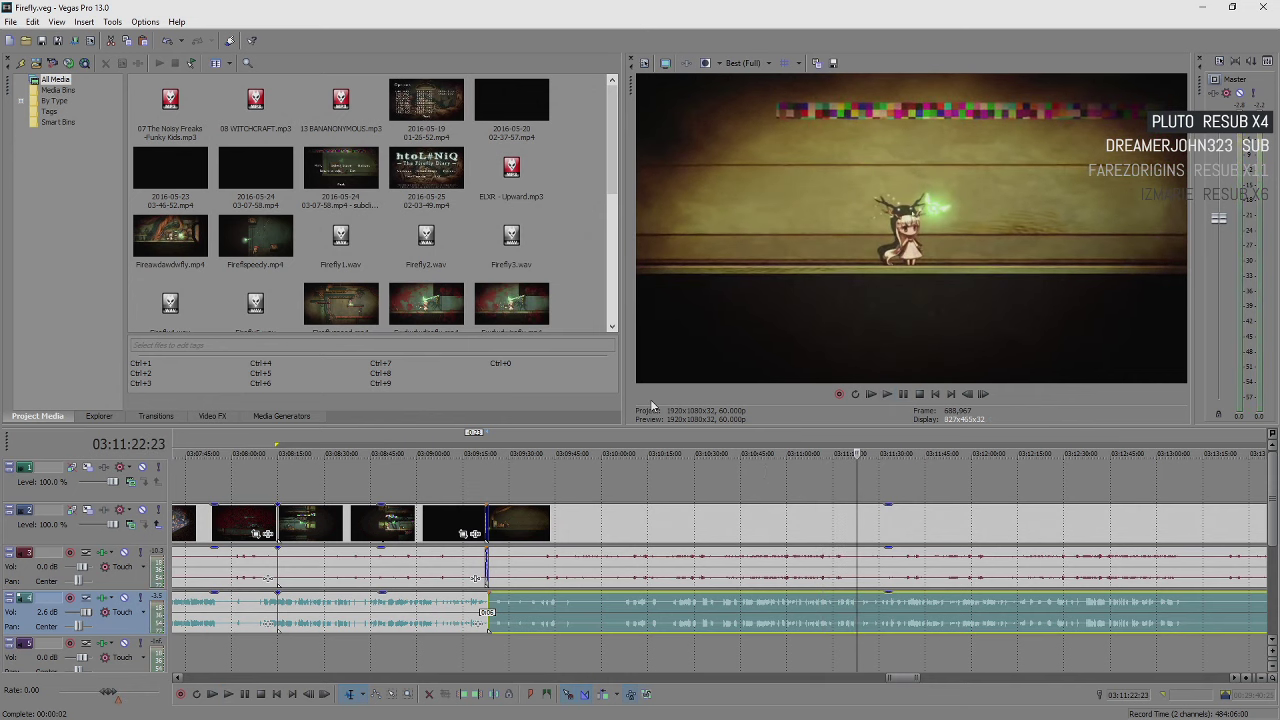
pyautogui.press('space')
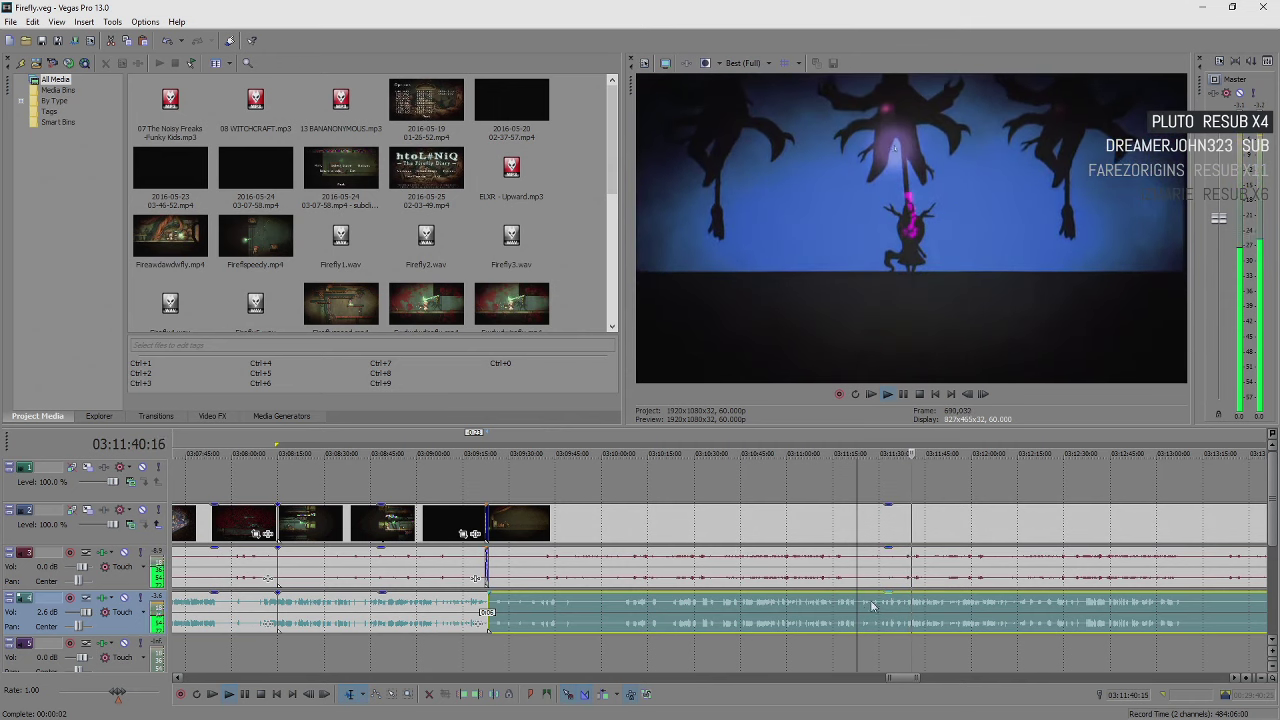
pyautogui.scroll(-4, 851, 613)
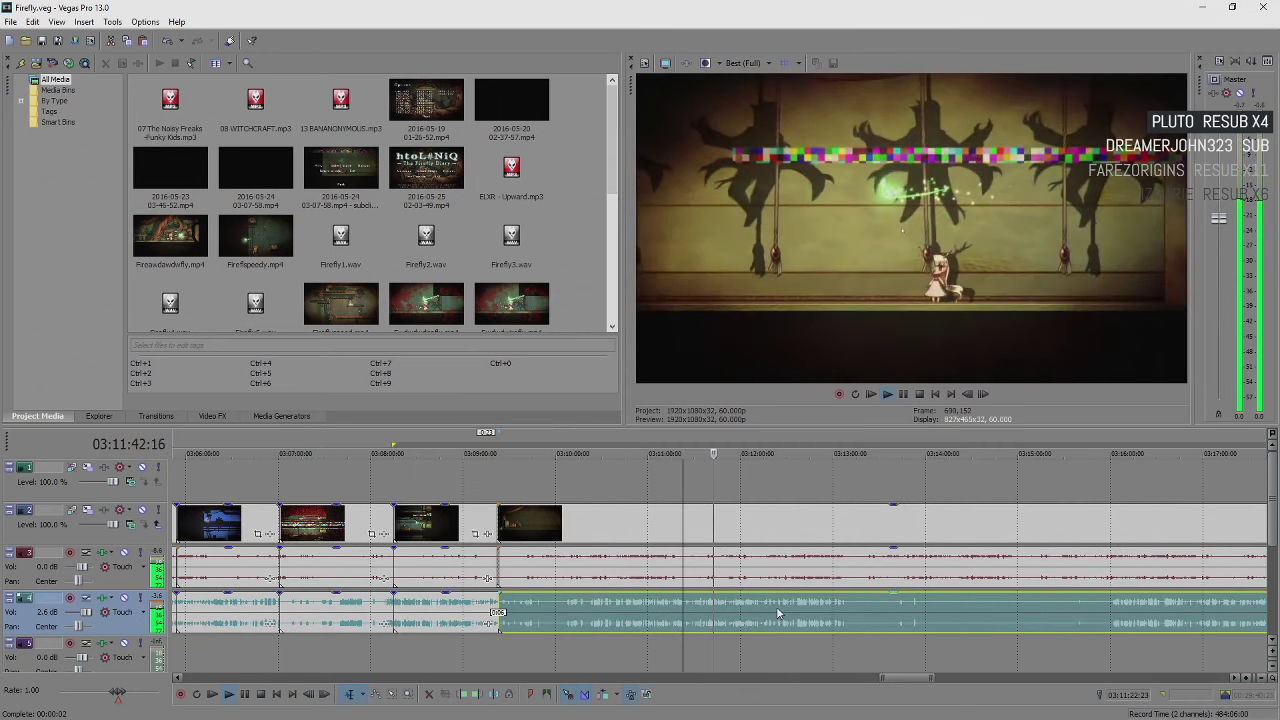
pyautogui.scroll(4, 777, 609)
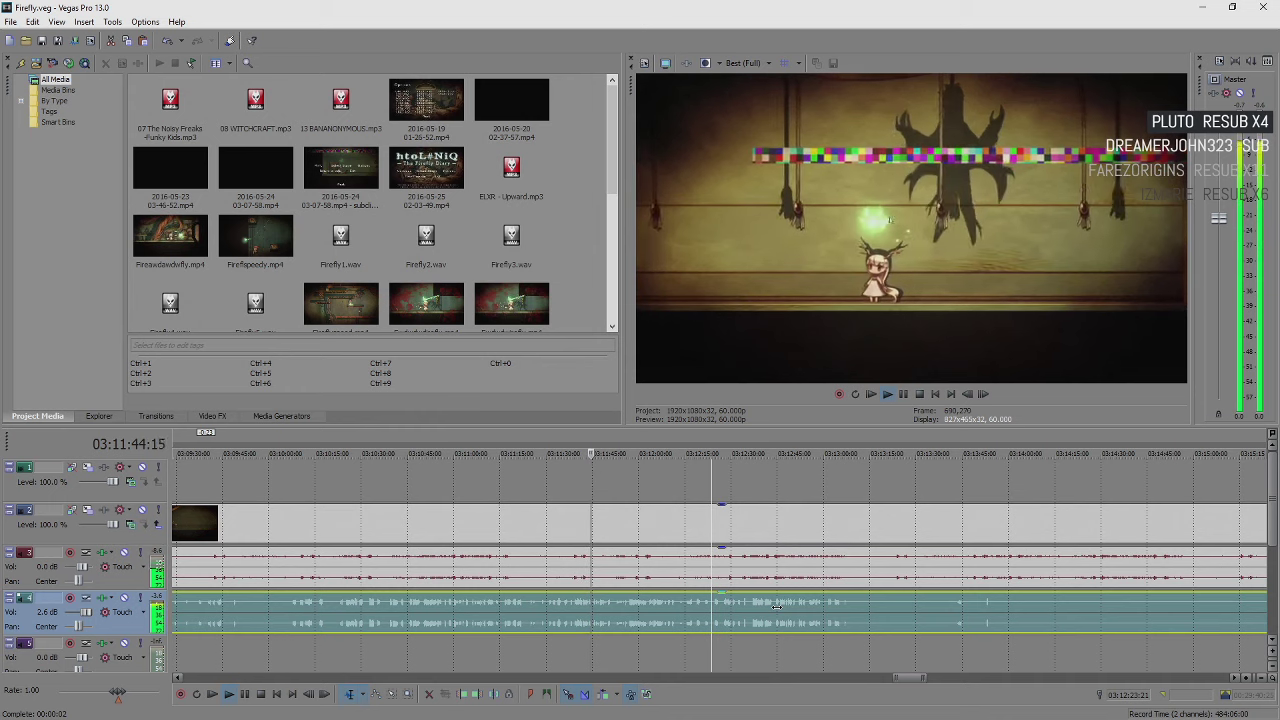
pyautogui.scroll(2, 777, 608)
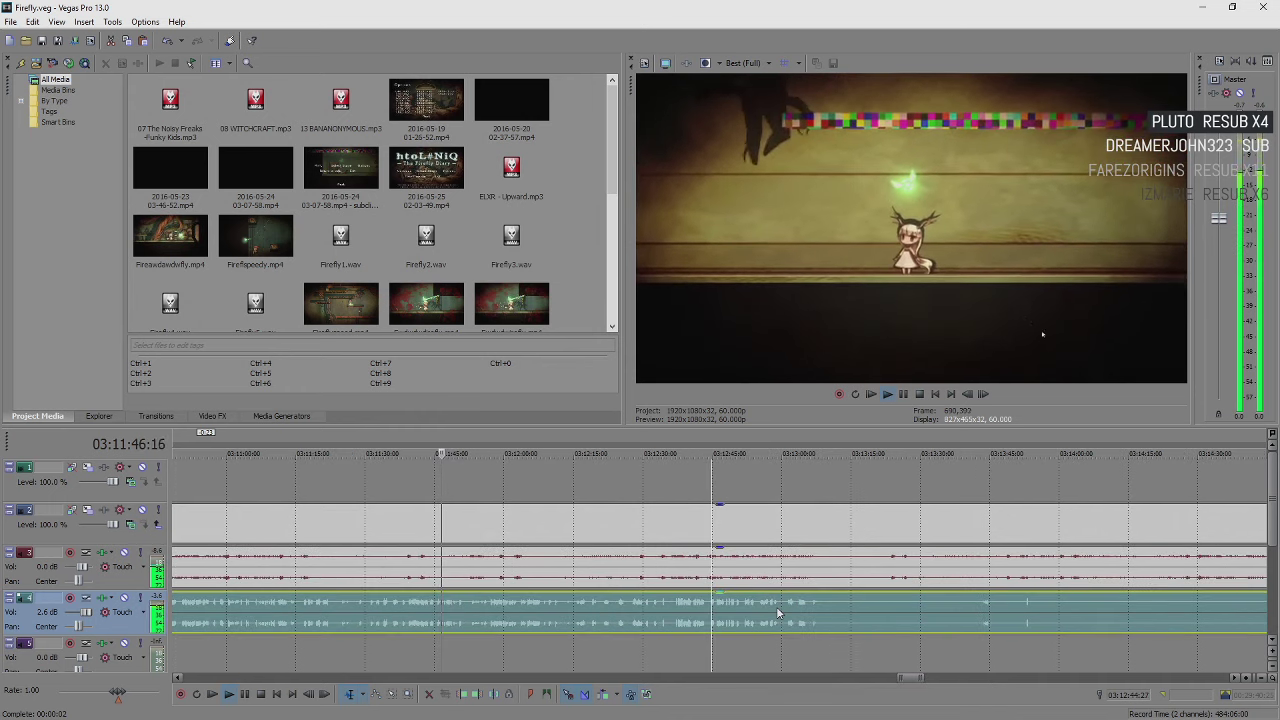
pyautogui.scroll(-3, 776, 606)
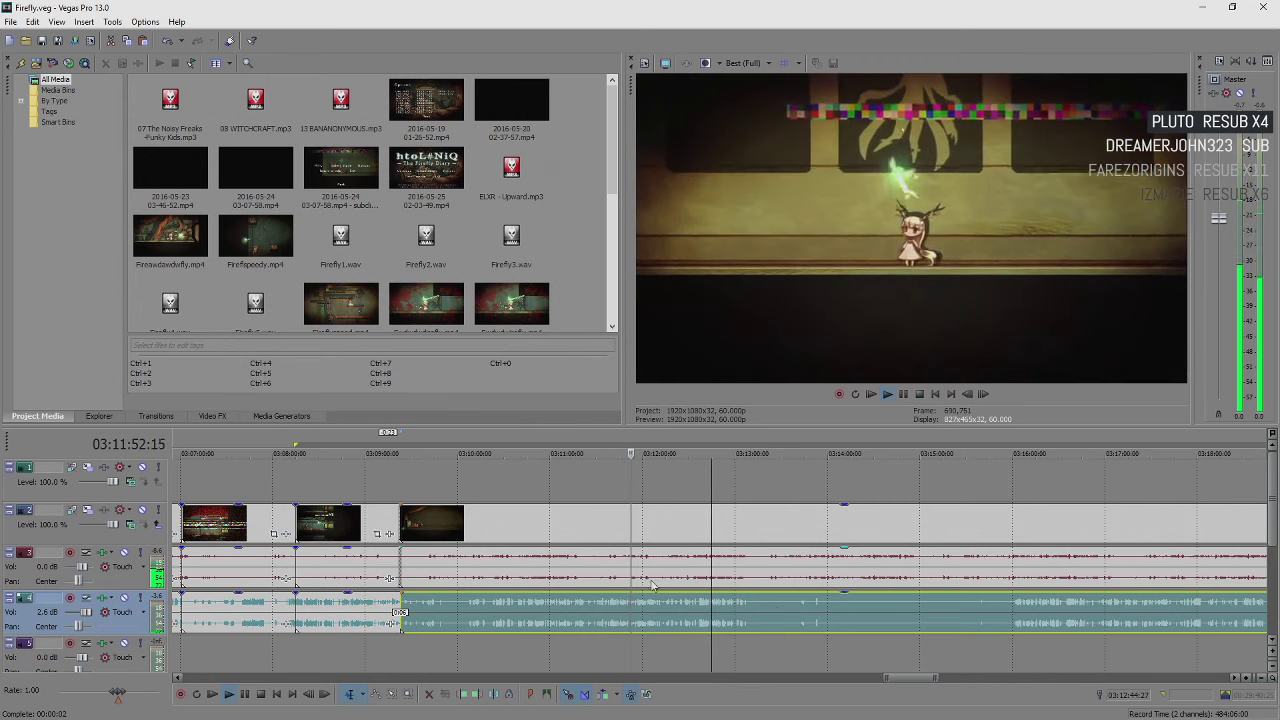
pyautogui.press('space')
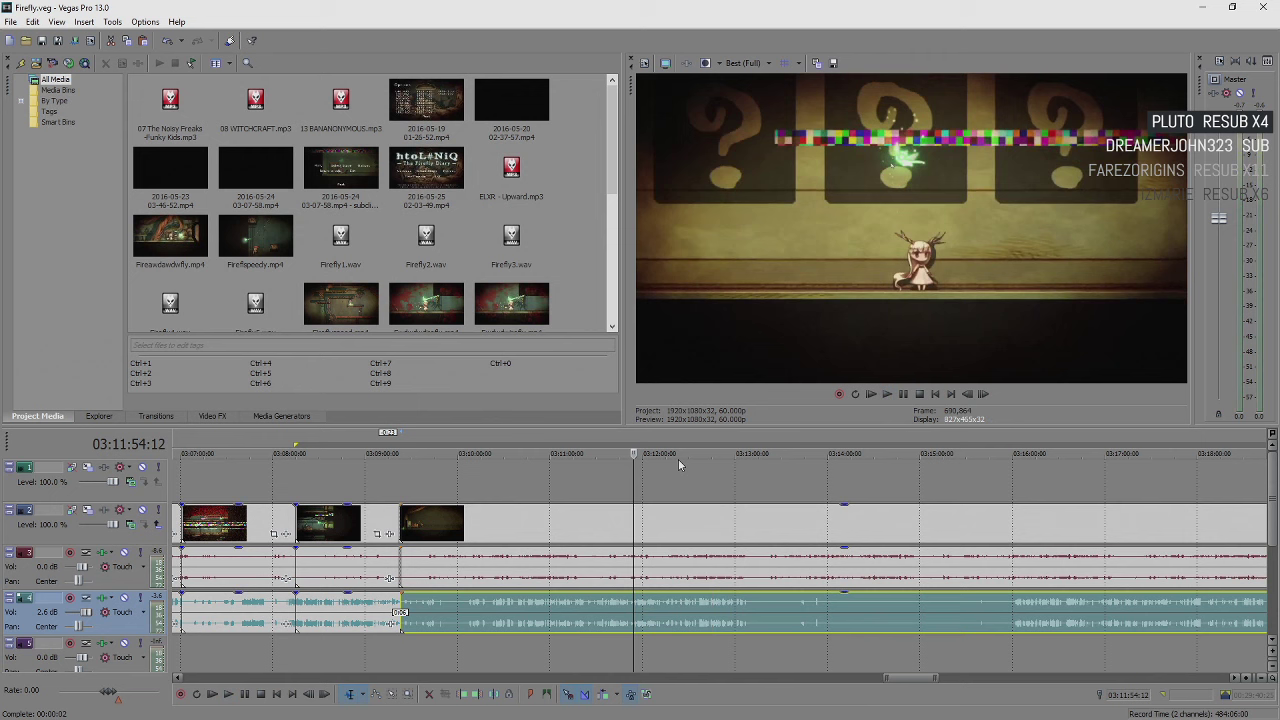
# Step: Review the stage footage from about 03:11:54 to the character's death near 03:13:06, checking the commentary for a cut point
pyautogui.press('space')
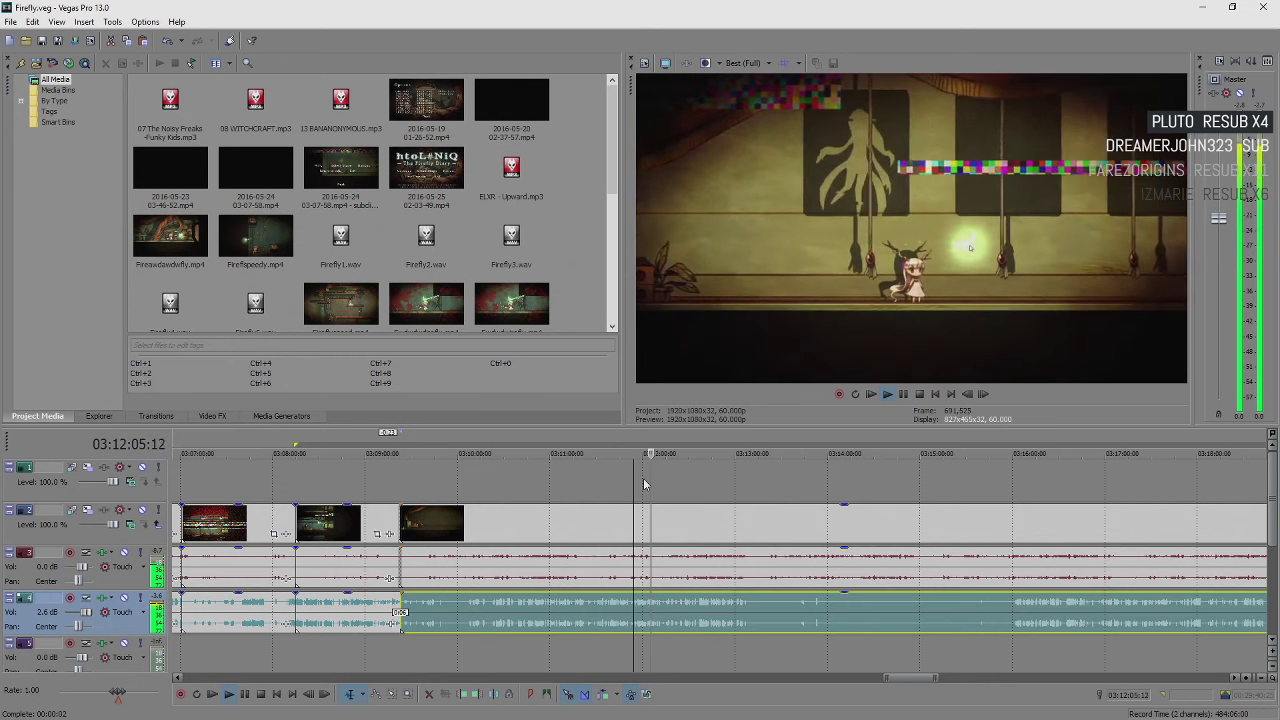
pyautogui.press('Return')
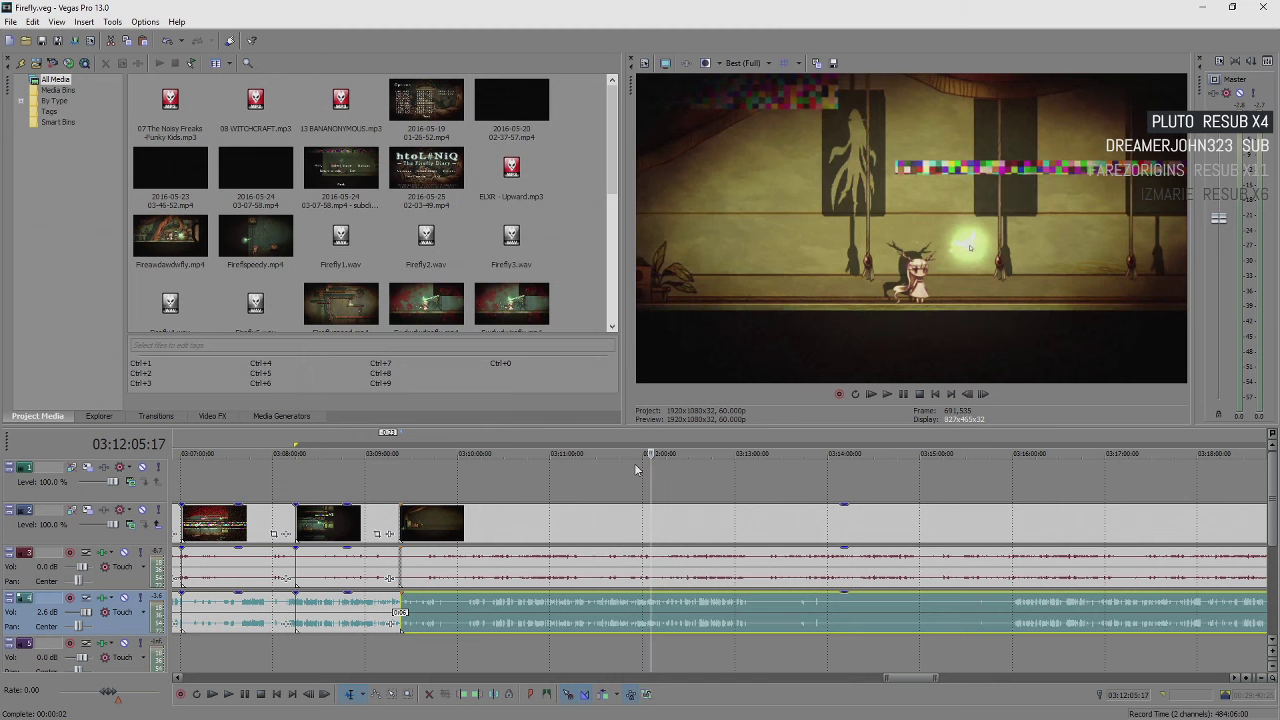
pyautogui.press('space')
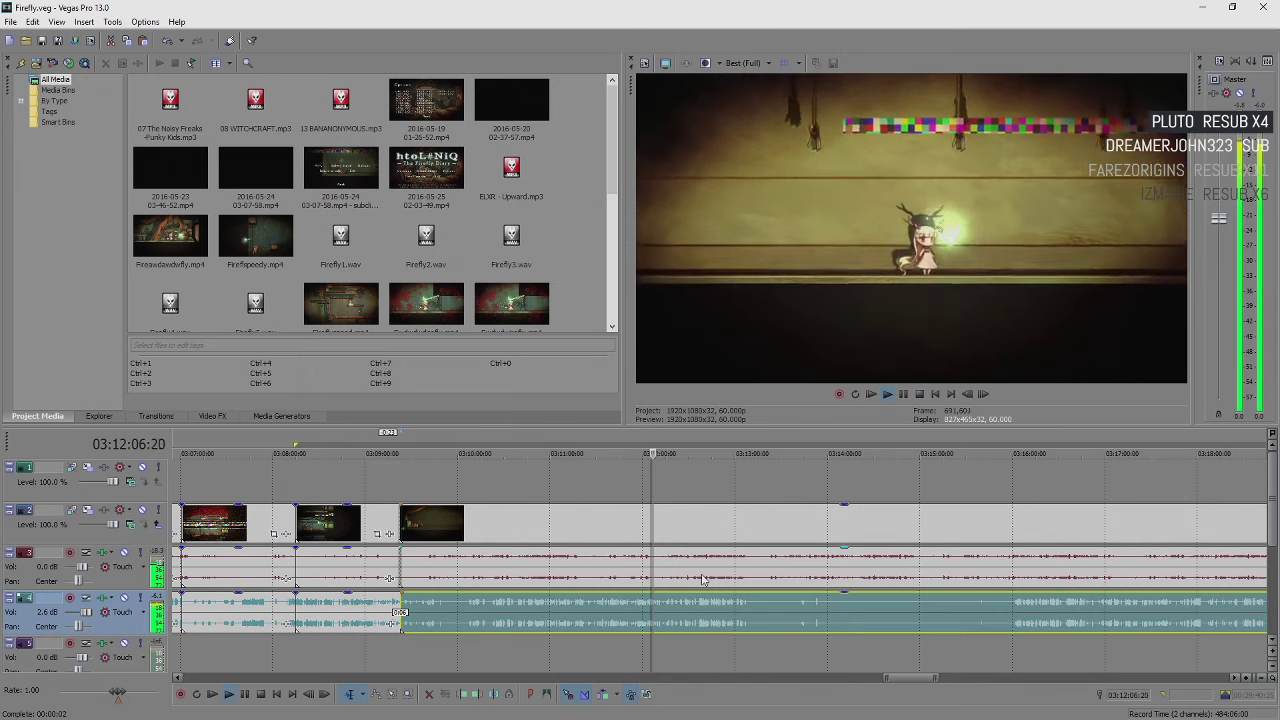
pyautogui.scroll(5, 717, 604)
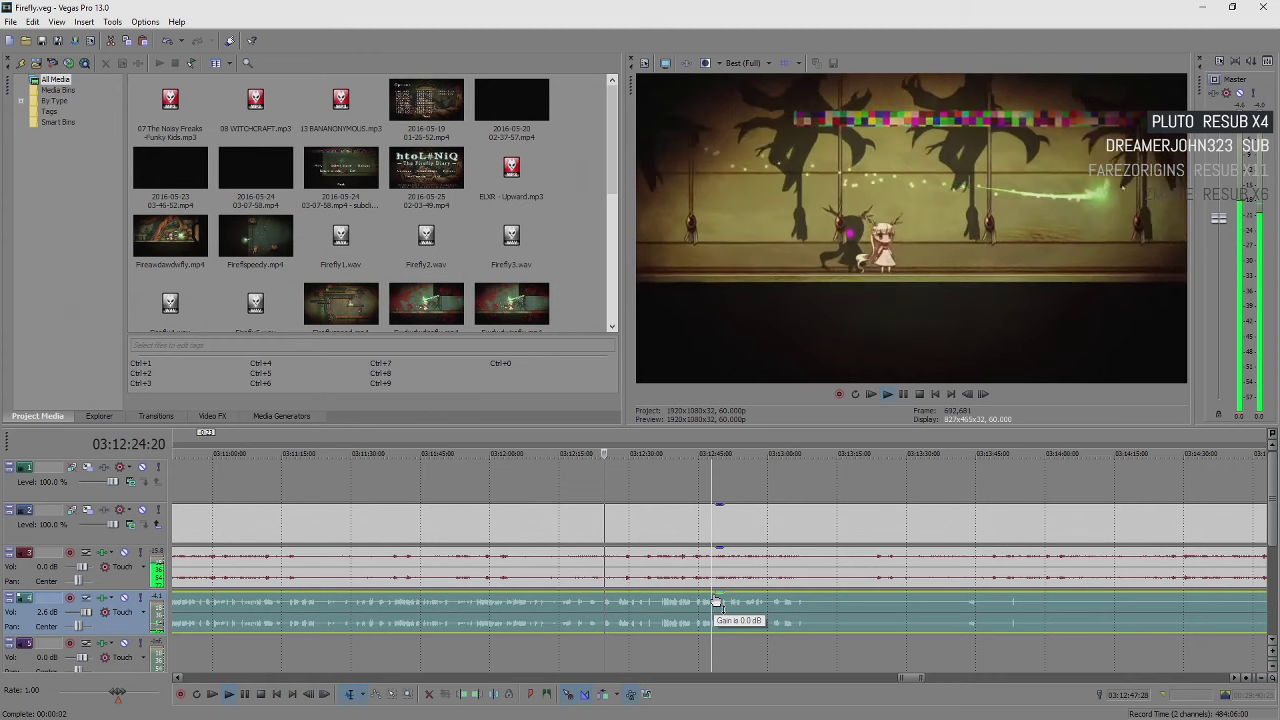
pyautogui.press('Return')
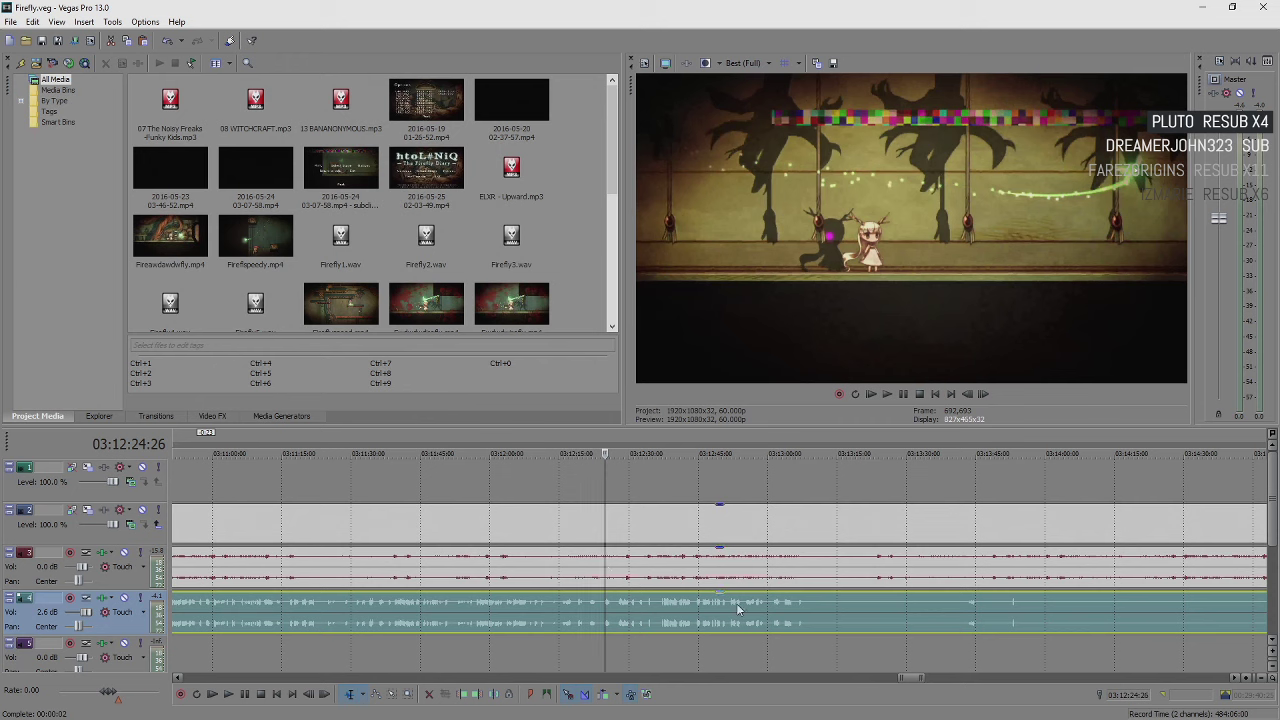
pyautogui.press('space')
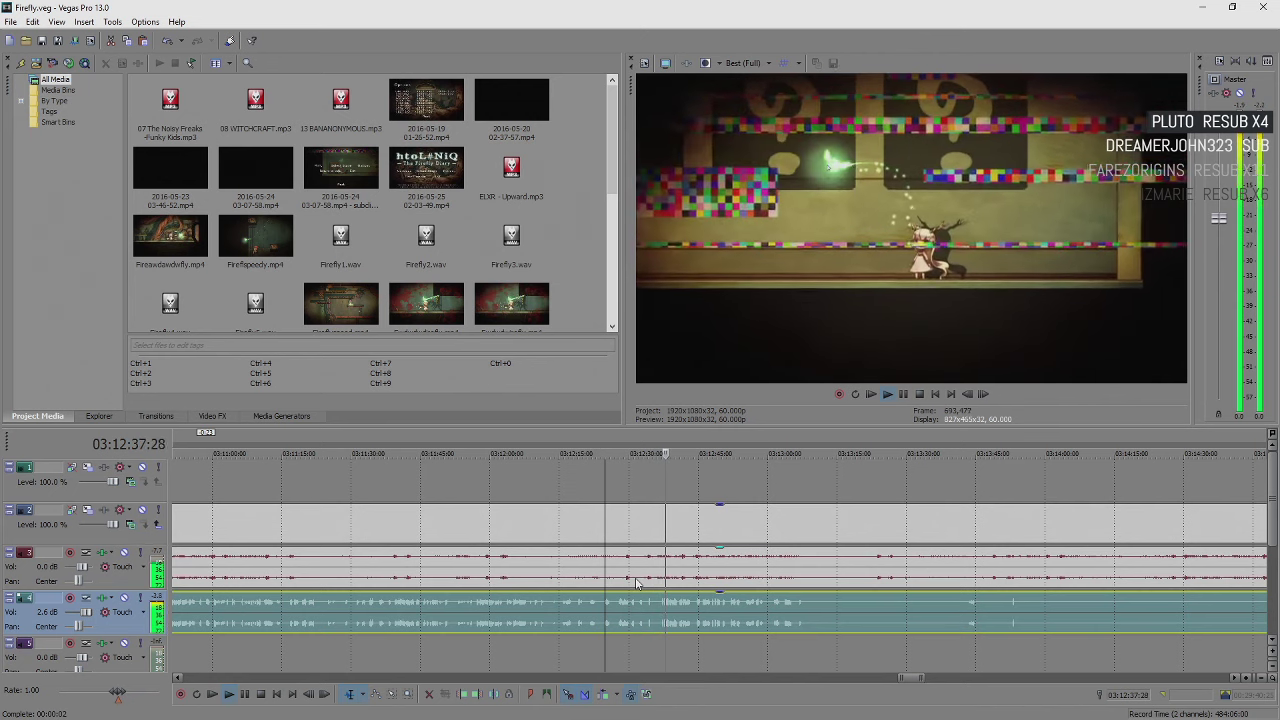
pyautogui.press('space')
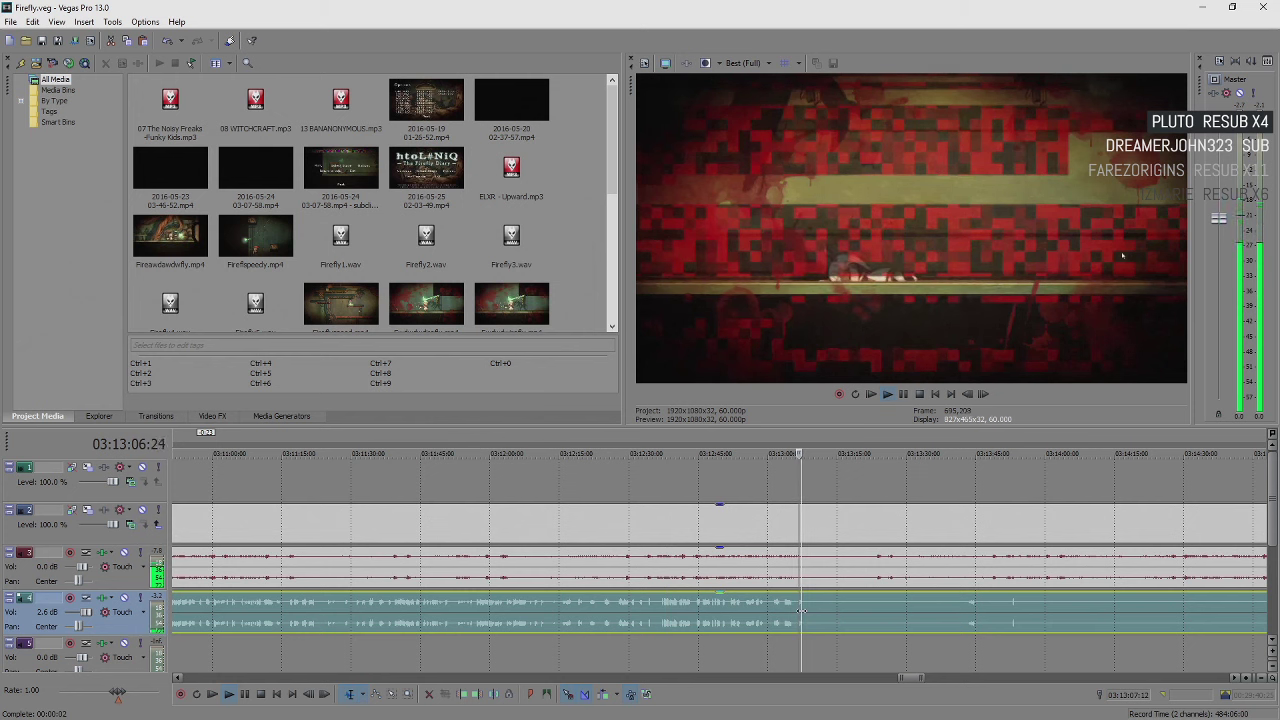
# Step: Split all tracks on the black screen at 03:13:07:23 and trim the later part to start near 03:16:00
pyautogui.press('space')
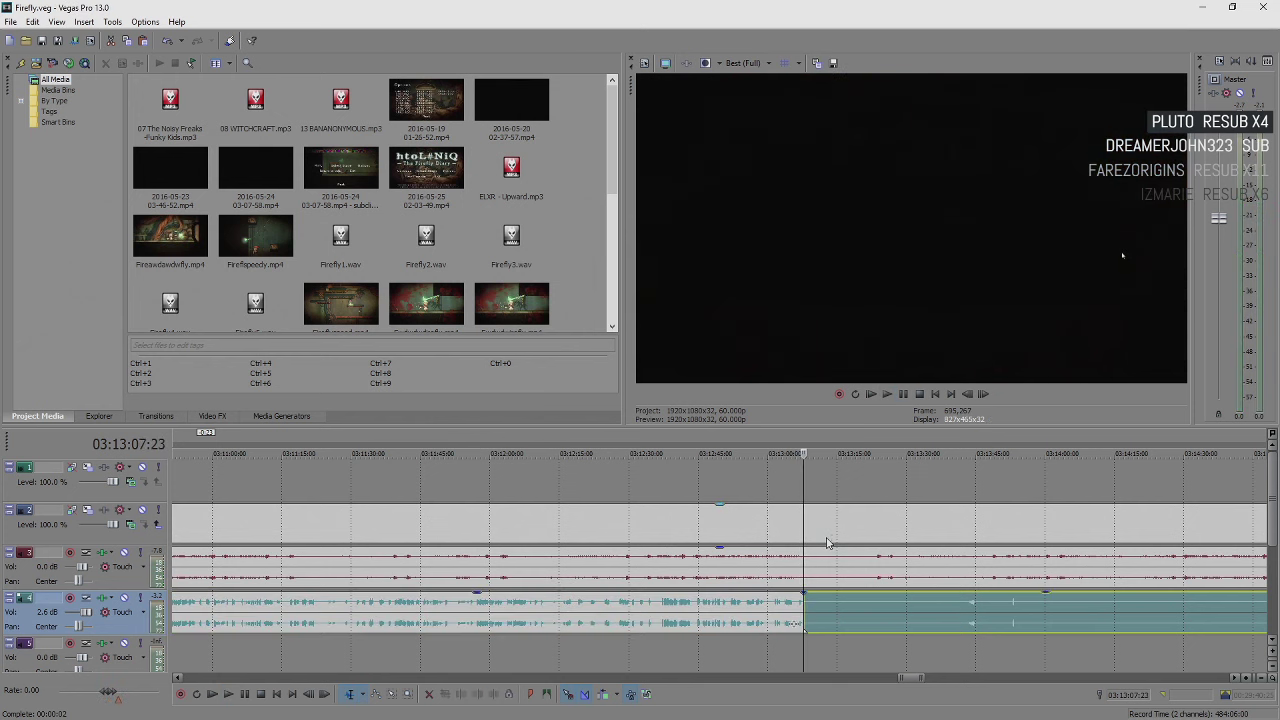
pyautogui.click(840, 527)
pyautogui.scroll(-3, 900, 622)
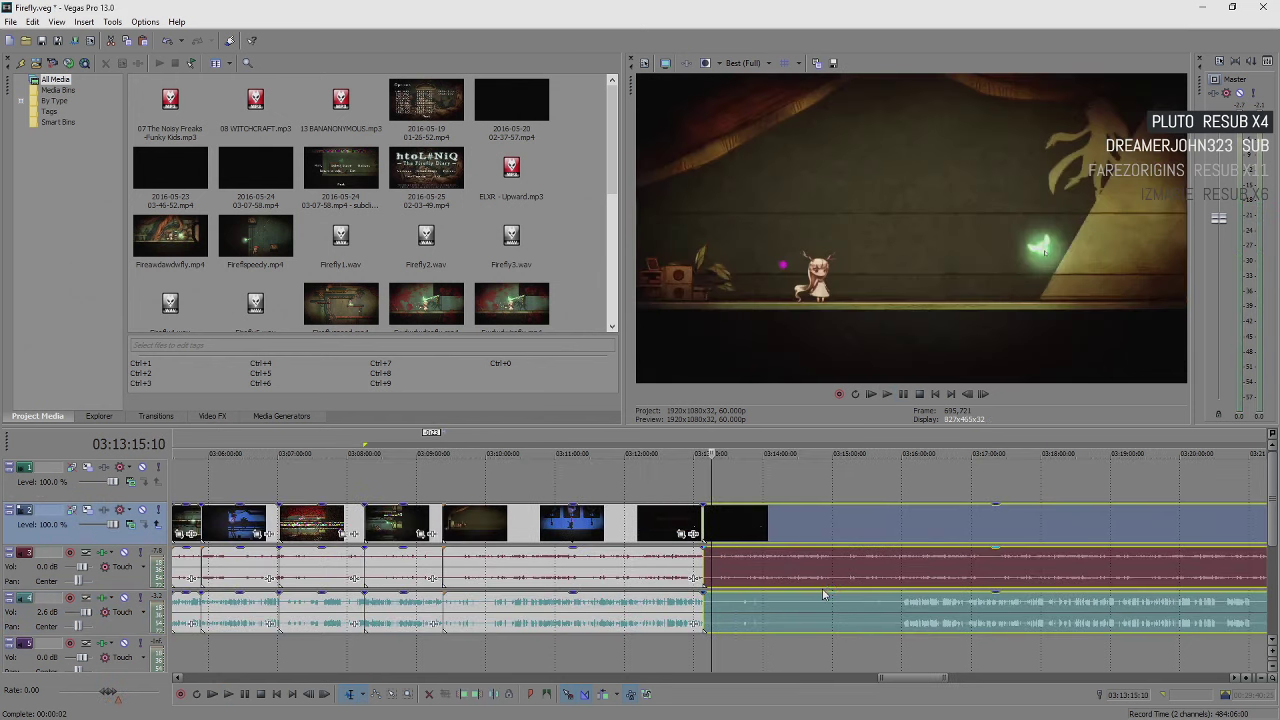
pyautogui.moveTo(706, 513); pyautogui.dragTo(905, 540)
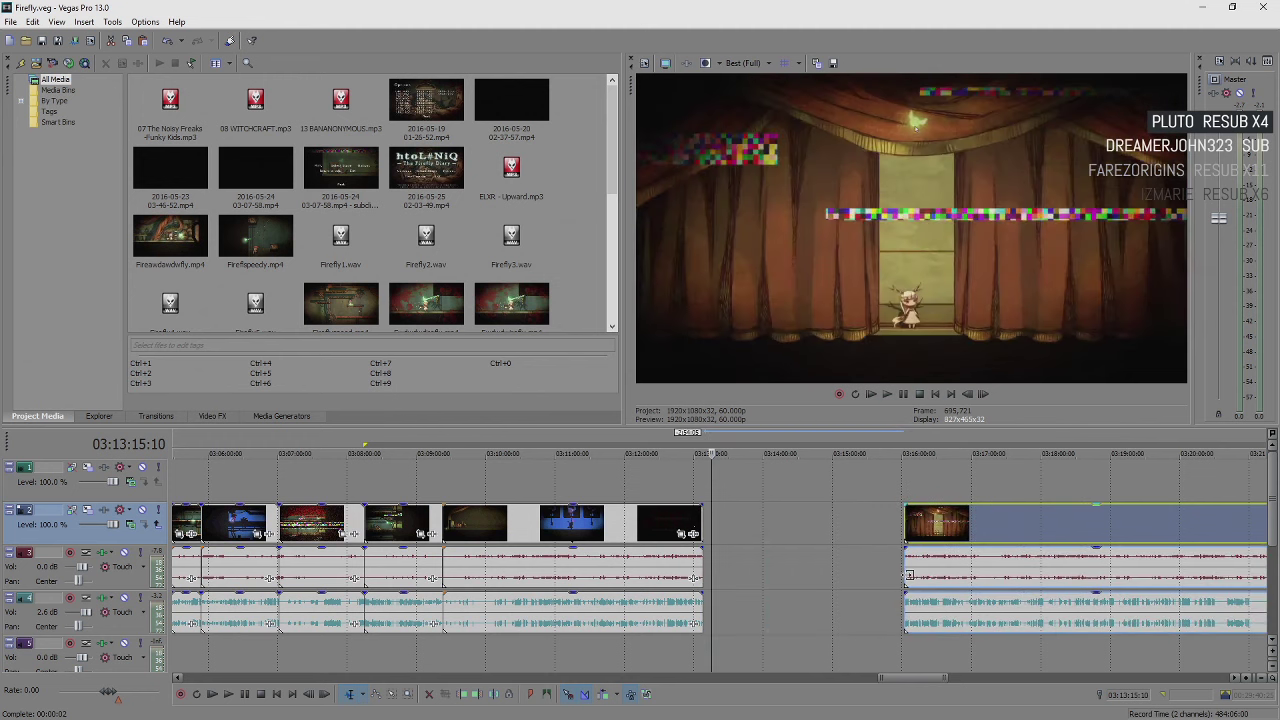
# Step: Play the trimmed start and extend it back to the opening curtain at about 03:15:53
pyautogui.press('space')
pyautogui.scroll(5, 895, 560)
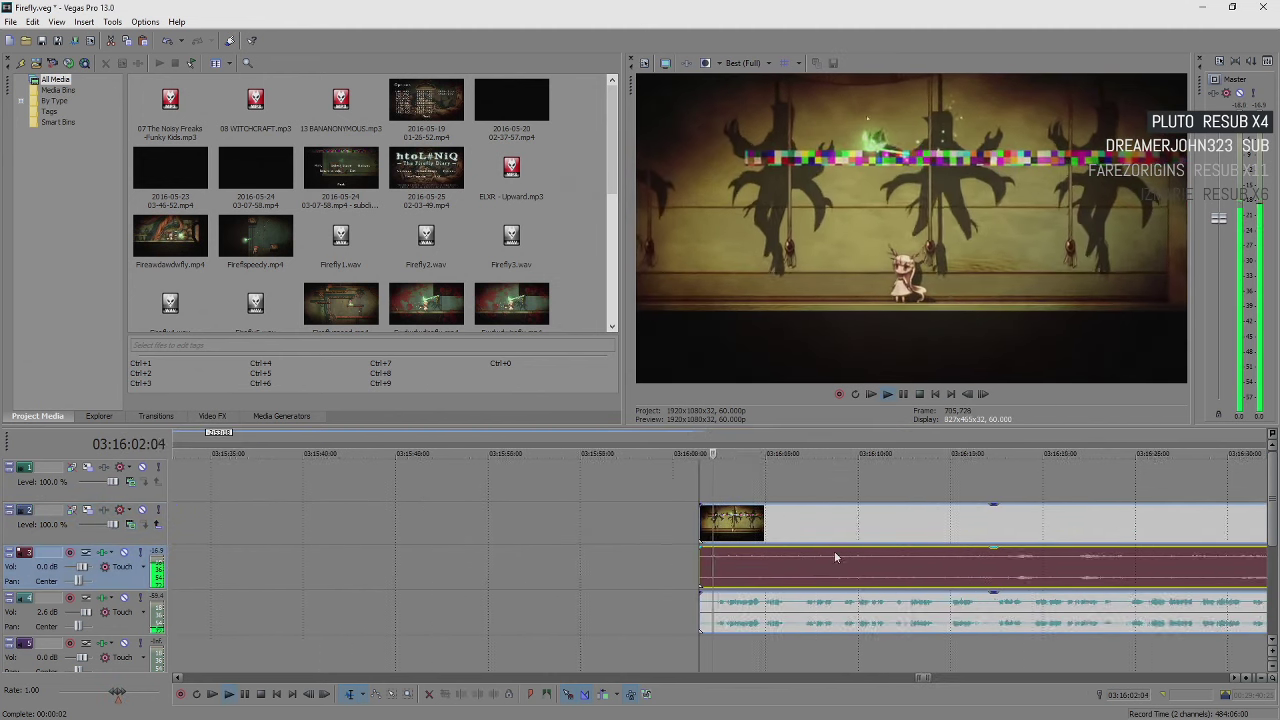
pyautogui.moveTo(698, 535); pyautogui.dragTo(493, 546)
pyautogui.scroll(-6, 568, 568)
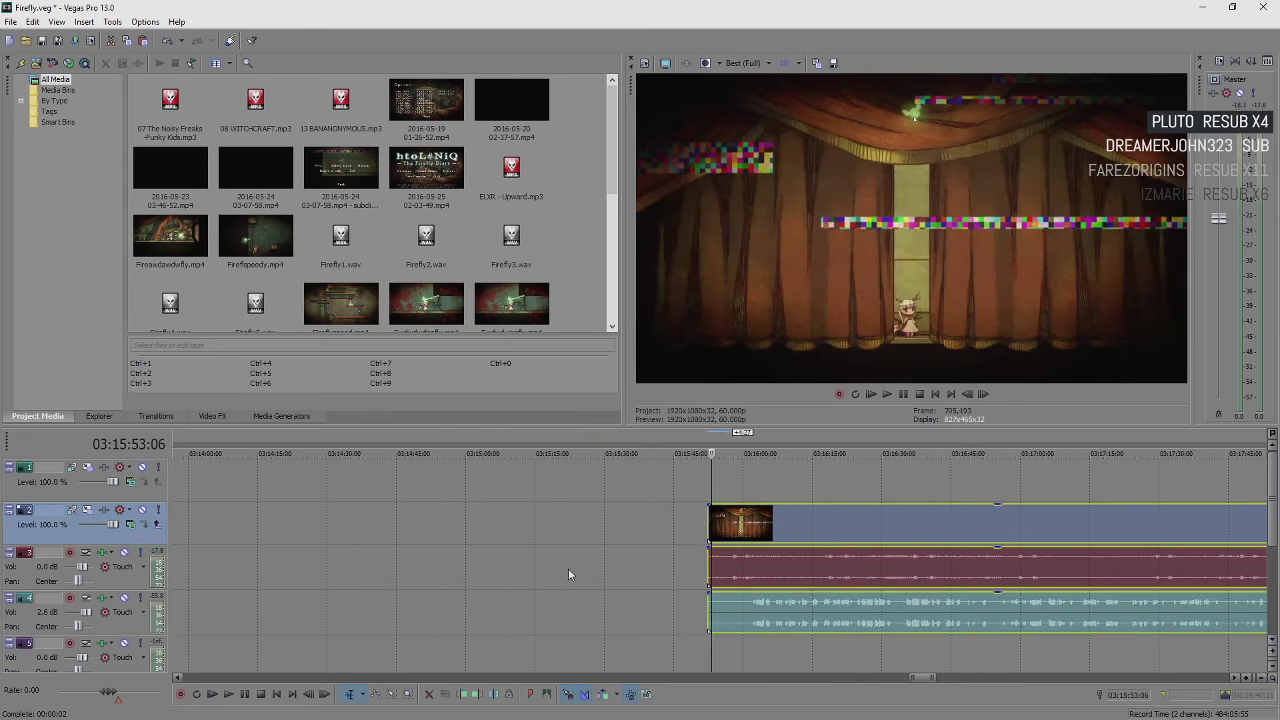
# Step: Move the curtain footage with its audio earlier, to start at about 03:13:23
pyautogui.moveTo(757, 523); pyautogui.dragTo(537, 523)
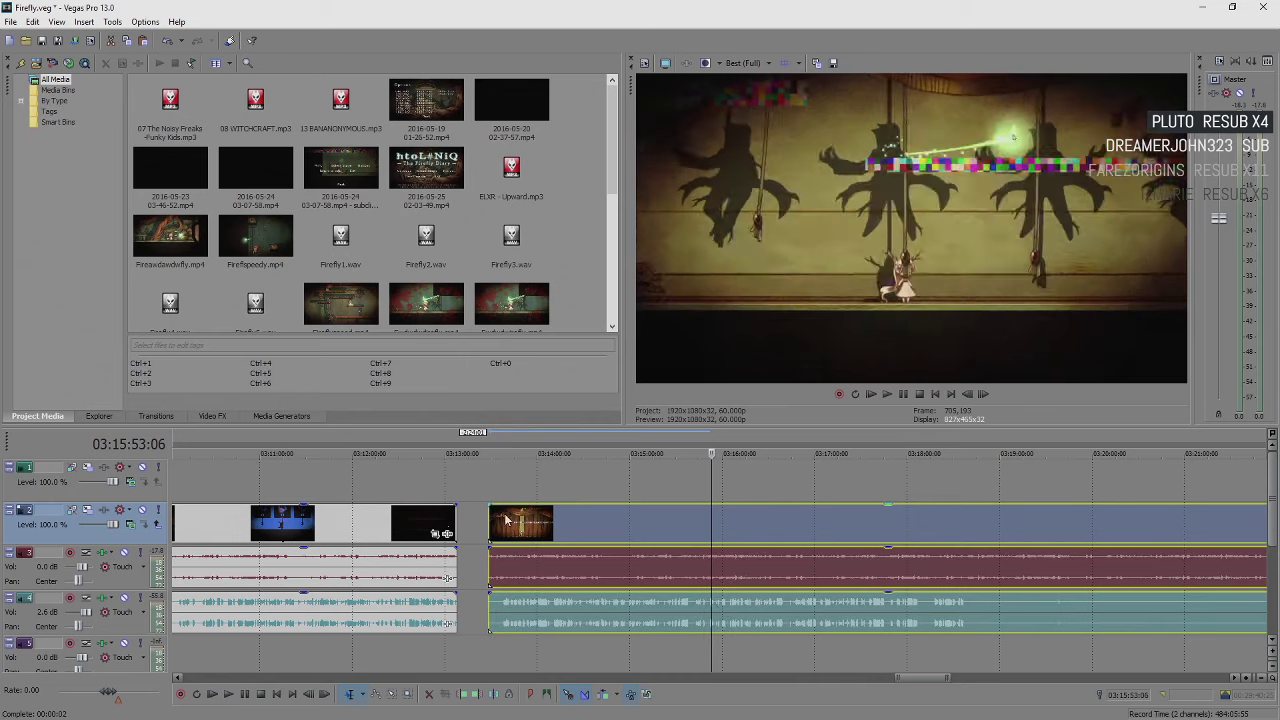
pyautogui.scroll(5, 661, 531)
pyautogui.moveTo(680, 531); pyautogui.dragTo(650, 531)
# Step: Add a fade-out of about 1.3 seconds to the end of the preceding video clip near 03:13:07
pyautogui.click(481, 533)
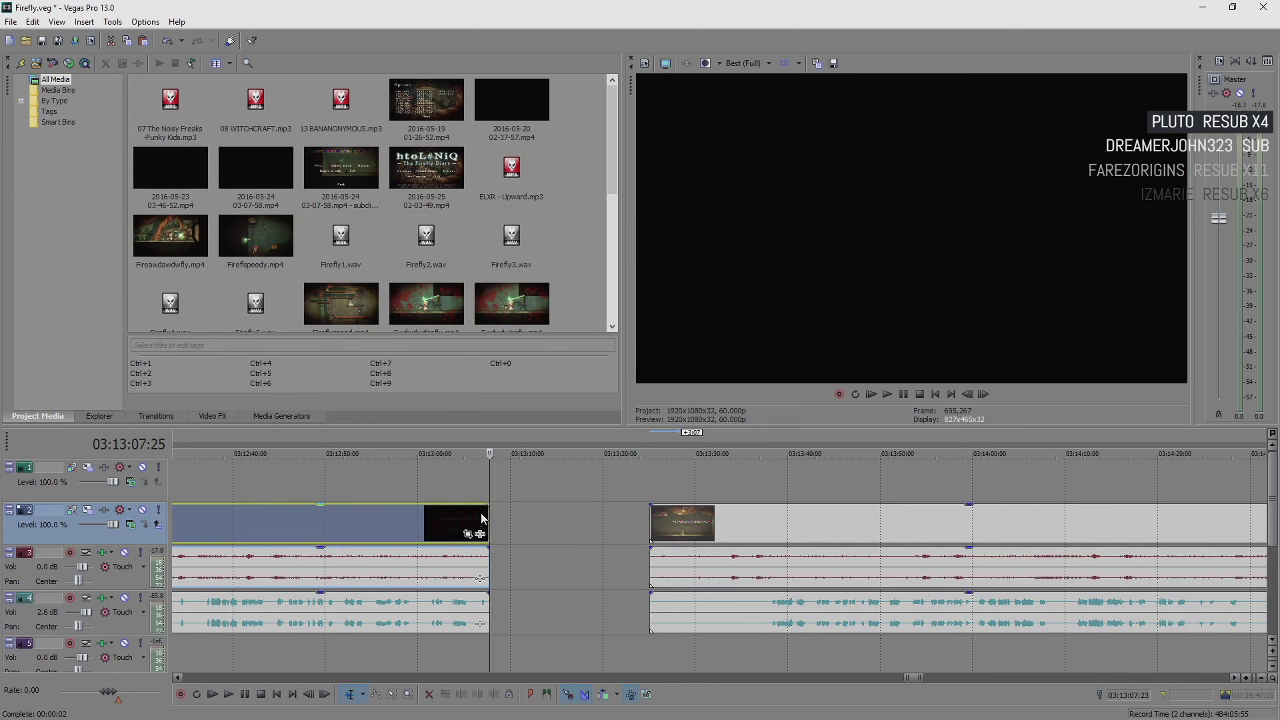
pyautogui.scroll(5, 806, 499)
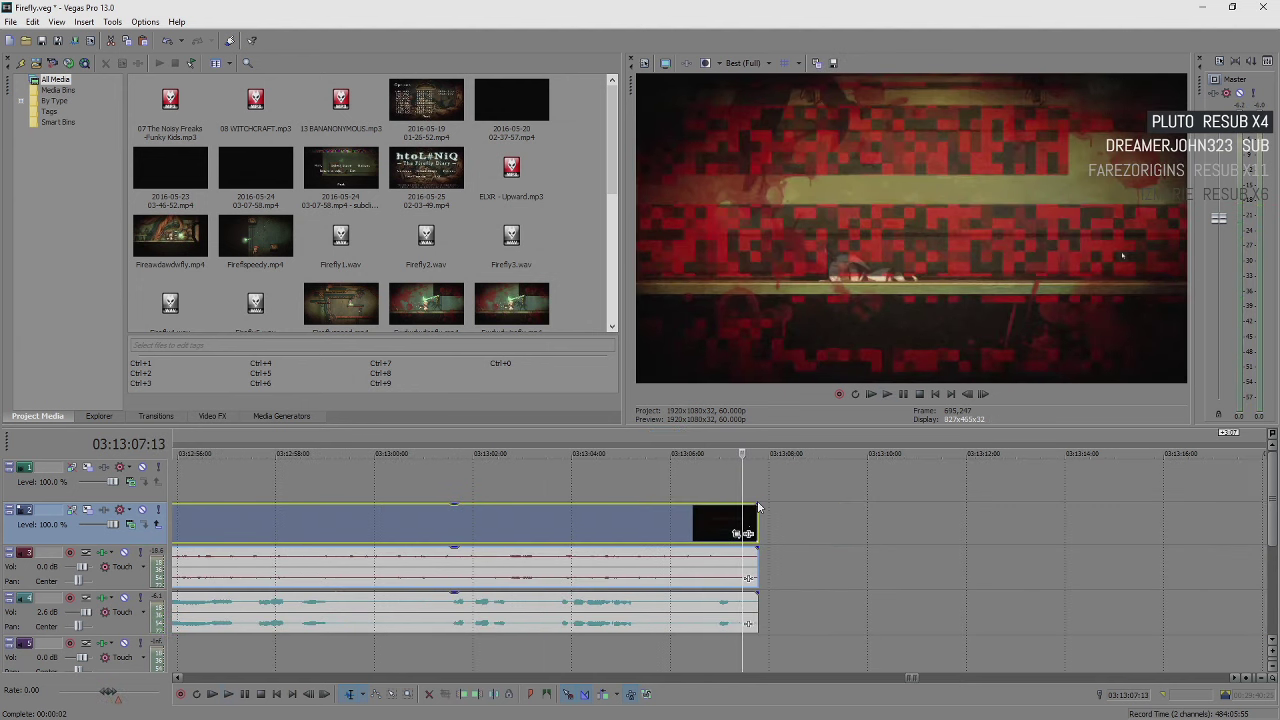
pyautogui.moveTo(757, 507); pyautogui.dragTo(715, 530)
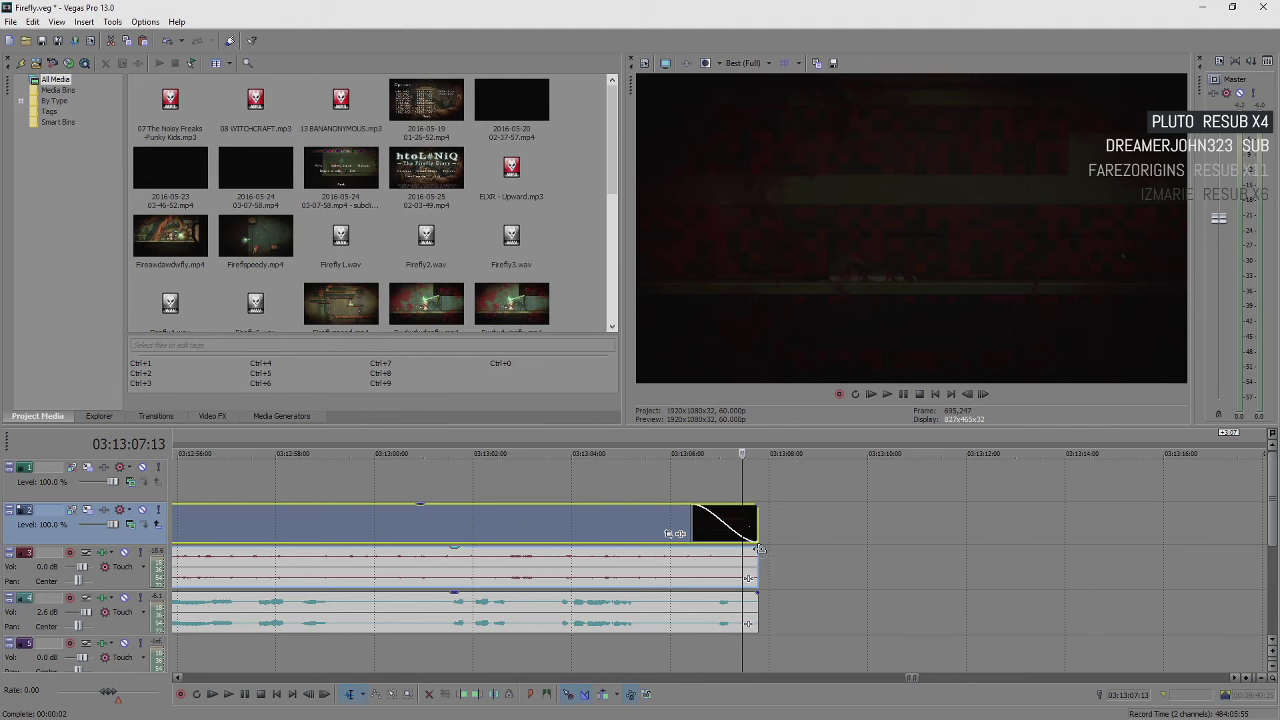
pyautogui.scroll(-5, 760, 547)
# Step: Move the curtain footage with its audio against the end of the preceding clip to close the remaining gap
pyautogui.click(918, 528)
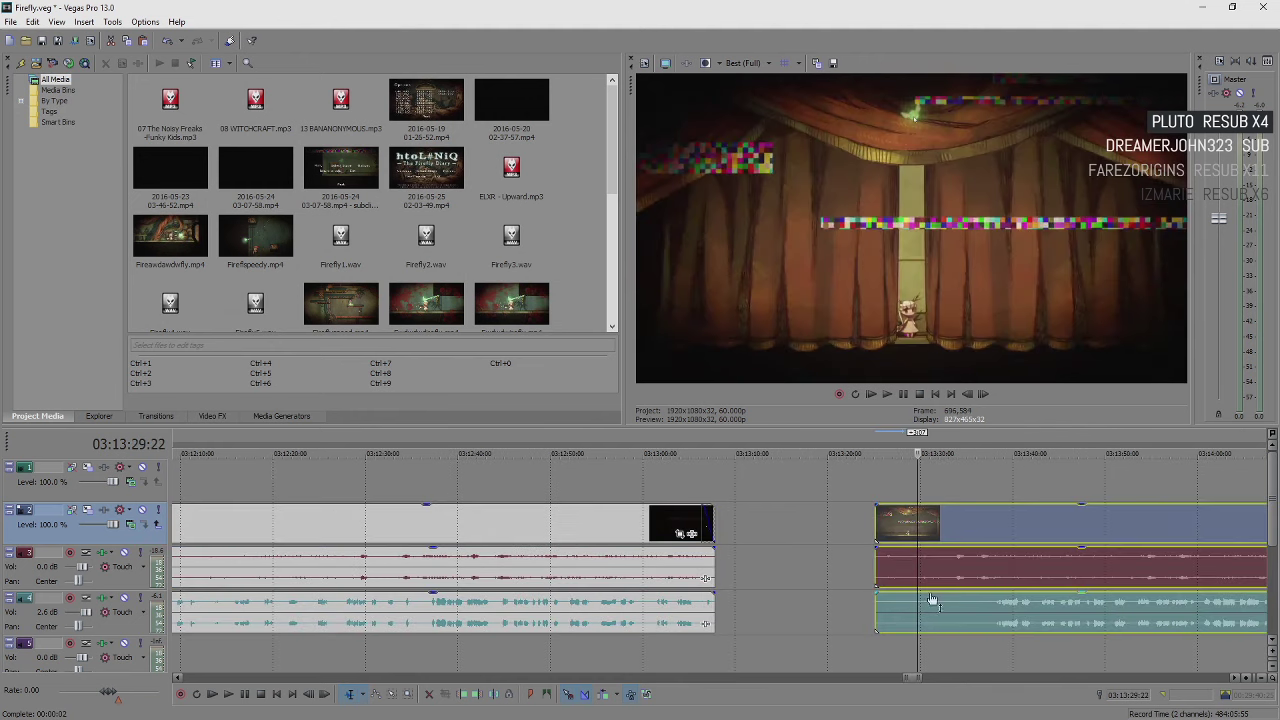
pyautogui.moveTo(887, 537); pyautogui.dragTo(738, 531)
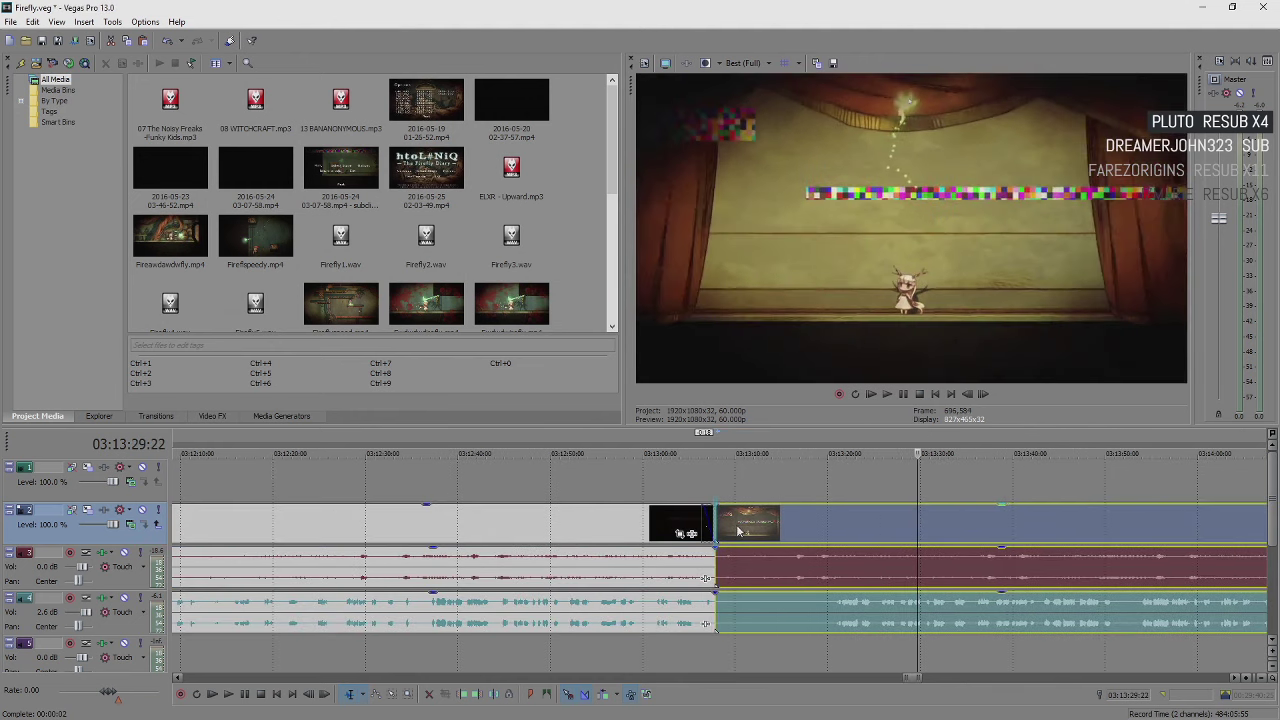
pyautogui.click(745, 531)
# Step: Add a 5:16 fade-in to the curtain footage's video and upper audio track only
pyautogui.scroll(5, 729, 567)
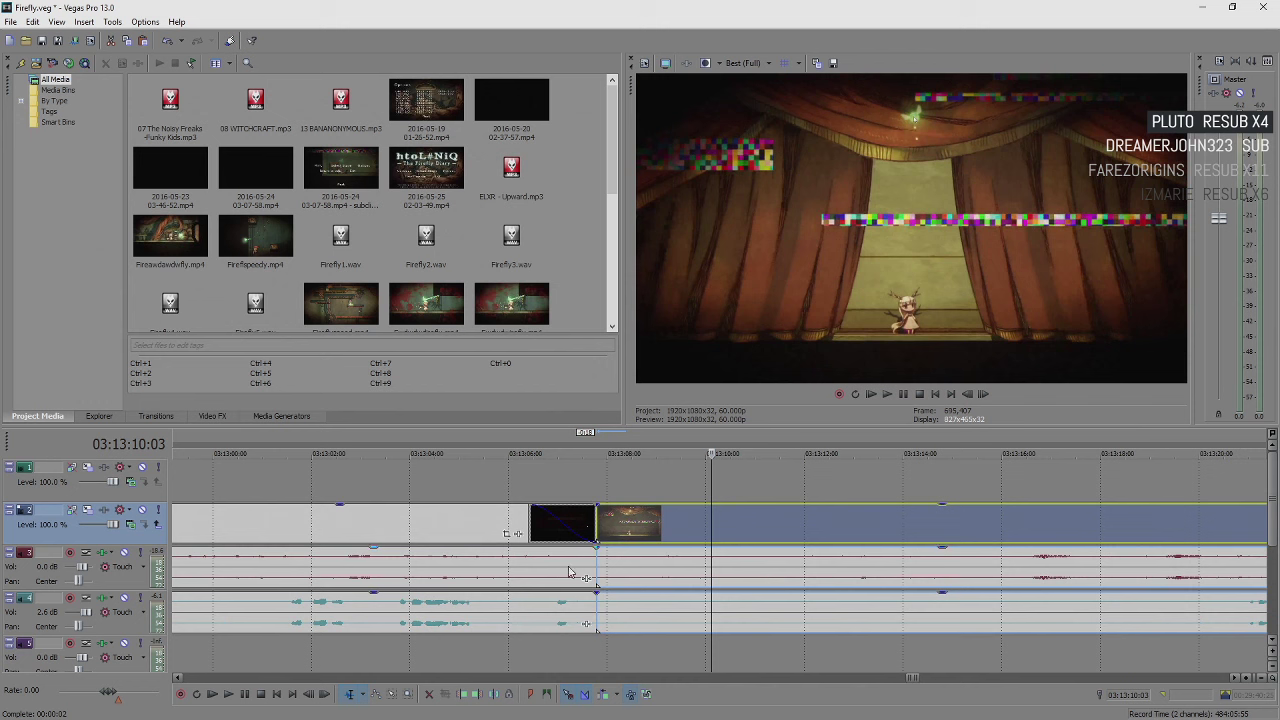
pyautogui.click(642, 532)
pyautogui.keyDown('ctrl'); pyautogui.click(690, 578); pyautogui.keyUp('ctrl')
pyautogui.scroll(-3, 685, 578)
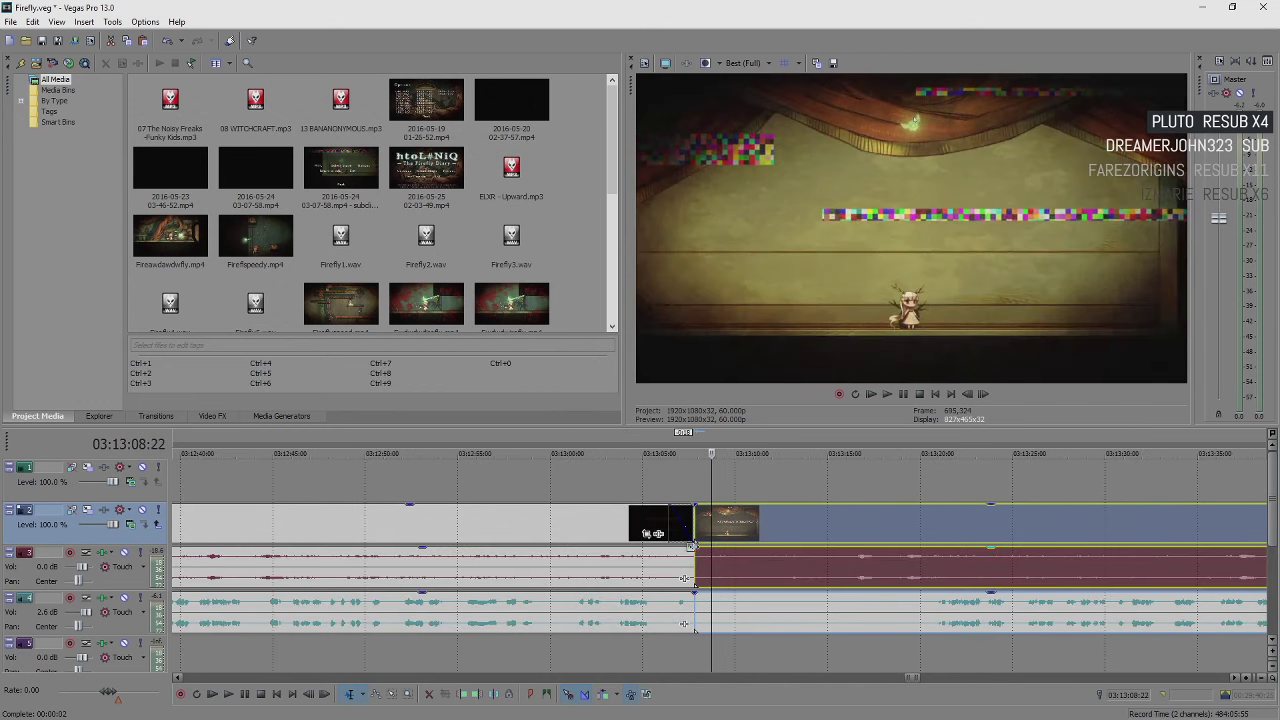
pyautogui.moveTo(693, 505); pyautogui.dragTo(796, 512)
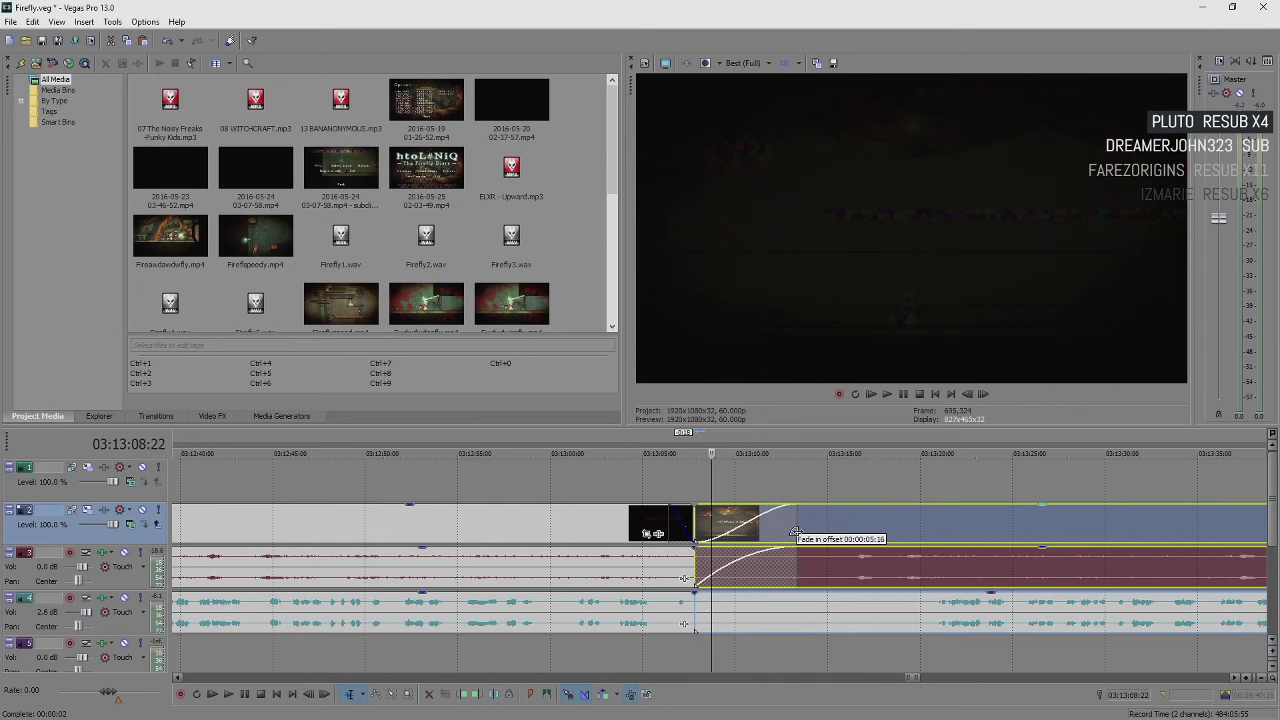
# Step: Fade out the preceding clip's upper audio over about its last second and play the transition
pyautogui.click(678, 560)
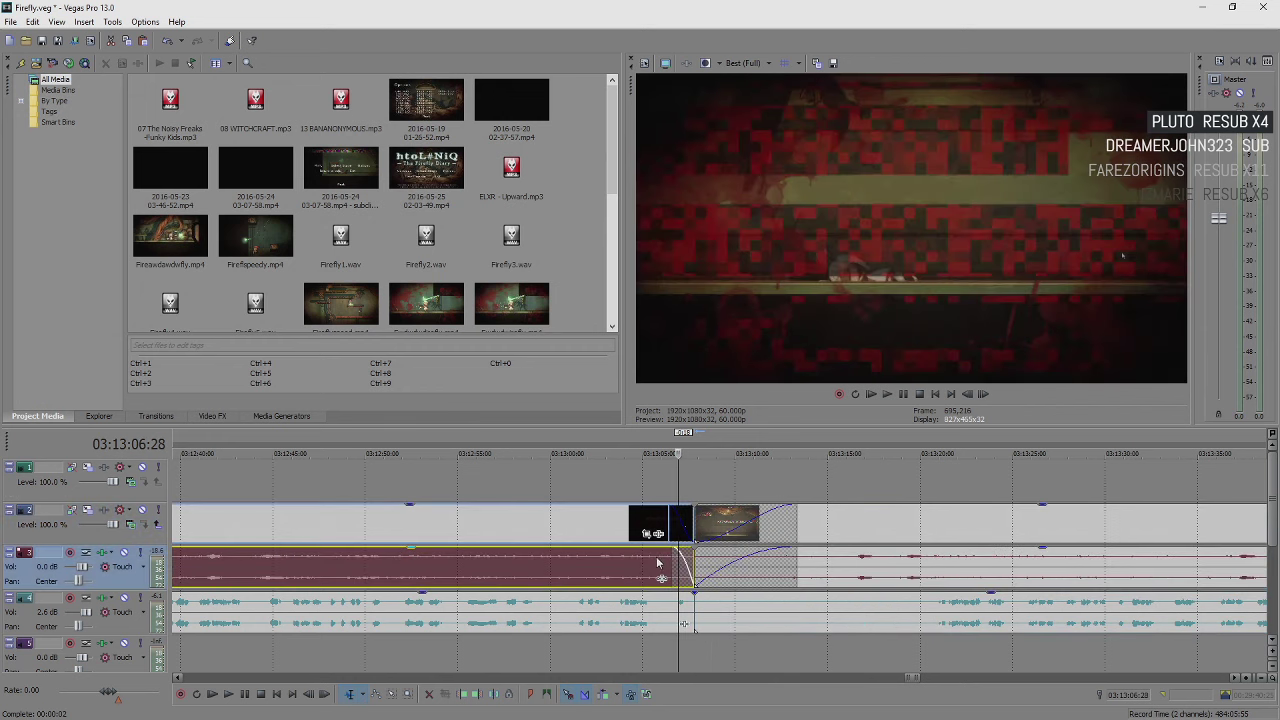
pyautogui.click(657, 555)
pyautogui.press('space')
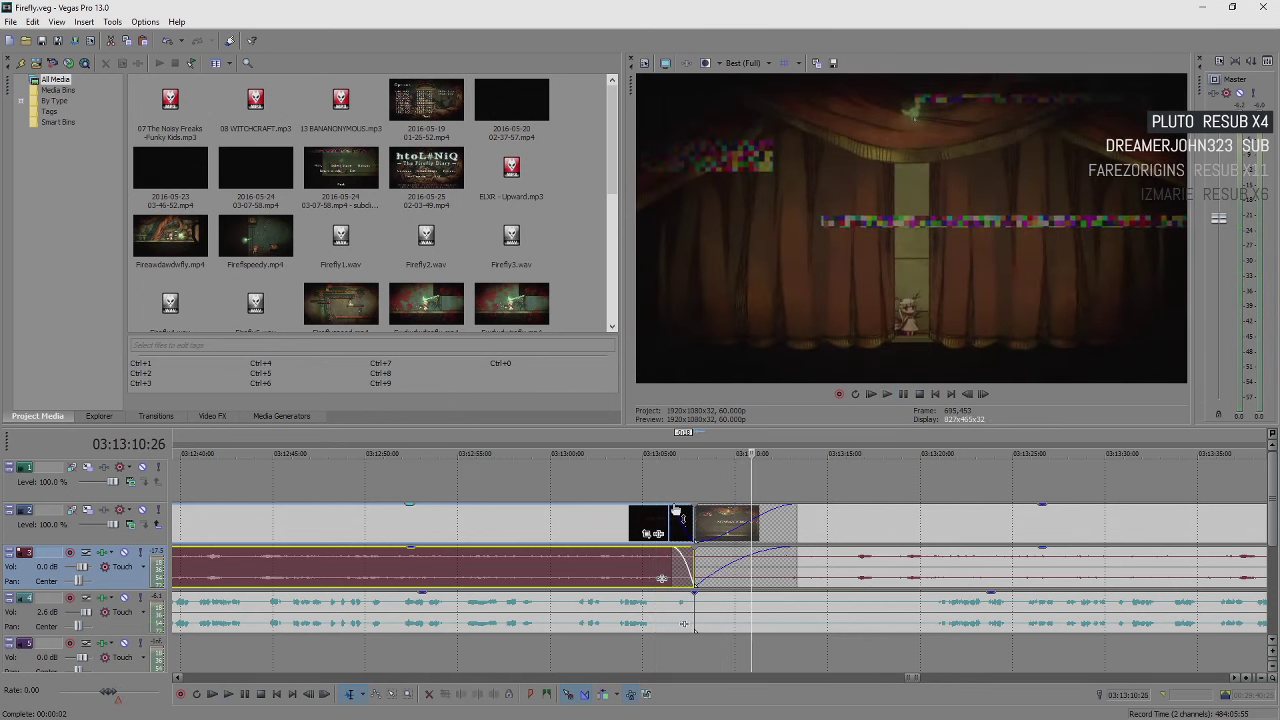
# Step: Select the time range around the transition, about 03:13:06 to 03:13:13, and play the end of the fade-in
pyautogui.scroll(-5, 855, 492)
pyautogui.click(622, 456)
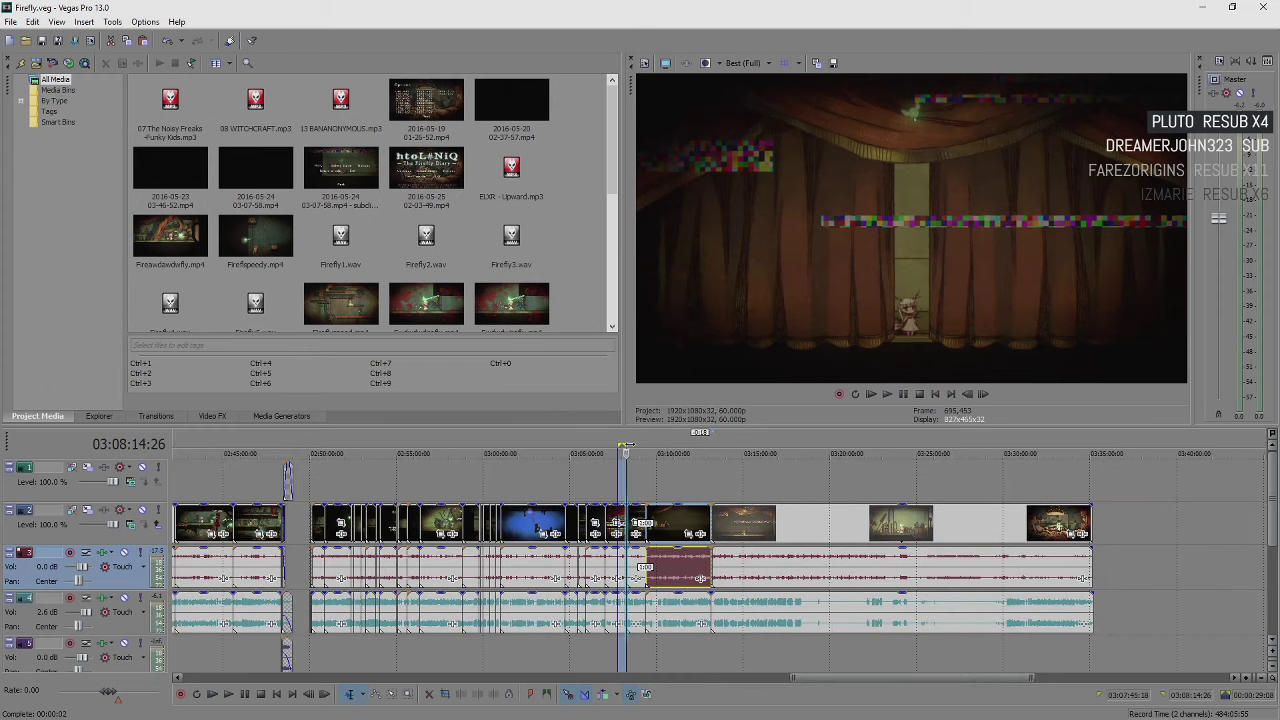
pyautogui.scroll(5, 752, 494)
pyautogui.scroll(3, 752, 494)
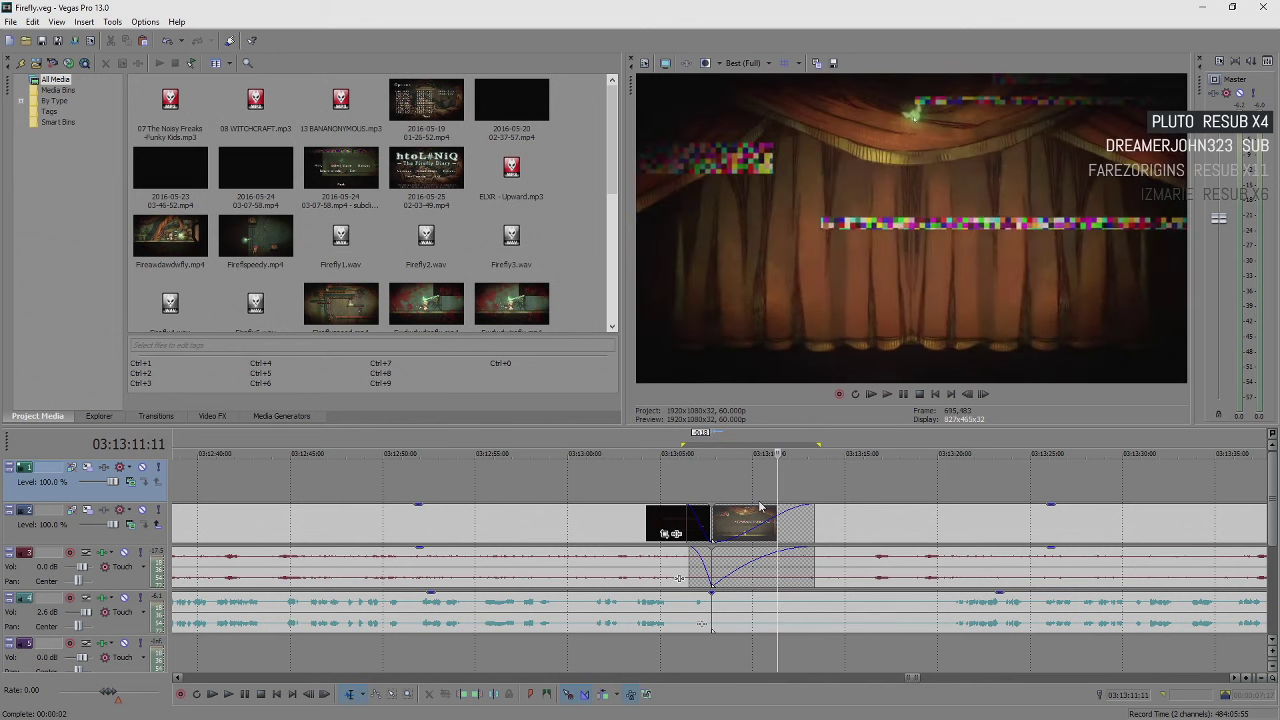
pyautogui.doubleClick(806, 479)
pyautogui.click(812, 485)
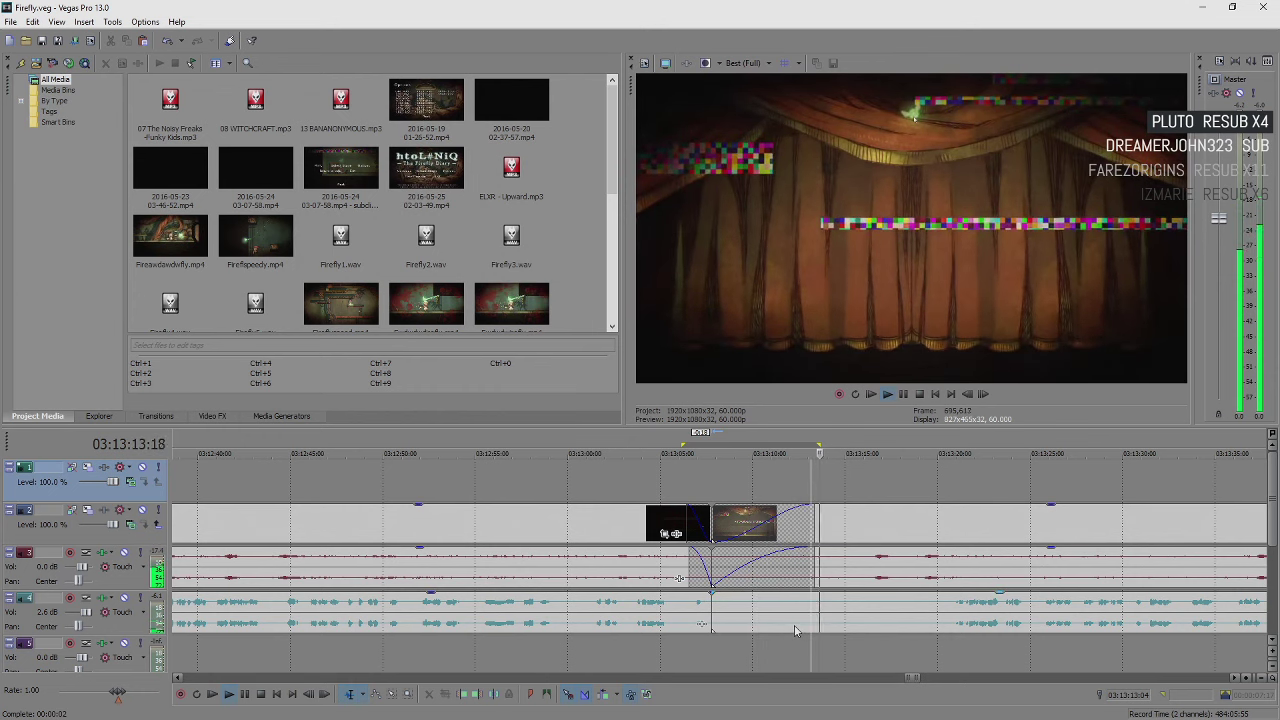
# Step: Play the curtain footage from about 03:13:11 to 03:13:22, checking the end of the fade-in and the shadow-puppet scene after it
pyautogui.click(778, 500)
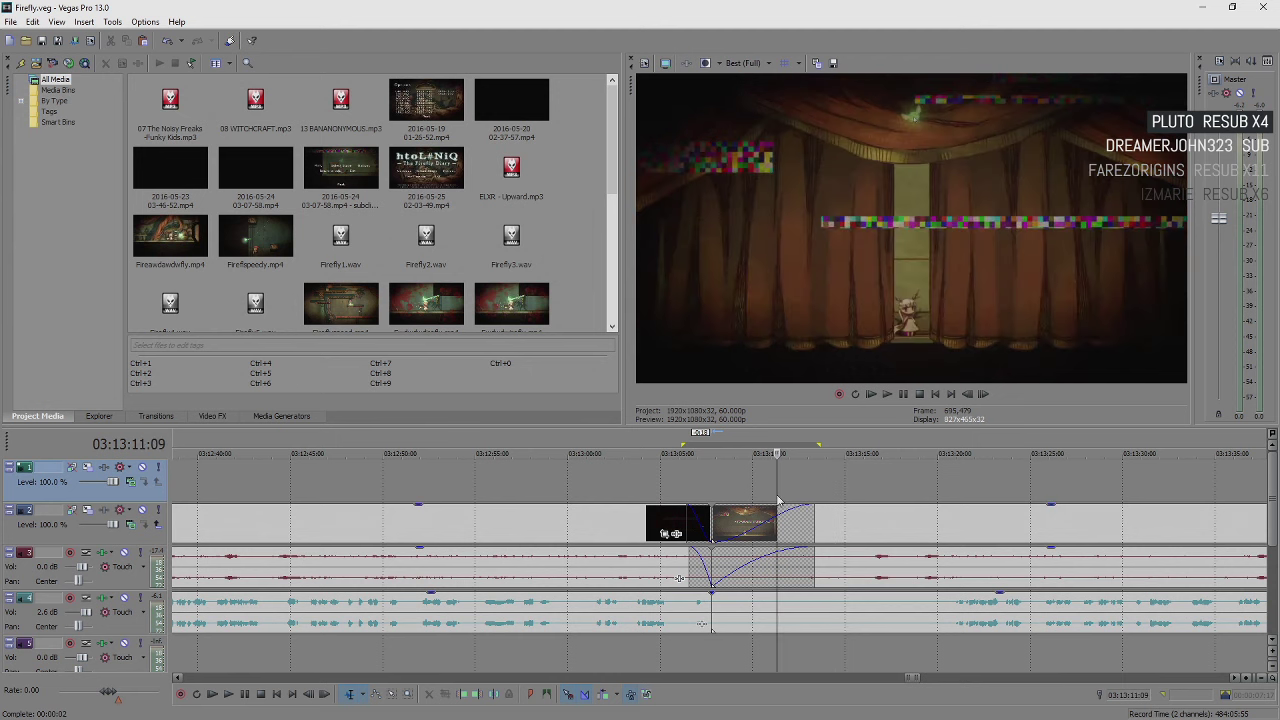
pyautogui.press('space')
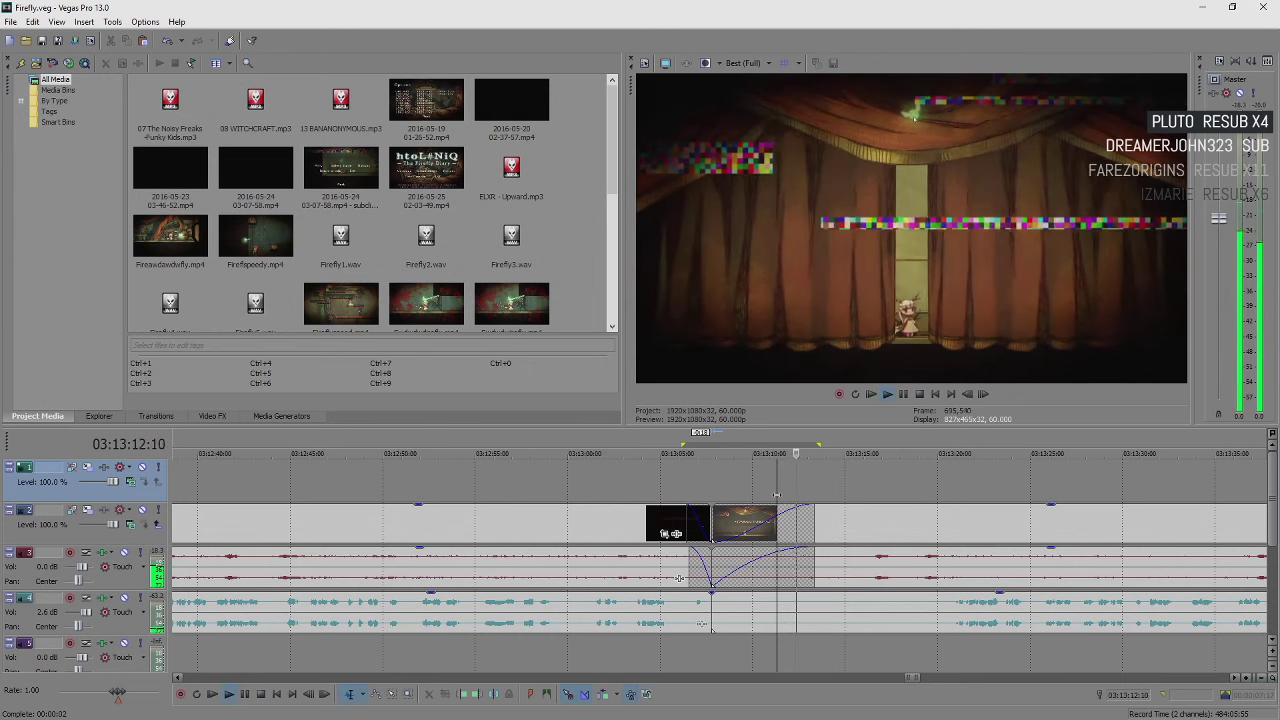
pyautogui.press('Return')
pyautogui.press('space')
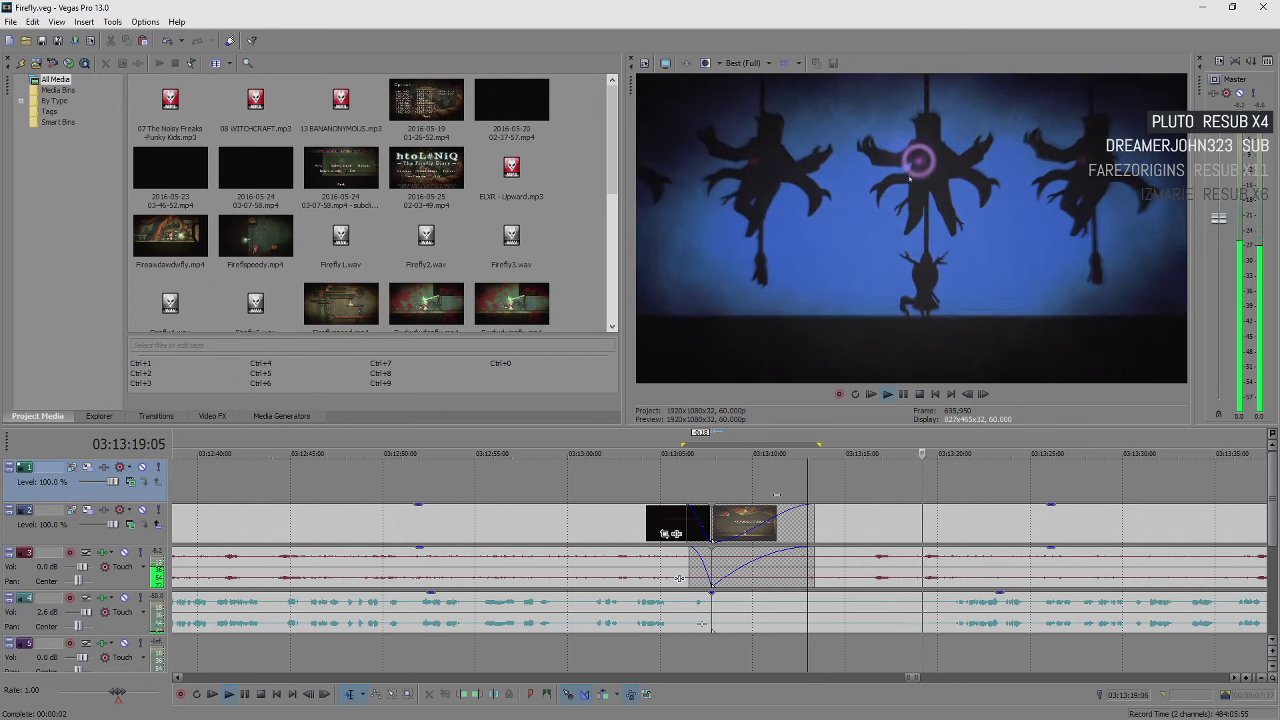
pyautogui.press('Return')
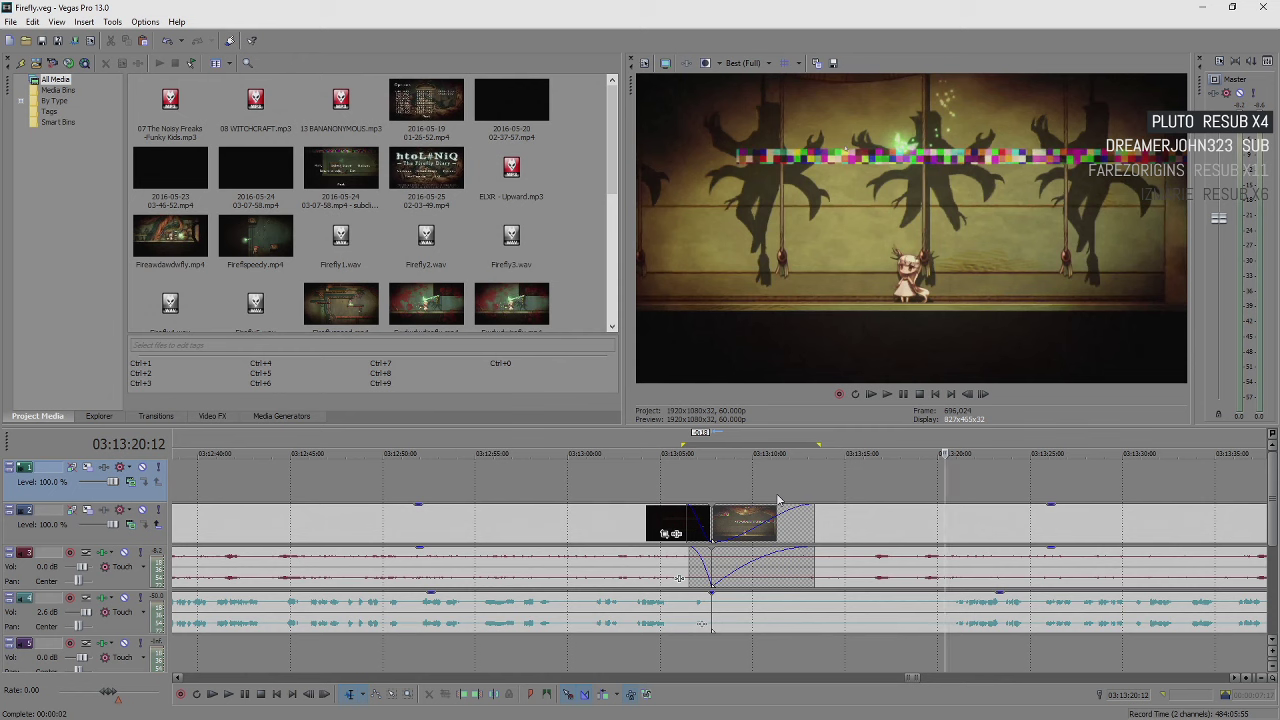
pyautogui.press('space')
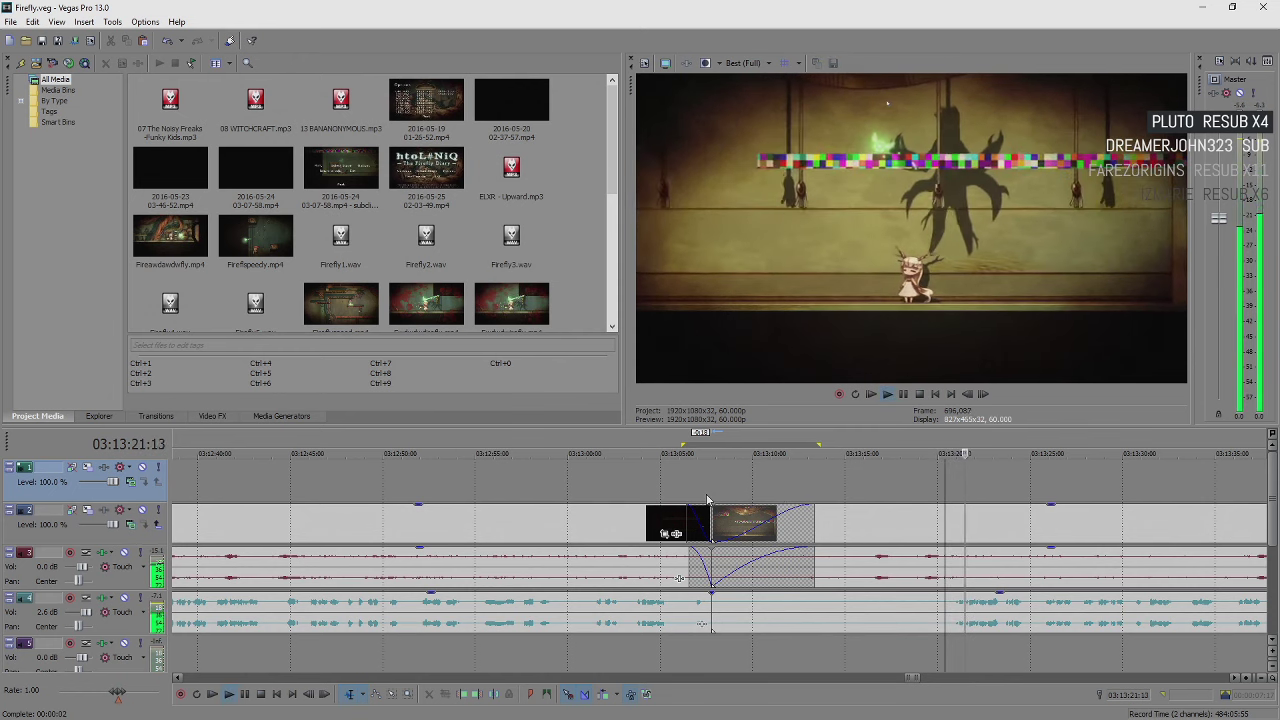
pyautogui.press('Return')
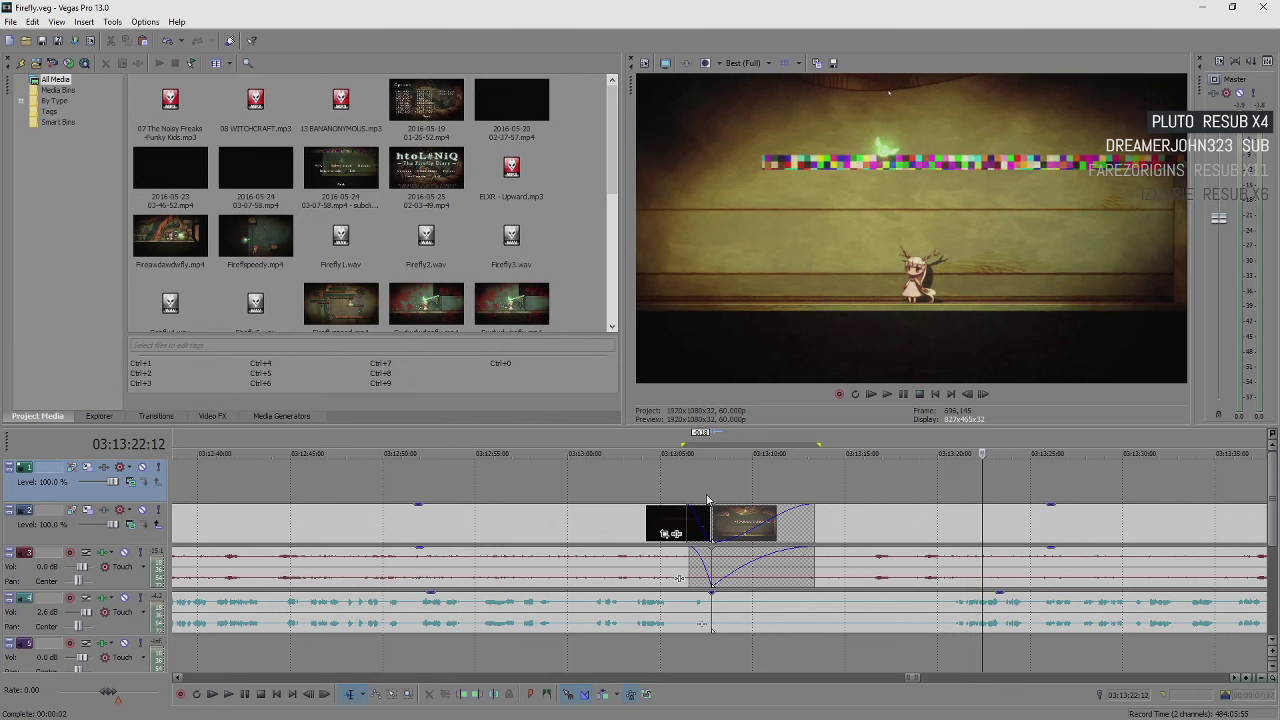
# Step: Review the stage footage from about 03:13:22 past 03:14:14, examining the puzzle scene and the commentary audio for parts to cut
pyautogui.press('space')
pyautogui.scroll(-3, 838, 610)
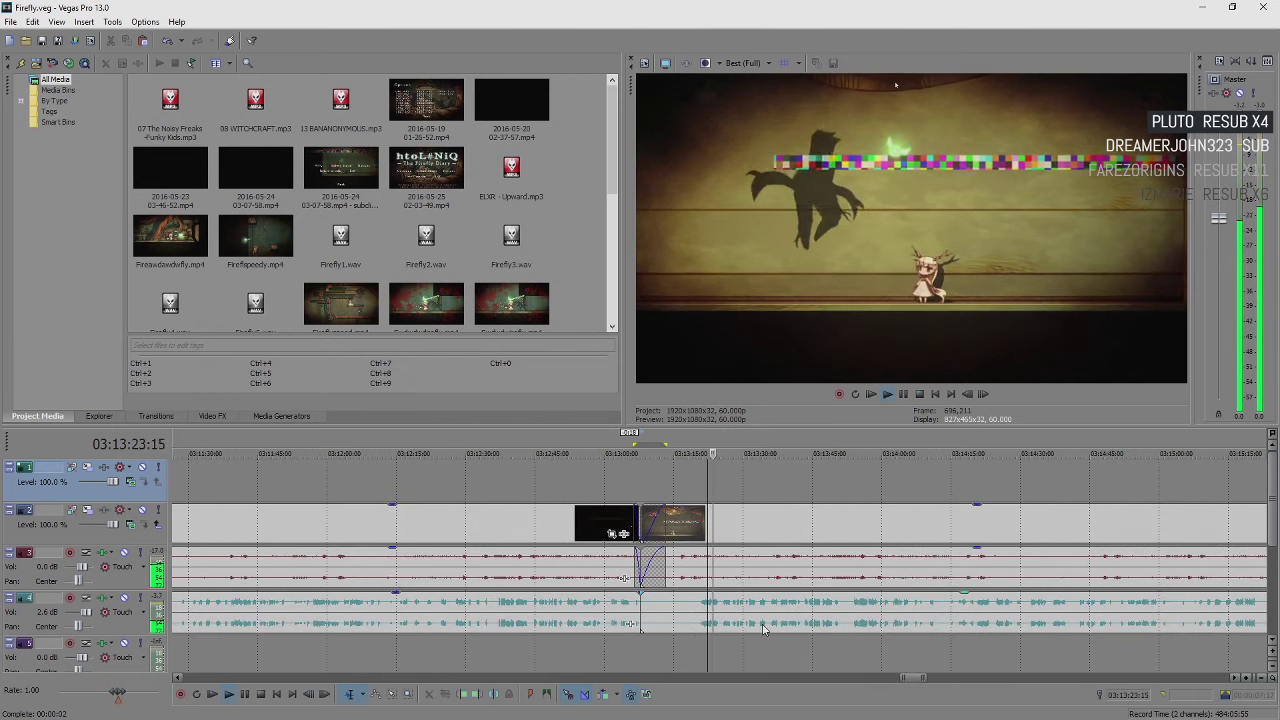
pyautogui.scroll(3, 838, 610)
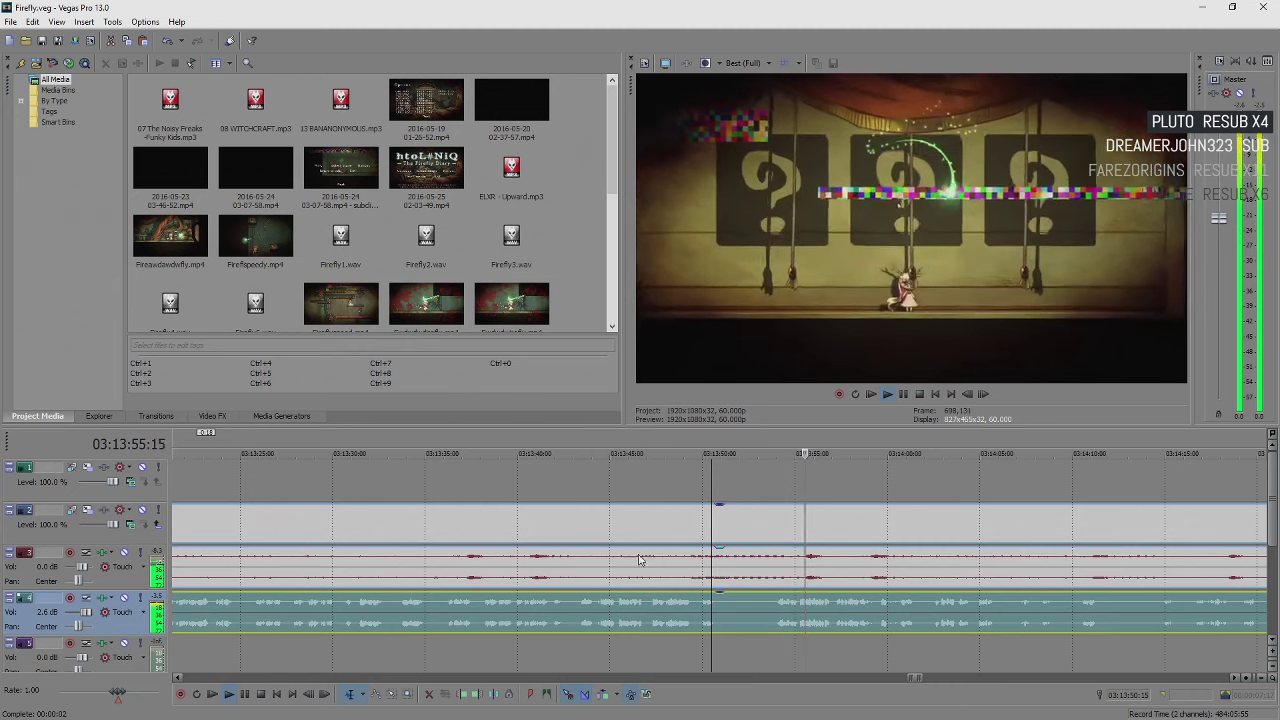
pyautogui.scroll(-3, 700, 600)
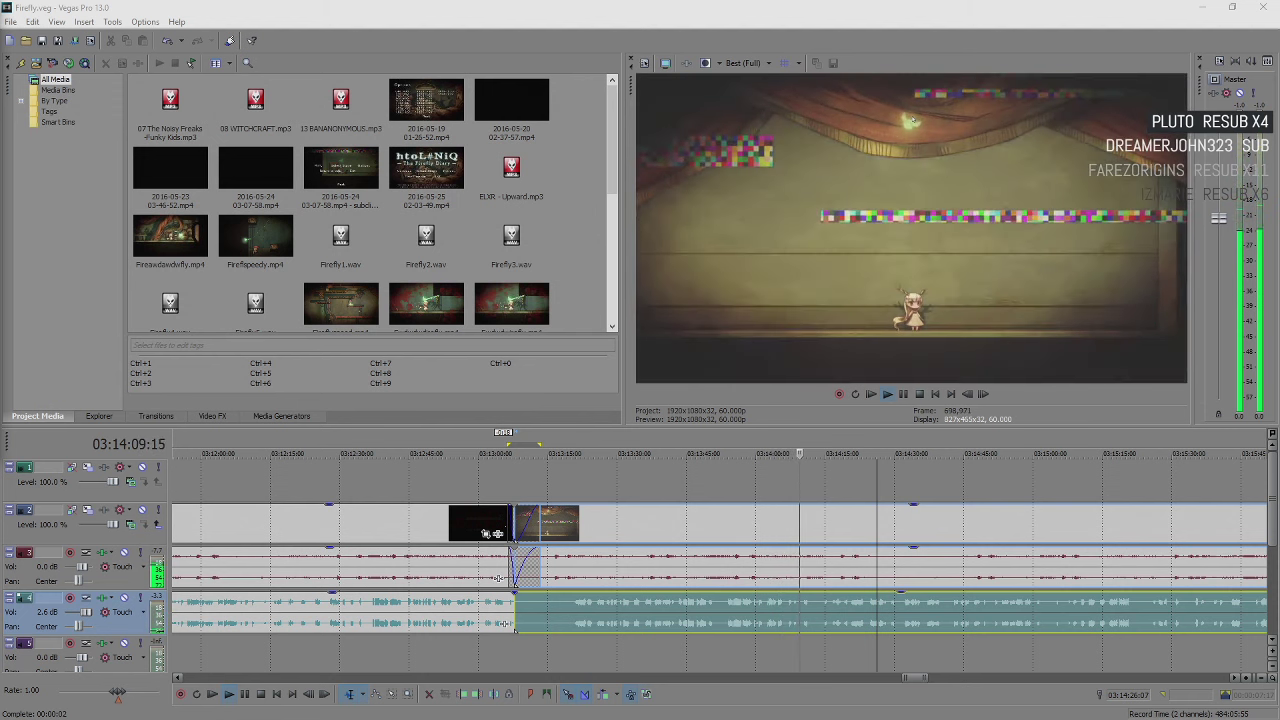
pyautogui.press('Return')
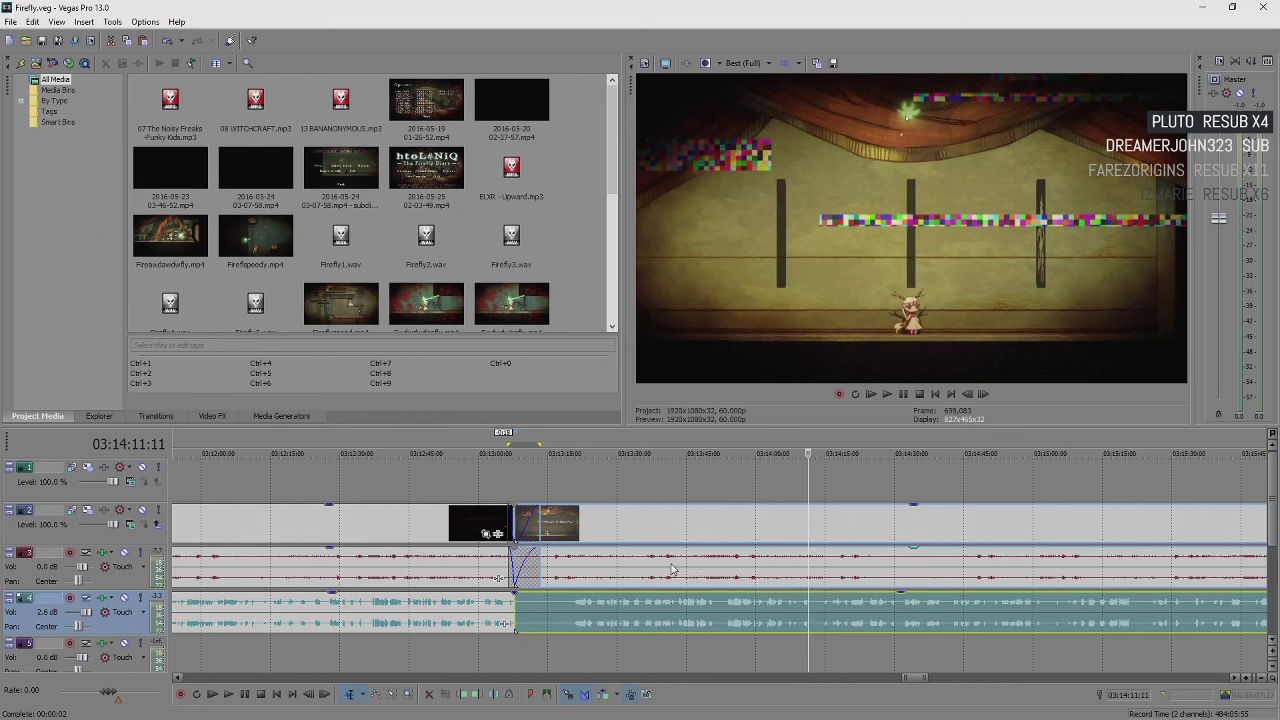
pyautogui.press('space')
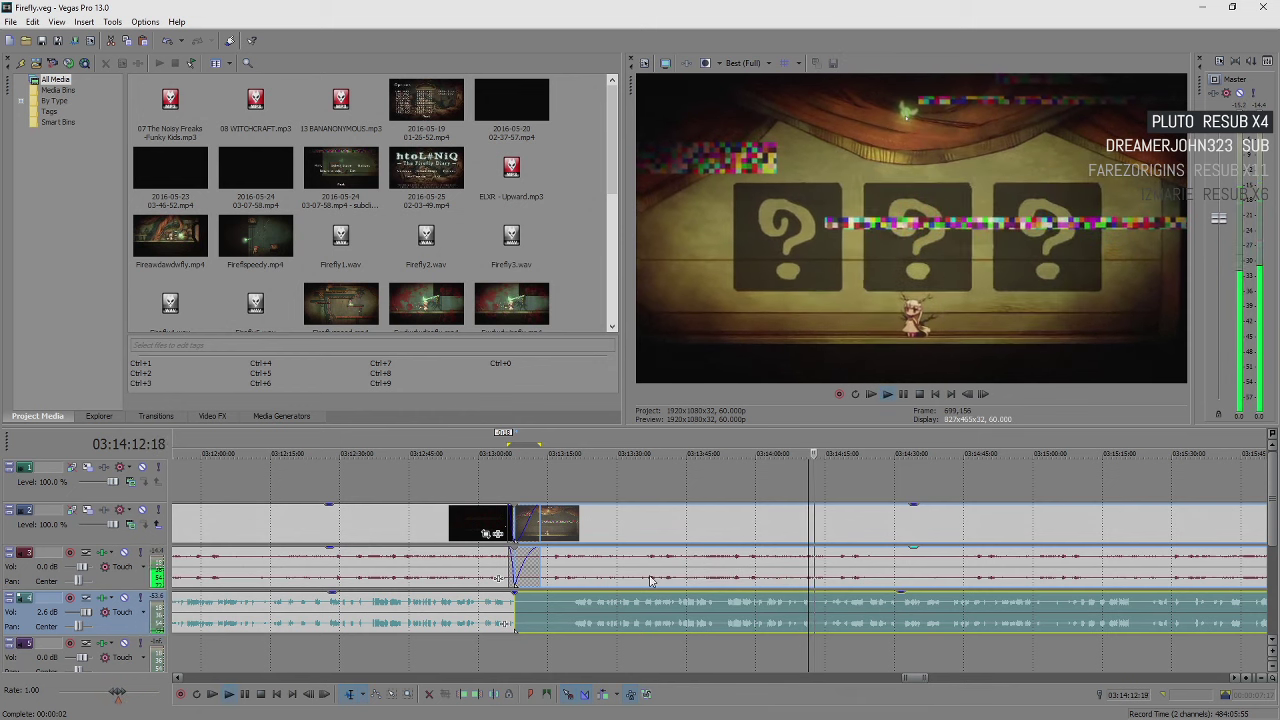
pyautogui.scroll(-5, 649, 580)
pyautogui.scroll(3, 757, 618)
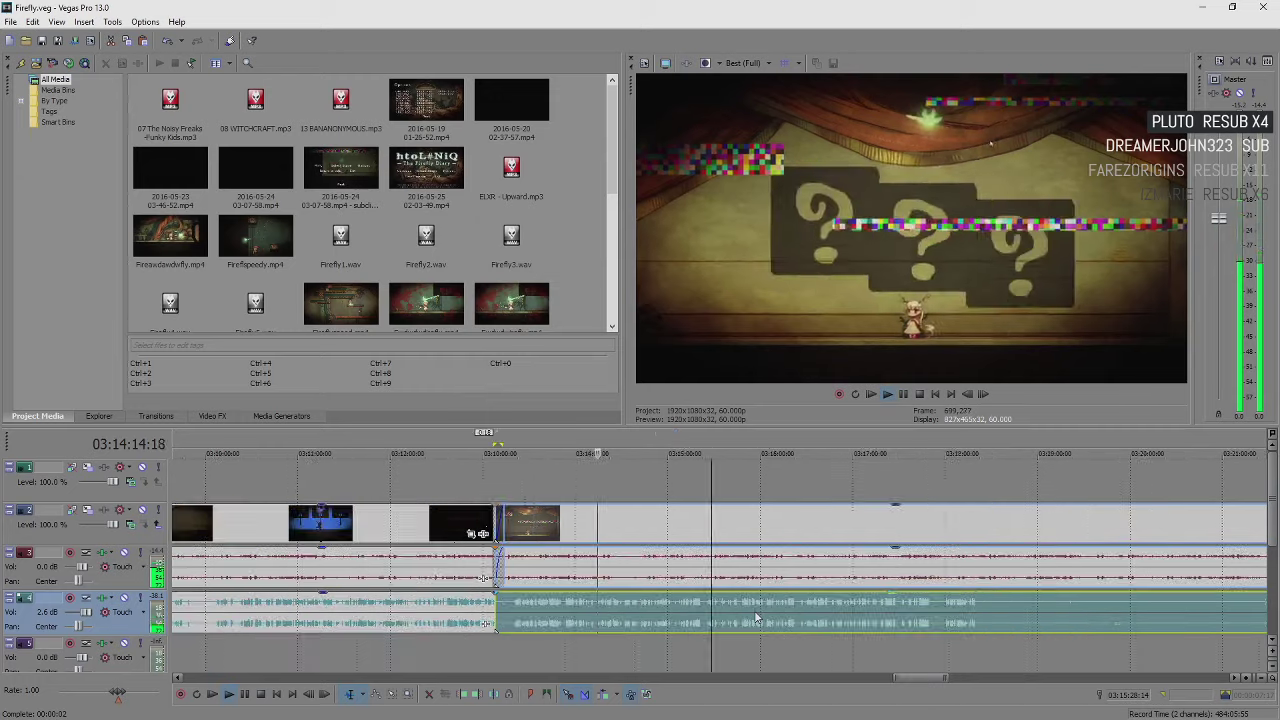